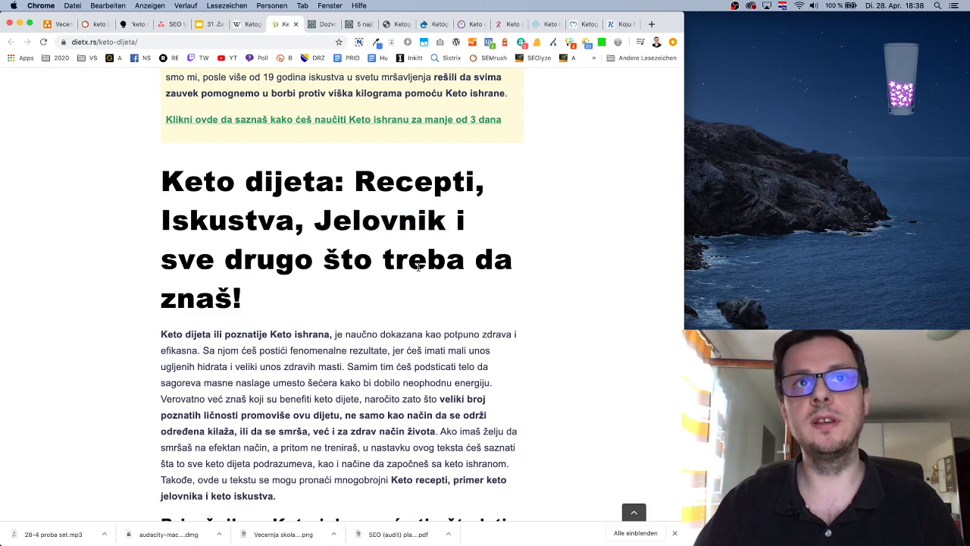
Review the SEMrush Keyword Magic Tool list of "keto" keywords for Serbia and their search volumes
{"action": "left_click", "coordinate": [98, 25]}
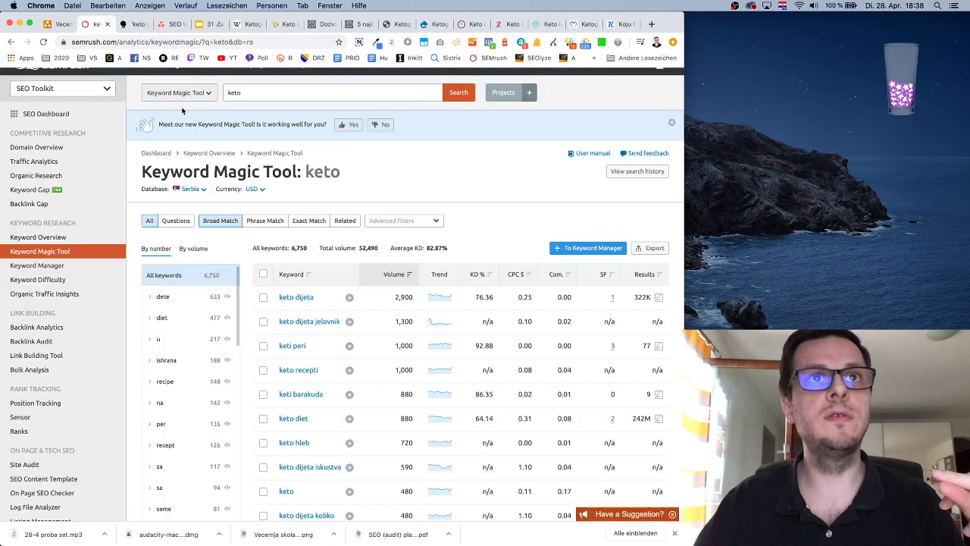
{"action": "scroll", "coordinate": [396, 307], "scroll_direction": "down", "scroll_amount": 3}
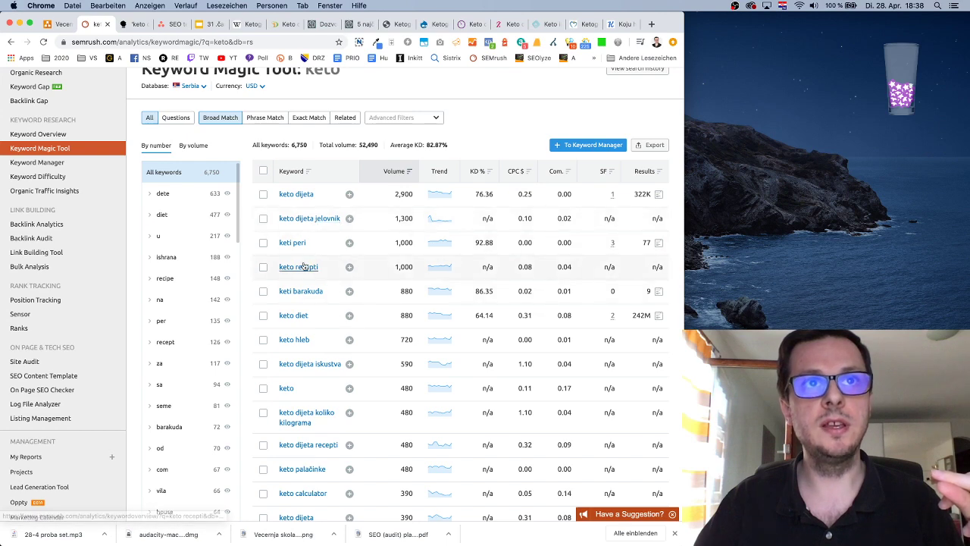
{"action": "scroll", "coordinate": [394, 348], "scroll_direction": "down", "scroll_amount": 3}
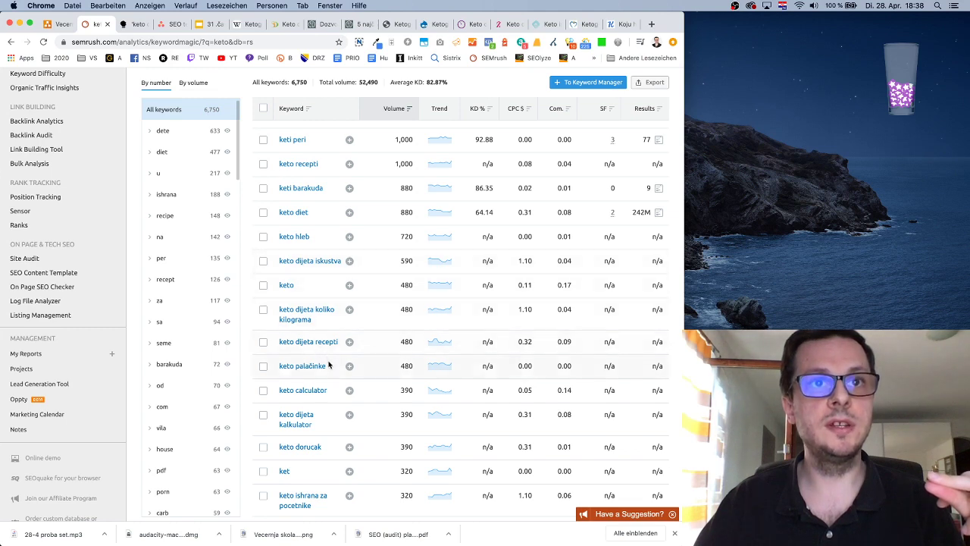
{"action": "scroll", "coordinate": [328, 365], "scroll_direction": "down", "scroll_amount": 5}
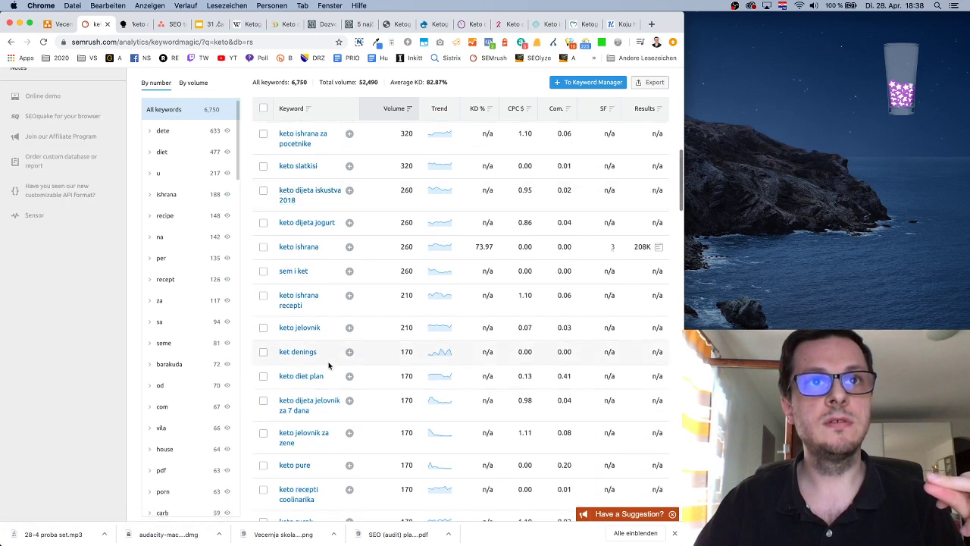
{"action": "scroll", "coordinate": [314, 332], "scroll_direction": "up", "scroll_amount": 5}
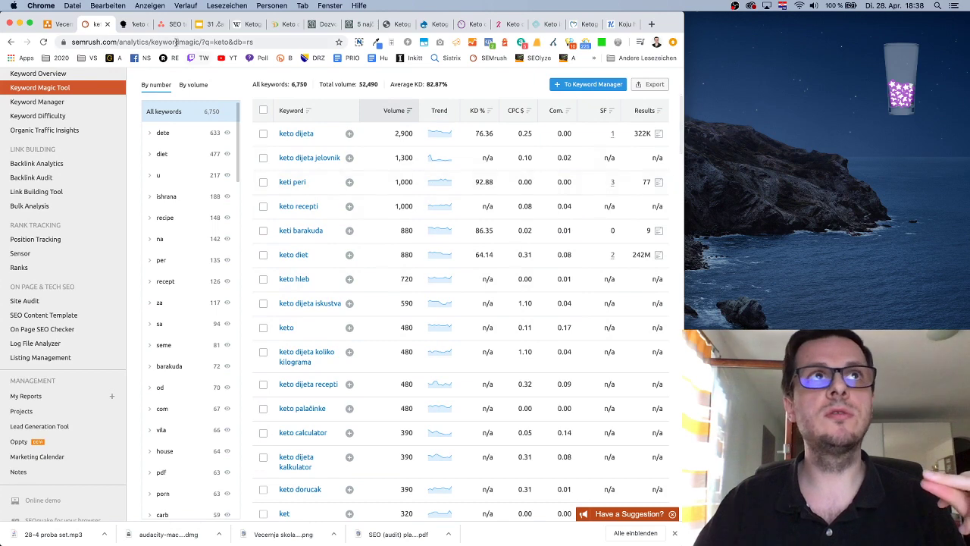
Examine the dietx.rs keto-dijeta article from its introduction and handbook promotion to the "Šta je keto dijeta?" section
{"action": "left_click", "coordinate": [285, 24]}
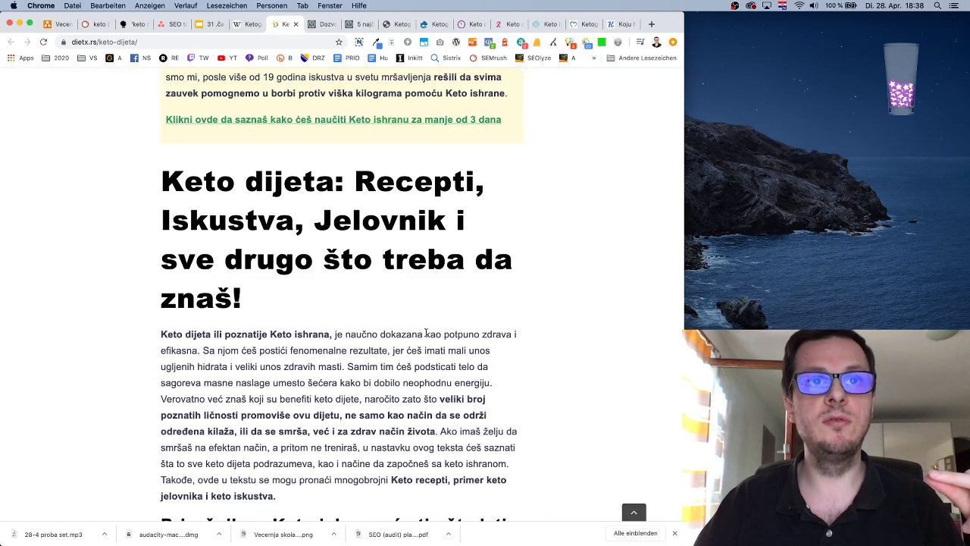
{"action": "scroll", "coordinate": [422, 330], "scroll_direction": "down", "scroll_amount": 6}
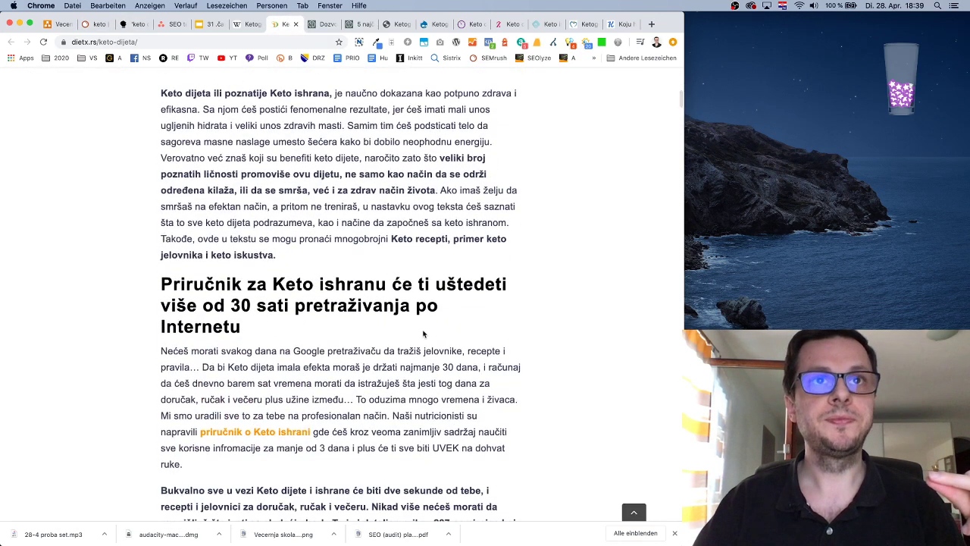
{"action": "scroll", "coordinate": [423, 333], "scroll_direction": "down", "scroll_amount": 2}
{"action": "left_click_drag", "start_coordinate": [186, 191], "coordinate": [347, 258]}
{"action": "left_click", "coordinate": [416, 284]}
{"action": "scroll", "coordinate": [424, 296], "scroll_direction": "down", "scroll_amount": 8}
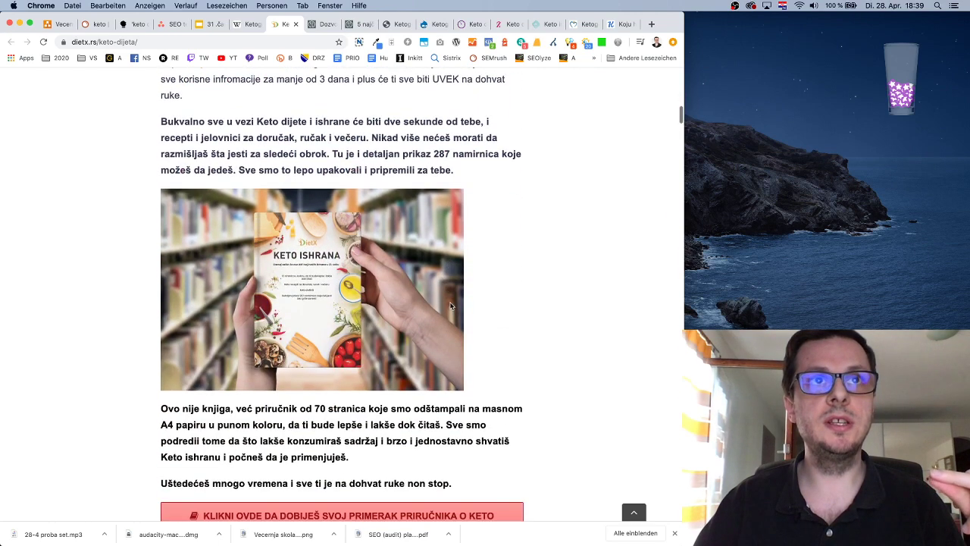
{"action": "scroll", "coordinate": [451, 305], "scroll_direction": "down", "scroll_amount": 10}
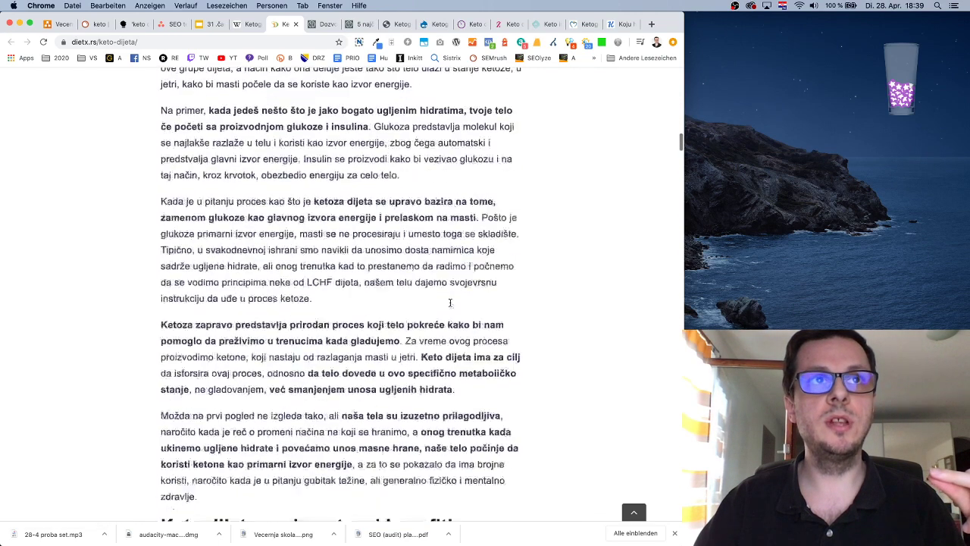
{"action": "scroll", "coordinate": [450, 303], "scroll_direction": "up", "scroll_amount": 10}
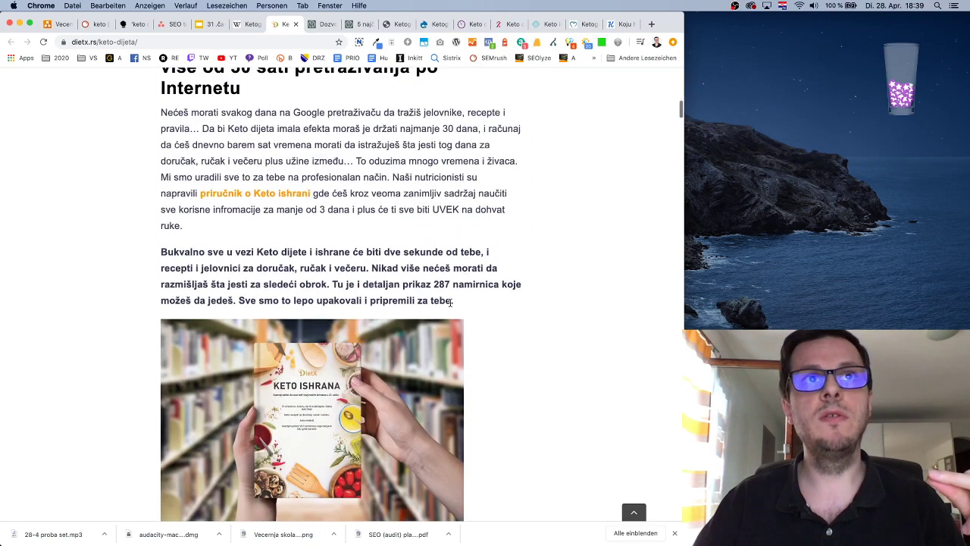
{"action": "scroll", "coordinate": [450, 303], "scroll_direction": "down", "scroll_amount": 3}
{"action": "scroll", "coordinate": [450, 303], "scroll_direction": "down", "scroll_amount": 1}
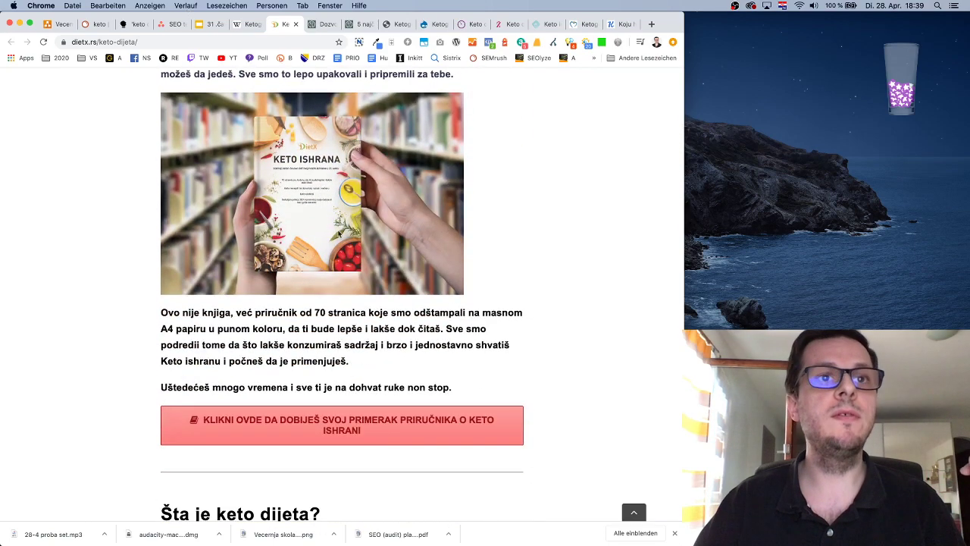
{"action": "scroll", "coordinate": [336, 216], "scroll_direction": "down", "scroll_amount": 1}
{"action": "scroll", "coordinate": [336, 216], "scroll_direction": "down", "scroll_amount": 3}
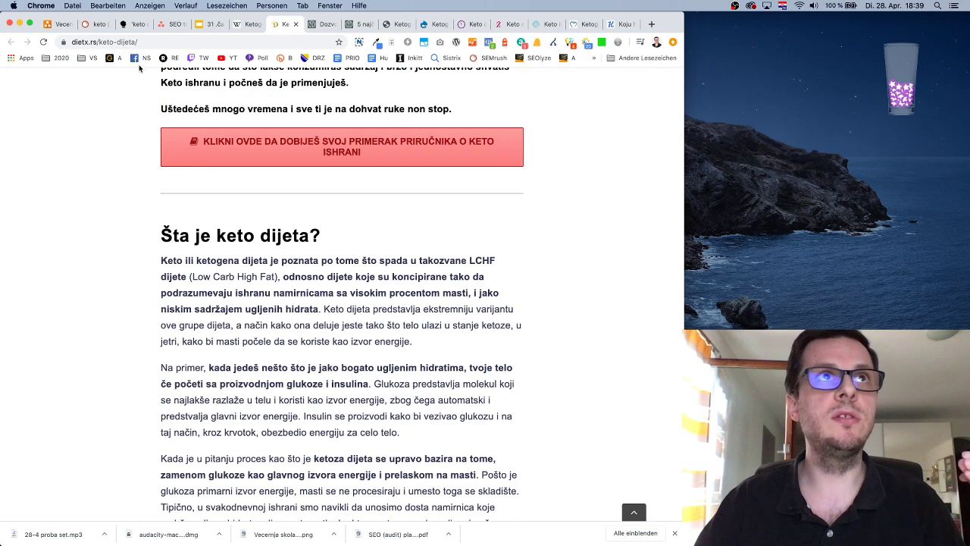
In Asana's "Keto dijeta" task, insert the subtask "H2 = Šta je keto dijeta?" above the "H2 = Keto dijeta jelovnik" subtask
{"action": "left_click", "coordinate": [89, 25]}
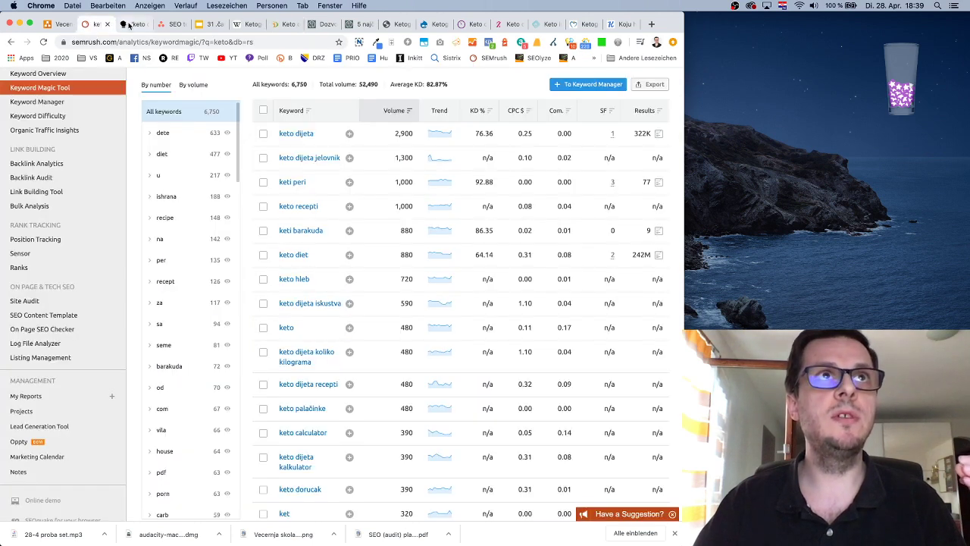
{"action": "left_click", "coordinate": [169, 26]}
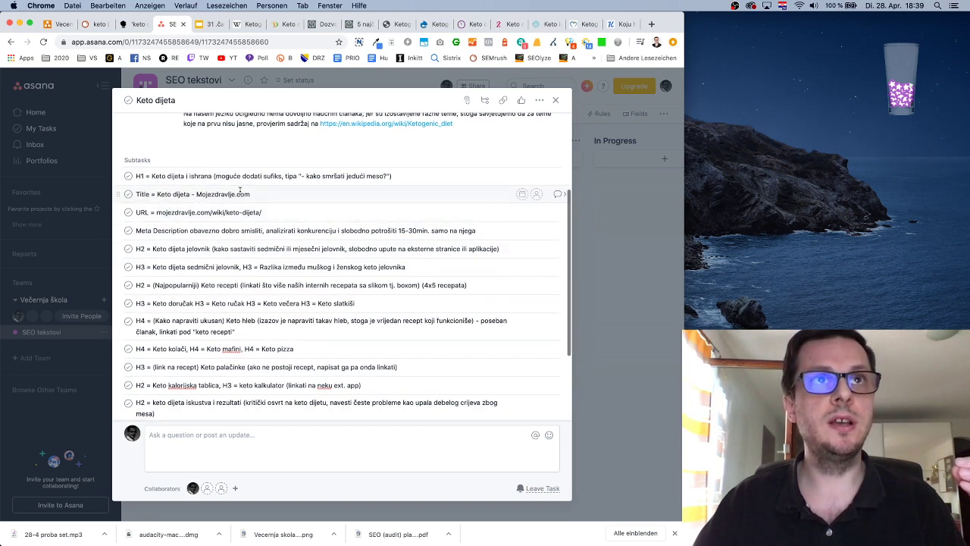
{"action": "left_click", "coordinate": [157, 248]}
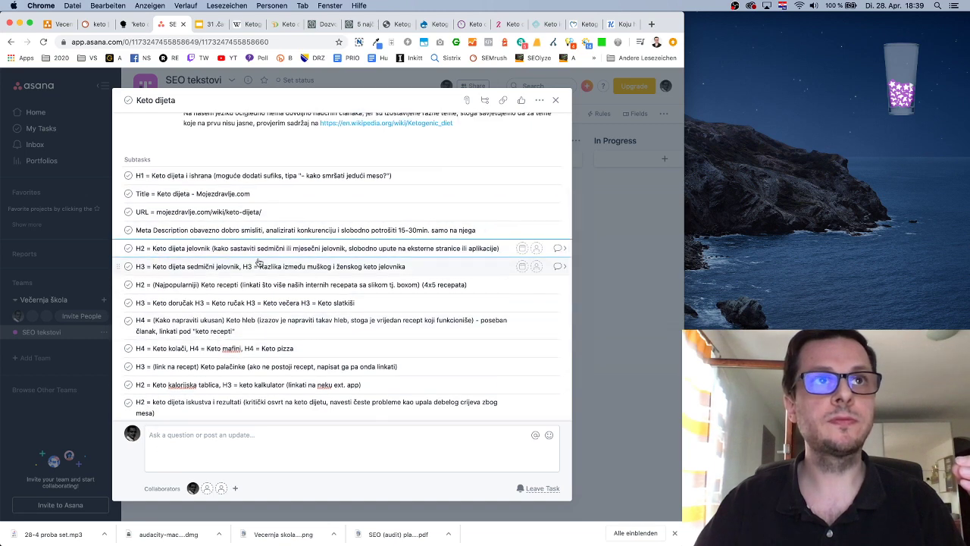
{"action": "key", "text": "Home"}
{"action": "key", "text": "Return"}
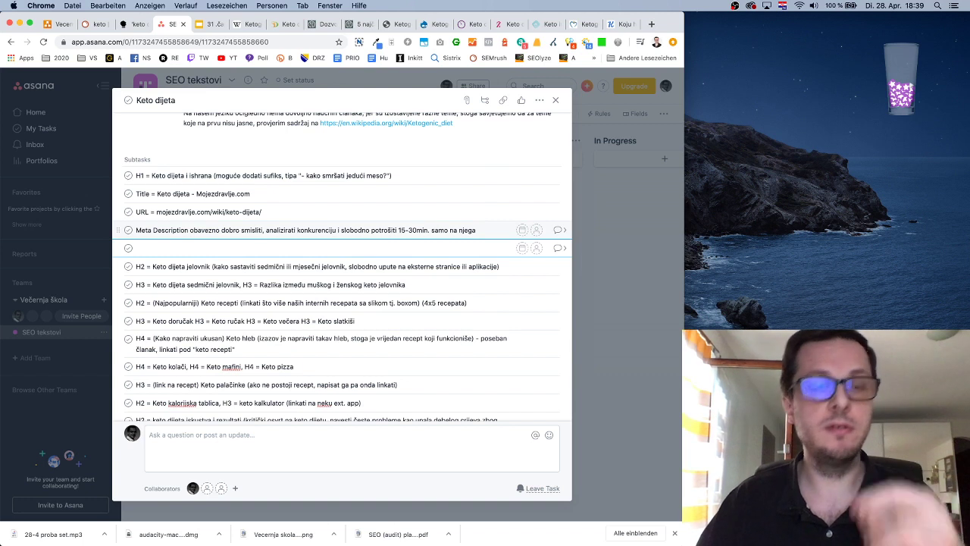
{"action": "type", "text": "H2 = Št"}
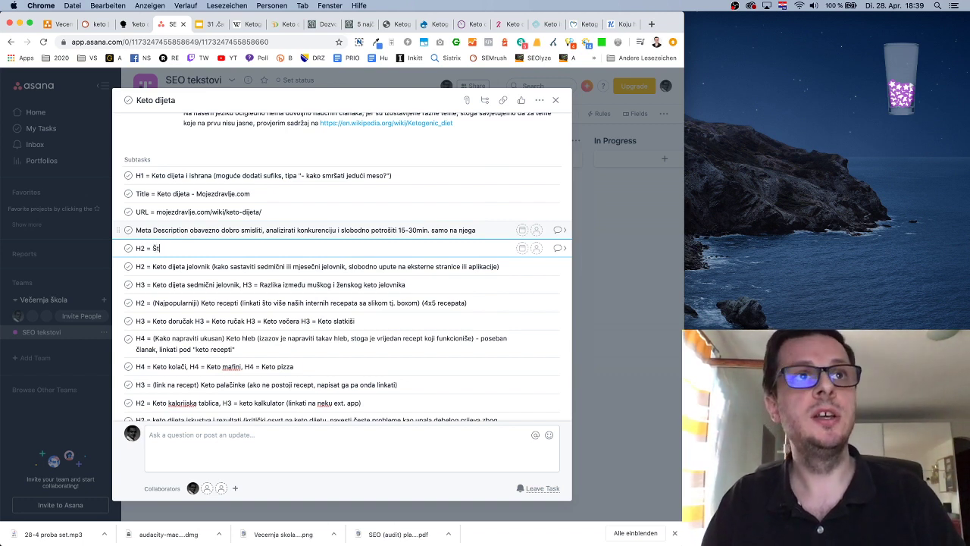
{"action": "type", "text": "a i"}
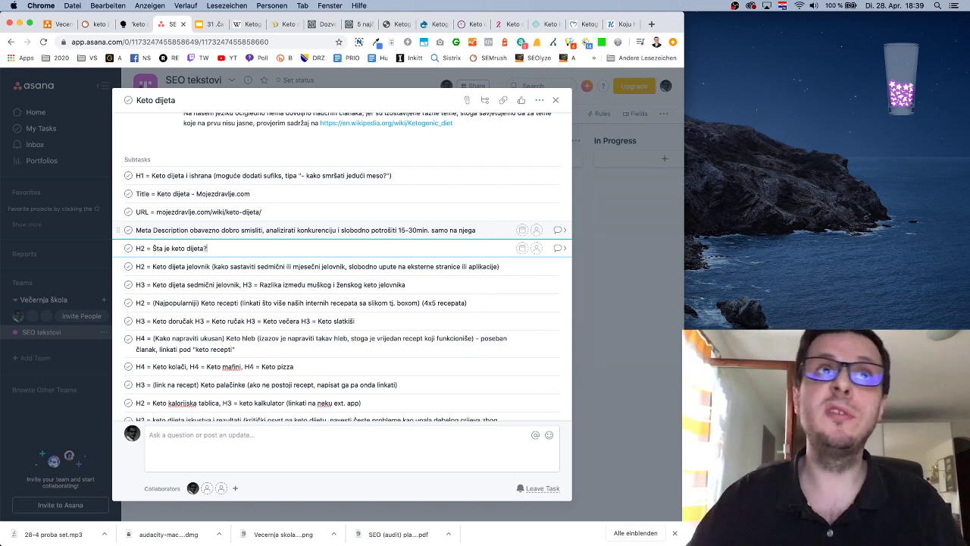
Append the note "(odgovoriti sa max. 250 znakova uklj. razmake)" to the "H2 = Šta je keto dijeta?" subtask
{"action": "scroll", "coordinate": [363, 99], "scroll_direction": "up", "scroll_amount": 1}
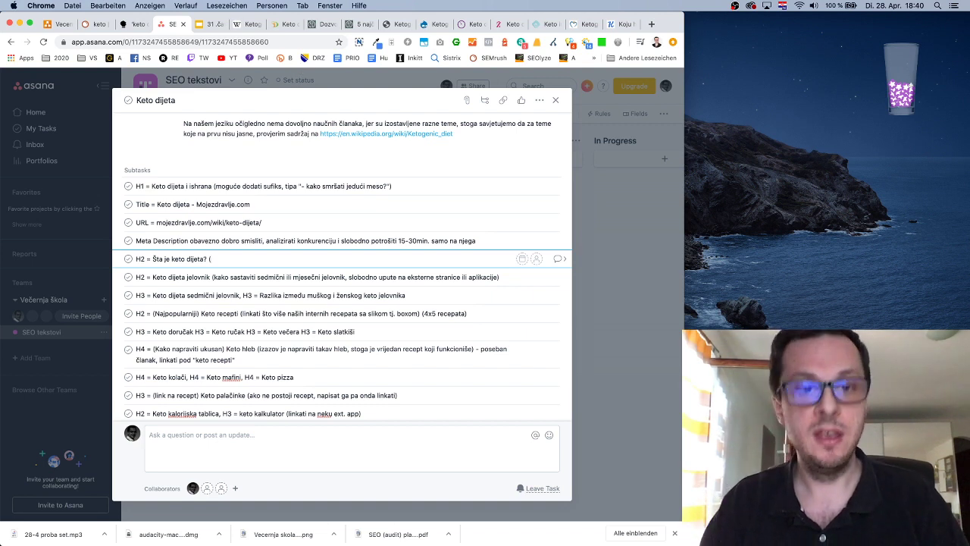
{"action": "type", "text": "riti sa"}
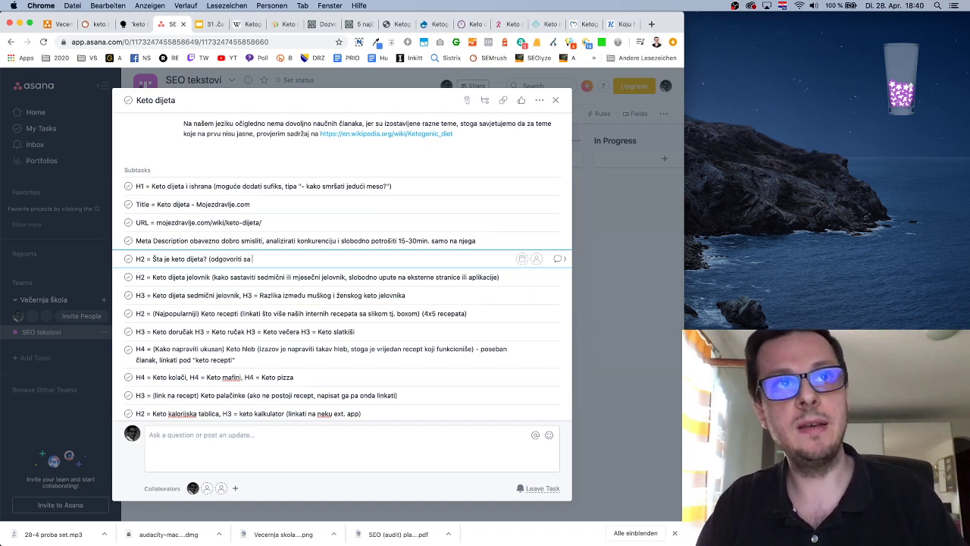
{"action": "type", "text": " max. 250 znakova"}
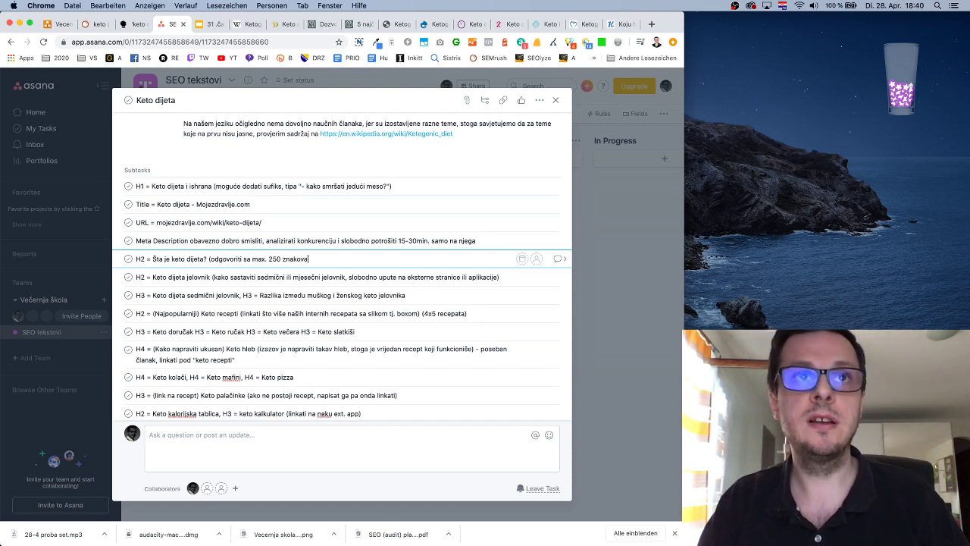
{"action": "type", "text": " uklj. razmak"}
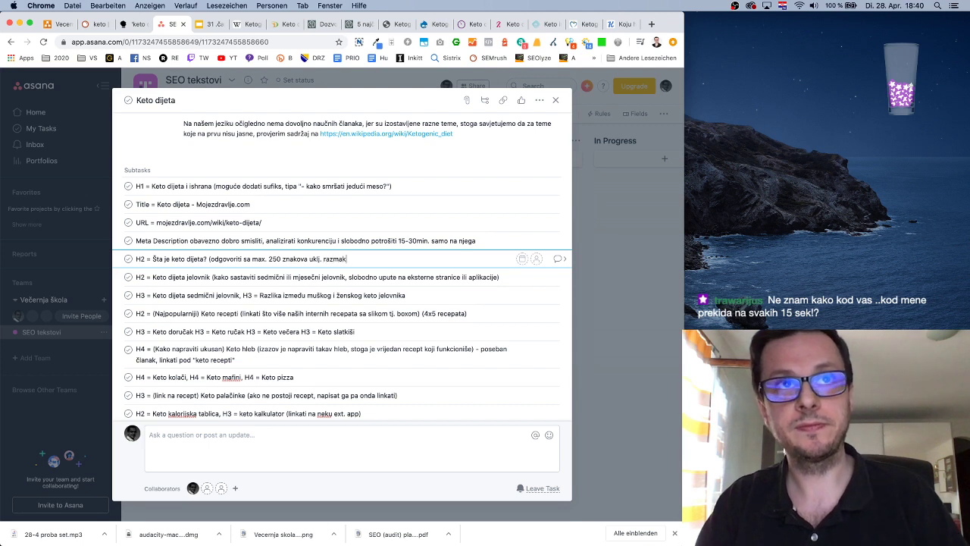
{"action": "type", "text": "e)"}
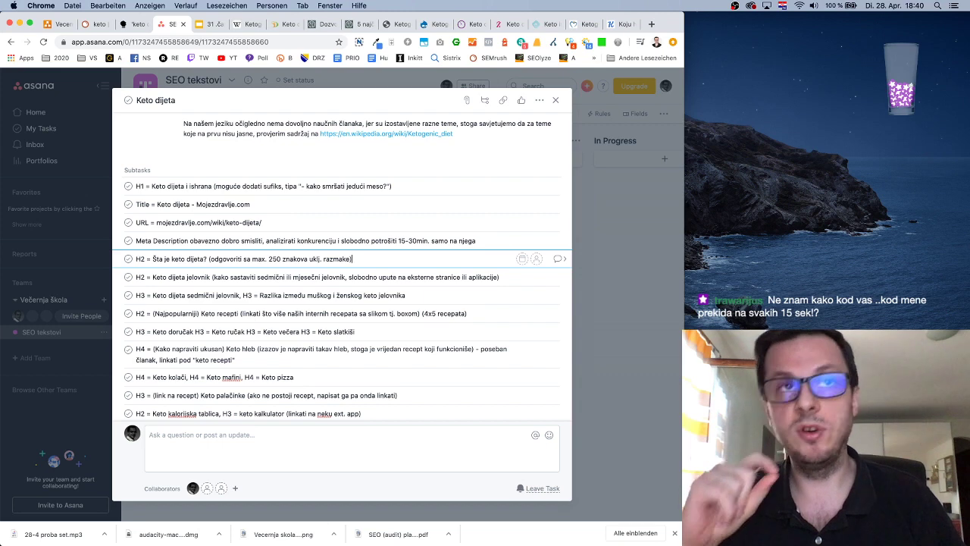
{"action": "scroll", "coordinate": [402, 257], "scroll_direction": "up", "scroll_amount": 1}
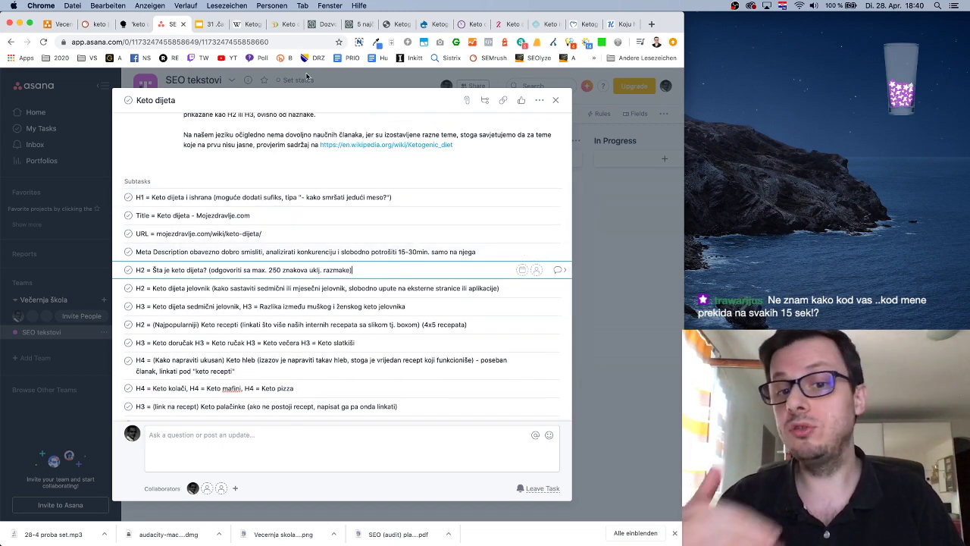
Return to the dietx.rs article and examine the opening definition under the "Šta je keto dijeta?" heading
{"action": "left_click", "coordinate": [287, 24]}
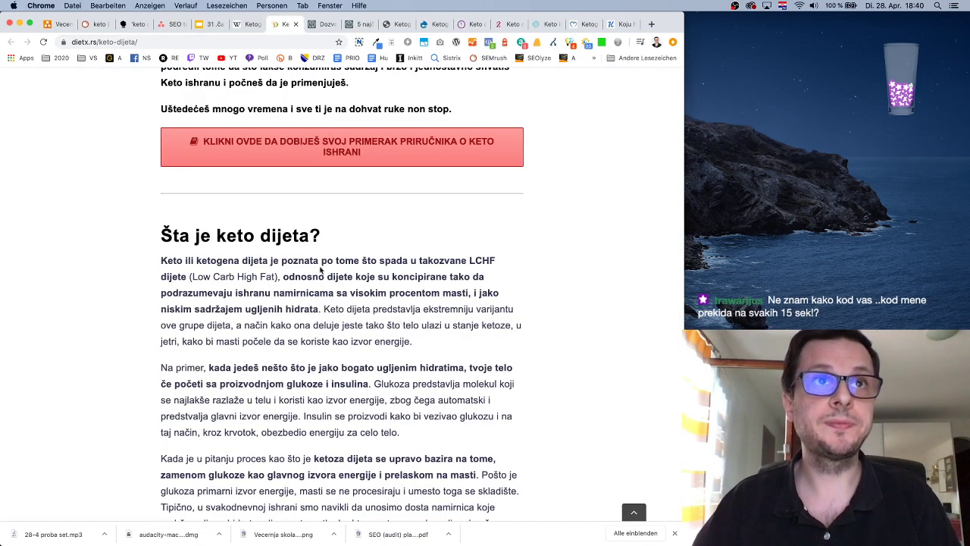
{"action": "left_click_drag", "start_coordinate": [180, 231], "coordinate": [285, 235]}
{"action": "left_click_drag", "start_coordinate": [176, 260], "coordinate": [394, 261]}
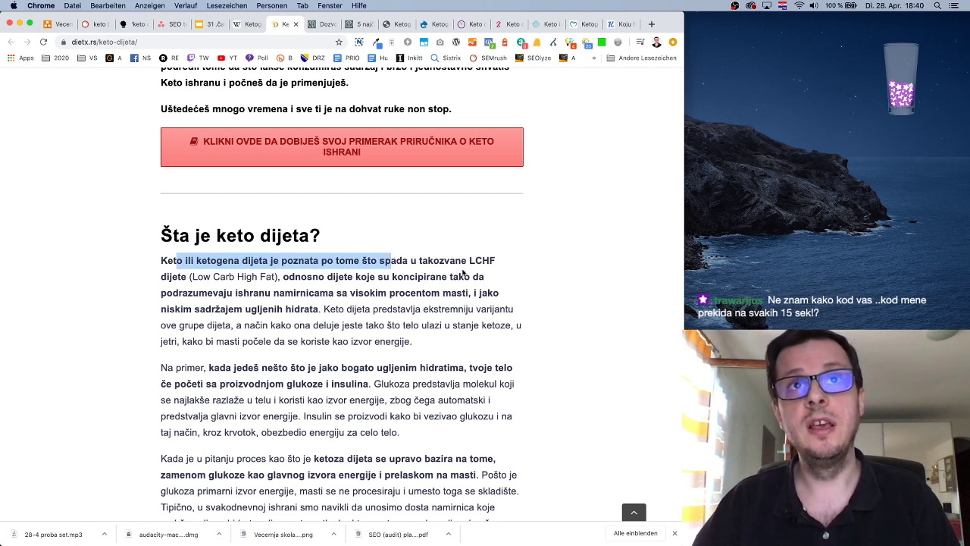
{"action": "left_click", "coordinate": [464, 273]}
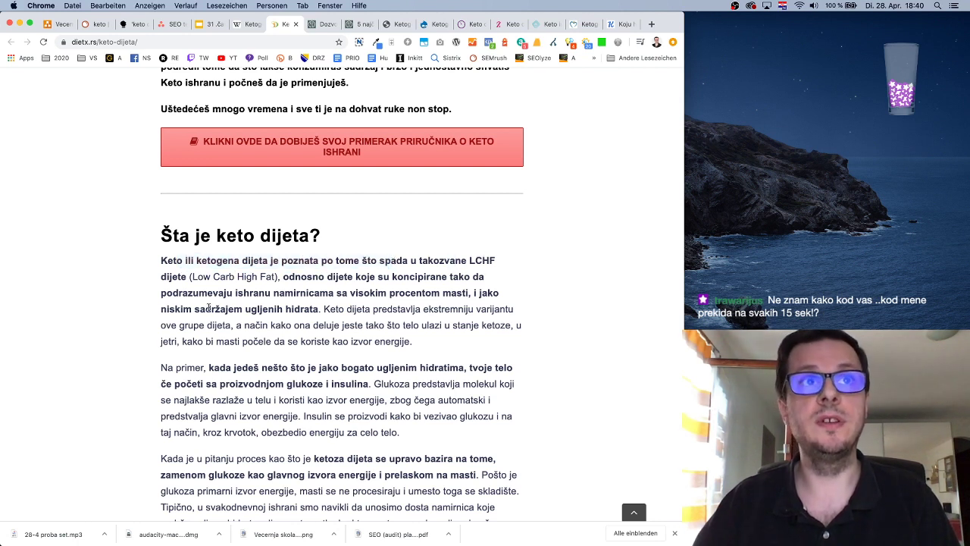
{"action": "left_click_drag", "start_coordinate": [189, 276], "coordinate": [354, 276]}
{"action": "left_click", "coordinate": [350, 285]}
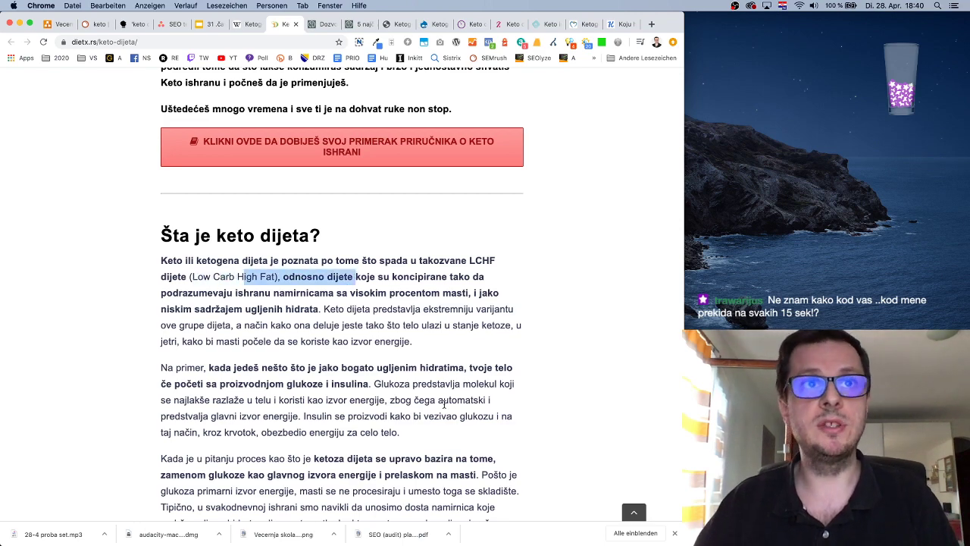
Examine the article's headings on keto health benefits, weight loss and blood sugar control
{"action": "scroll", "coordinate": [444, 406], "scroll_direction": "down", "scroll_amount": 10}
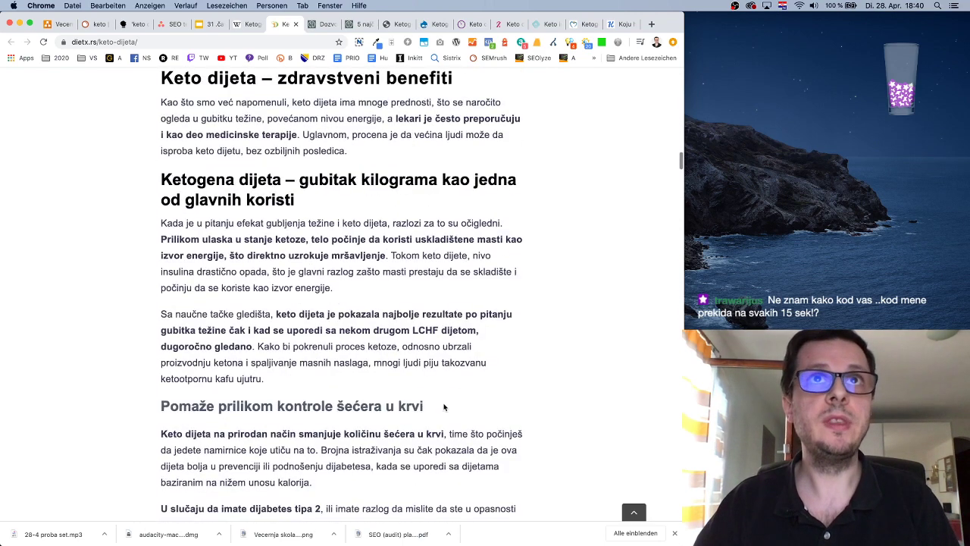
{"action": "scroll", "coordinate": [444, 407], "scroll_direction": "up", "scroll_amount": 2}
{"action": "left_click_drag", "start_coordinate": [191, 153], "coordinate": [459, 160]}
{"action": "left_click_drag", "start_coordinate": [329, 258], "coordinate": [375, 287]}
{"action": "scroll", "coordinate": [372, 283], "scroll_direction": "down", "scroll_amount": 2}
{"action": "scroll", "coordinate": [379, 283], "scroll_direction": "up", "scroll_amount": 2}
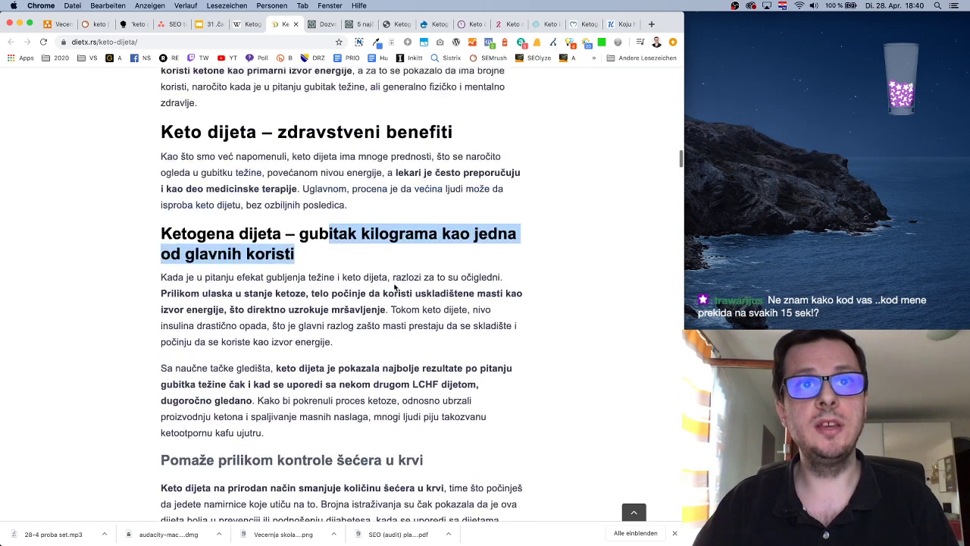
{"action": "left_click", "coordinate": [396, 284]}
{"action": "scroll", "coordinate": [402, 295], "scroll_direction": "down", "scroll_amount": 1}
{"action": "scroll", "coordinate": [405, 301], "scroll_direction": "down", "scroll_amount": 3}
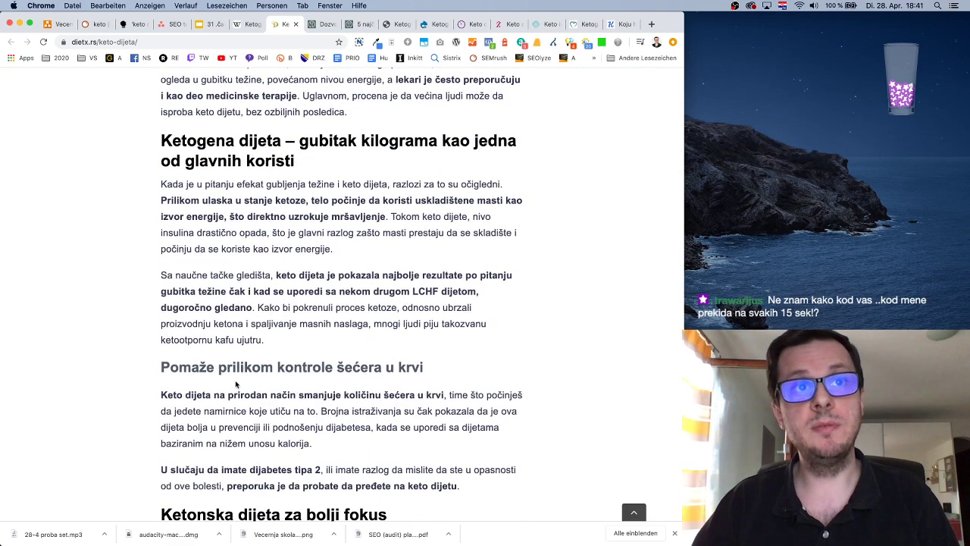
{"action": "left_click_drag", "start_coordinate": [231, 368], "coordinate": [427, 371]}
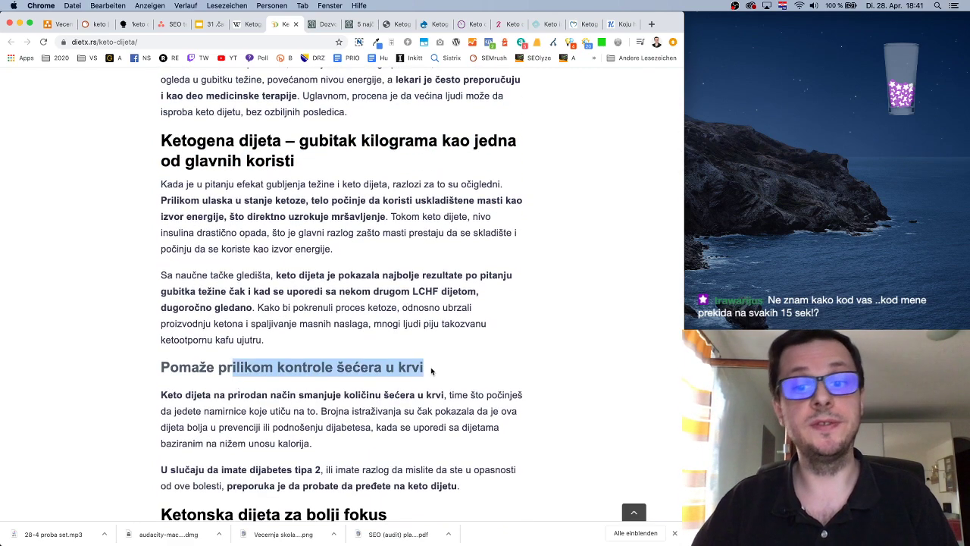
Review the following benefit sections on focus, energy and hunger, highlighting the "Ketogena dijeta za epilepsiju" heading
{"action": "scroll", "coordinate": [431, 371], "scroll_direction": "down", "scroll_amount": 10}
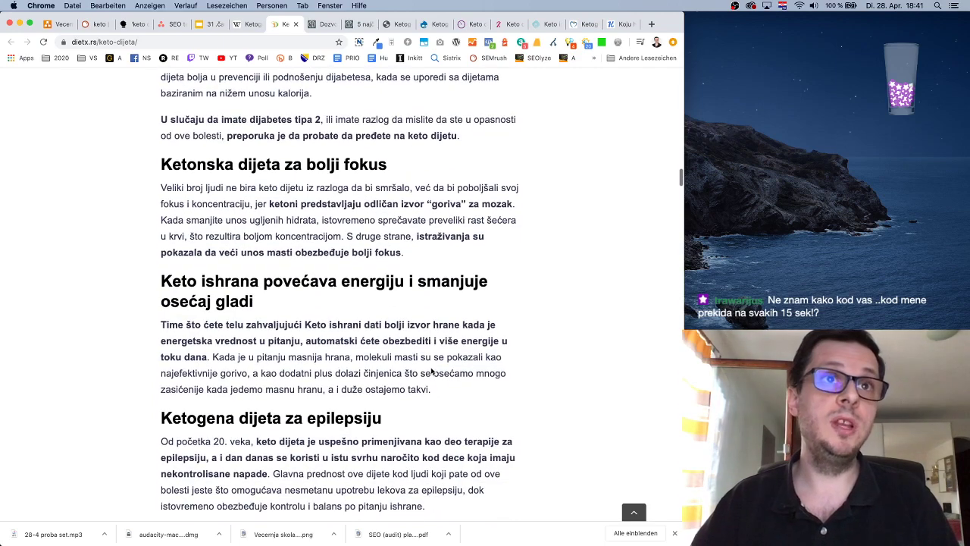
{"action": "scroll", "coordinate": [432, 371], "scroll_direction": "down", "scroll_amount": 15}
{"action": "scroll", "coordinate": [431, 371], "scroll_direction": "up", "scroll_amount": 13}
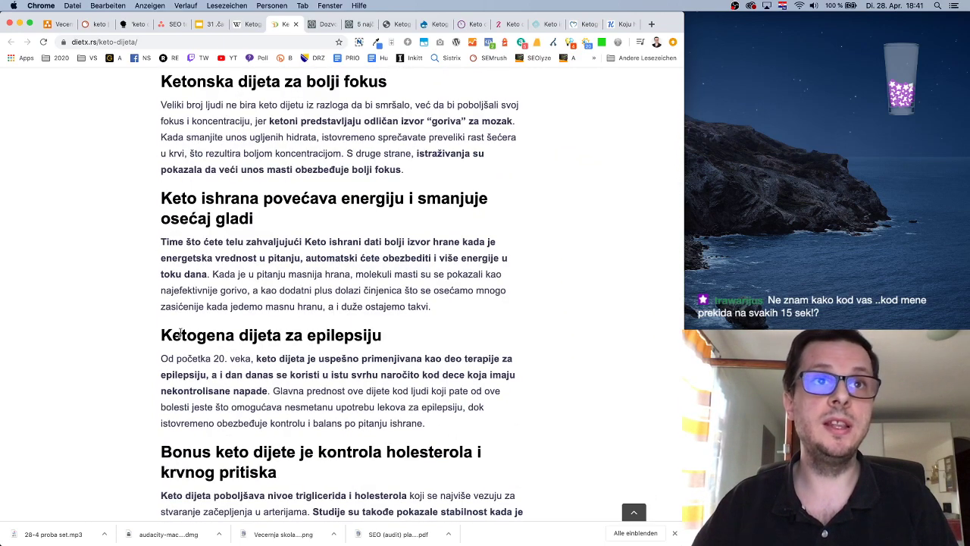
{"action": "left_click_drag", "start_coordinate": [383, 336], "coordinate": [197, 333]}
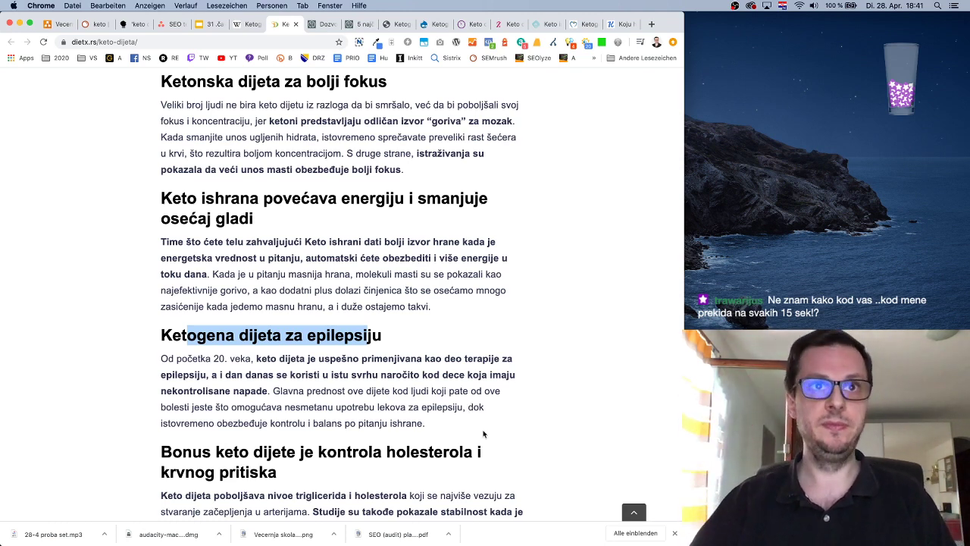
Highlight the "Ketogena dijeta za epilepsiju" heading, and review the keto keyword list in SEMrush's Keyword Magic Tool
{"action": "left_click_drag", "start_coordinate": [385, 335], "coordinate": [161, 335]}
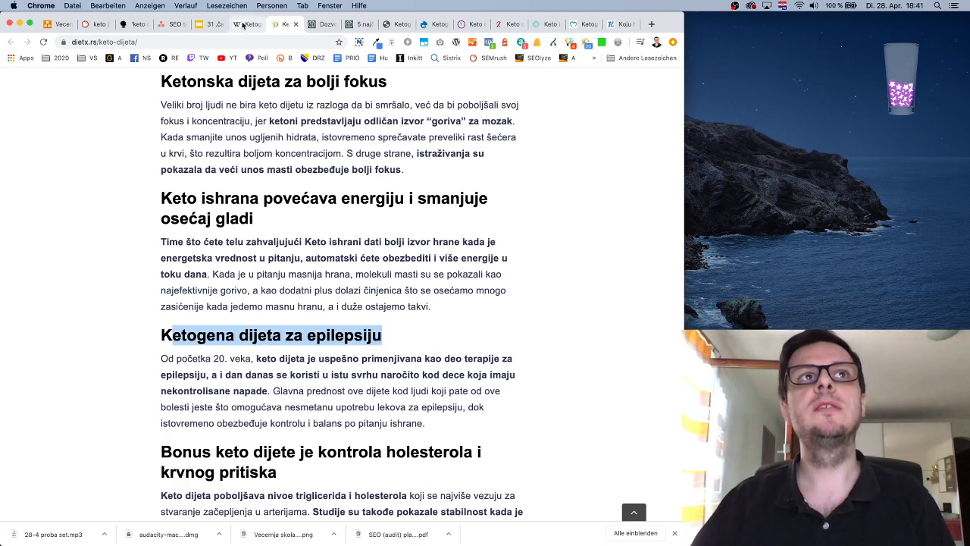
{"action": "left_click", "coordinate": [92, 28]}
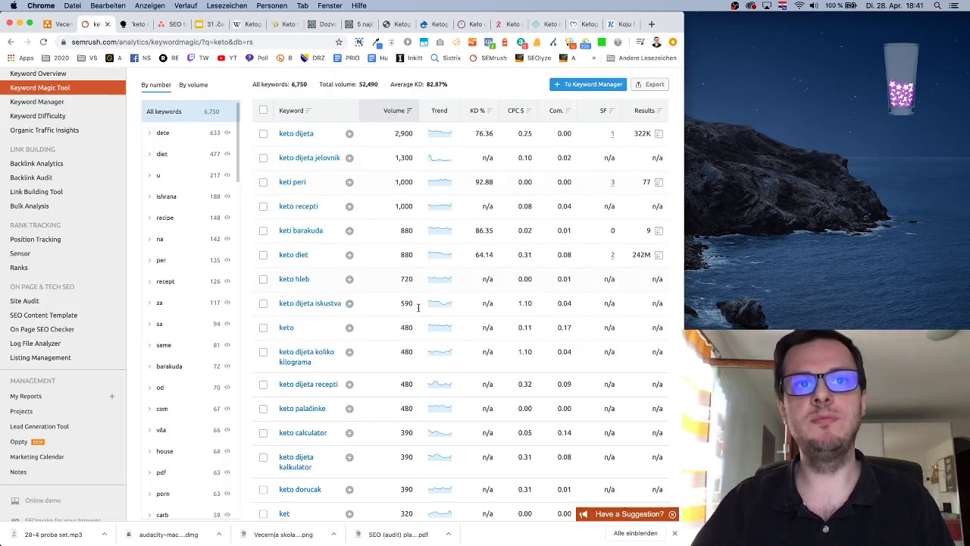
{"action": "scroll", "coordinate": [426, 315], "scroll_direction": "down", "scroll_amount": 6}
{"action": "scroll", "coordinate": [426, 315], "scroll_direction": "down", "scroll_amount": 15}
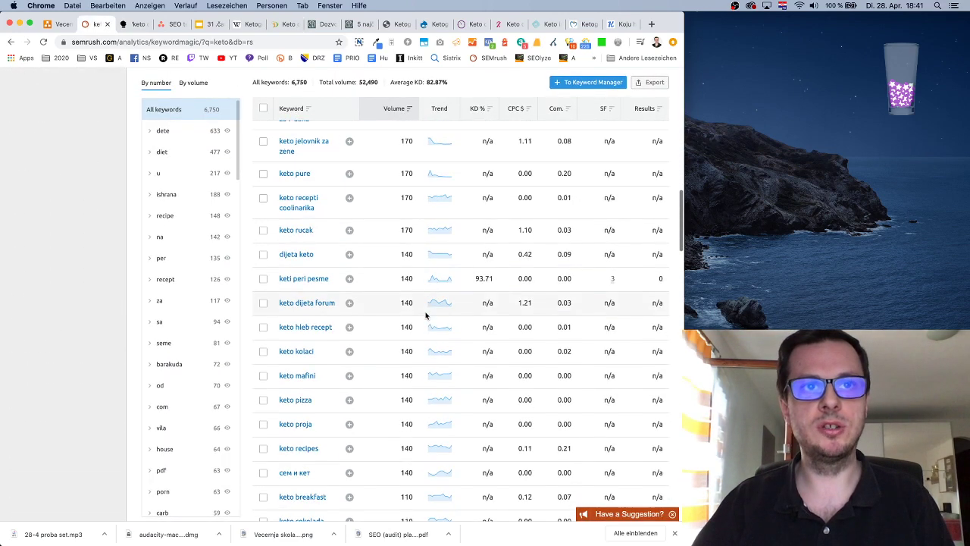
{"action": "scroll", "coordinate": [426, 315], "scroll_direction": "down", "scroll_amount": 15}
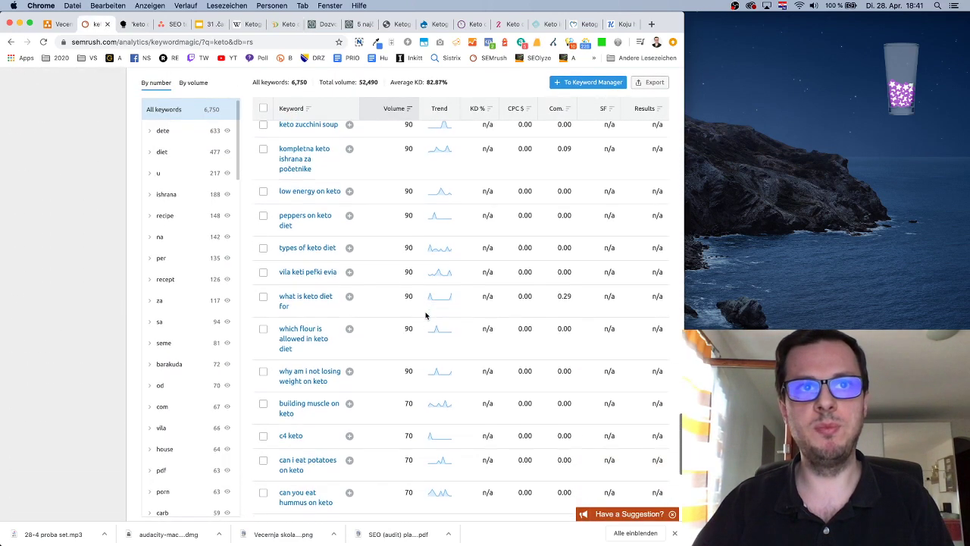
{"action": "scroll", "coordinate": [425, 315], "scroll_direction": "up", "scroll_amount": 12}
{"action": "scroll", "coordinate": [425, 315], "scroll_direction": "up", "scroll_amount": 15}
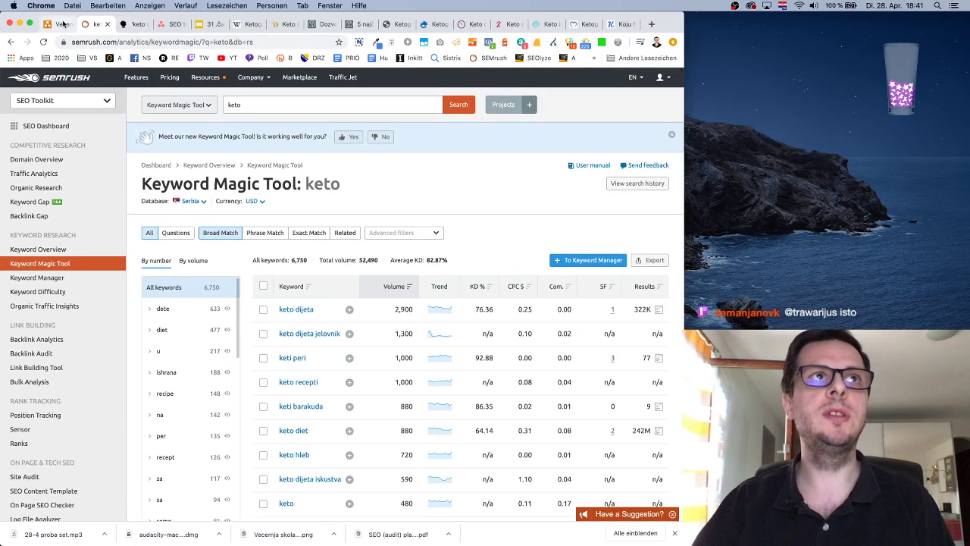
Return to the "Keto dijeta" task in Asana and add an empty subtask directly above "H2 = Keto fitness (vježbanje)"
{"action": "left_click", "coordinate": [164, 25]}
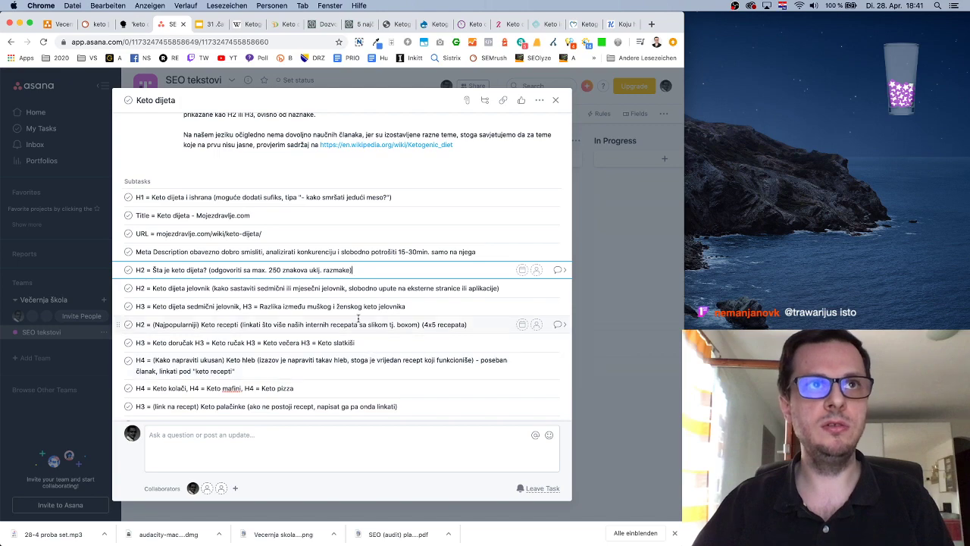
{"action": "scroll", "coordinate": [368, 338], "scroll_direction": "down", "scroll_amount": 1}
{"action": "scroll", "coordinate": [367, 338], "scroll_direction": "down", "scroll_amount": 5}
{"action": "scroll", "coordinate": [366, 333], "scroll_direction": "up", "scroll_amount": 5}
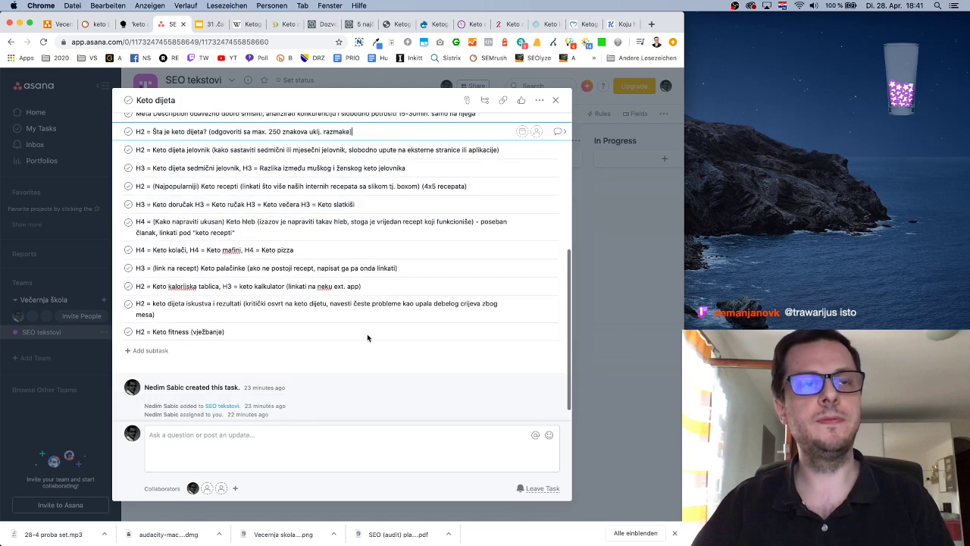
{"action": "scroll", "coordinate": [367, 333], "scroll_direction": "down", "scroll_amount": 5}
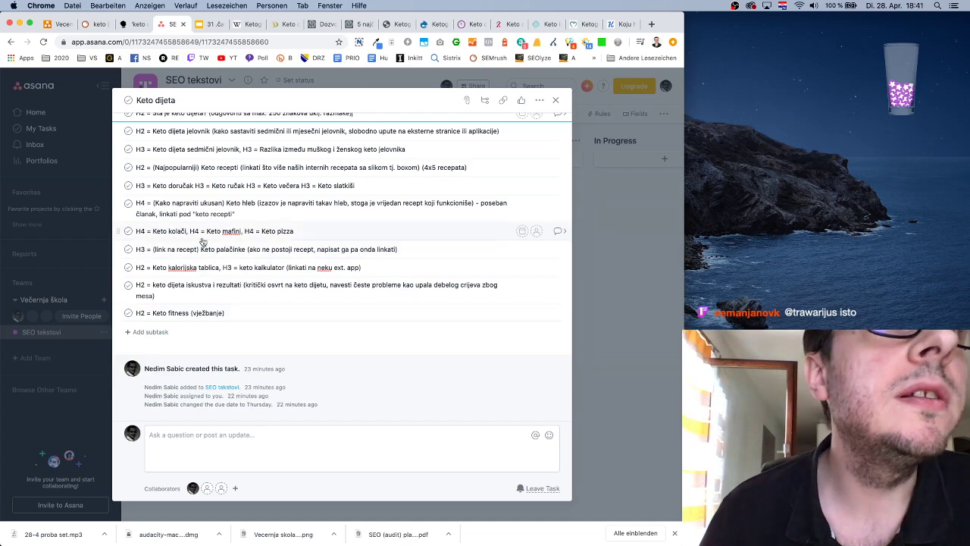
{"action": "scroll", "coordinate": [227, 258], "scroll_direction": "up", "scroll_amount": 3}
{"action": "scroll", "coordinate": [203, 240], "scroll_direction": "up", "scroll_amount": 3}
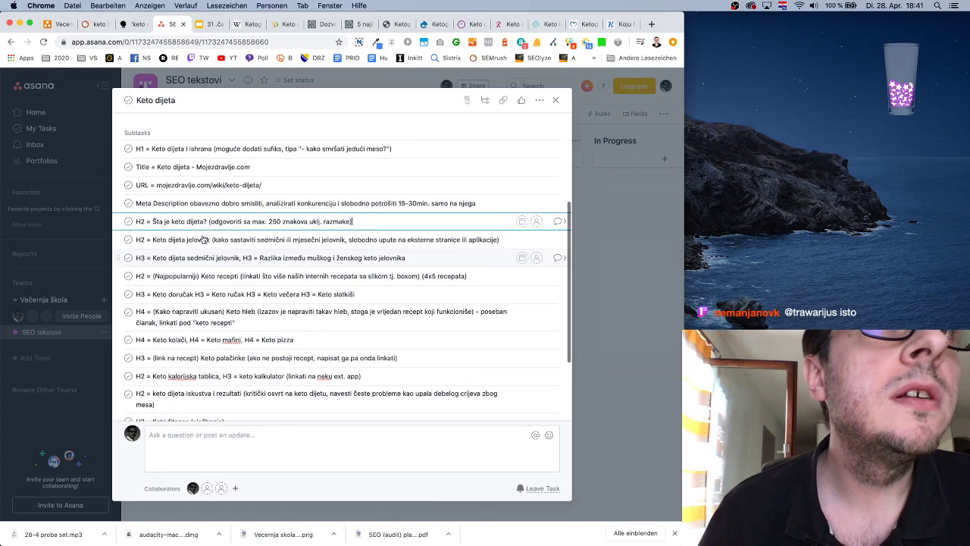
{"action": "scroll", "coordinate": [203, 236], "scroll_direction": "down", "scroll_amount": 5}
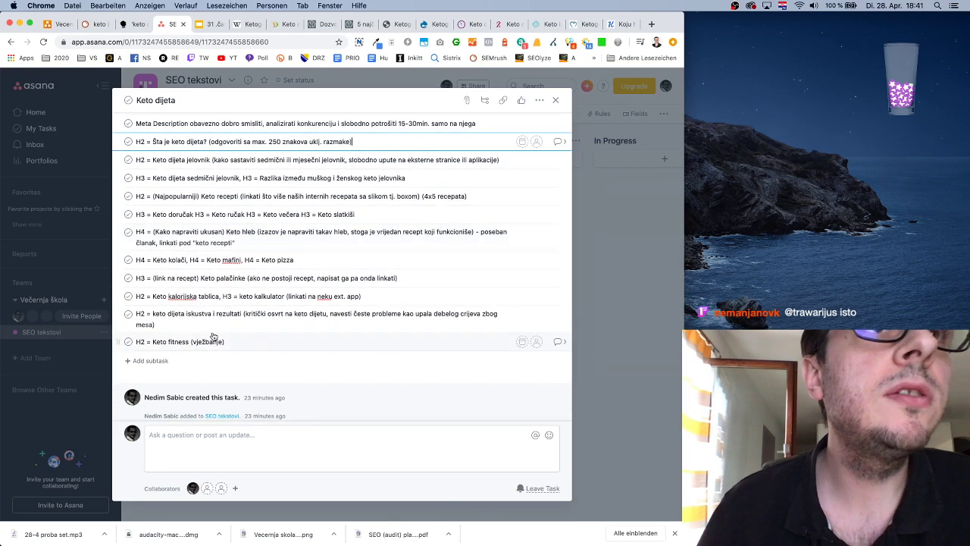
{"action": "key", "text": "Return"}
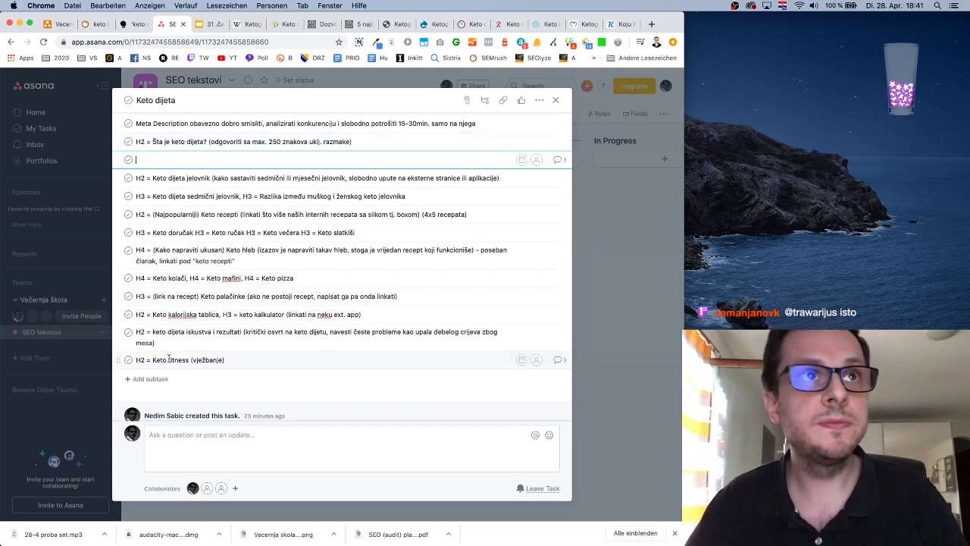
{"action": "left_click_drag", "start_coordinate": [125, 168], "coordinate": [121, 341]}
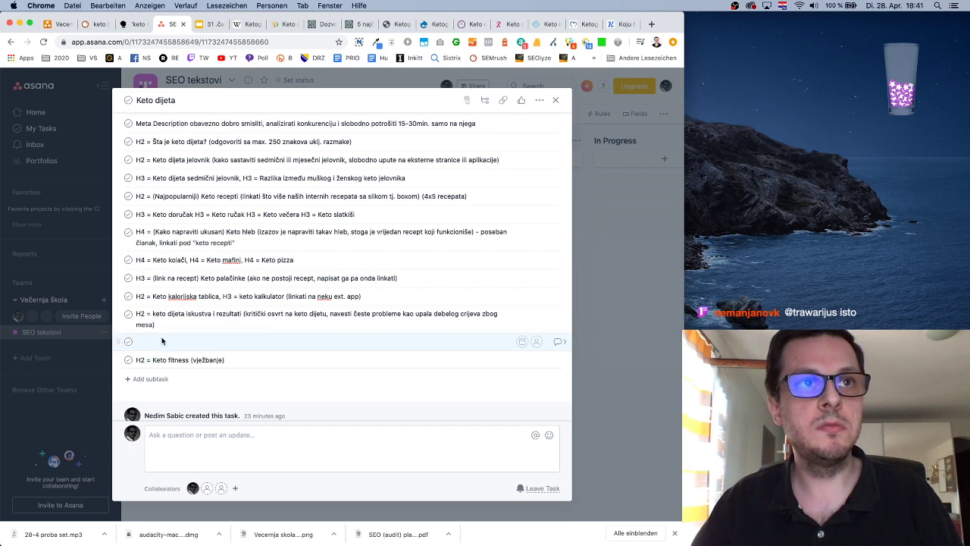
Name the empty subtask "H2 = Koristi keto ishrane" and add "H3 = Keto ishrana i epilepsija" below it
{"action": "left_click", "coordinate": [161, 341]}
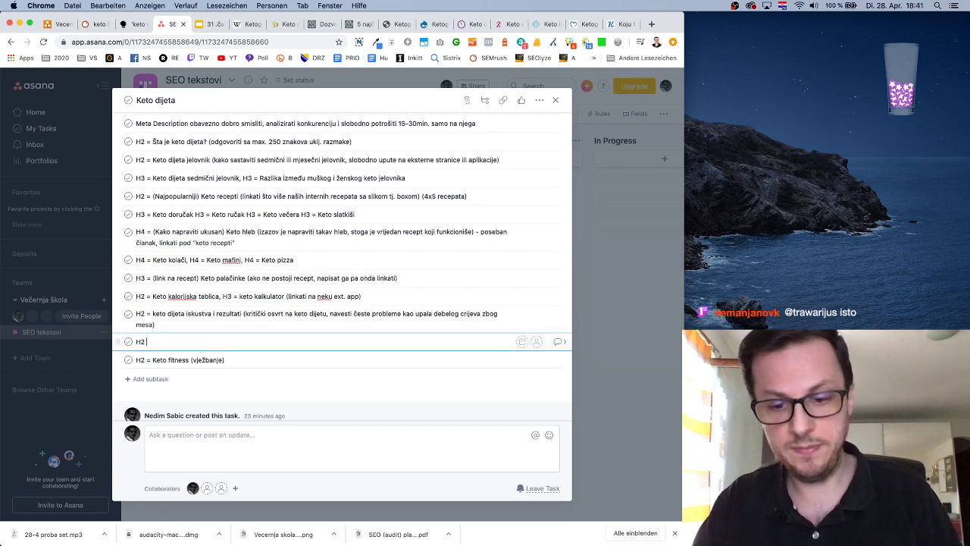
{"action": "type", "text": "H2 = Keto ishar"}
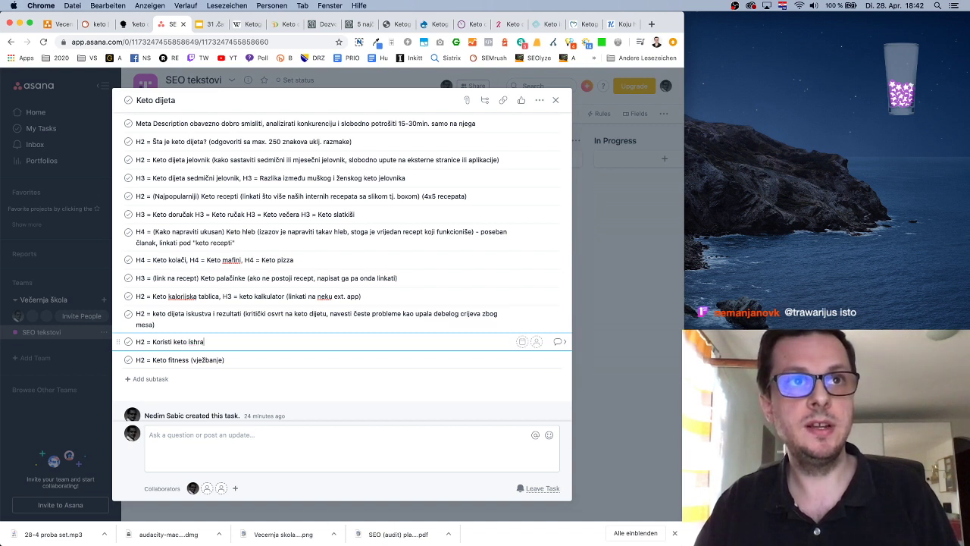
{"action": "key", "text": "Return"}
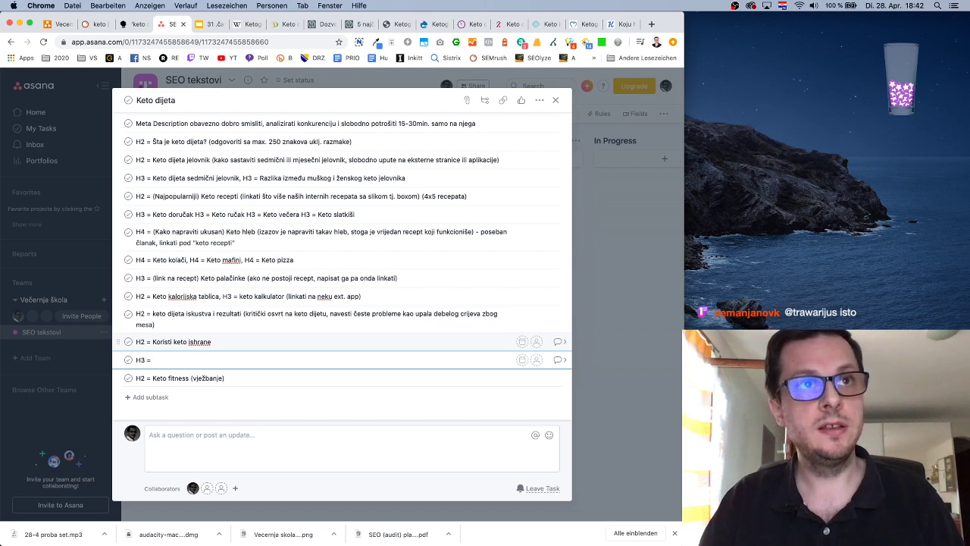
{"action": "type", "text": "H3 = Keto di"}
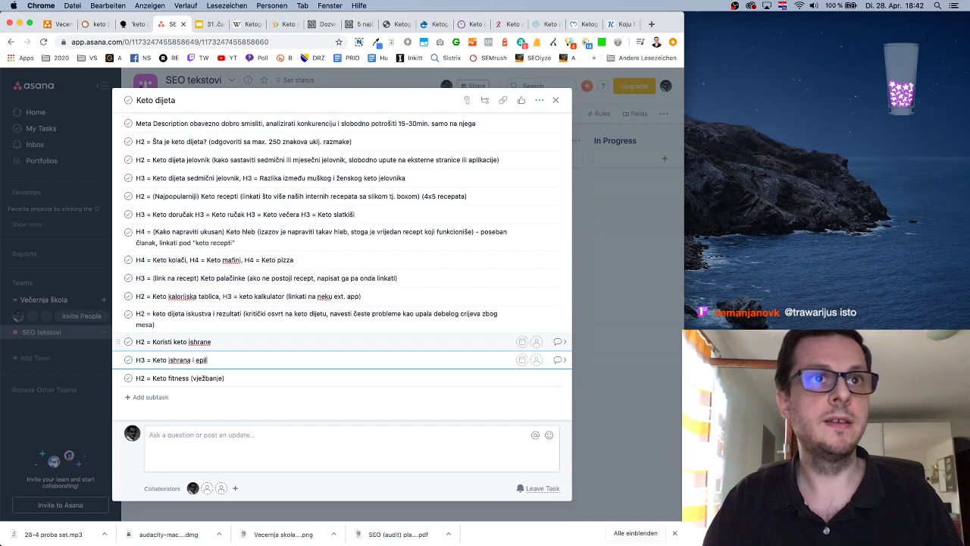
{"action": "type", "text": "epsije"}
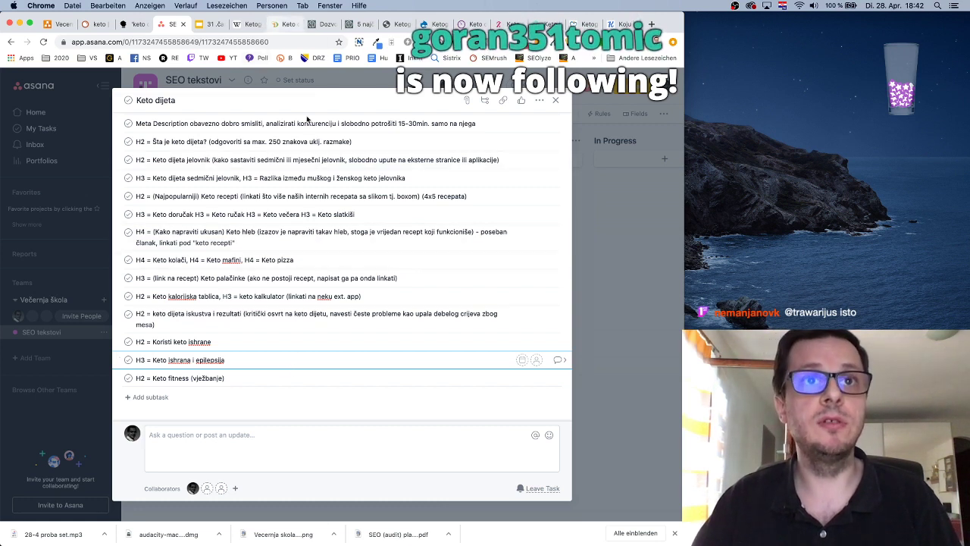
Take the cholesterol topic from the dietx.rs article's next heading and add it as the subtask "H3 = kontrola holesterola"
{"action": "left_click", "coordinate": [288, 27]}
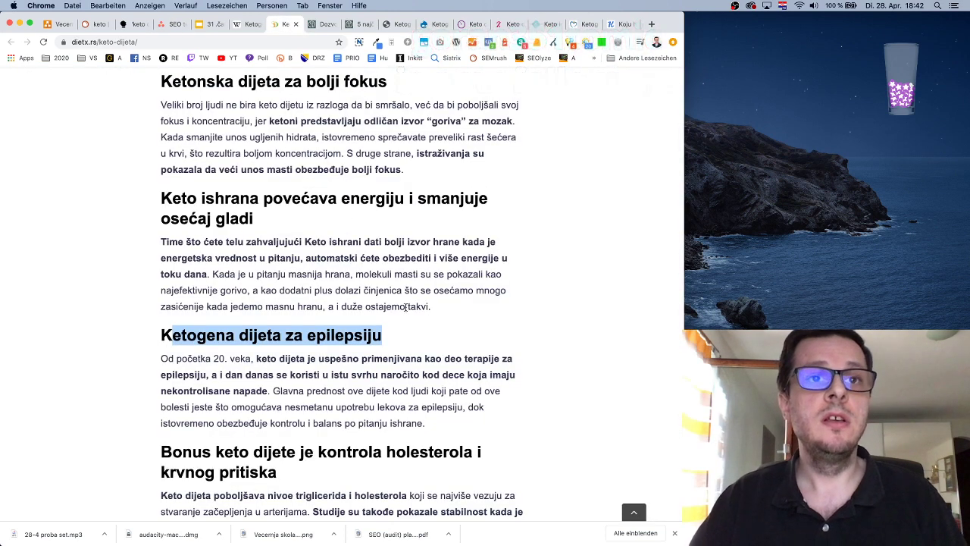
{"action": "scroll", "coordinate": [406, 306], "scroll_direction": "down", "scroll_amount": 3}
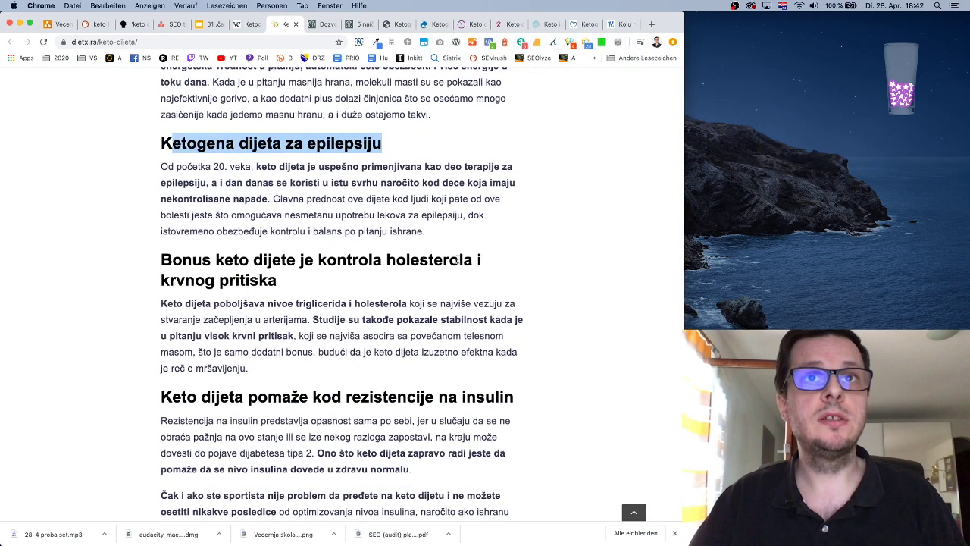
{"action": "scroll", "coordinate": [303, 254], "scroll_direction": "down", "scroll_amount": 1}
{"action": "left_click_drag", "start_coordinate": [319, 259], "coordinate": [472, 259]}
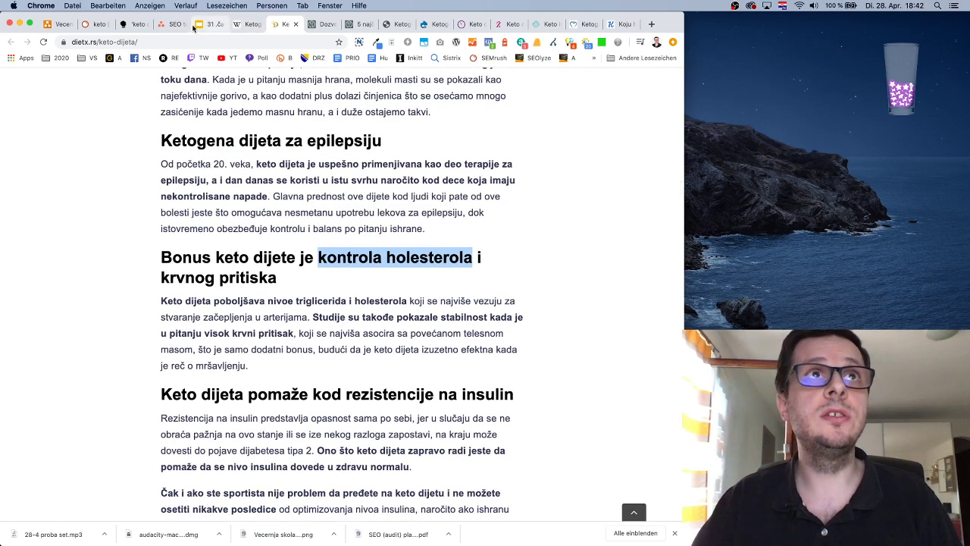
{"action": "left_click", "coordinate": [171, 25]}
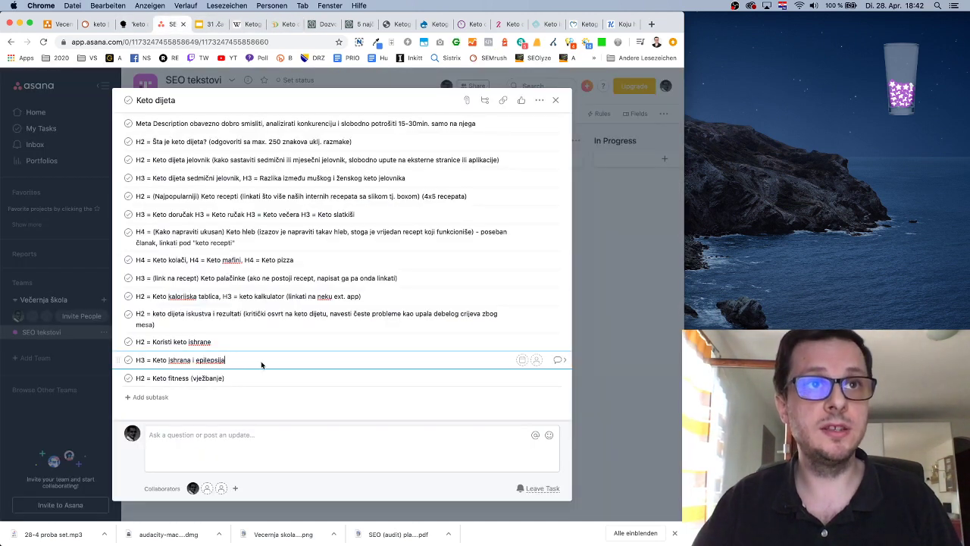
{"action": "left_click", "coordinate": [262, 364]}
{"action": "key", "text": "Return"}
{"action": "type", "text": "H3 ="}
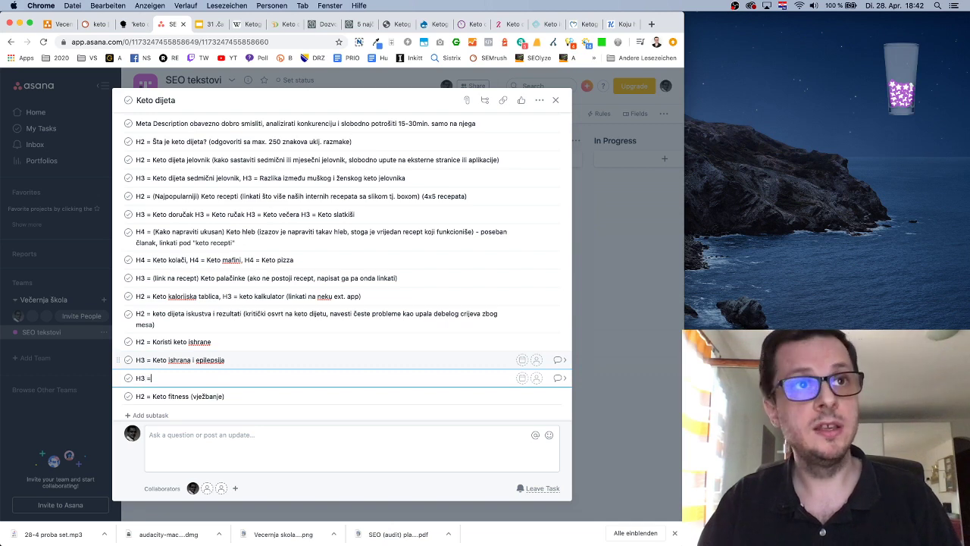
{"action": "type", "text": " kontrola holesterola"}
Add the subtask "H3 = krvnog pritiska", copying the blood pressure wording from the same dietx.rs heading
{"action": "key", "text": "Return"}
{"action": "type", "text": "H3 ="}
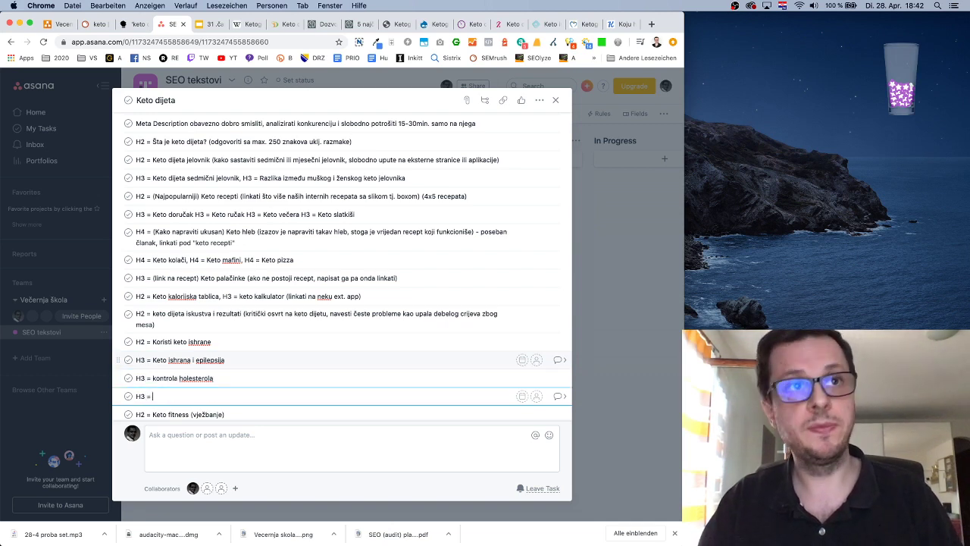
{"action": "left_click", "coordinate": [281, 28]}
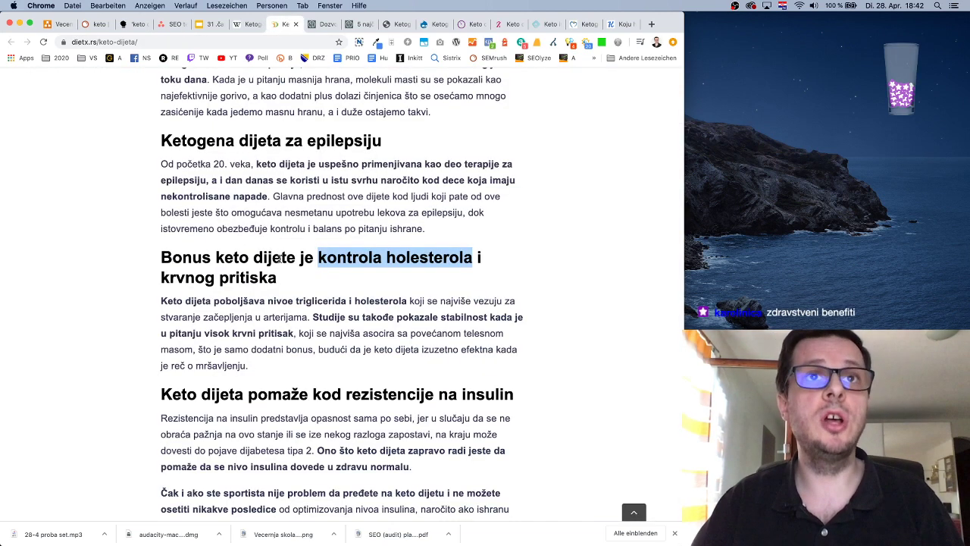
{"action": "left_click_drag", "start_coordinate": [161, 277], "coordinate": [280, 280]}
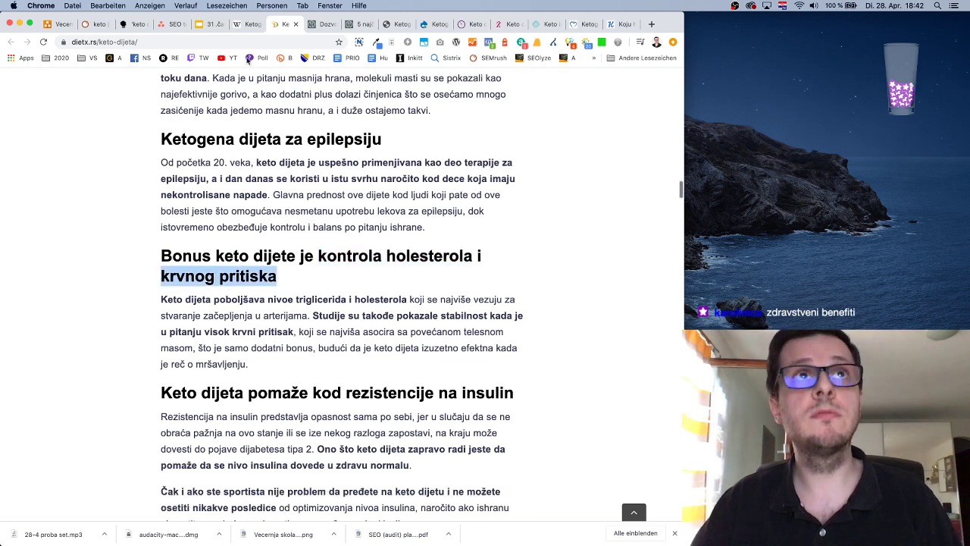
{"action": "key", "text": "ctrl+c"}
{"action": "left_click", "coordinate": [173, 24]}
{"action": "key", "text": "super+v"}
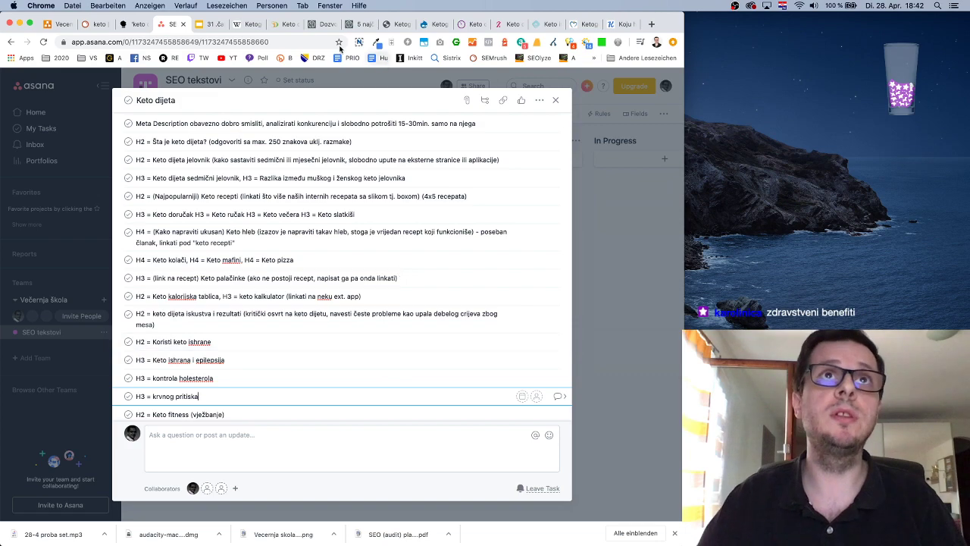
Copy "rezistencije na insulin" from the dietx.rs article heading and add it as an H3 subtask below "H3 = krvnog pritiska"
{"action": "left_click", "coordinate": [280, 24]}
{"action": "scroll", "coordinate": [476, 343], "scroll_direction": "down", "scroll_amount": 5}
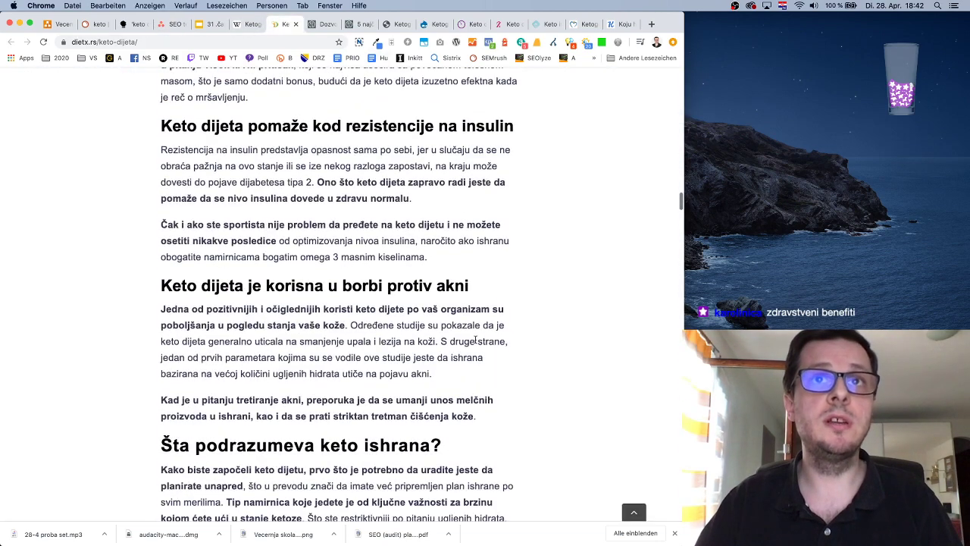
{"action": "scroll", "coordinate": [476, 340], "scroll_direction": "up", "scroll_amount": 4}
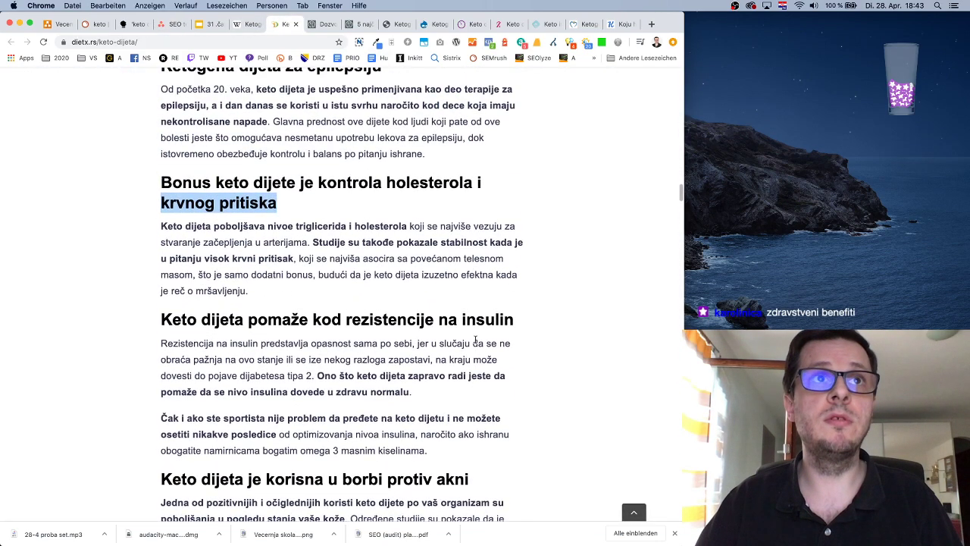
{"action": "left_click", "coordinate": [374, 301]}
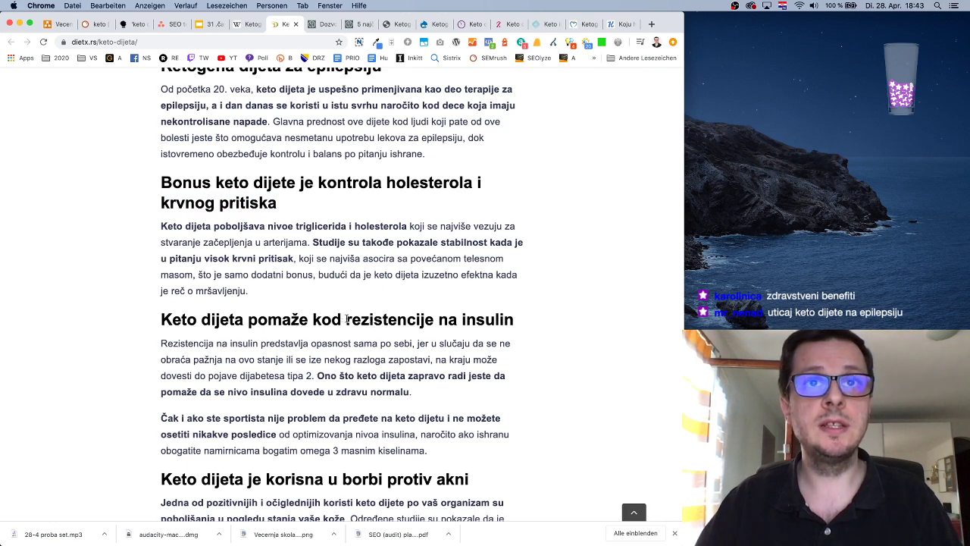
{"action": "left_click_drag", "start_coordinate": [346, 319], "coordinate": [513, 320]}
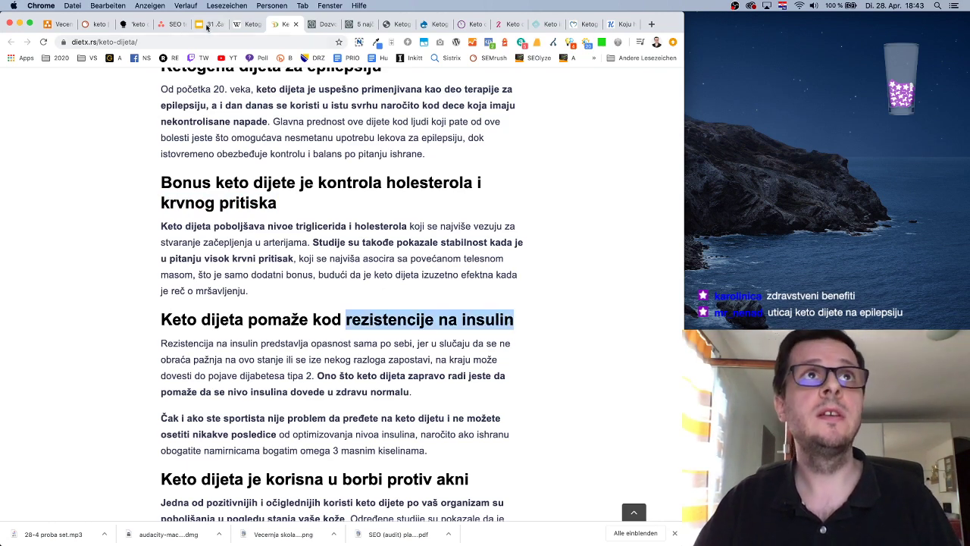
{"action": "left_click", "coordinate": [135, 24]}
{"action": "left_click", "coordinate": [90, 24]}
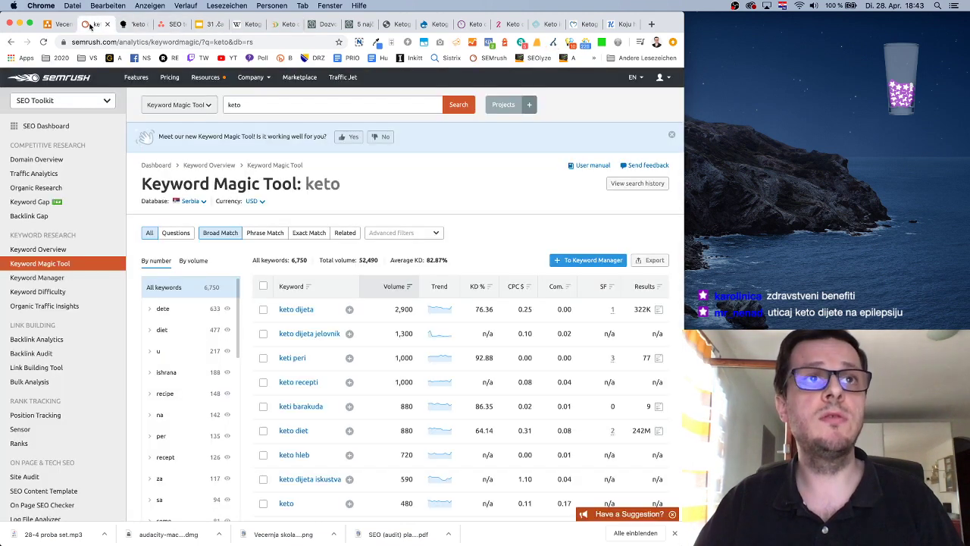
{"action": "left_click", "coordinate": [172, 25]}
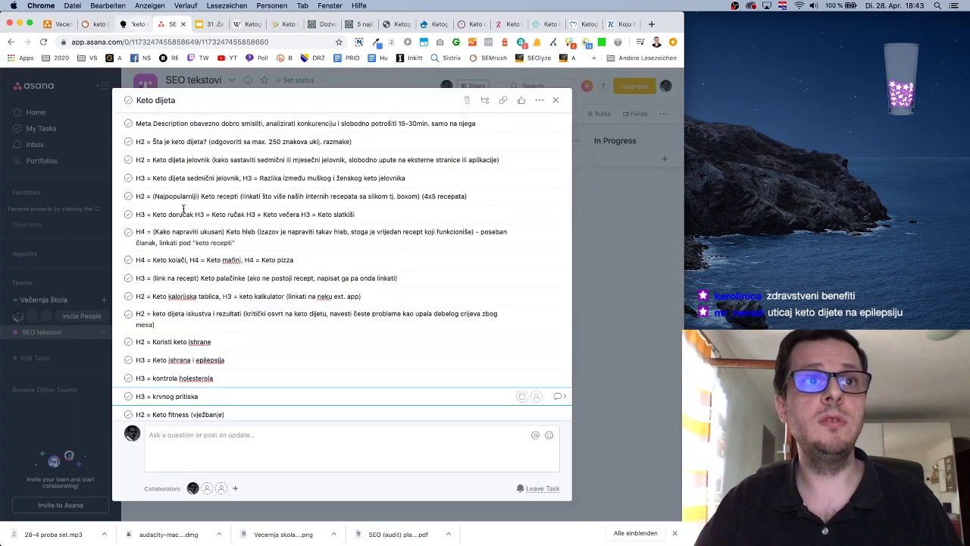
{"action": "left_click", "coordinate": [288, 392]}
{"action": "key", "text": "Return"}
{"action": "type", "text": "H"}
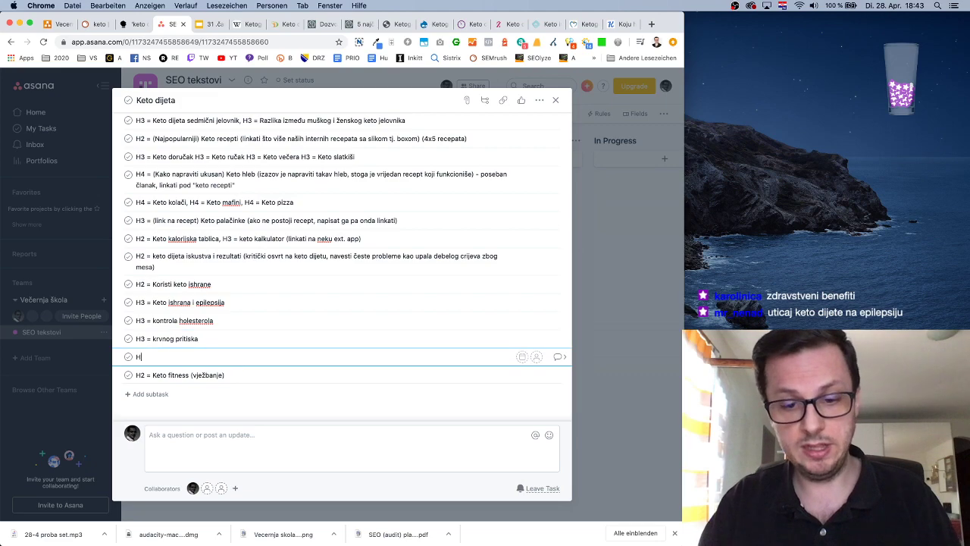
{"action": "type", "text": "3 ="}
{"action": "key", "text": "cmd+v"}
Append the note "(molimo ukoliko nema naučnog dokaza, da se navede da nema dokaza za to djelovanje)" to the insulin resistance subtask
{"action": "left_click", "coordinate": [284, 24]}
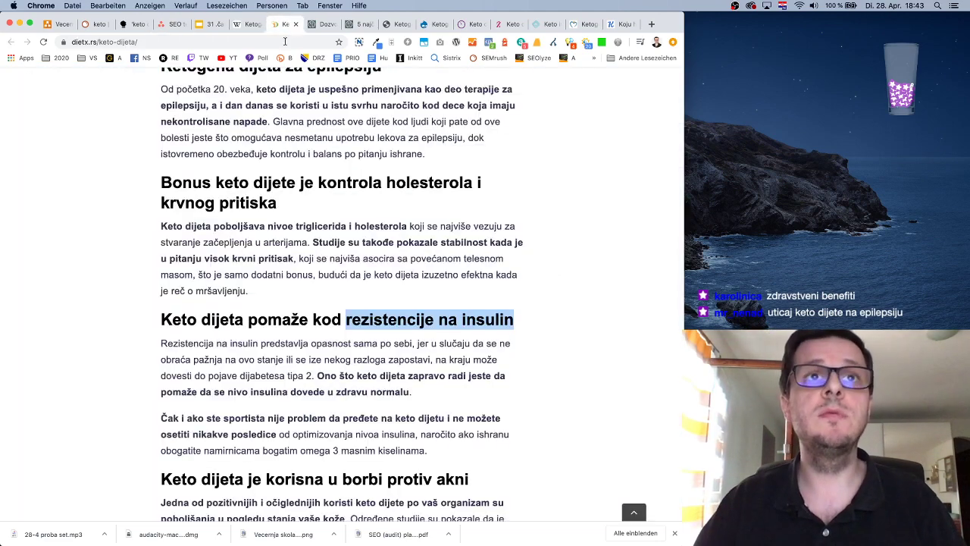
{"action": "scroll", "coordinate": [438, 379], "scroll_direction": "down", "scroll_amount": 5}
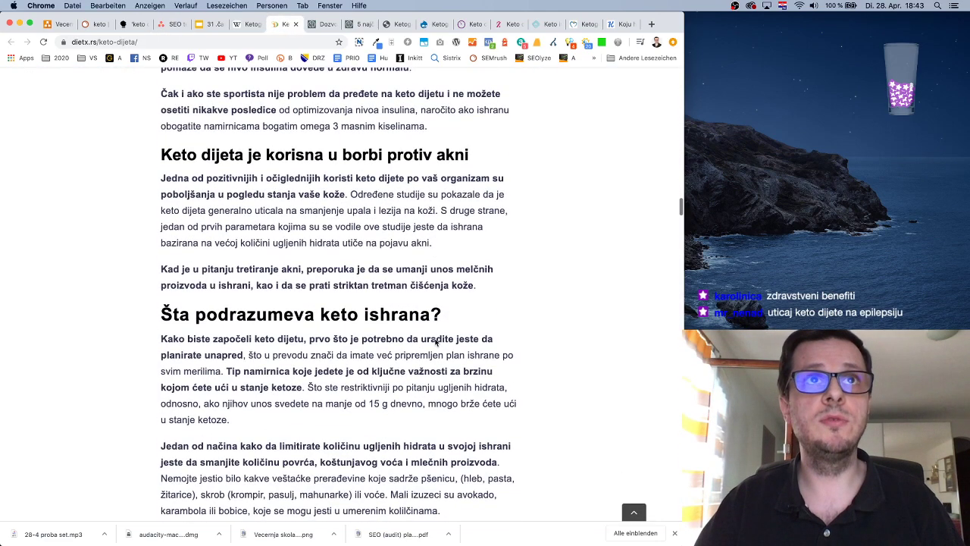
{"action": "scroll", "coordinate": [436, 343], "scroll_direction": "up", "scroll_amount": 2}
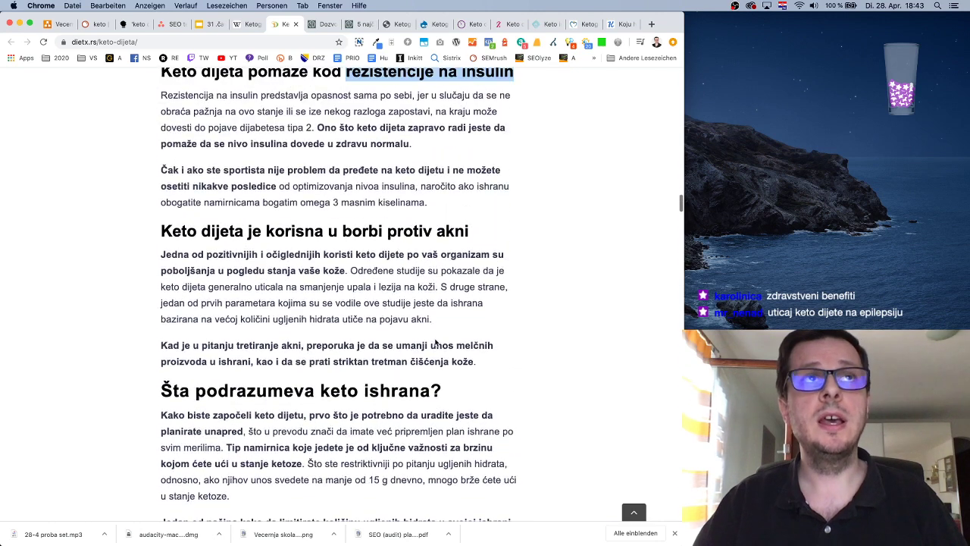
{"action": "left_click", "coordinate": [173, 24]}
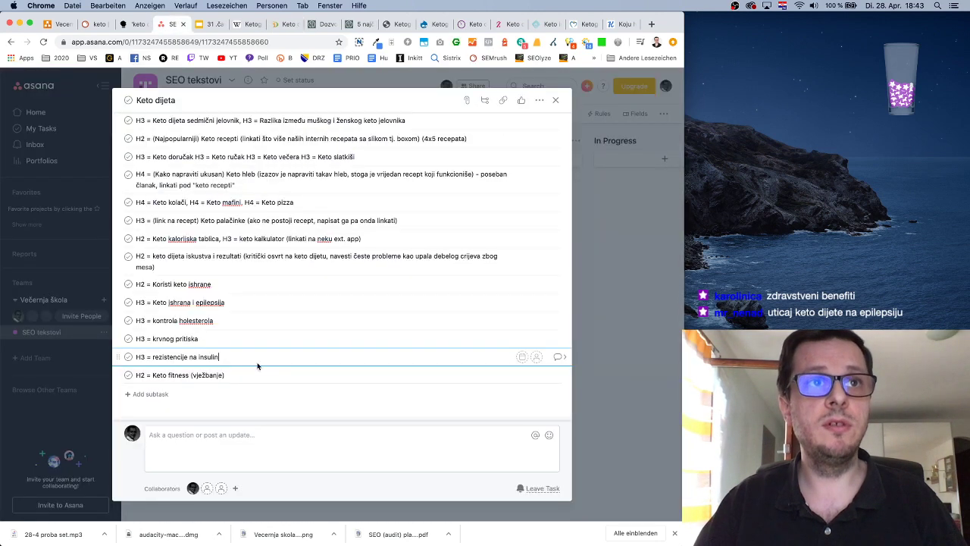
{"action": "type", "text": "("}
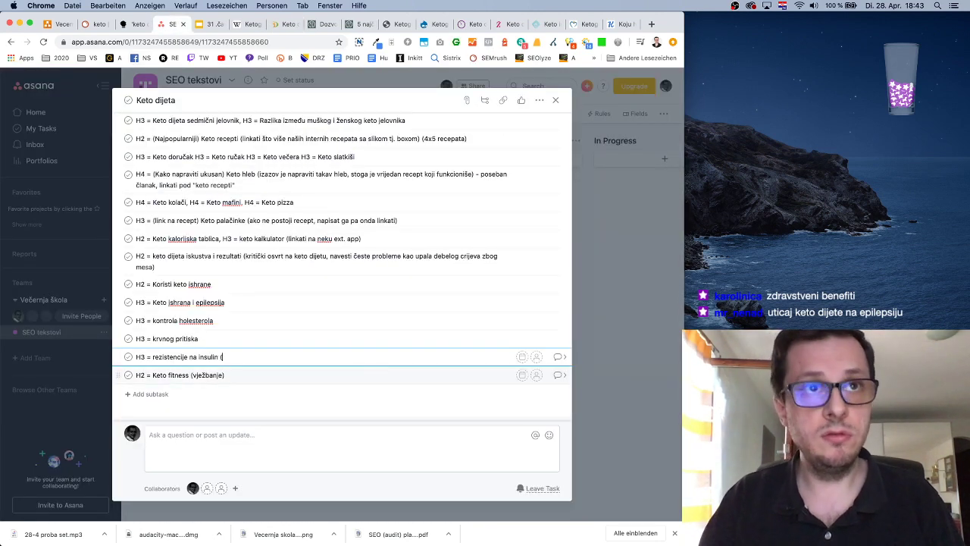
{"action": "type", "text": "molimo ukoliko nema na"}
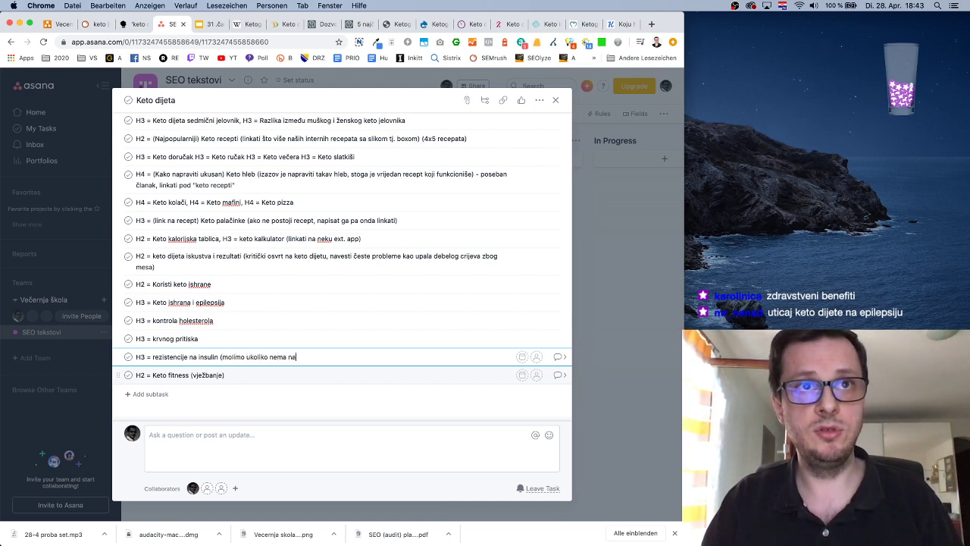
{"action": "type", "text": "učnog dokaza, da "}
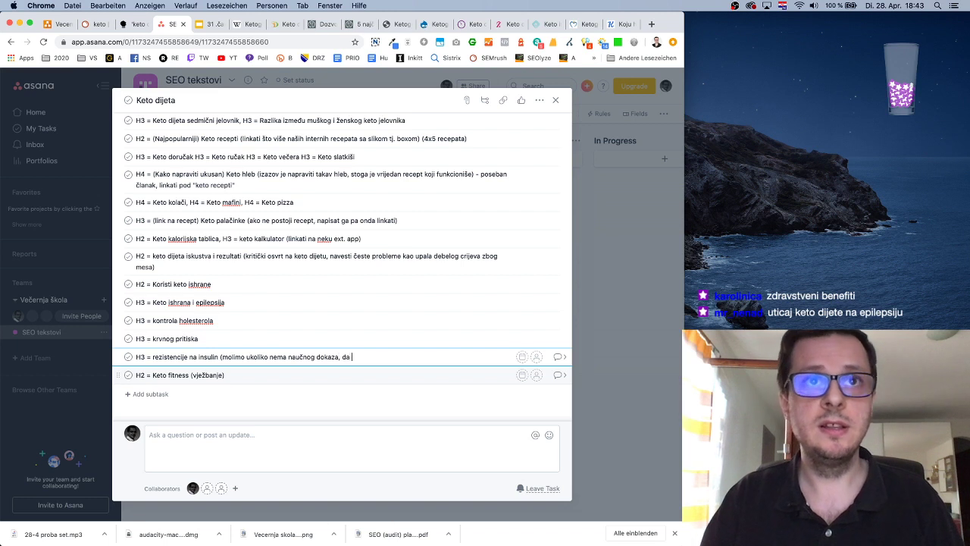
{"action": "type", "text": "se navede da"}
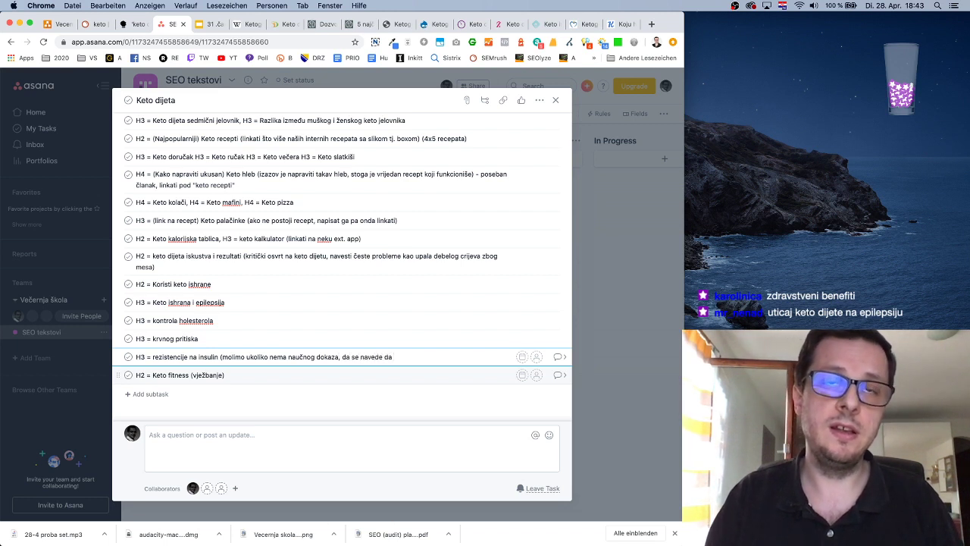
{"action": "type", "text": " nema dokaza za to djelovanje"}
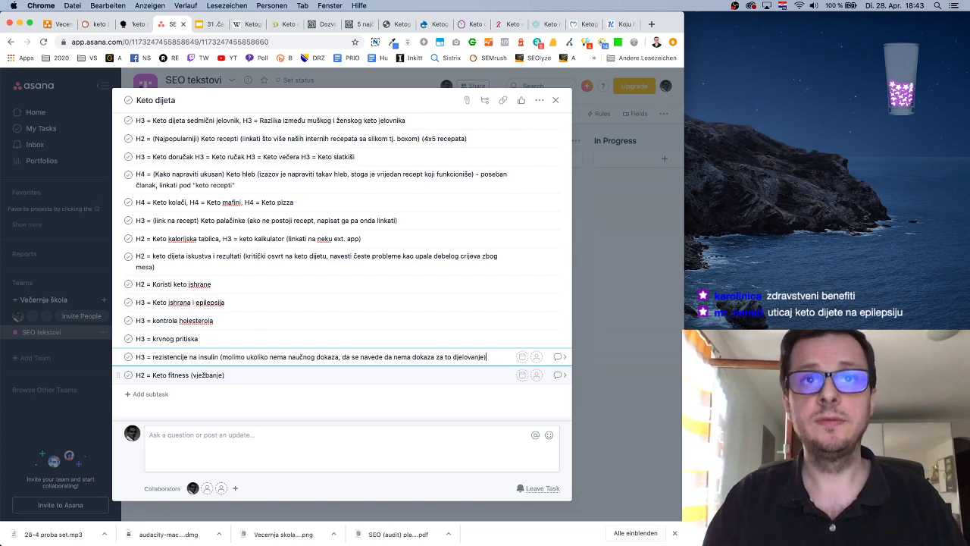
Examine Wikipedia's Ketogenic diet article, including its epilepsy section, the cited reference and the table of contents, for further outline topics
{"action": "left_click", "coordinate": [236, 25]}
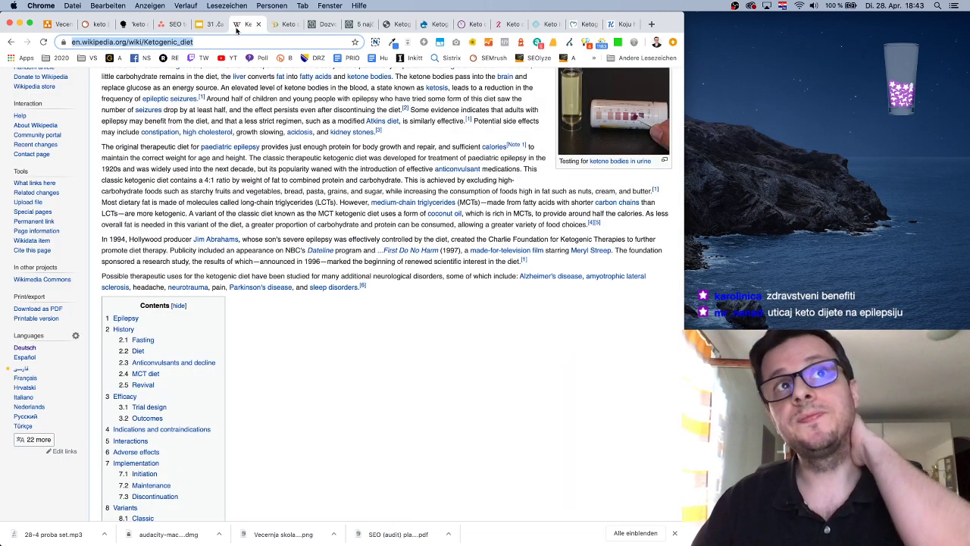
{"action": "left_click", "coordinate": [126, 318]}
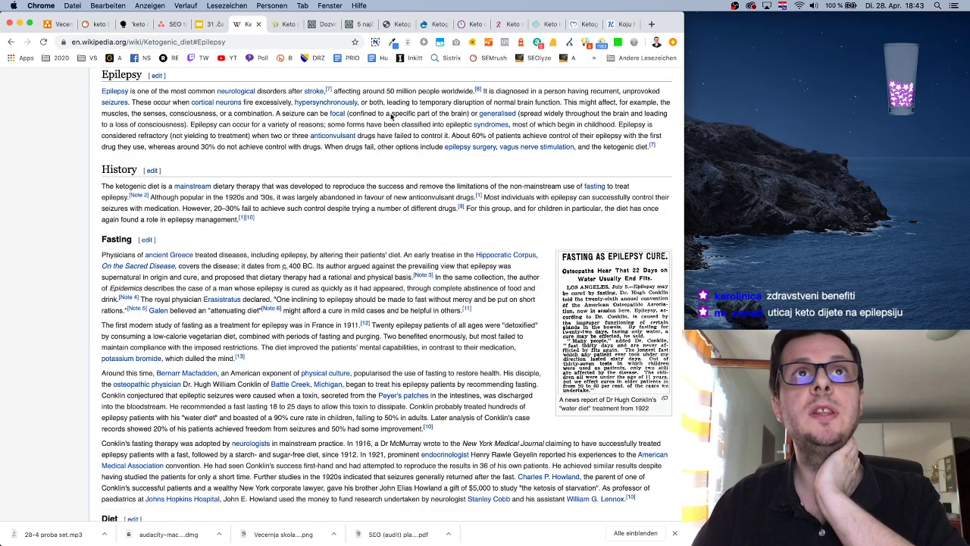
{"action": "scroll", "coordinate": [470, 93], "scroll_direction": "down", "scroll_amount": 1}
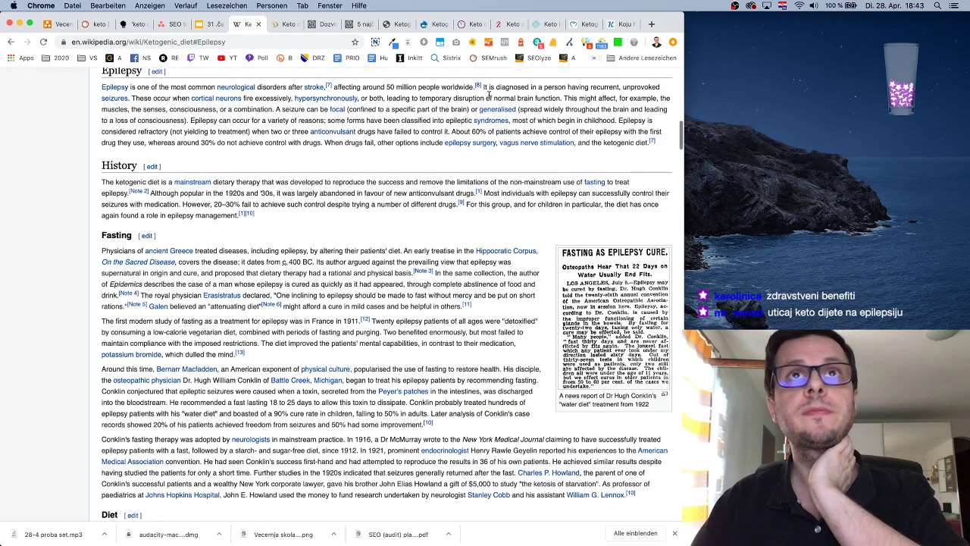
{"action": "left_click", "coordinate": [652, 141]}
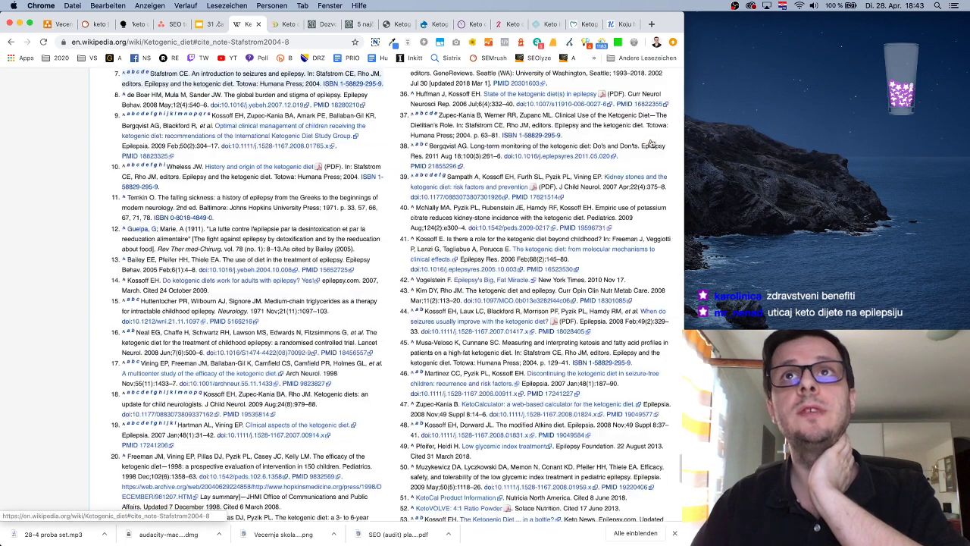
{"action": "scroll", "coordinate": [220, 152], "scroll_direction": "up", "scroll_amount": 1}
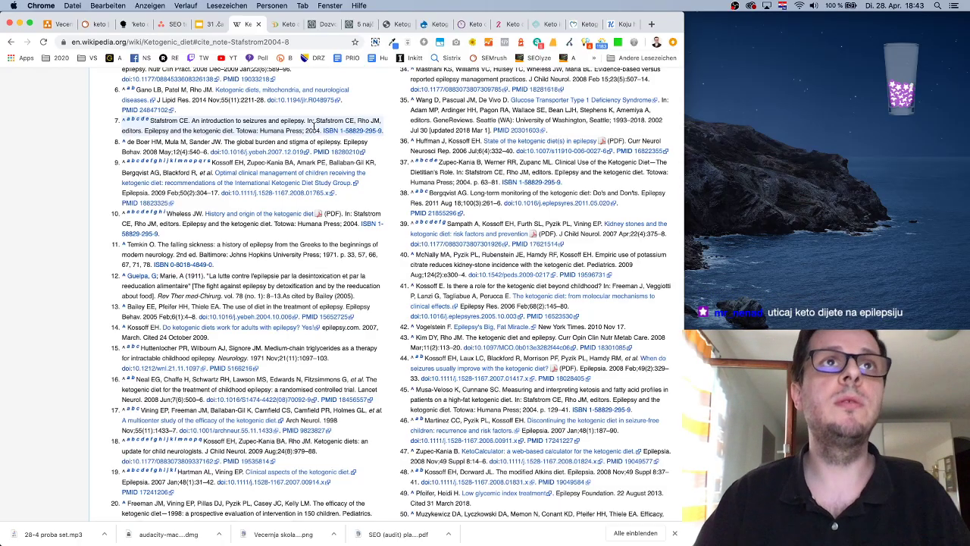
{"action": "scroll", "coordinate": [313, 125], "scroll_direction": "up", "scroll_amount": 20}
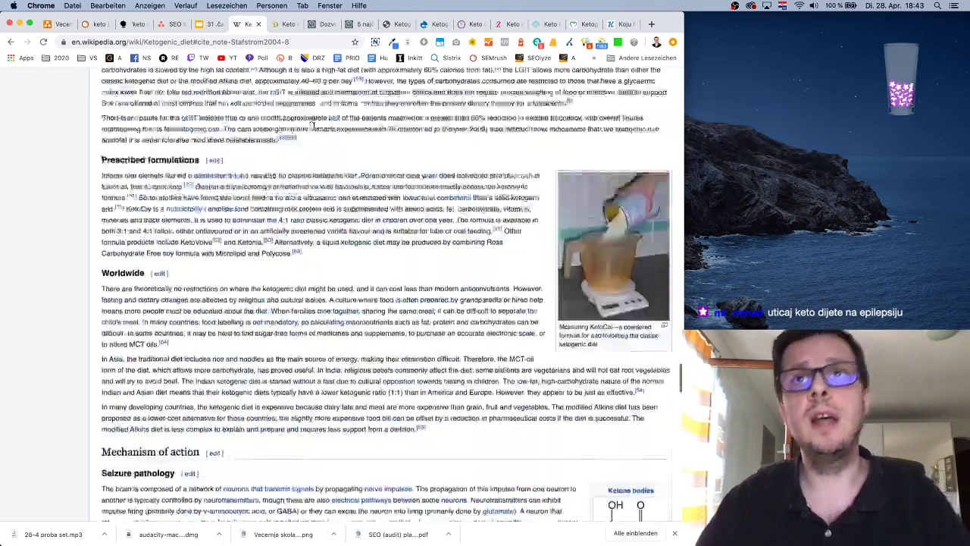
{"action": "scroll", "coordinate": [313, 125], "scroll_direction": "up", "scroll_amount": 15}
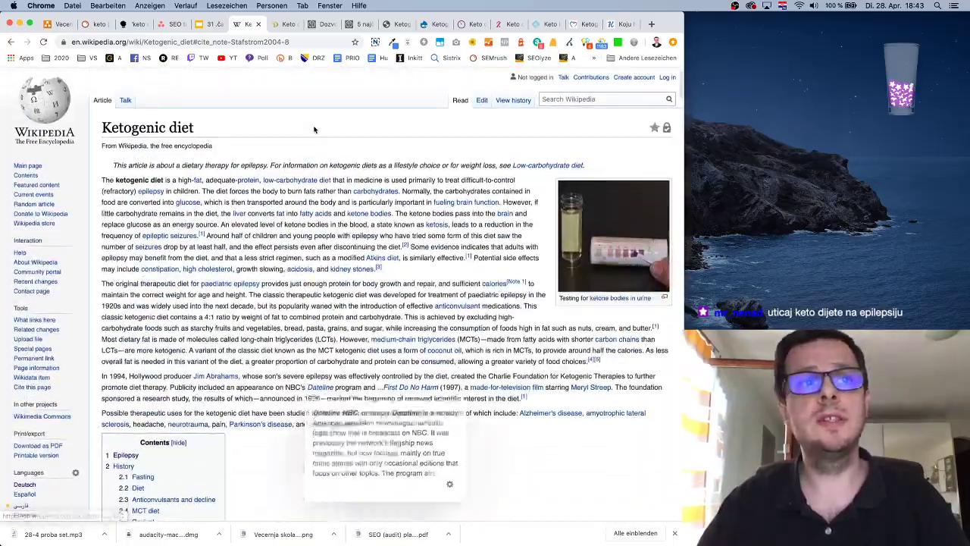
{"action": "scroll", "coordinate": [313, 126], "scroll_direction": "down", "scroll_amount": 4}
{"action": "scroll", "coordinate": [313, 126], "scroll_direction": "down", "scroll_amount": 2}
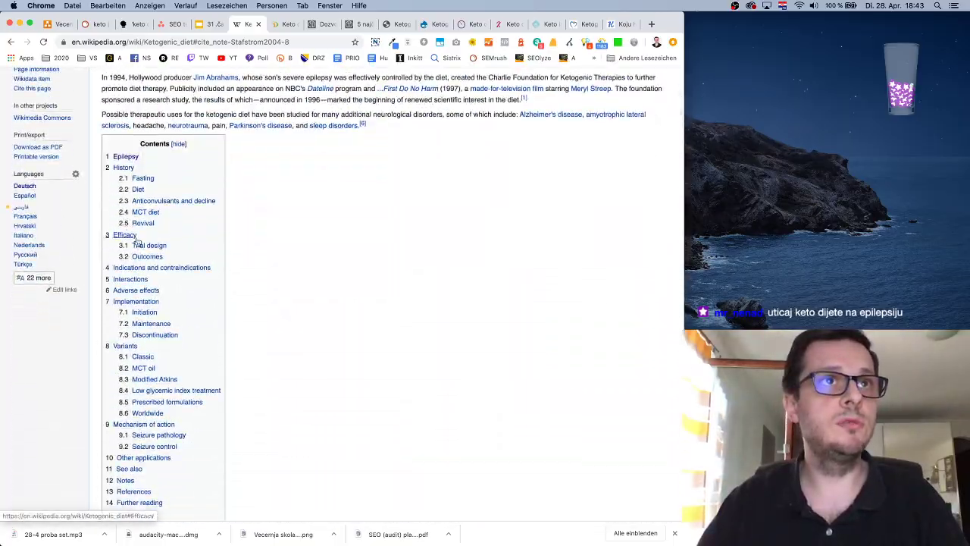
{"action": "scroll", "coordinate": [205, 318], "scroll_direction": "down", "scroll_amount": 1}
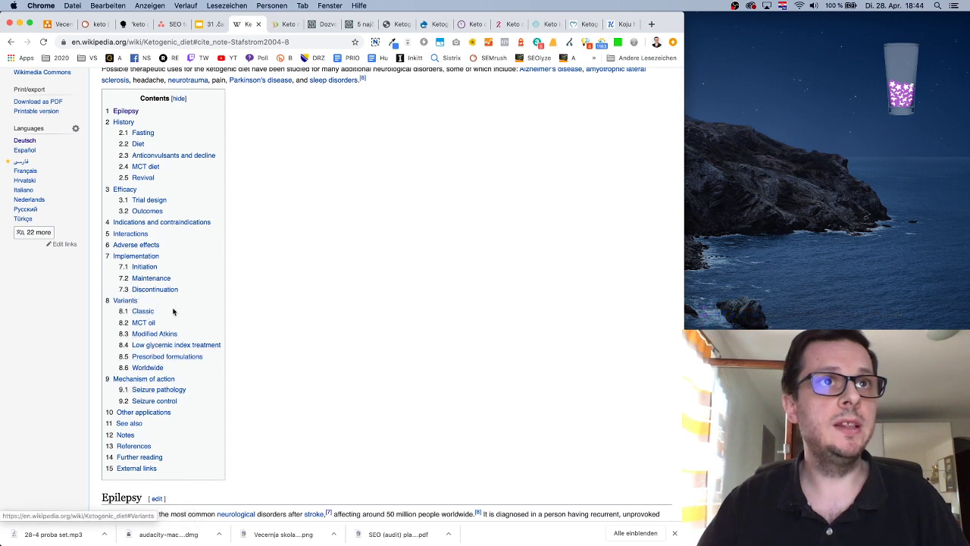
{"action": "scroll", "coordinate": [152, 253], "scroll_direction": "down", "scroll_amount": 1}
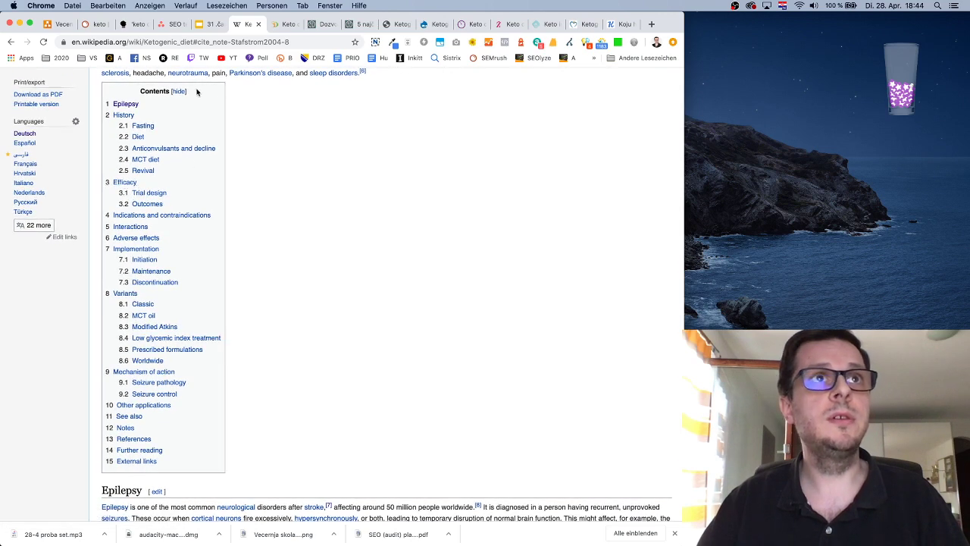
{"action": "right_click", "coordinate": [209, 27]}
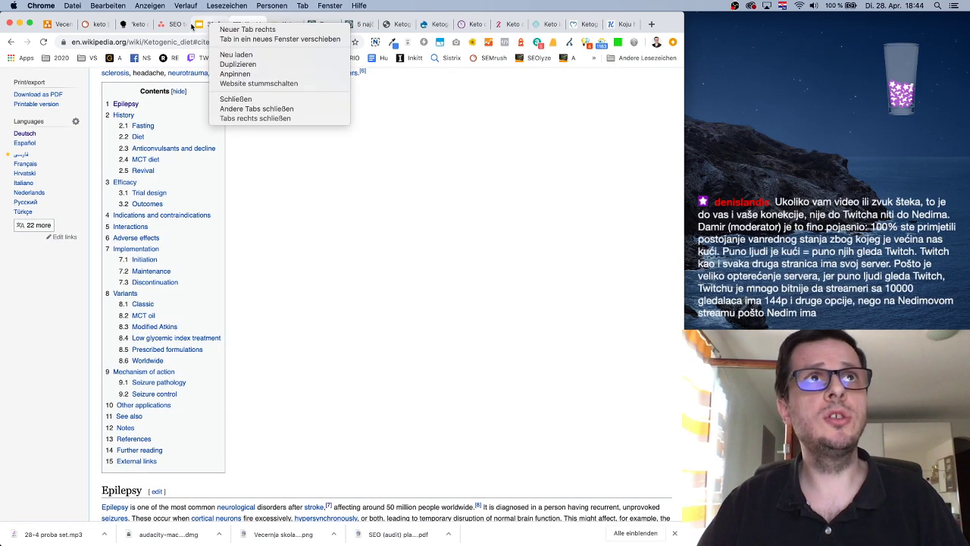
{"action": "right_click", "coordinate": [177, 25]}
{"action": "right_click", "coordinate": [161, 24]}
{"action": "left_click", "coordinate": [355, 248]}
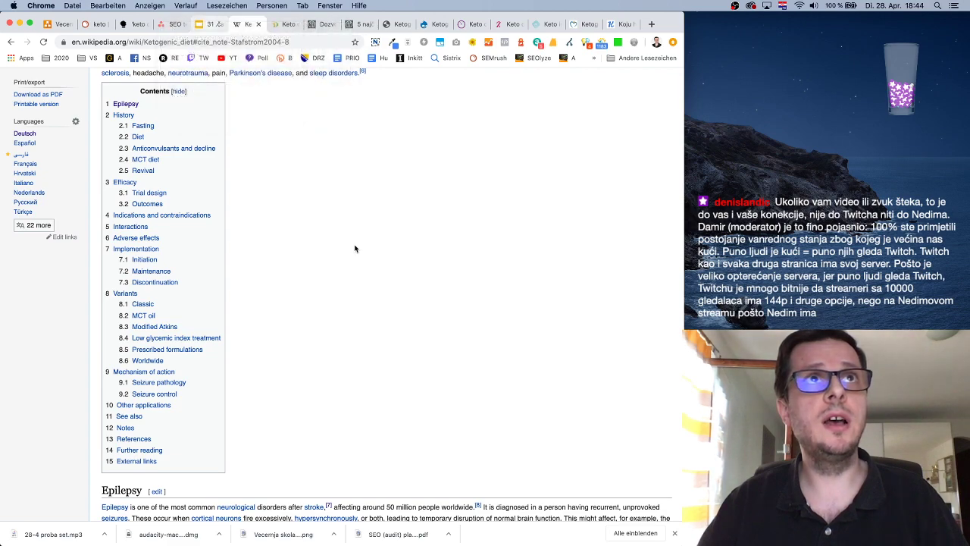
Add the Asana subtask "H2 = Koliko dugo smije trajati keto dijeta?" below "H2 = Šta je keto dijeta?"
{"action": "left_click", "coordinate": [171, 25]}
{"action": "scroll", "coordinate": [311, 213], "scroll_direction": "up", "scroll_amount": 10}
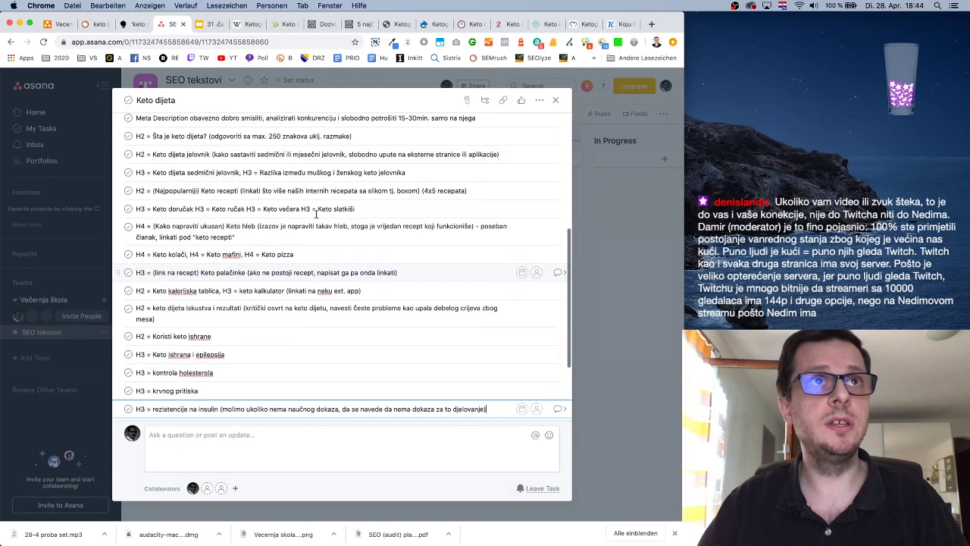
{"action": "scroll", "coordinate": [317, 218], "scroll_direction": "down", "scroll_amount": 1}
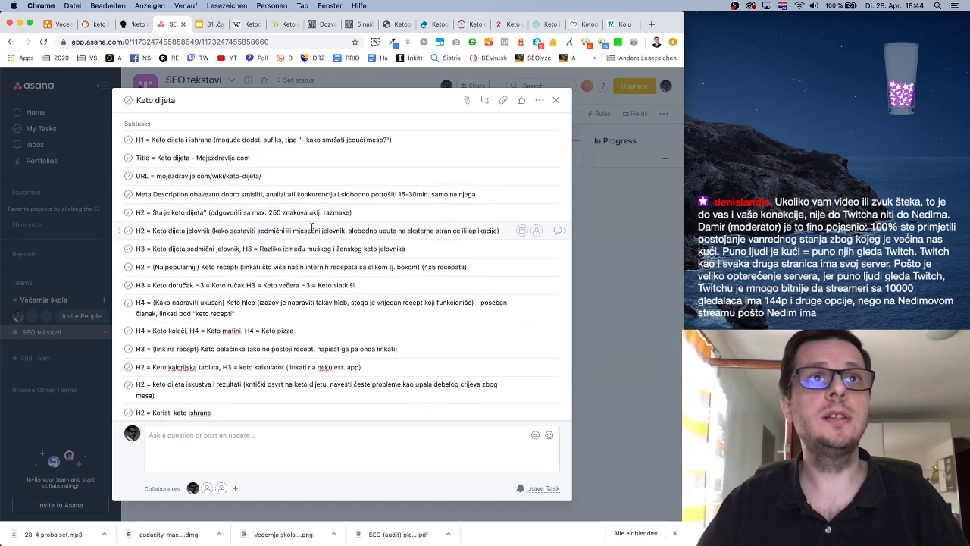
{"action": "left_click", "coordinate": [388, 214]}
{"action": "key", "text": "Return"}
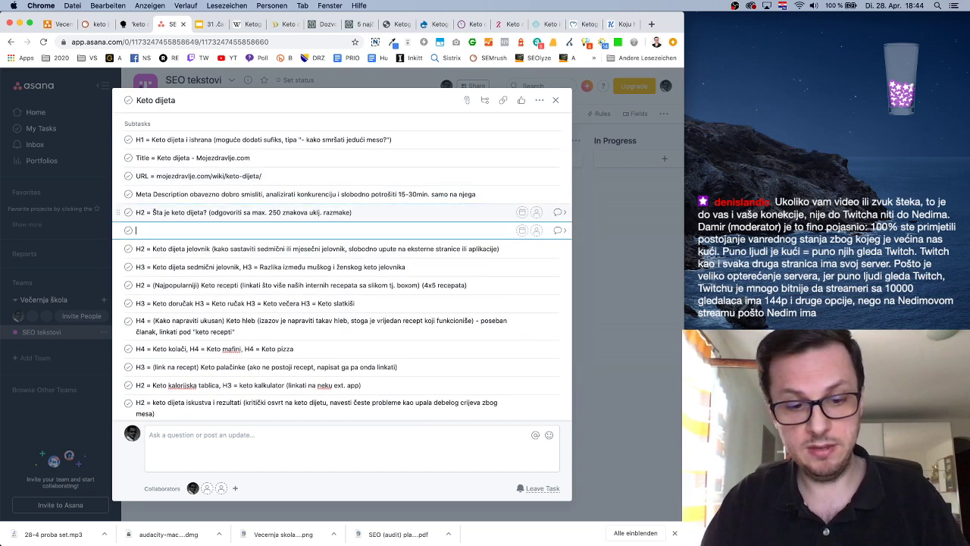
{"action": "type", "text": "H2 = Kol"}
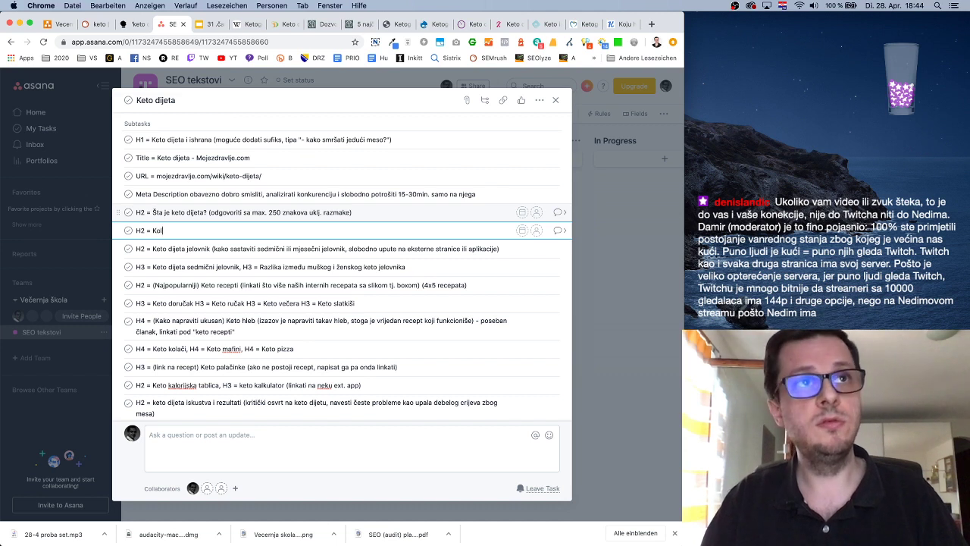
{"action": "type", "text": "iko dugo smije trajati keto dijeta?"}
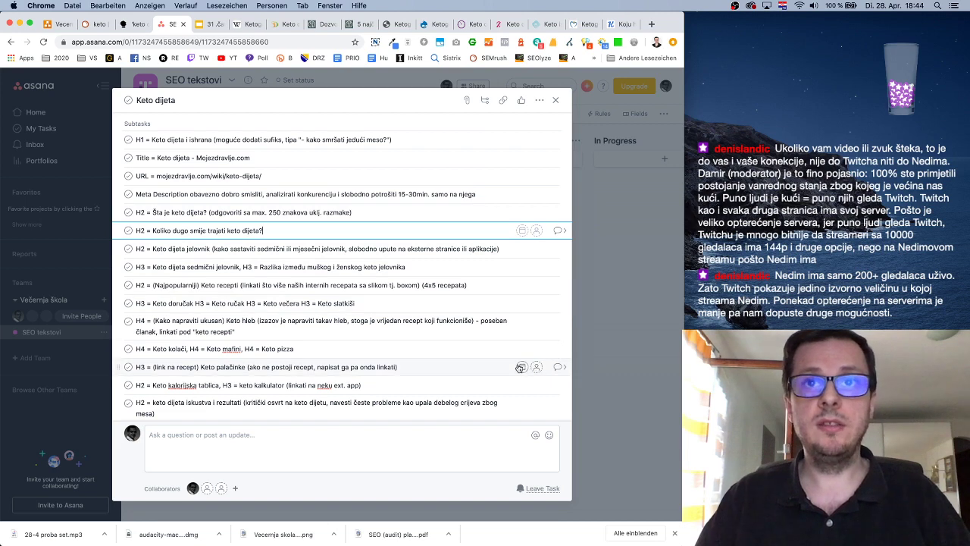
Take the acne topic from the dietx.rs article's heading and add the subtask "H3 = akne" below "H3 = krvnog pritiska"
{"action": "scroll", "coordinate": [518, 368], "scroll_direction": "down", "scroll_amount": 5}
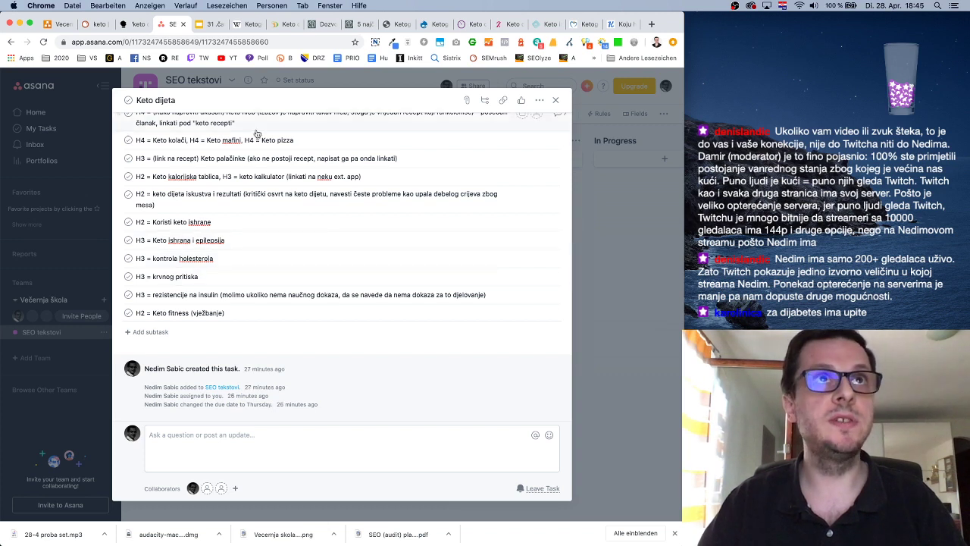
{"action": "left_click", "coordinate": [285, 27]}
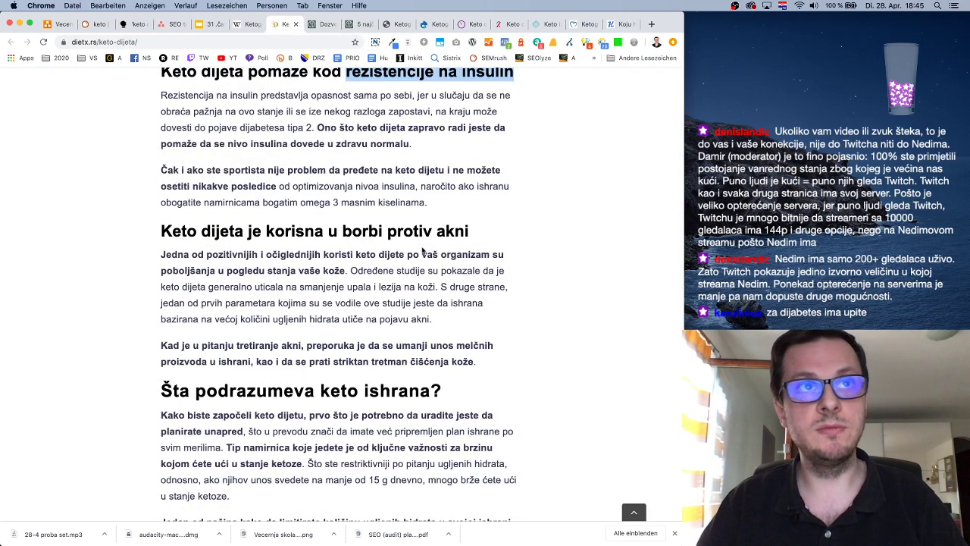
{"action": "left_click", "coordinate": [355, 254]}
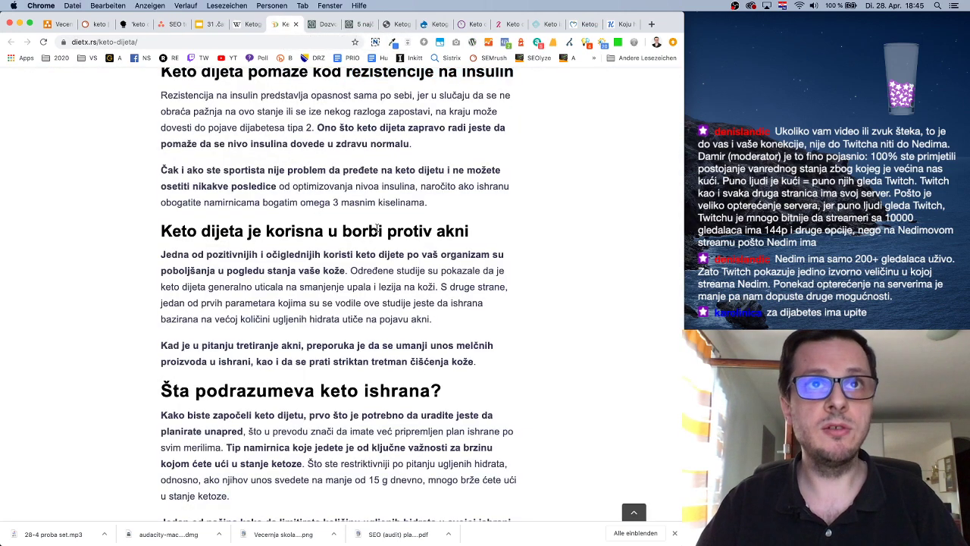
{"action": "left_click", "coordinate": [173, 24]}
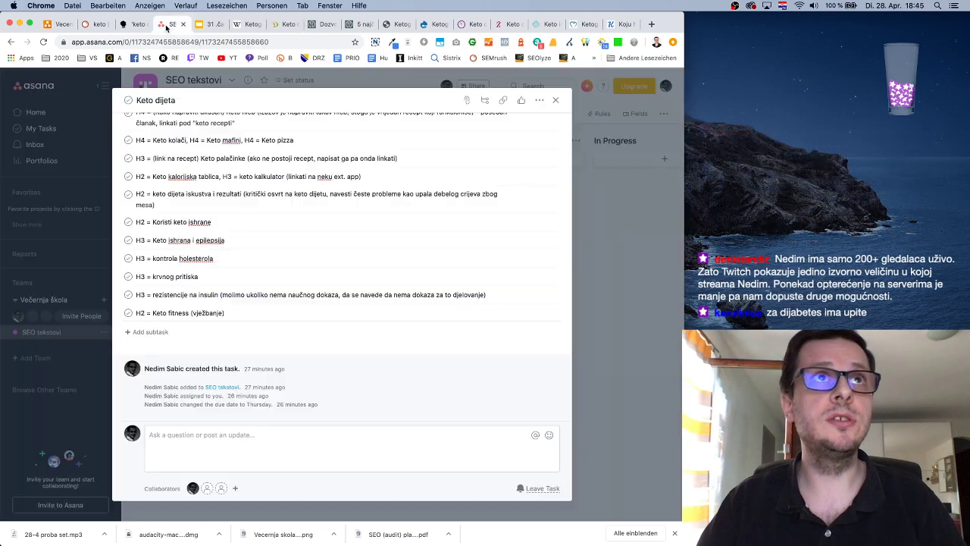
{"action": "left_click", "coordinate": [225, 281]}
{"action": "key", "text": "Return"}
{"action": "type", "text": "H3 = akne"}
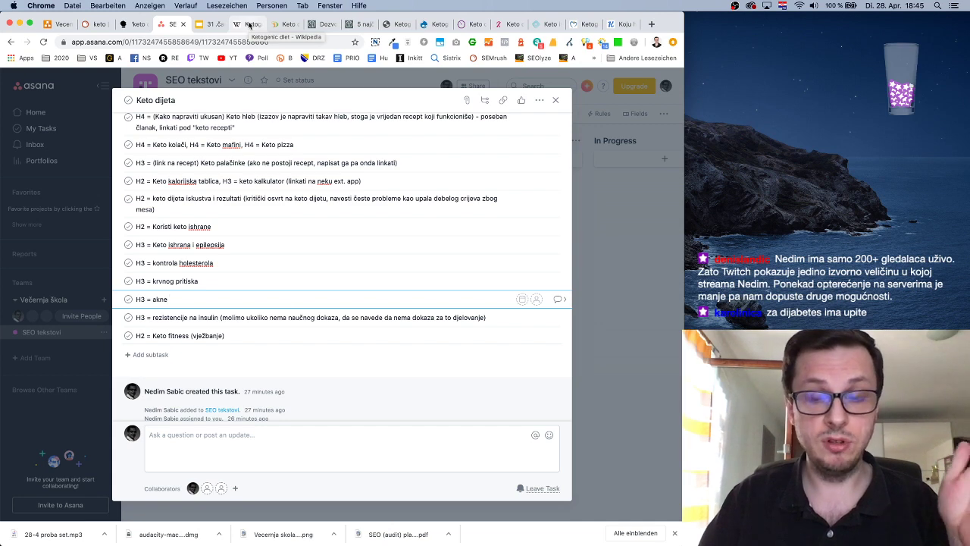
Using the dietx.rs article's food list, add the Asana subtask "H2 = Popularne/najkorisnije keto namjernice" below "H2 = Koliko dugo smije trajati keto dijeta?"
{"action": "left_click", "coordinate": [280, 24]}
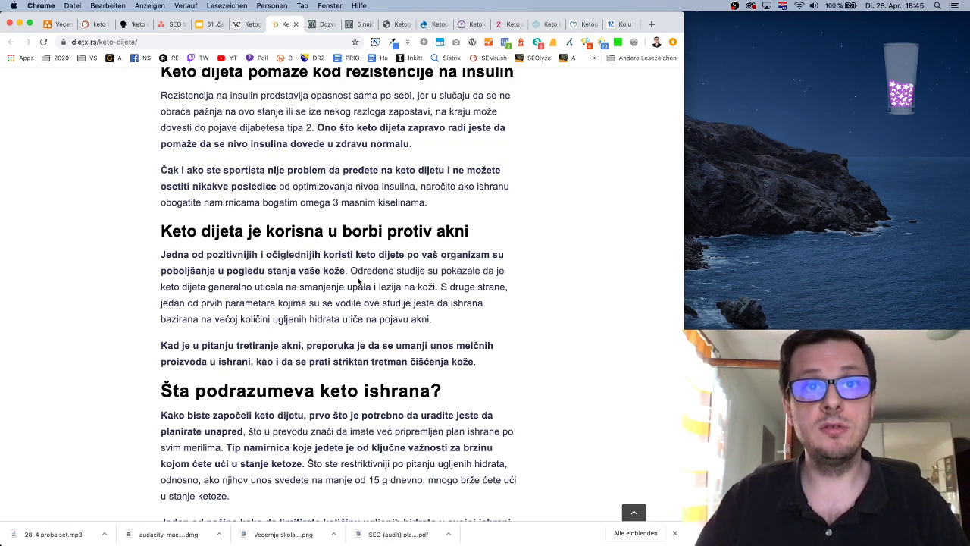
{"action": "scroll", "coordinate": [359, 281], "scroll_direction": "down", "scroll_amount": 8}
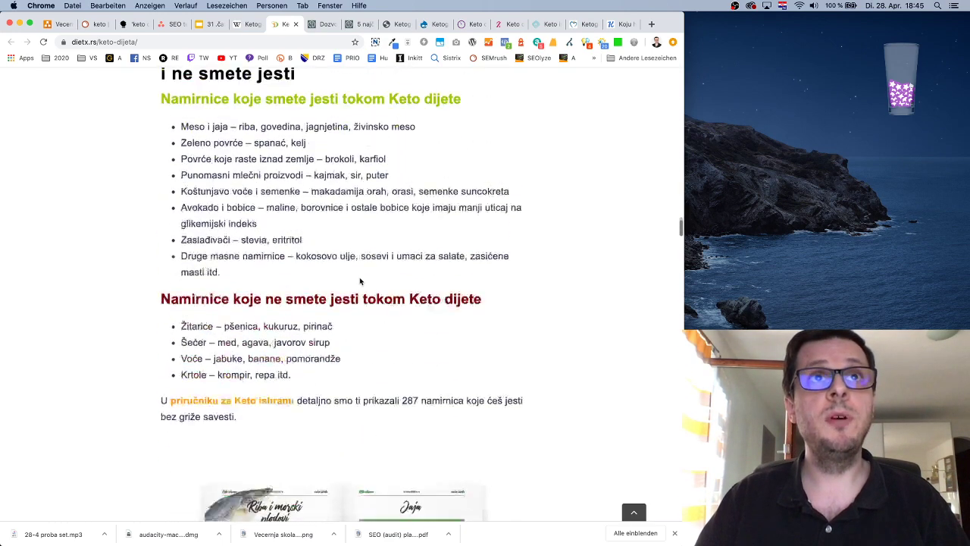
{"action": "scroll", "coordinate": [359, 282], "scroll_direction": "up", "scroll_amount": 2}
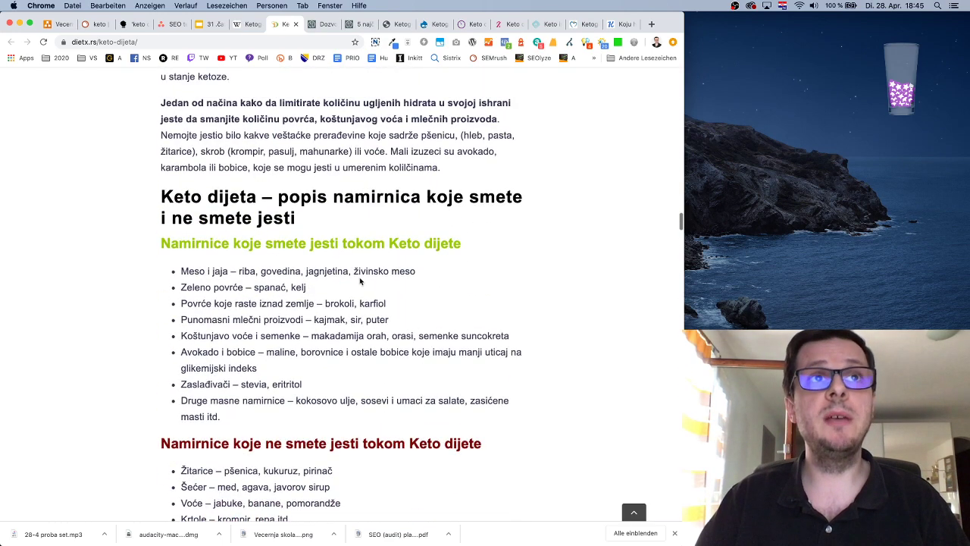
{"action": "left_click", "coordinate": [173, 24]}
{"action": "scroll", "coordinate": [276, 292], "scroll_direction": "up", "scroll_amount": 5}
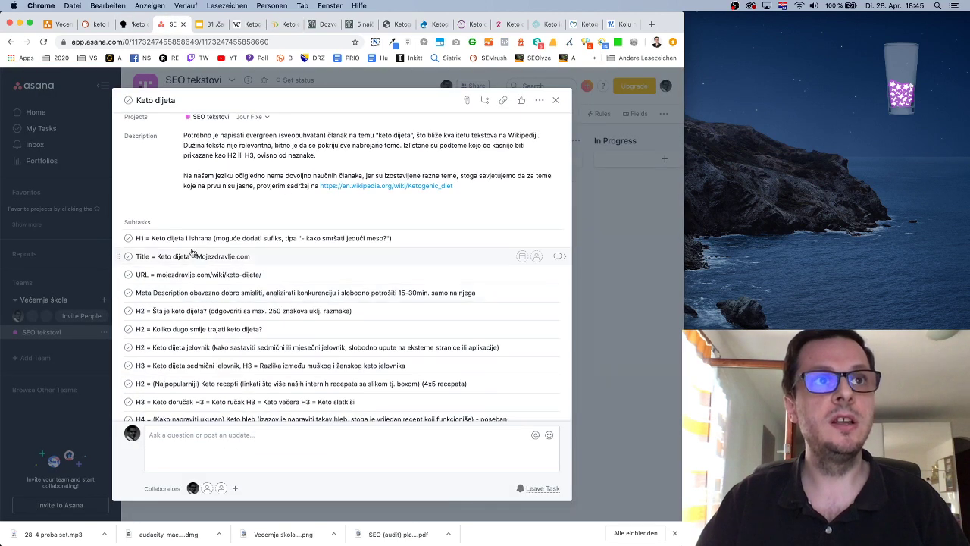
{"action": "scroll", "coordinate": [233, 330], "scroll_direction": "down", "scroll_amount": 1}
{"action": "left_click", "coordinate": [274, 320]}
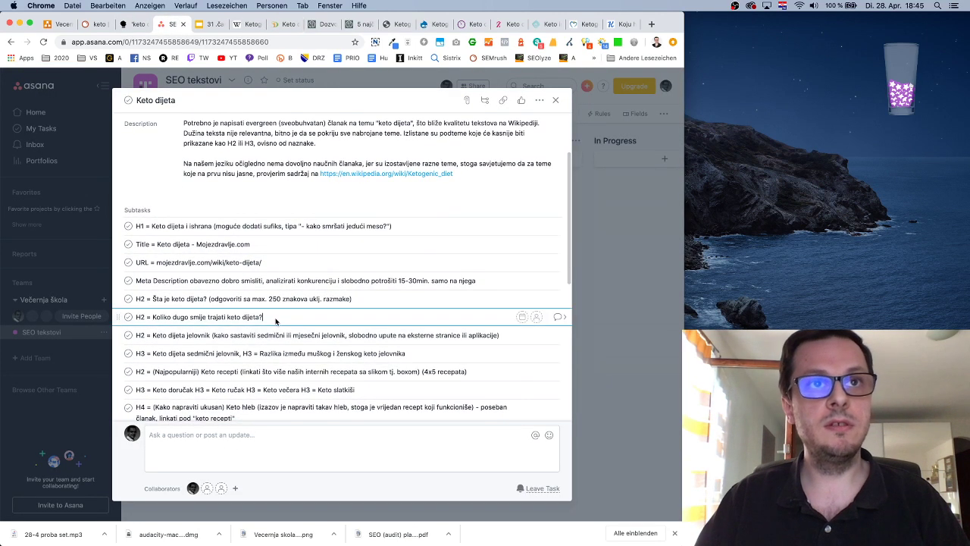
{"action": "key", "text": "Return"}
{"action": "type", "text": "H2 = Po"}
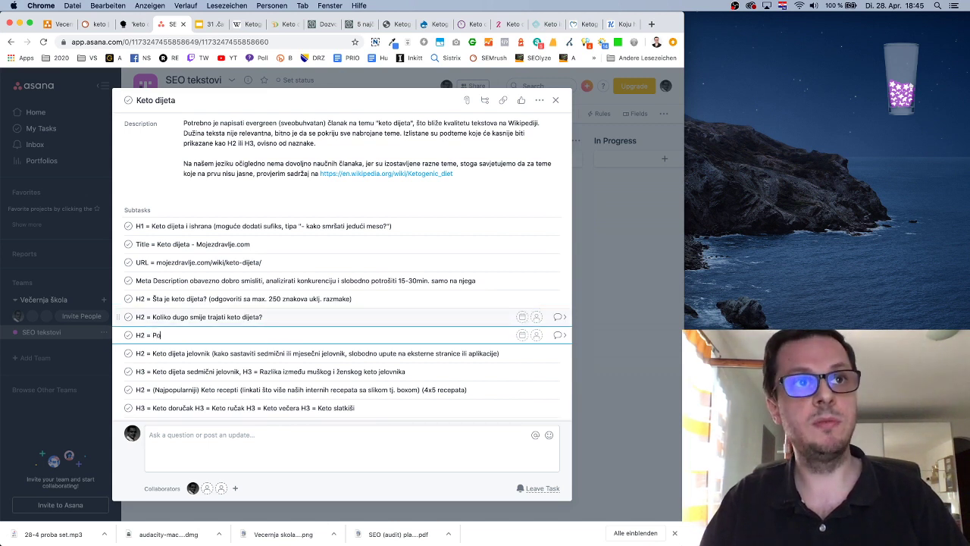
{"action": "type", "text": "pularne keto namjernice"}
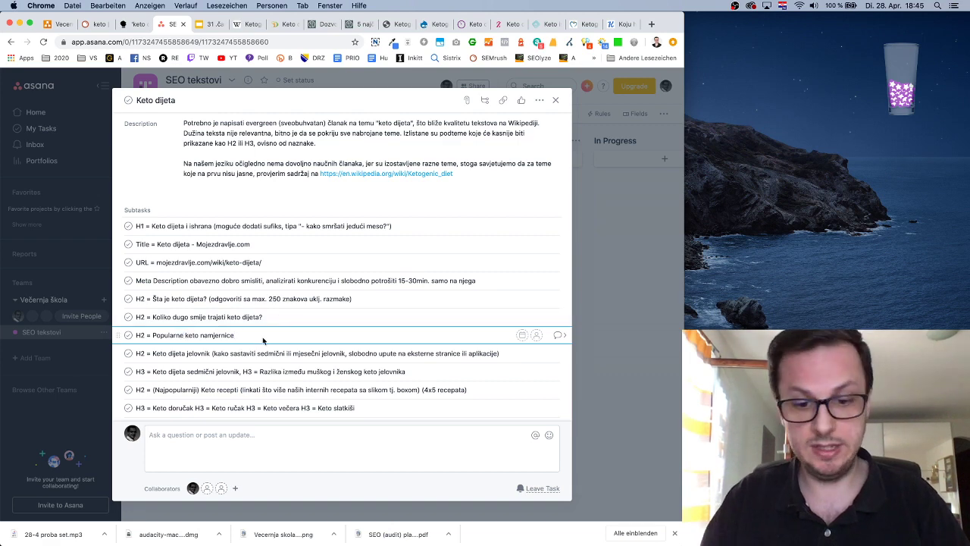
{"action": "type", "text": "/najkorisnije"}
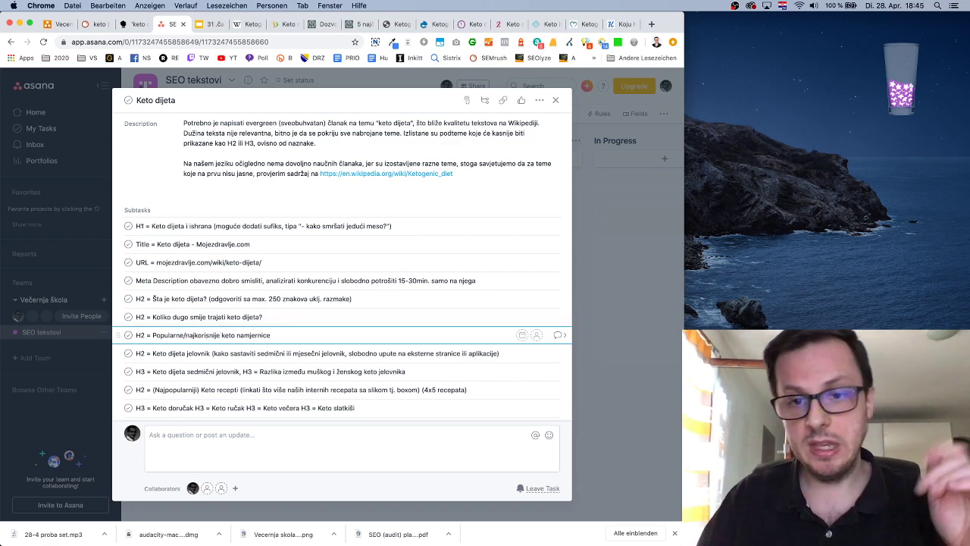
Take the forbidden foods topic from the dietx.rs article and add the subtask "H2 = Namirnice koje ne smiju se jesti pri keto dijeti" below the popular foods subtask
{"action": "scroll", "coordinate": [335, 210], "scroll_direction": "down", "scroll_amount": 1}
{"action": "left_click", "coordinate": [280, 25]}
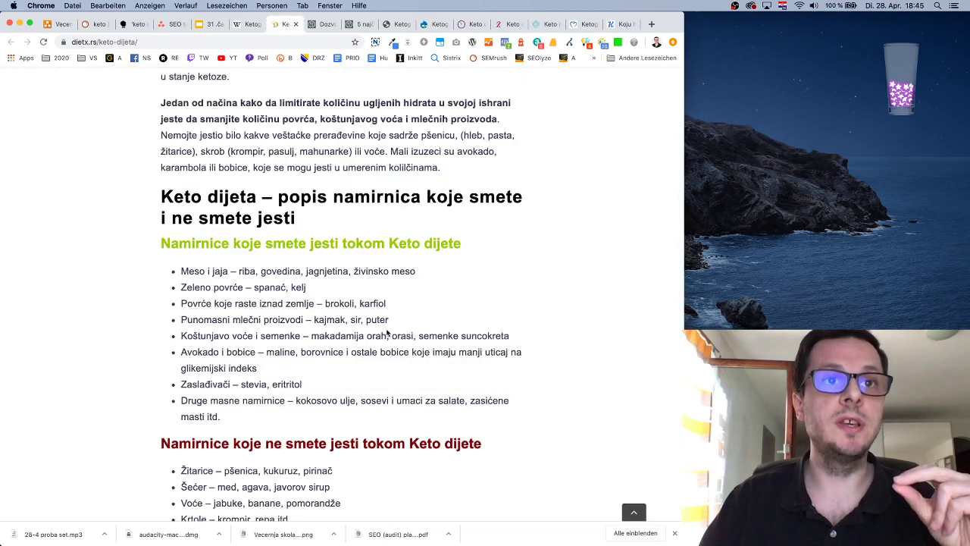
{"action": "scroll", "coordinate": [387, 331], "scroll_direction": "down", "scroll_amount": 5}
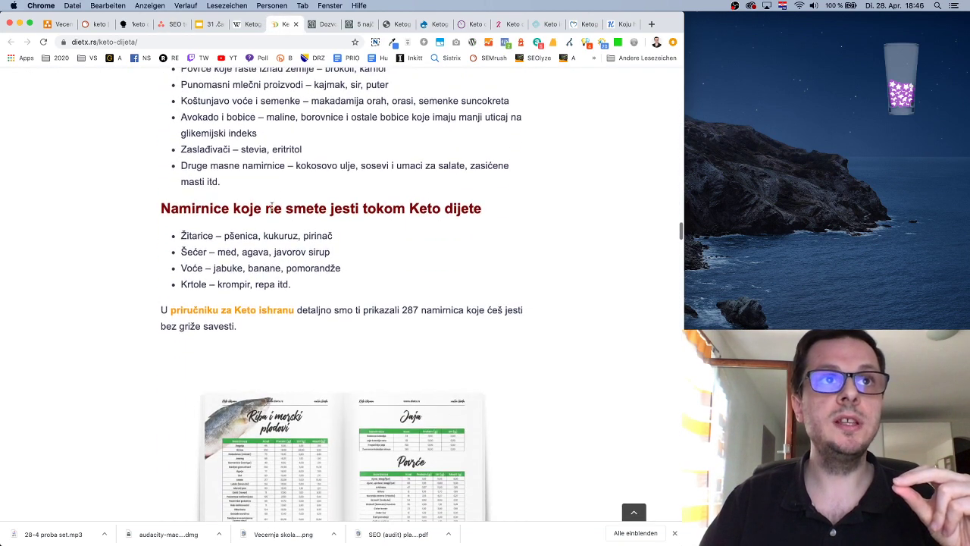
{"action": "left_click", "coordinate": [174, 25]}
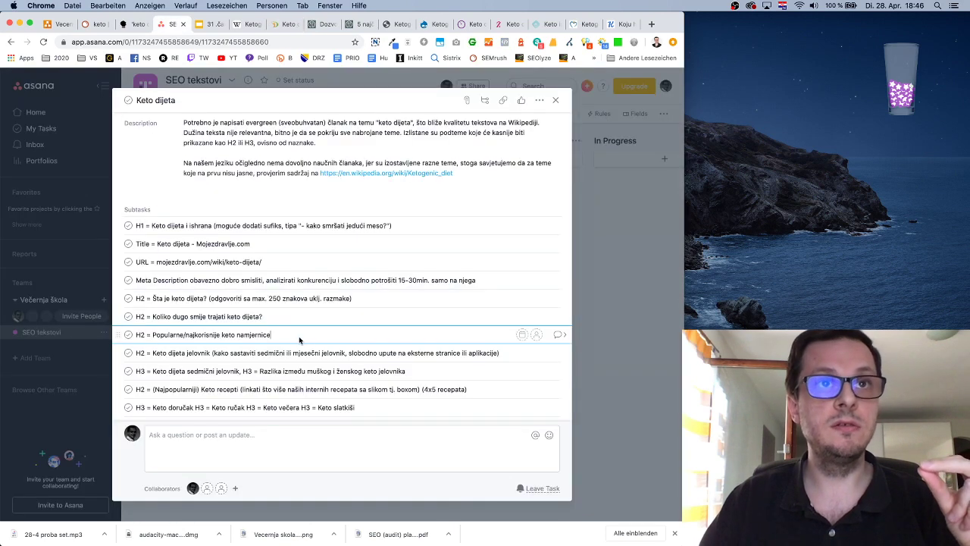
{"action": "key", "text": "Return"}
{"action": "type", "text": "H2 "}
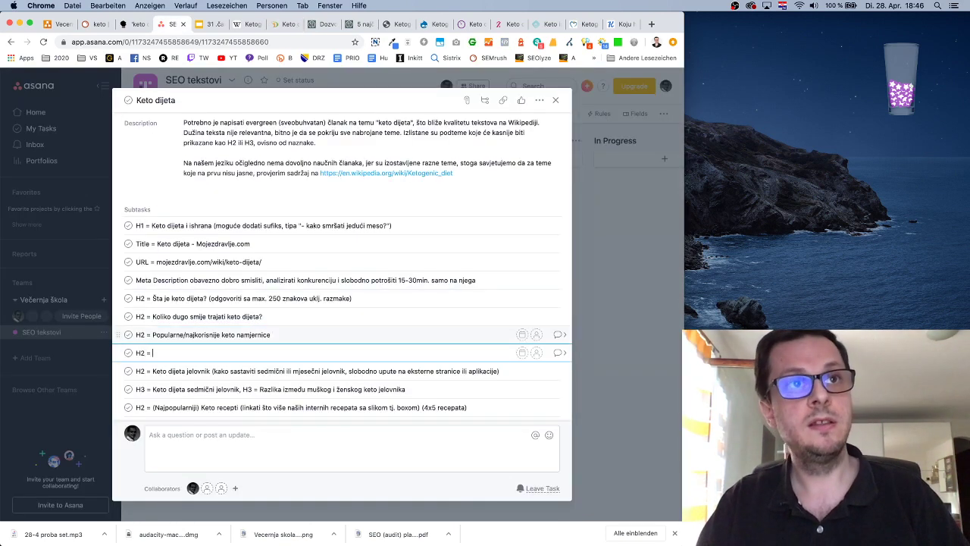
{"action": "type", "text": "= Namirnice koje ne smiju se jesti pri keto dijeti"}
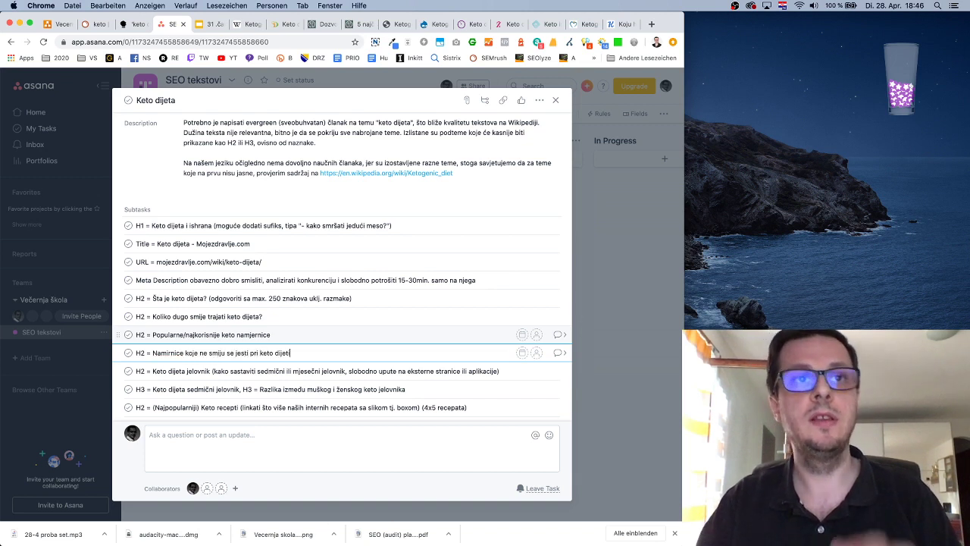
Take the ketosis topic from dietx.rs and add "H2 = Ketoza (nadugo i naširoko pojasniti šta je to i kako doći do toga)" below the forbidden foods subtask
{"action": "left_click", "coordinate": [285, 24]}
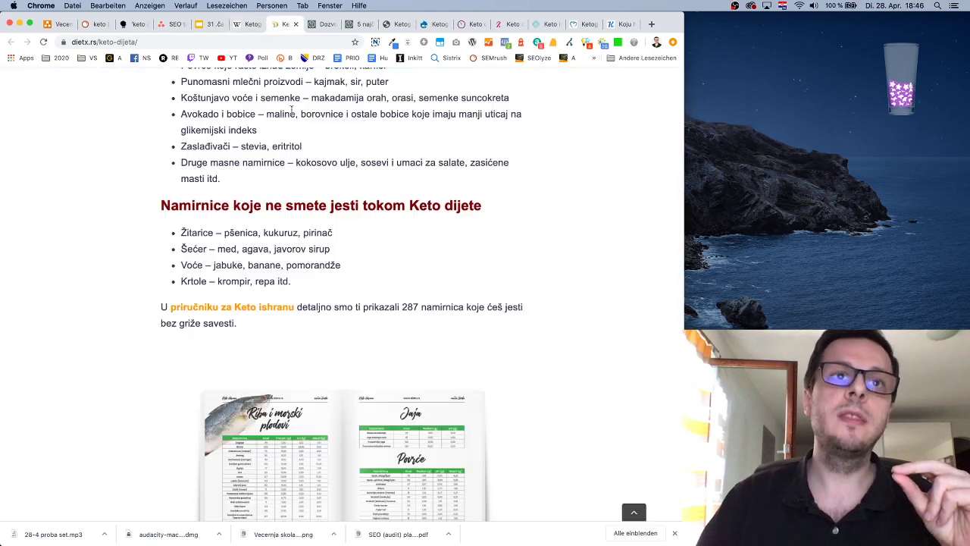
{"action": "scroll", "coordinate": [363, 224], "scroll_direction": "down", "scroll_amount": 15}
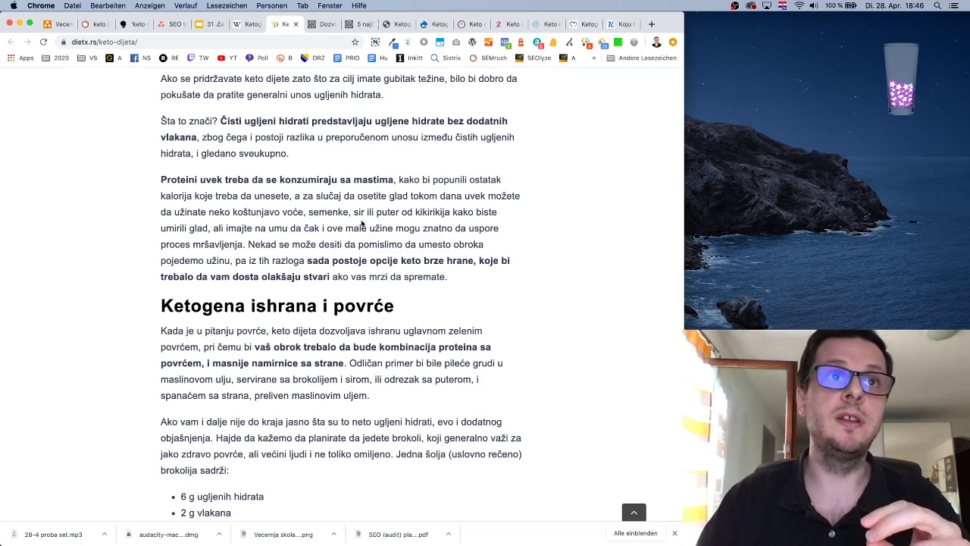
{"action": "scroll", "coordinate": [364, 227], "scroll_direction": "down", "scroll_amount": 6}
{"action": "scroll", "coordinate": [373, 254], "scroll_direction": "down", "scroll_amount": 10}
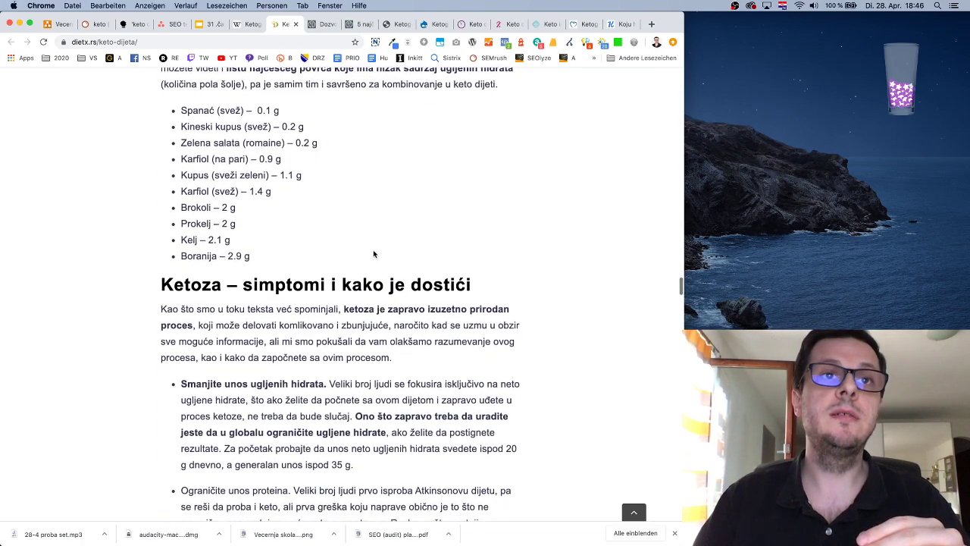
{"action": "scroll", "coordinate": [373, 251], "scroll_direction": "down", "scroll_amount": 5}
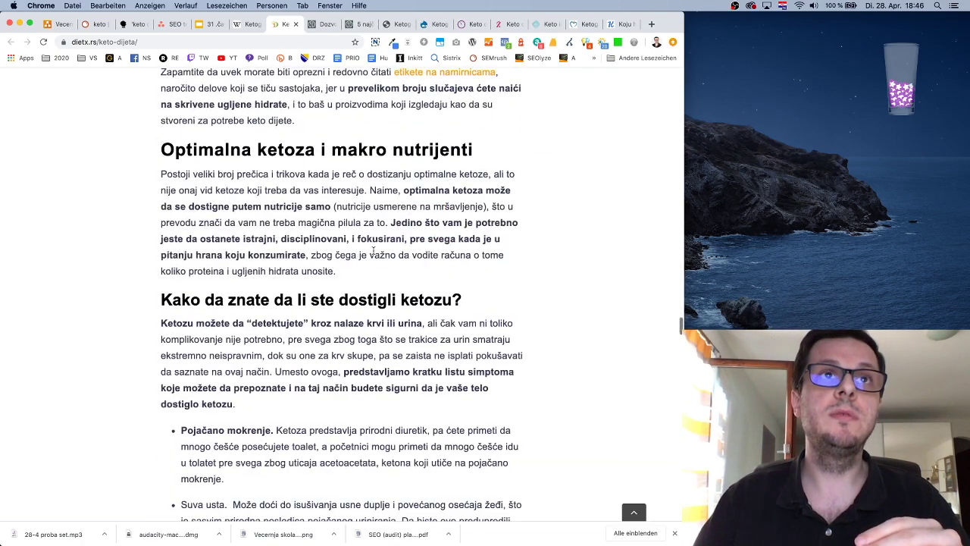
{"action": "left_click", "coordinate": [165, 25]}
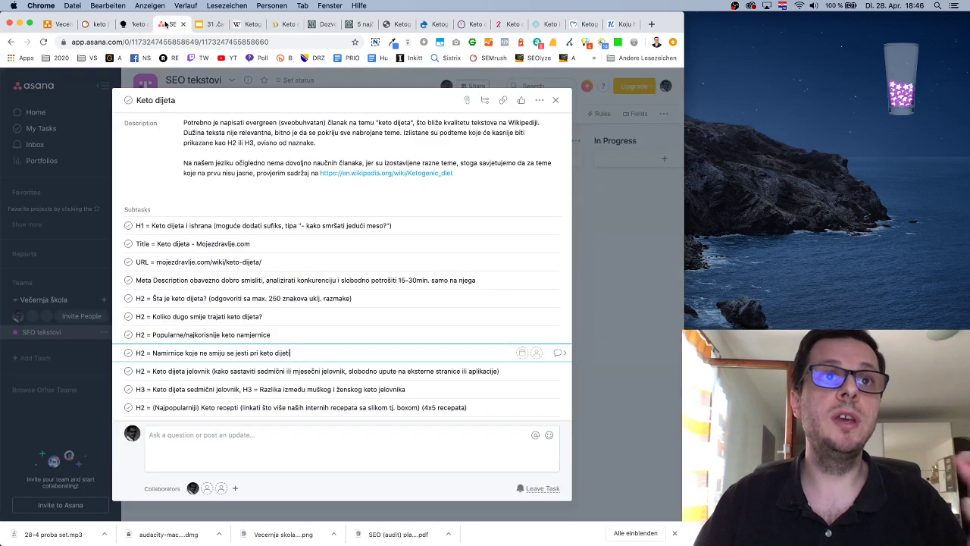
{"action": "scroll", "coordinate": [358, 356], "scroll_direction": "down", "scroll_amount": 2}
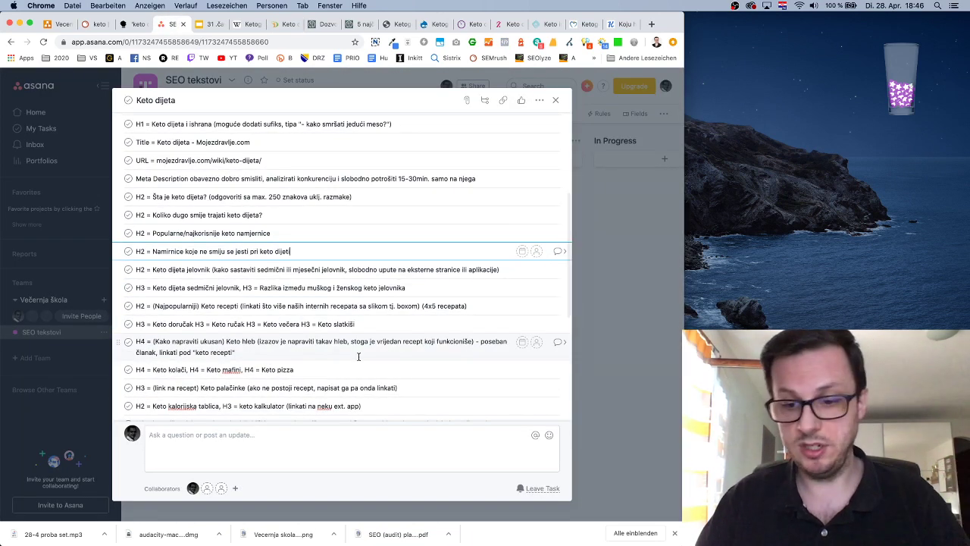
{"action": "key", "text": "Return"}
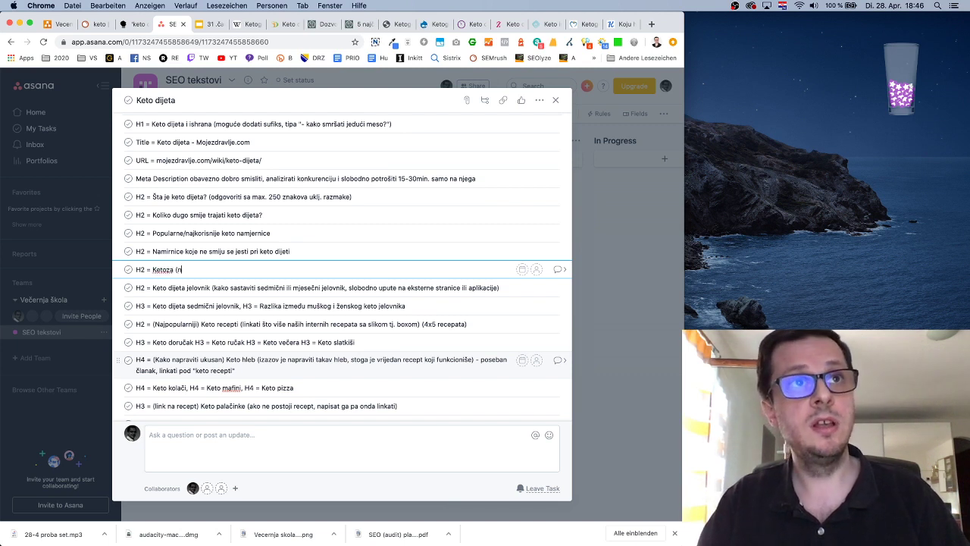
{"action": "type", "text": "H2 = Ketoza (nadugo i naši"}
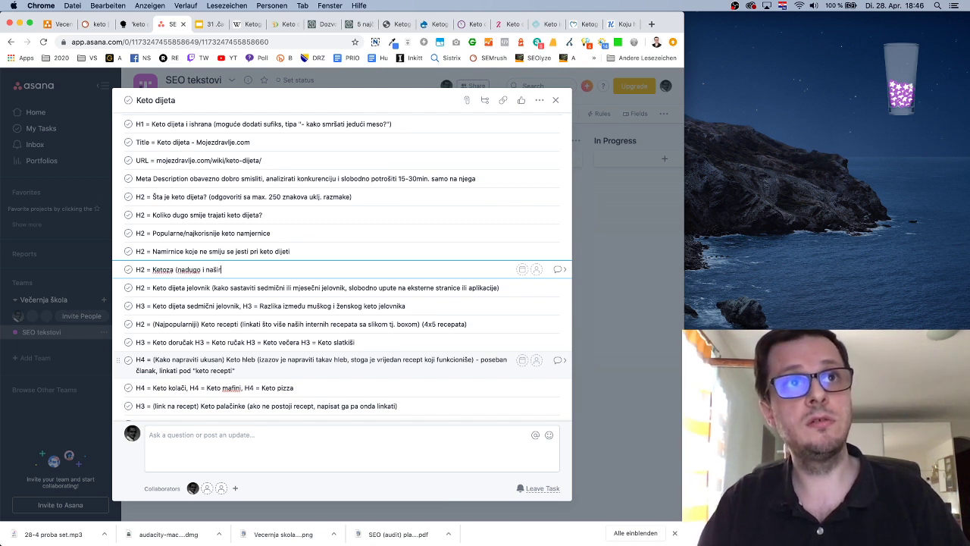
{"action": "type", "text": "roko pojasniti šta je to i kako doći do tog"}
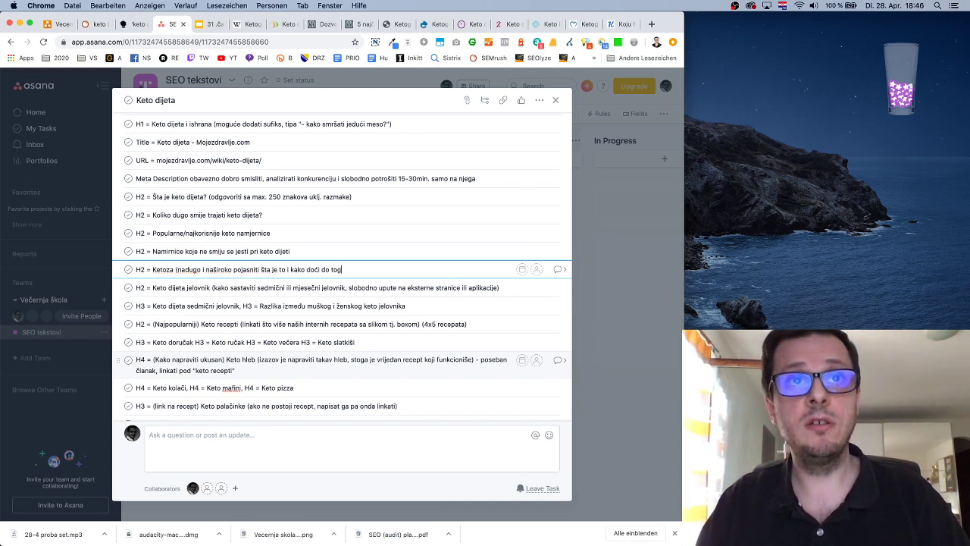
{"action": "type", "text": "a)"}
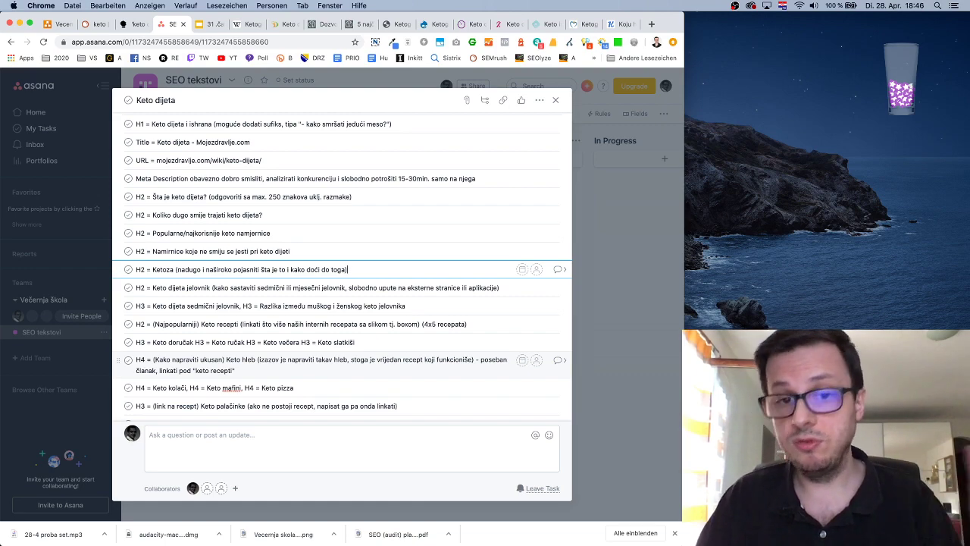
Take the keto flu topic from the dietx.rs article and add the subtask "H3 = Keto grip" below the insulin resistance subtask
{"action": "left_click", "coordinate": [284, 24]}
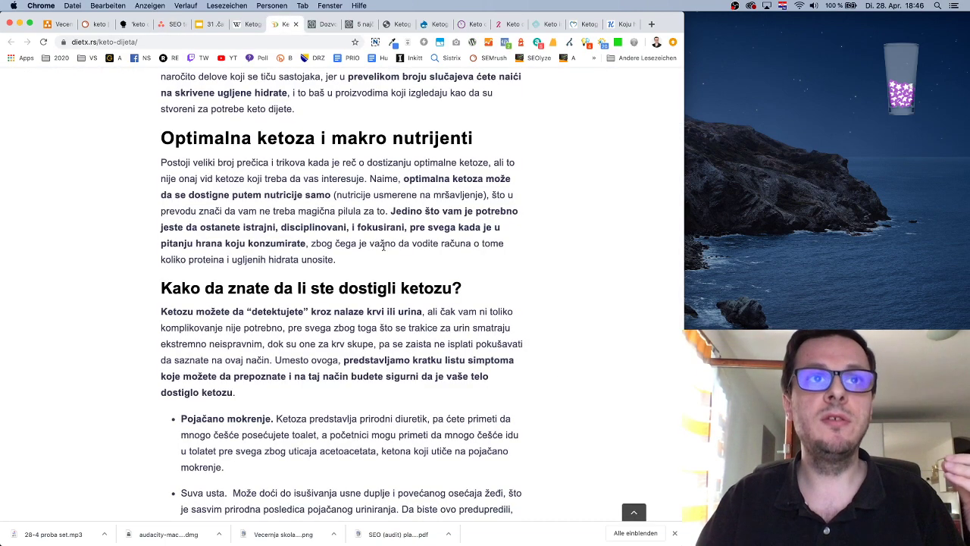
{"action": "scroll", "coordinate": [382, 246], "scroll_direction": "up", "scroll_amount": 15}
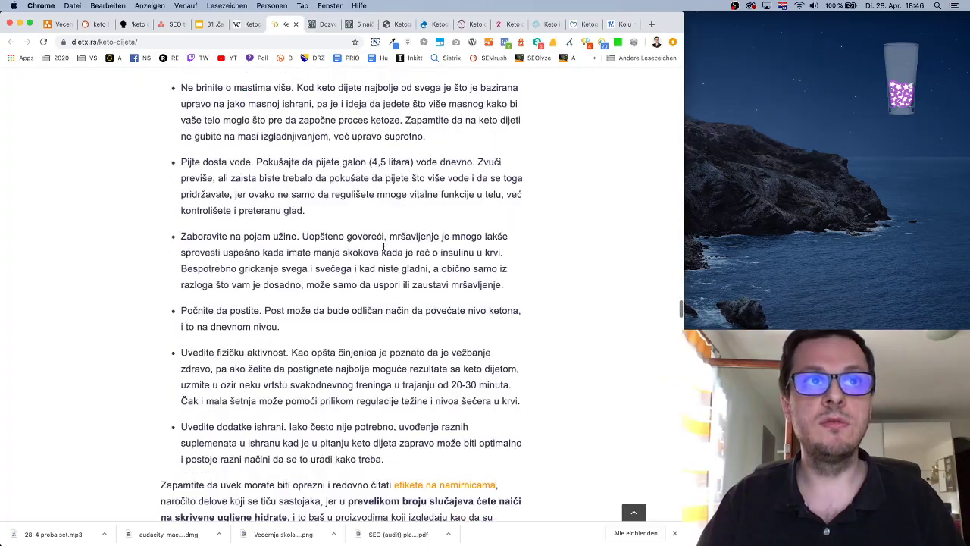
{"action": "scroll", "coordinate": [383, 250], "scroll_direction": "down", "scroll_amount": 12}
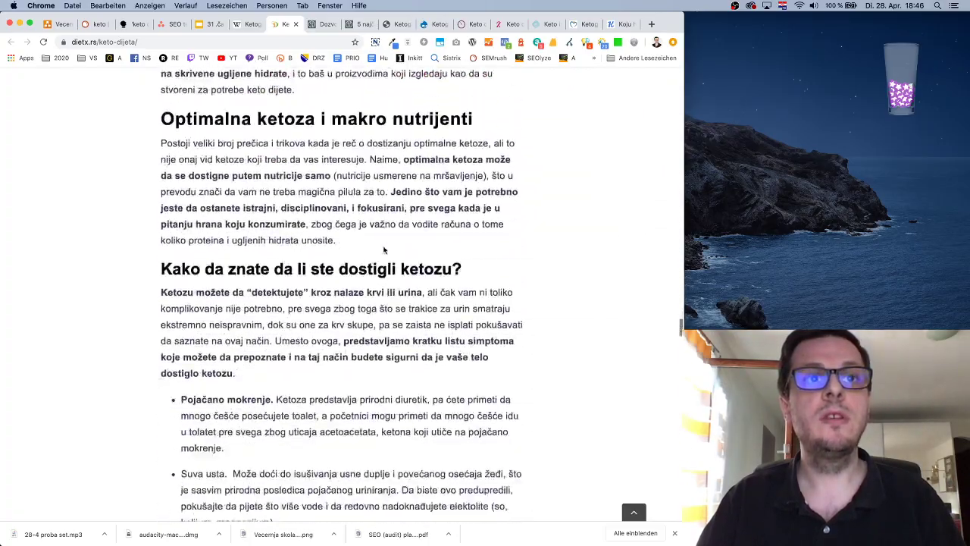
{"action": "scroll", "coordinate": [384, 250], "scroll_direction": "down", "scroll_amount": 8}
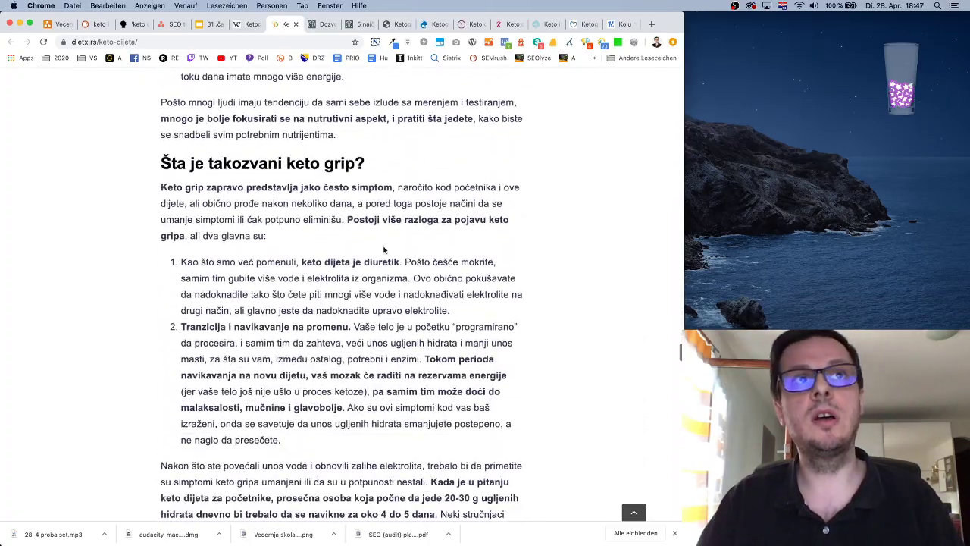
{"action": "scroll", "coordinate": [384, 250], "scroll_direction": "down", "scroll_amount": 6}
{"action": "scroll", "coordinate": [384, 250], "scroll_direction": "up", "scroll_amount": 7}
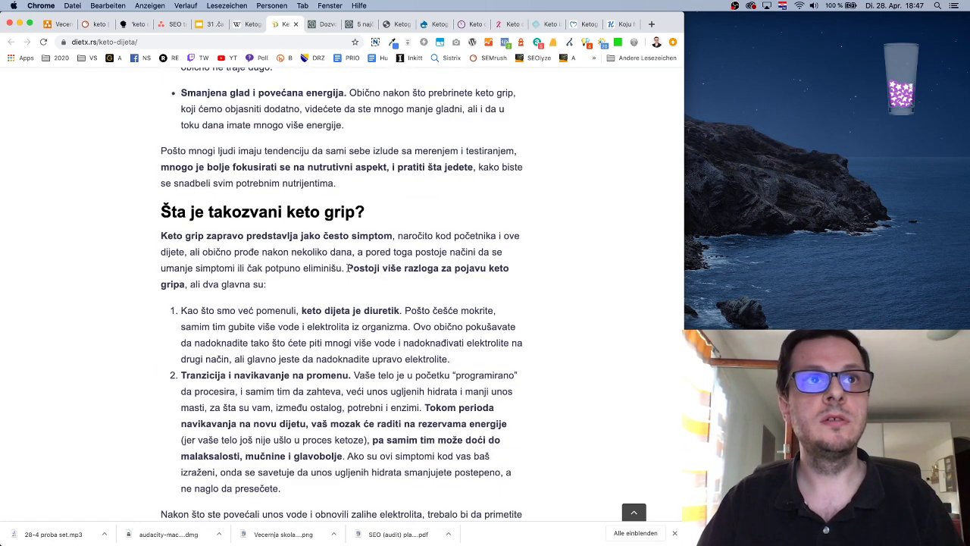
{"action": "left_click", "coordinate": [171, 23]}
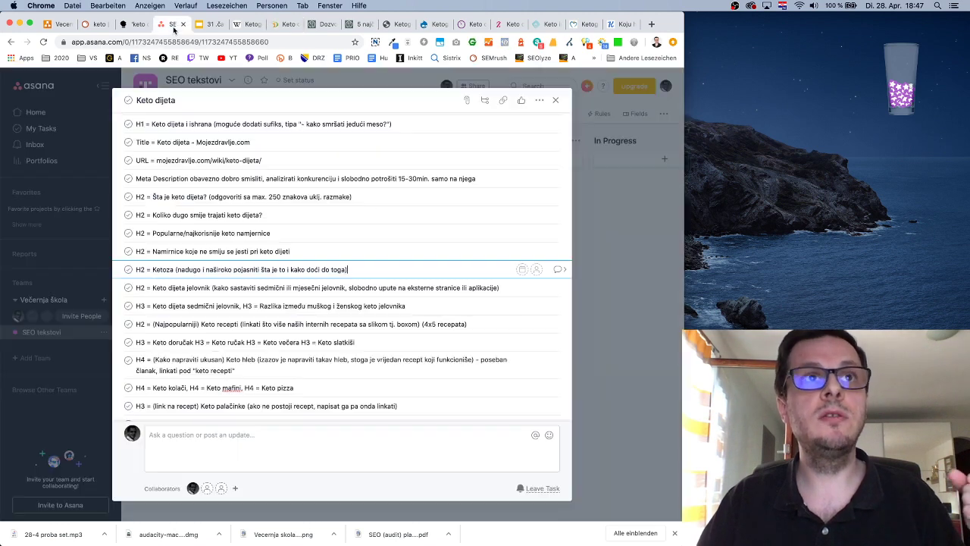
{"action": "scroll", "coordinate": [367, 349], "scroll_direction": "down", "scroll_amount": 5}
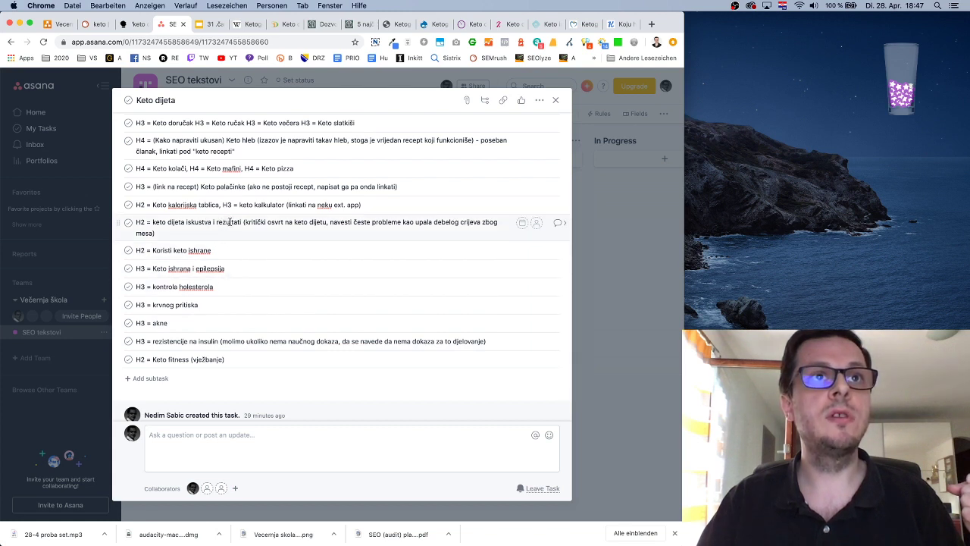
{"action": "left_click", "coordinate": [497, 346]}
{"action": "key", "text": "Return"}
{"action": "type", "text": "Keto"}
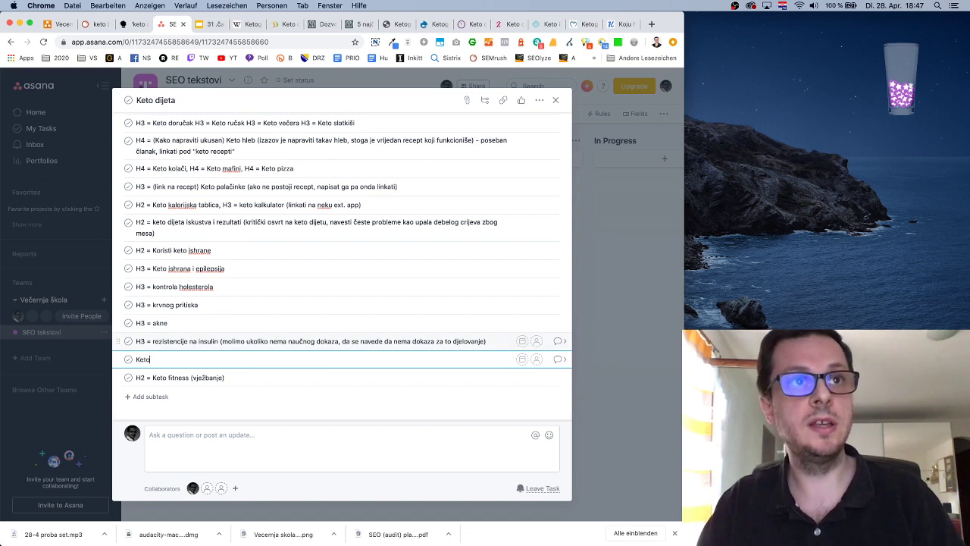
{"action": "type", "text": " grip"}
{"action": "left_click", "coordinate": [135, 359]}
{"action": "type", "text": "H3"}
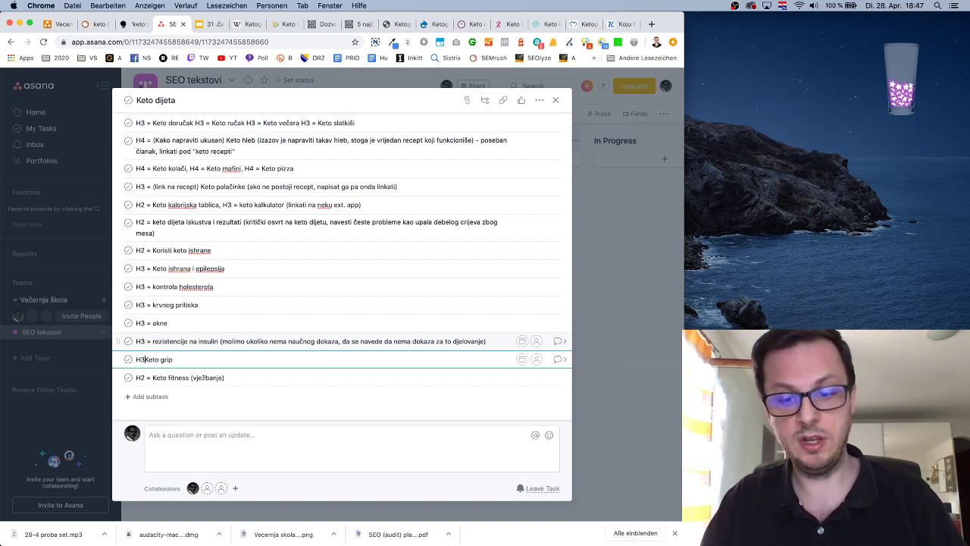
{"action": "type", "text": " ="}
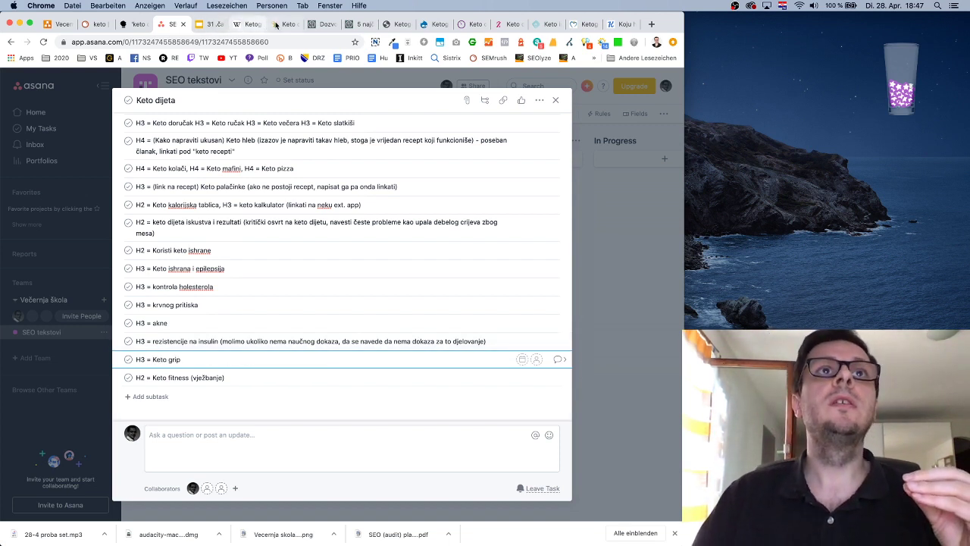
Copy the heading "Tipovi ketogene dijete" from the dietx.rs keto diet article
{"action": "left_click", "coordinate": [277, 24]}
{"action": "scroll", "coordinate": [353, 227], "scroll_direction": "down", "scroll_amount": 15}
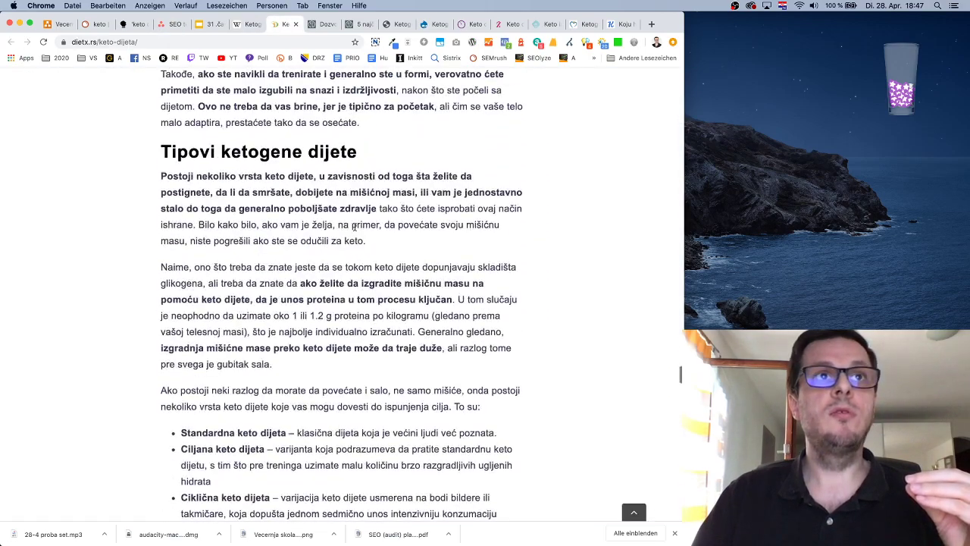
{"action": "scroll", "coordinate": [353, 227], "scroll_direction": "down", "scroll_amount": 5}
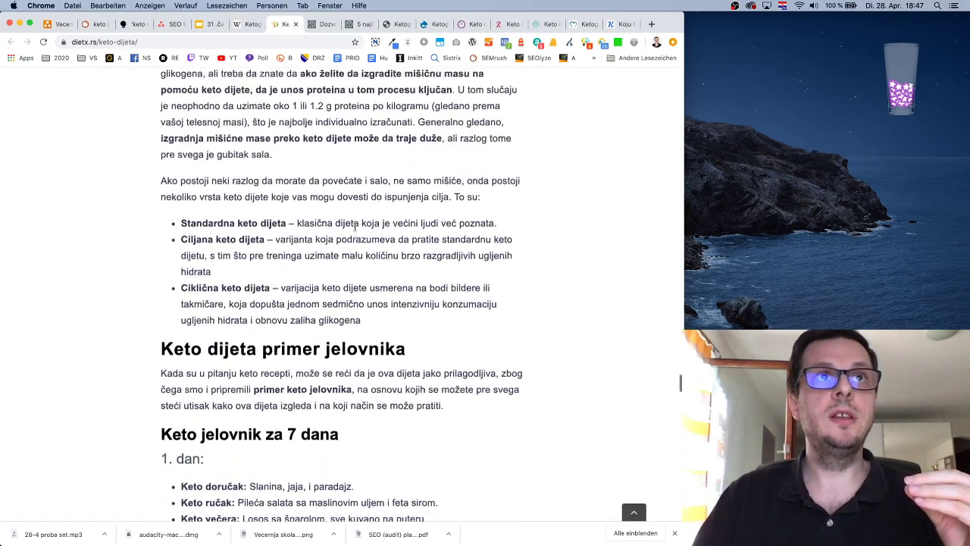
{"action": "scroll", "coordinate": [354, 226], "scroll_direction": "up", "scroll_amount": 5}
{"action": "left_click_drag", "start_coordinate": [160, 161], "coordinate": [356, 159]}
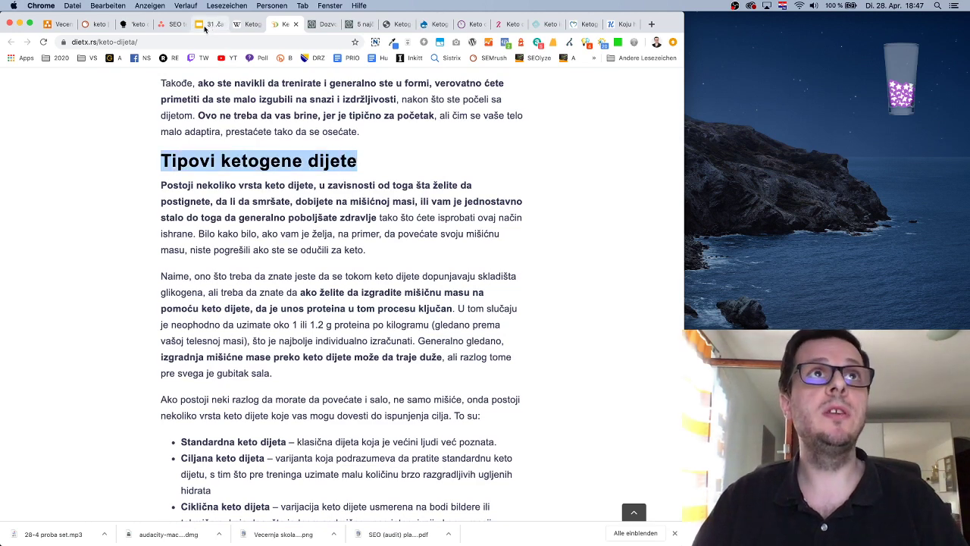
Add the Asana subtask "H2 = Tipovi ketogene dijete" below the "H2 = Ketoza" subtask
{"action": "left_click", "coordinate": [173, 23]}
{"action": "scroll", "coordinate": [282, 311], "scroll_direction": "up", "scroll_amount": 8}
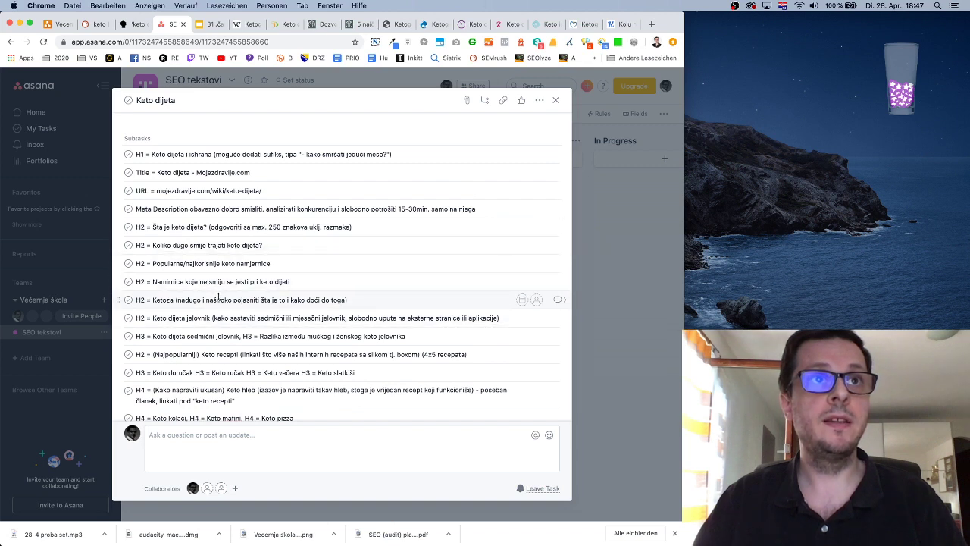
{"action": "left_click", "coordinate": [371, 300]}
{"action": "key", "text": "Return"}
{"action": "type", "text": "Tipovi ketogene dijete"}
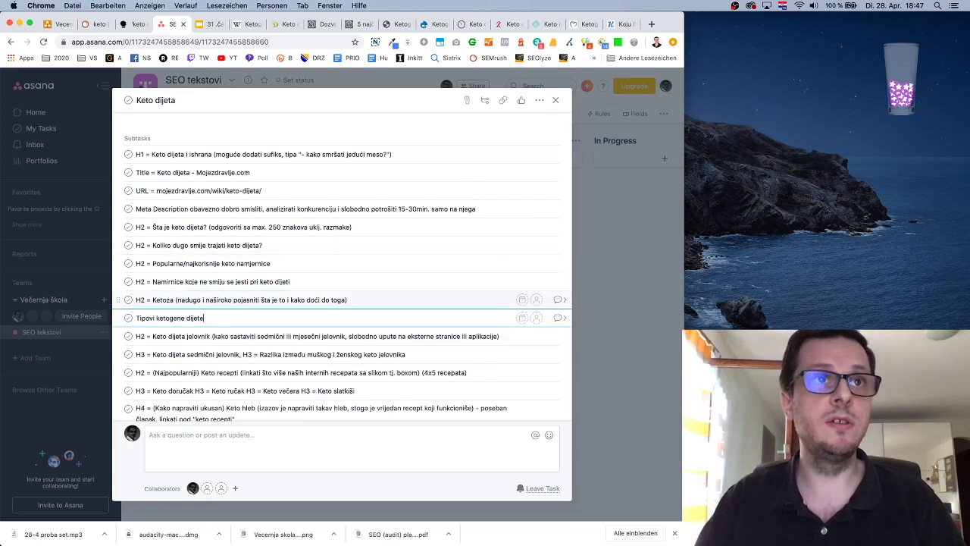
{"action": "type", "text": "H2 ="}
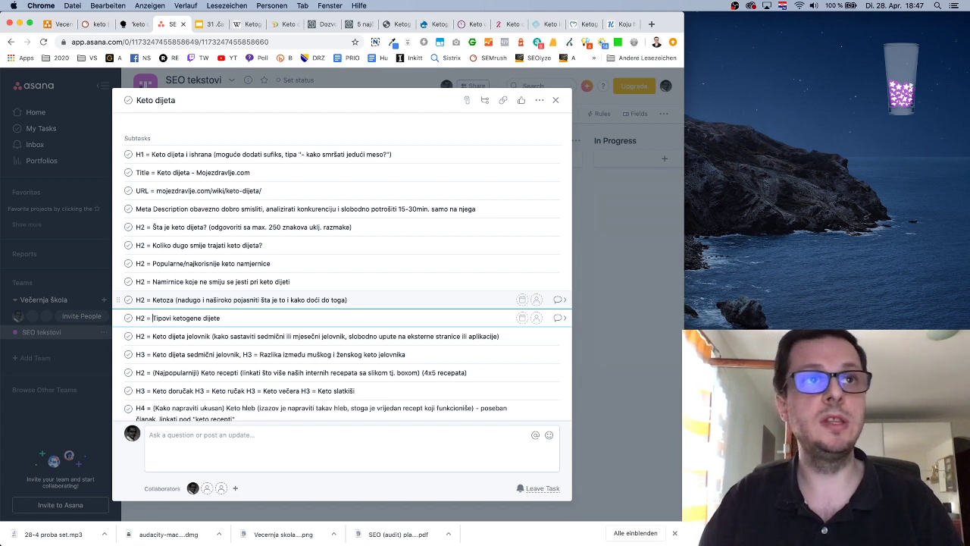
Review the rest of the dietx.rs article for outline topics, covering the diet types, the seven-day menu and the keto recipes
{"action": "left_click", "coordinate": [287, 25]}
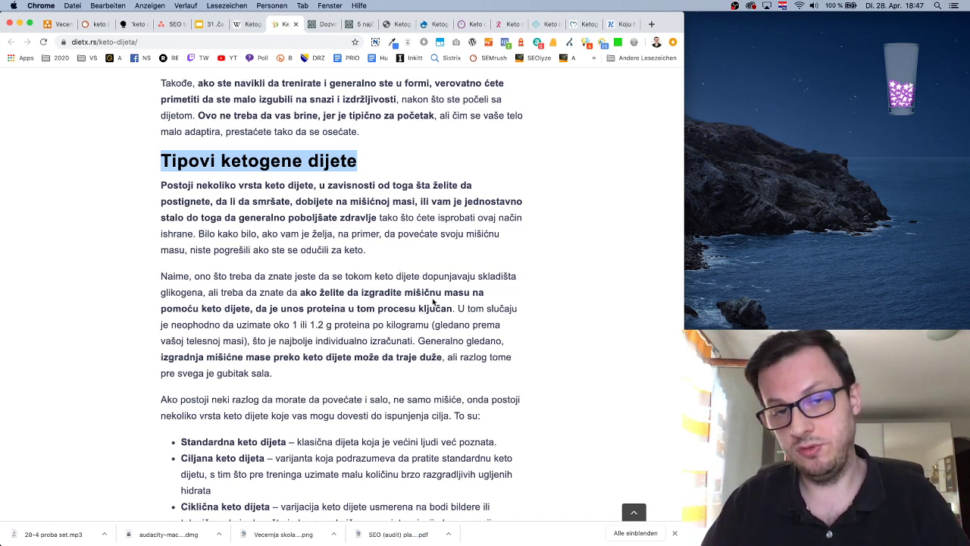
{"action": "scroll", "coordinate": [433, 301], "scroll_direction": "down", "scroll_amount": 5}
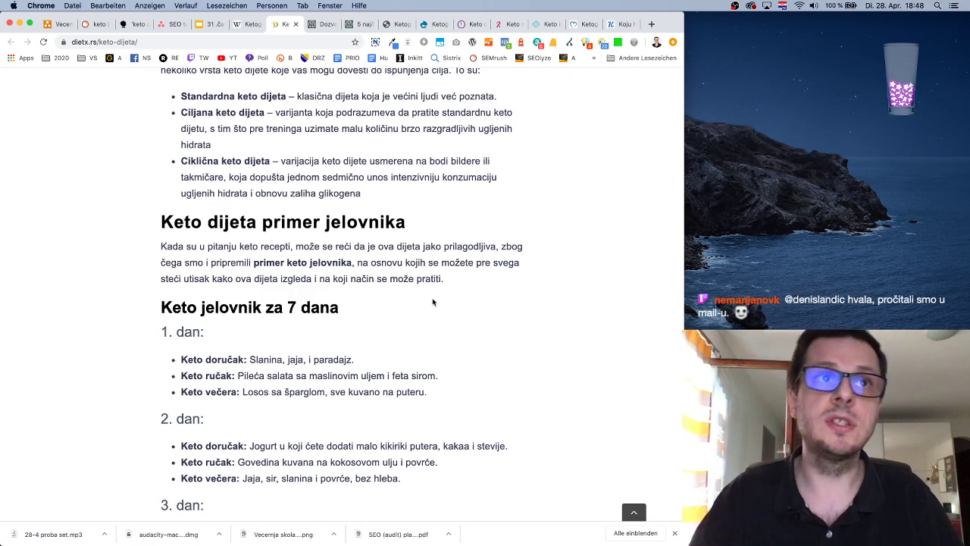
{"action": "scroll", "coordinate": [432, 301], "scroll_direction": "down", "scroll_amount": 5}
{"action": "scroll", "coordinate": [424, 293], "scroll_direction": "up", "scroll_amount": 3}
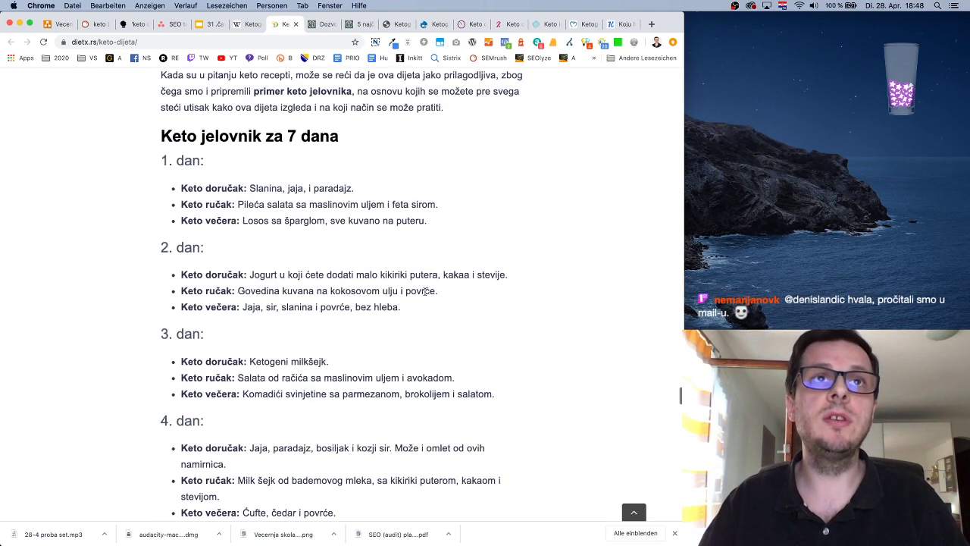
{"action": "scroll", "coordinate": [425, 290], "scroll_direction": "down", "scroll_amount": 1}
{"action": "scroll", "coordinate": [422, 239], "scroll_direction": "down", "scroll_amount": 10}
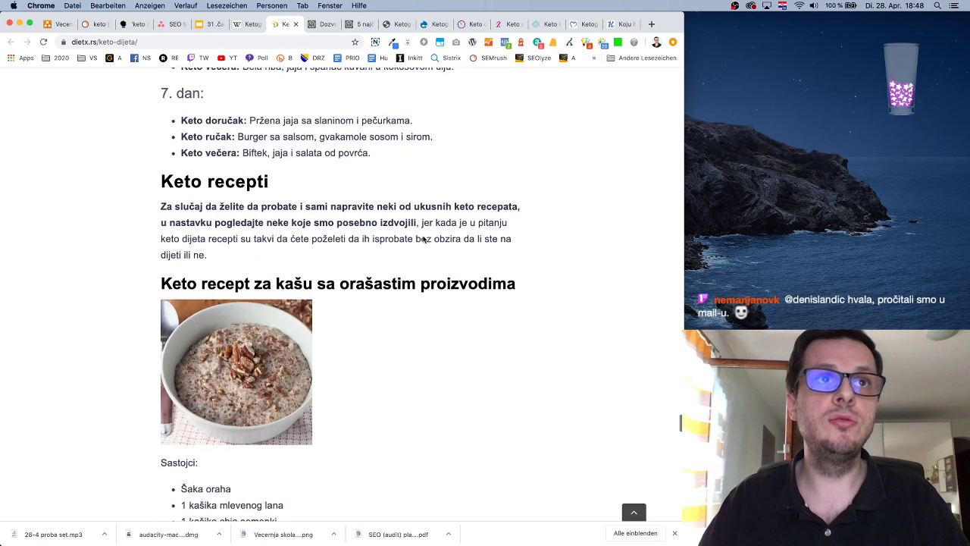
{"action": "scroll", "coordinate": [422, 239], "scroll_direction": "down", "scroll_amount": 5}
{"action": "scroll", "coordinate": [233, 370], "scroll_direction": "down", "scroll_amount": 10}
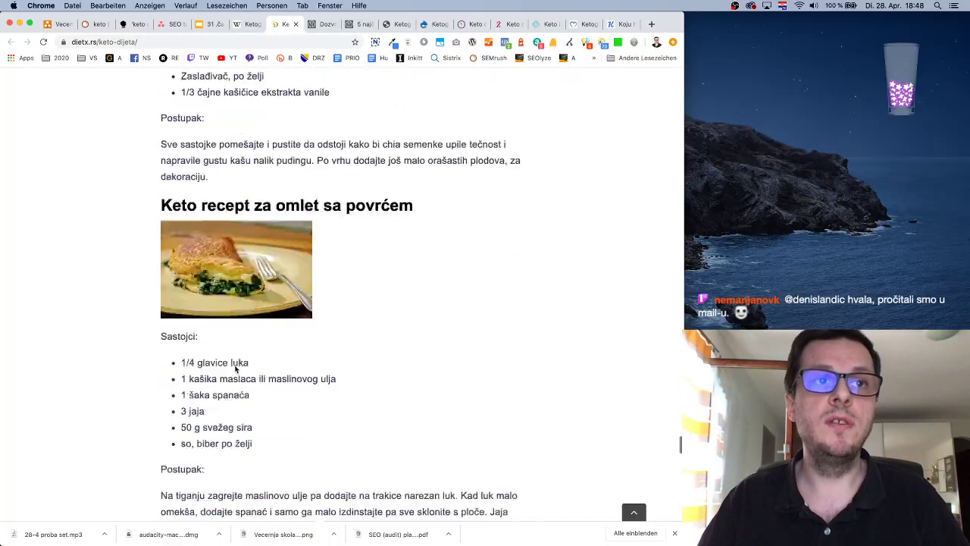
{"action": "scroll", "coordinate": [235, 369], "scroll_direction": "down", "scroll_amount": 10}
{"action": "scroll", "coordinate": [235, 369], "scroll_direction": "up", "scroll_amount": 20}
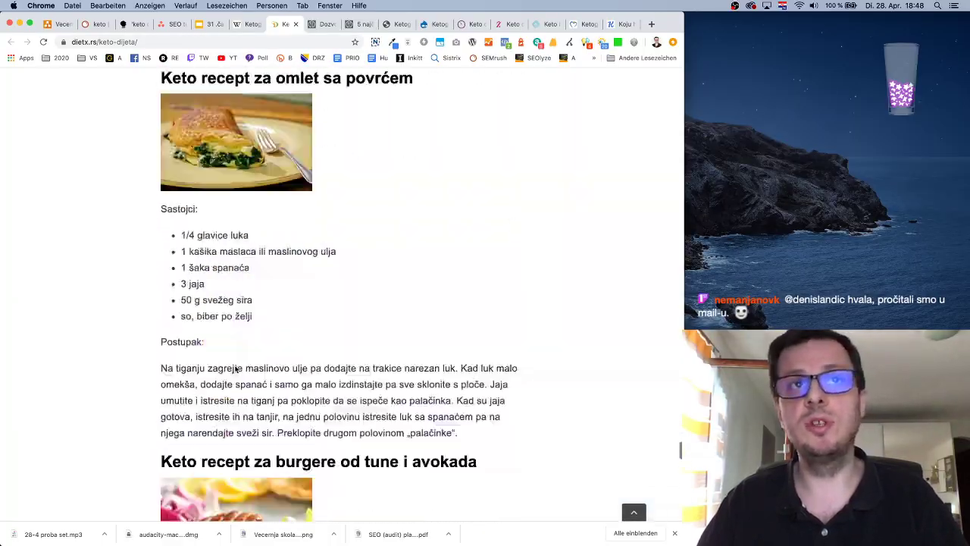
{"action": "scroll", "coordinate": [234, 369], "scroll_direction": "up", "scroll_amount": 20}
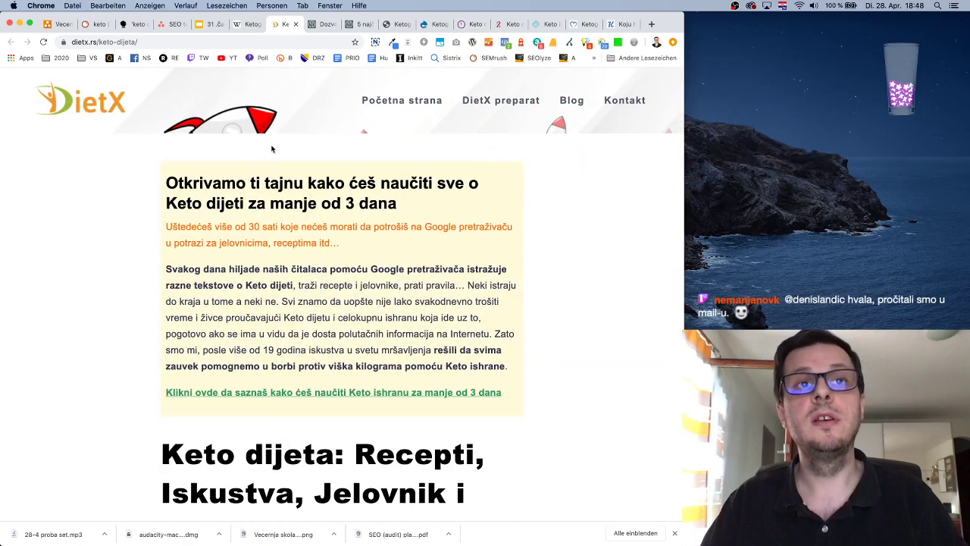
Open the keto handbook offer from the dietx.rs article and examine its sales copy, sample pages and bonus gifts
{"action": "scroll", "coordinate": [481, 294], "scroll_direction": "down", "scroll_amount": 15}
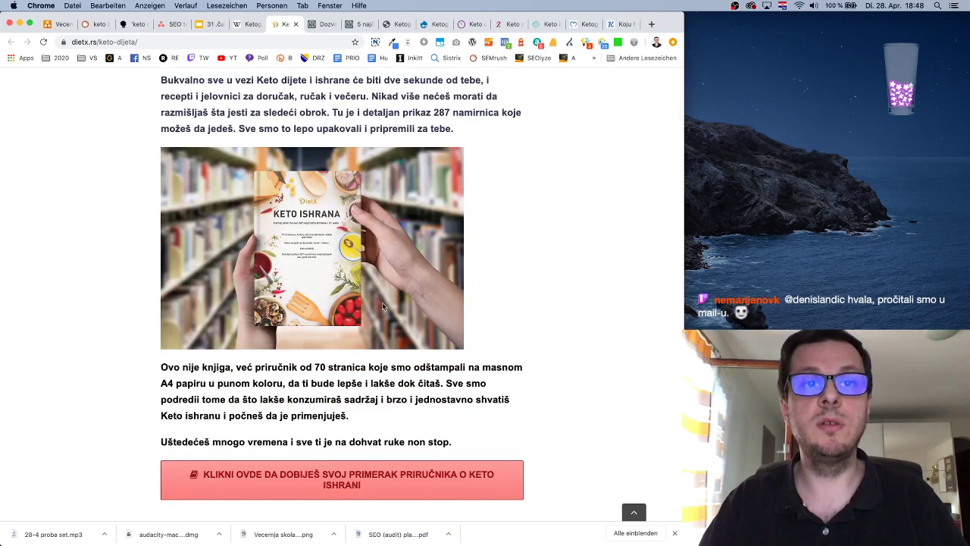
{"action": "scroll", "coordinate": [405, 322], "scroll_direction": "down", "scroll_amount": 4}
{"action": "left_click", "coordinate": [372, 368]}
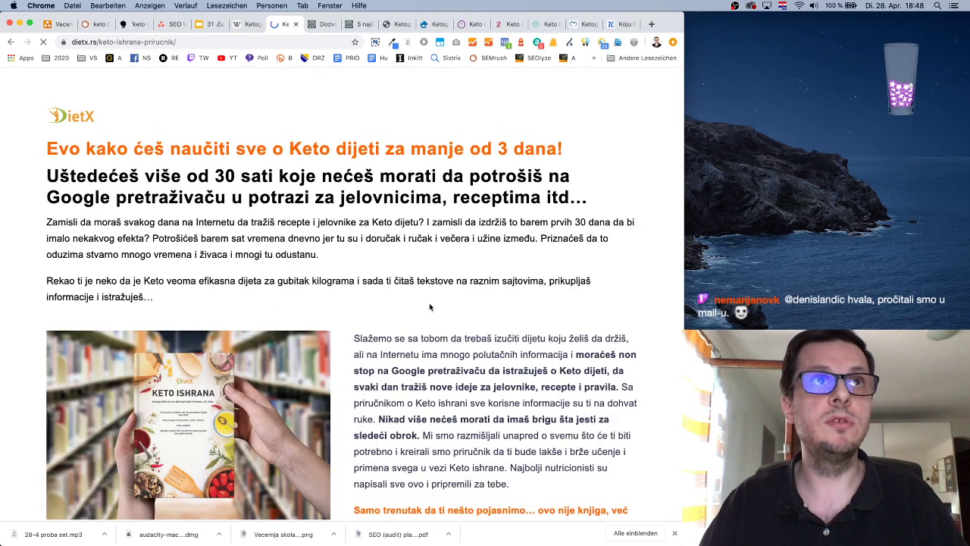
{"action": "scroll", "coordinate": [429, 303], "scroll_direction": "down", "scroll_amount": 2}
{"action": "scroll", "coordinate": [429, 303], "scroll_direction": "down", "scroll_amount": 6}
{"action": "scroll", "coordinate": [429, 303], "scroll_direction": "up", "scroll_amount": 7}
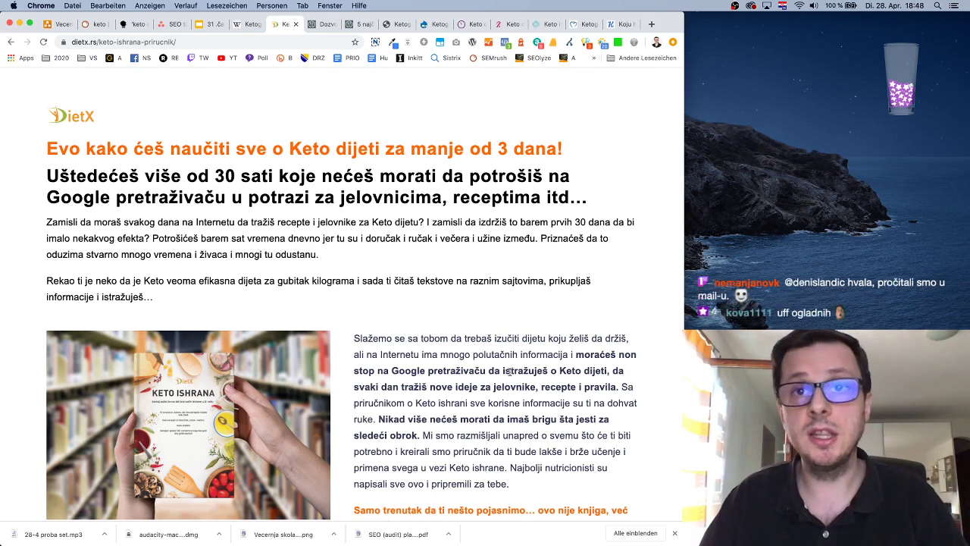
{"action": "scroll", "coordinate": [509, 370], "scroll_direction": "down", "scroll_amount": 8}
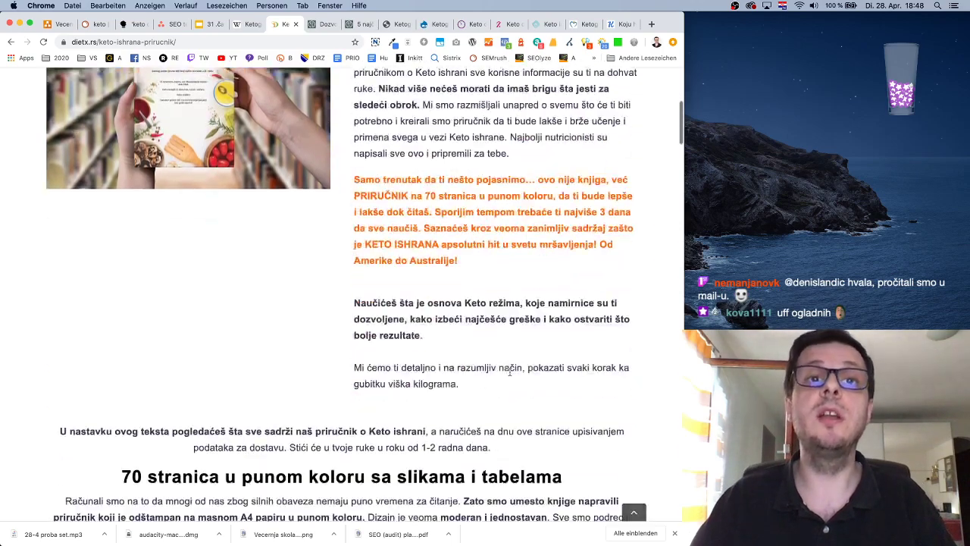
{"action": "scroll", "coordinate": [510, 374], "scroll_direction": "down", "scroll_amount": 20}
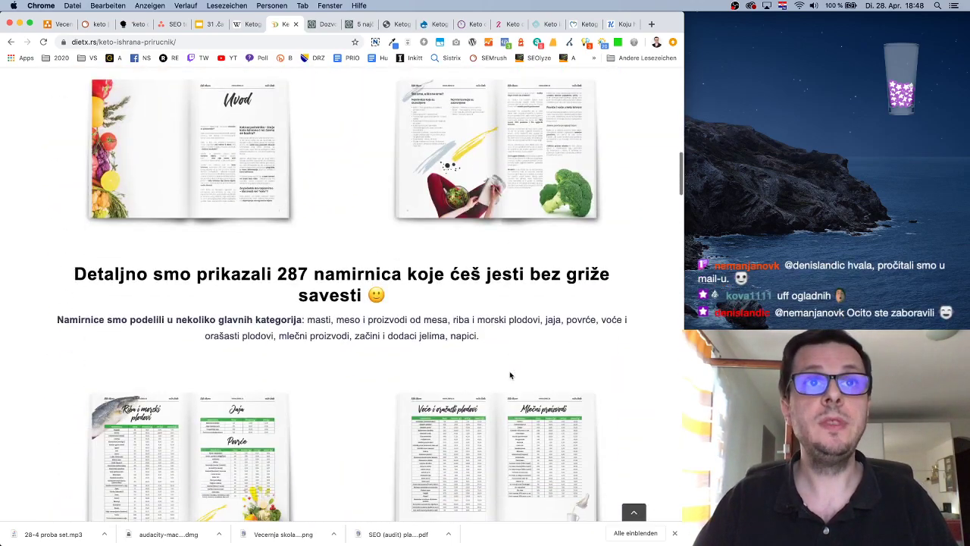
{"action": "scroll", "coordinate": [509, 374], "scroll_direction": "down", "scroll_amount": 15}
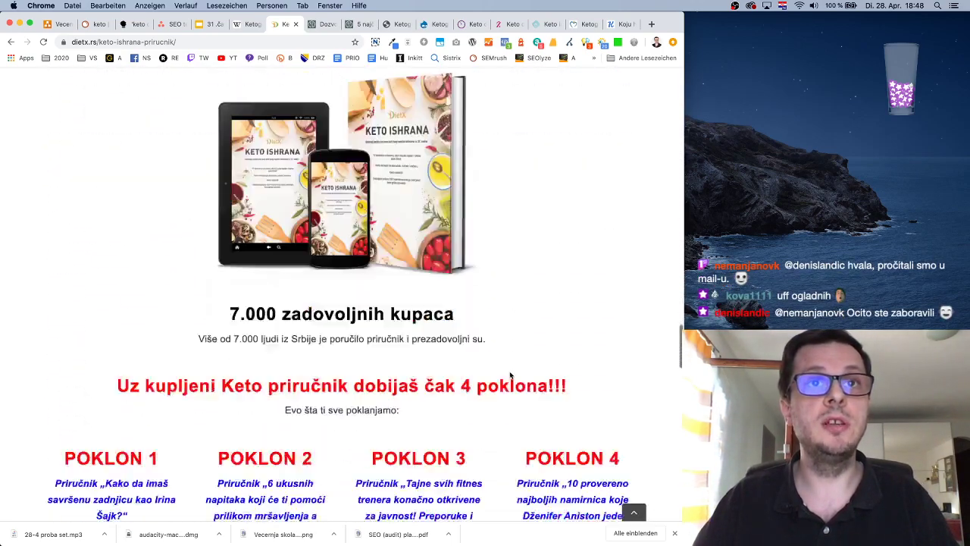
{"action": "scroll", "coordinate": [509, 375], "scroll_direction": "up", "scroll_amount": 5}
{"action": "scroll", "coordinate": [510, 374], "scroll_direction": "up", "scroll_amount": 5}
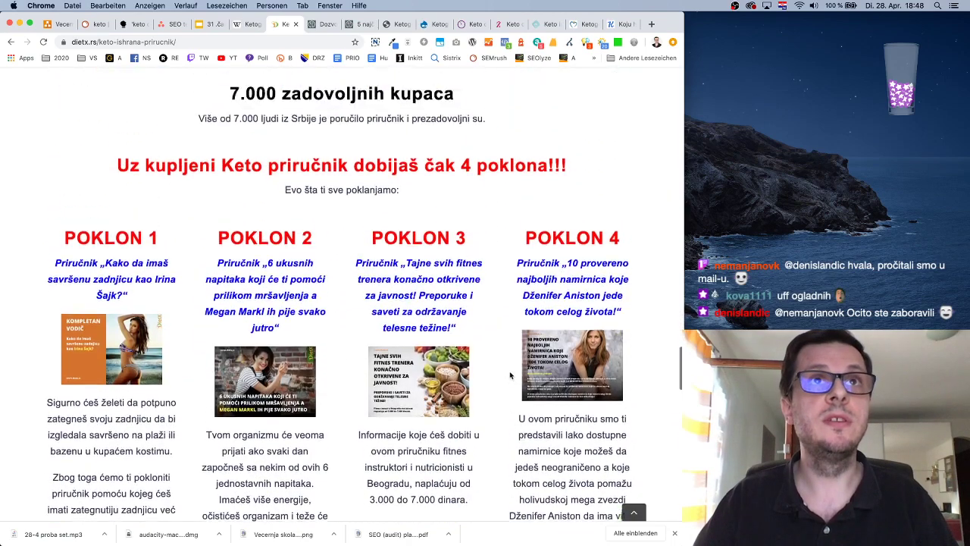
{"action": "scroll", "coordinate": [509, 375], "scroll_direction": "down", "scroll_amount": 10}
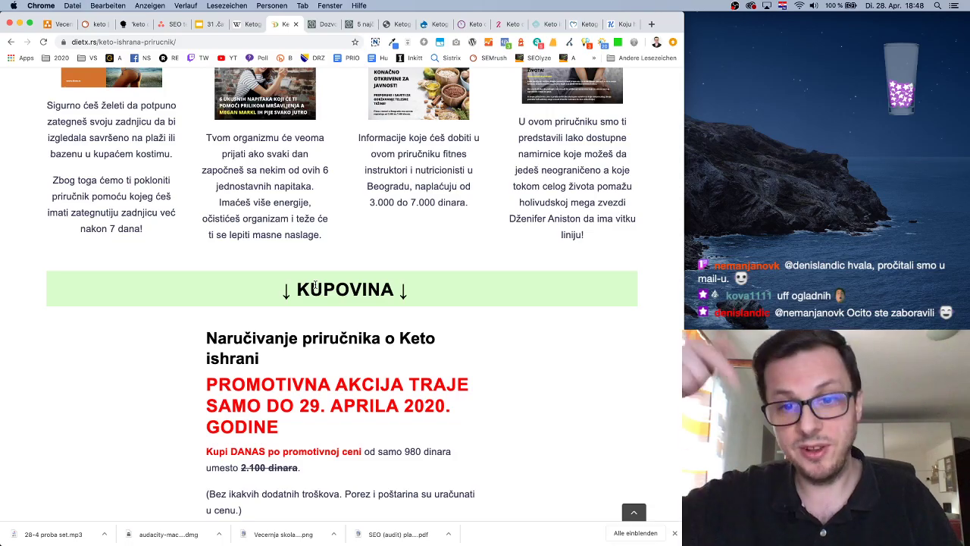
{"action": "scroll", "coordinate": [316, 286], "scroll_direction": "up", "scroll_amount": 8}
{"action": "scroll", "coordinate": [315, 286], "scroll_direction": "up", "scroll_amount": 2}
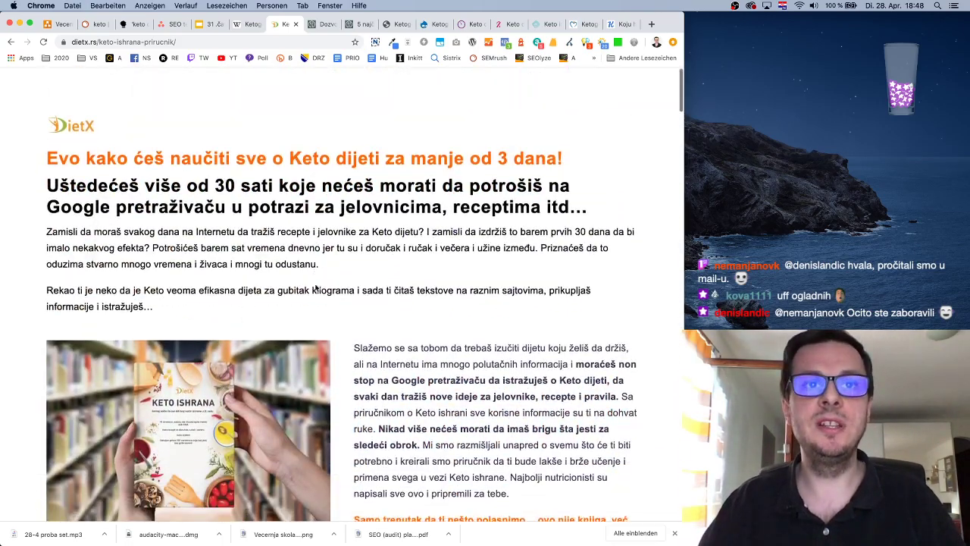
Examine the handbook page's promotional price, order form, satisfaction guarantee and list of contents
{"action": "scroll", "coordinate": [315, 285], "scroll_direction": "down", "scroll_amount": 10}
{"action": "scroll", "coordinate": [315, 284], "scroll_direction": "up", "scroll_amount": 10}
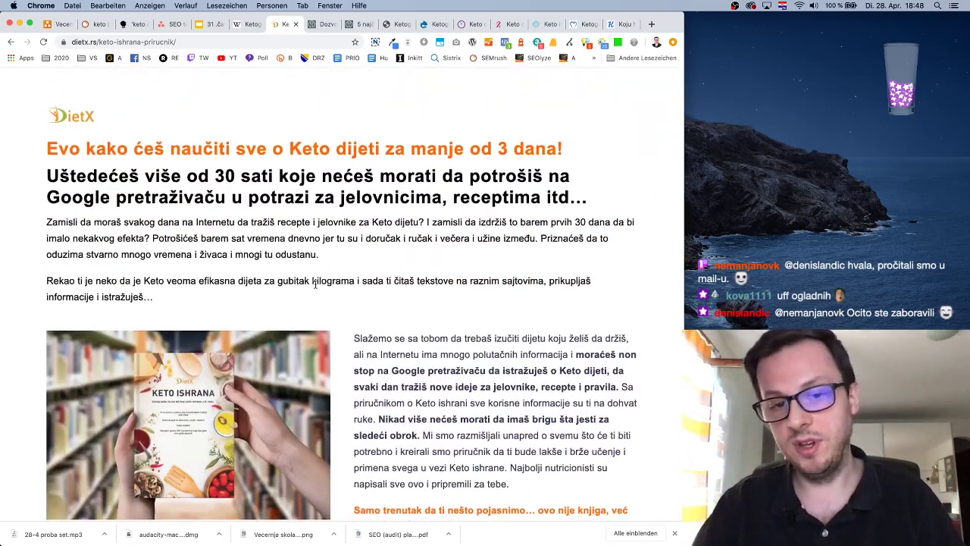
{"action": "scroll", "coordinate": [449, 317], "scroll_direction": "down", "scroll_amount": 1}
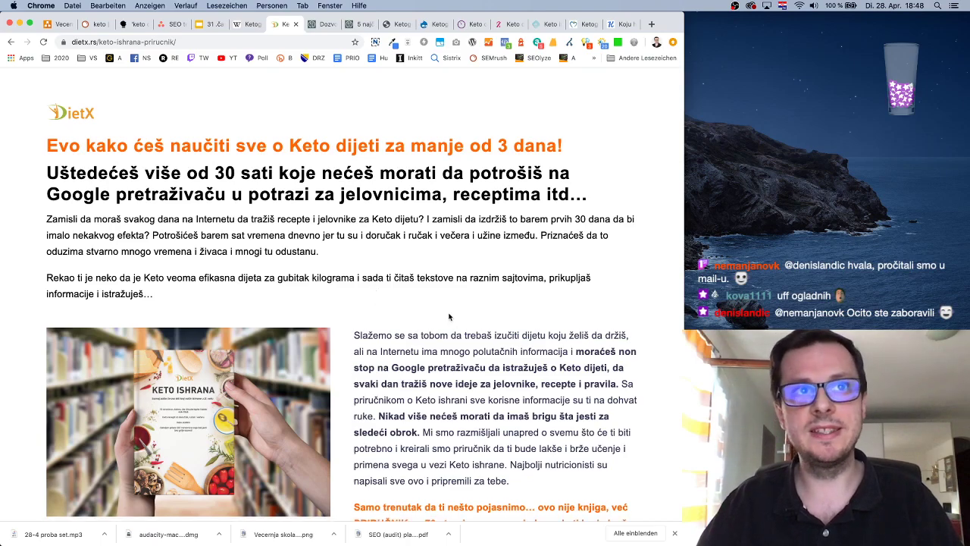
{"action": "scroll", "coordinate": [448, 317], "scroll_direction": "down", "scroll_amount": 20}
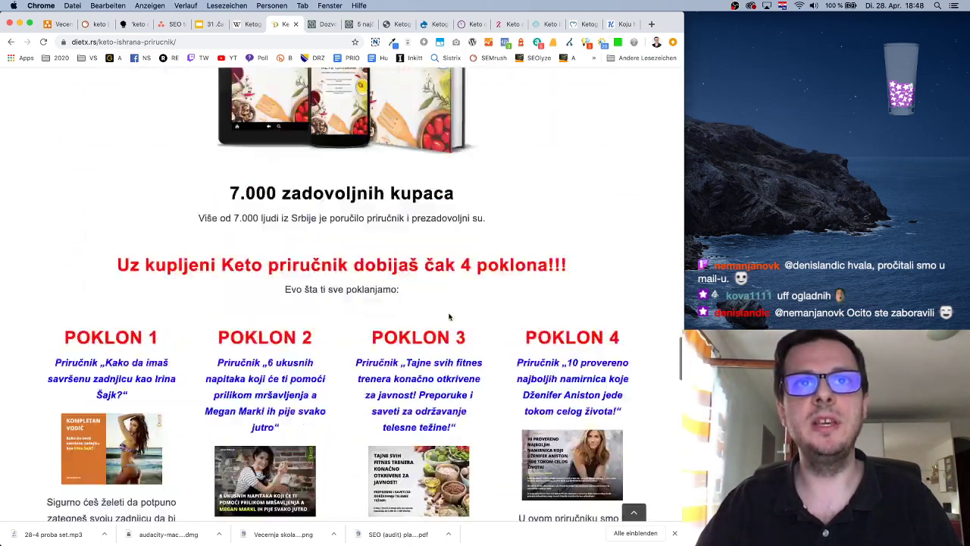
{"action": "scroll", "coordinate": [448, 317], "scroll_direction": "down", "scroll_amount": 15}
{"action": "scroll", "coordinate": [448, 317], "scroll_direction": "up", "scroll_amount": 8}
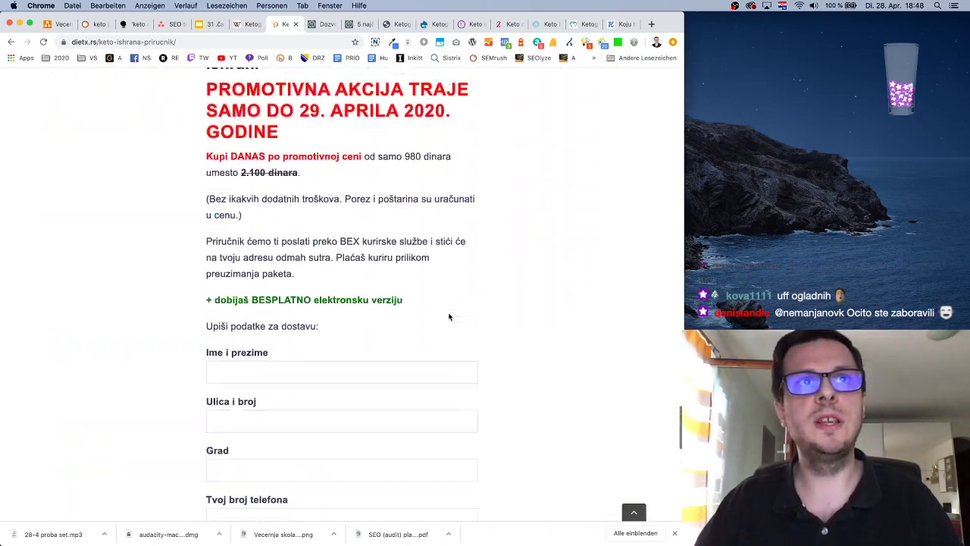
{"action": "scroll", "coordinate": [448, 317], "scroll_direction": "up", "scroll_amount": 1}
{"action": "scroll", "coordinate": [357, 428], "scroll_direction": "down", "scroll_amount": 5}
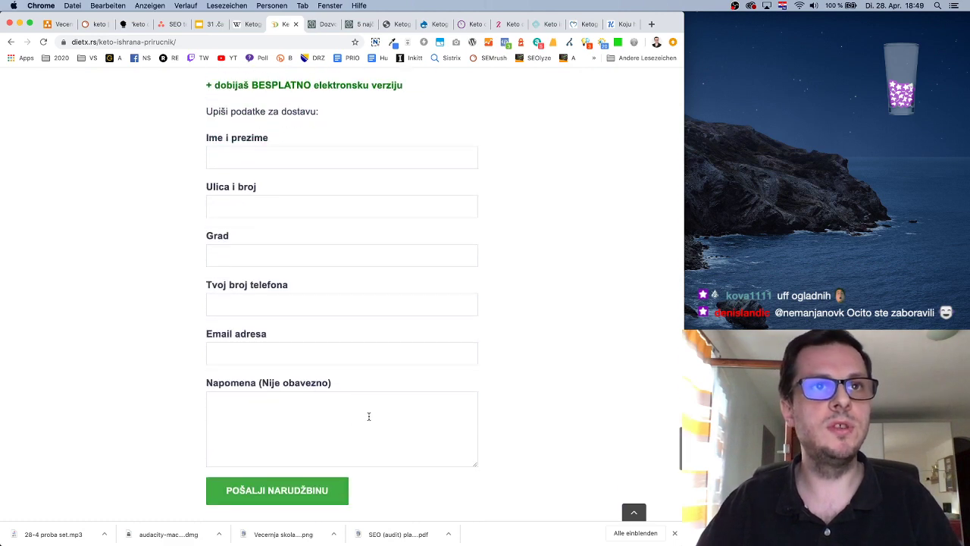
{"action": "scroll", "coordinate": [370, 409], "scroll_direction": "up", "scroll_amount": 4}
{"action": "scroll", "coordinate": [374, 396], "scroll_direction": "up", "scroll_amount": 3}
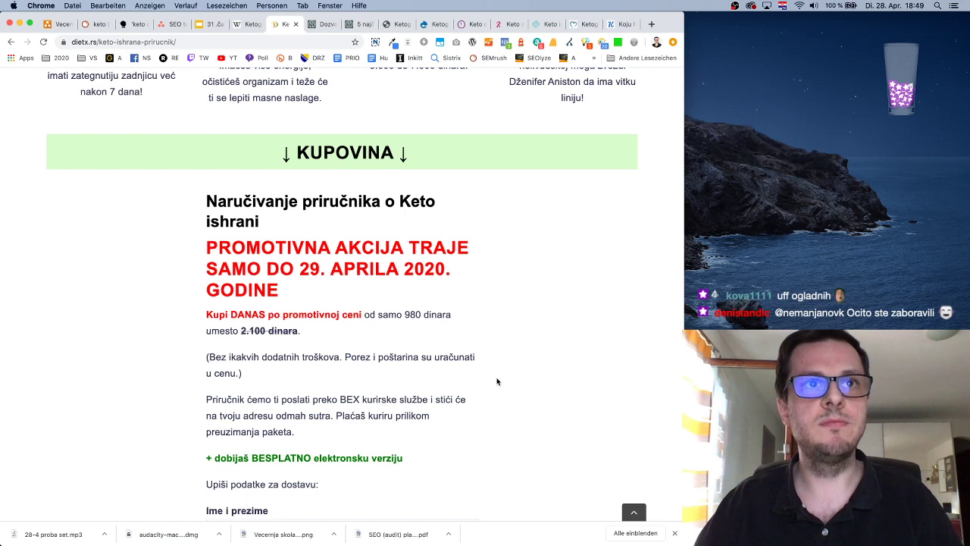
{"action": "scroll", "coordinate": [496, 382], "scroll_direction": "down", "scroll_amount": 6}
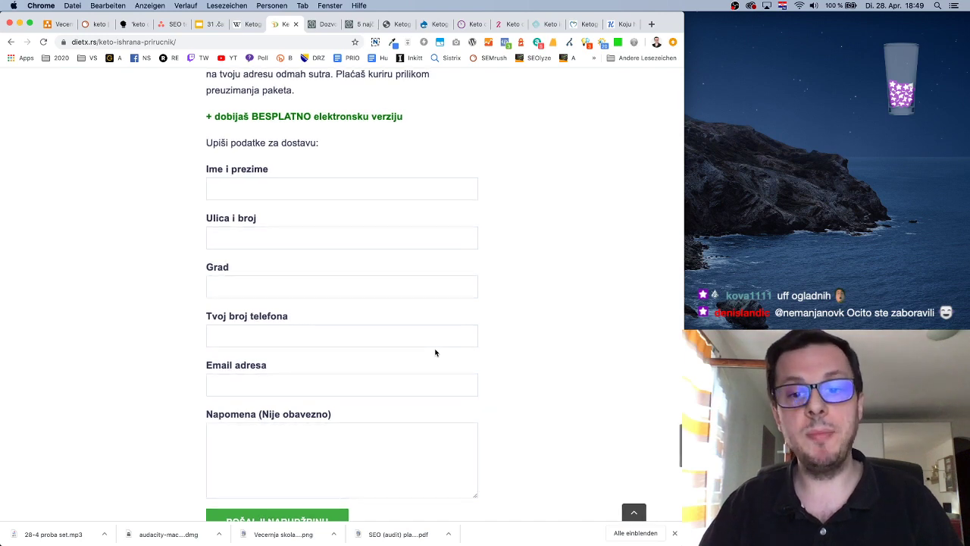
{"action": "scroll", "coordinate": [446, 346], "scroll_direction": "down", "scroll_amount": 10}
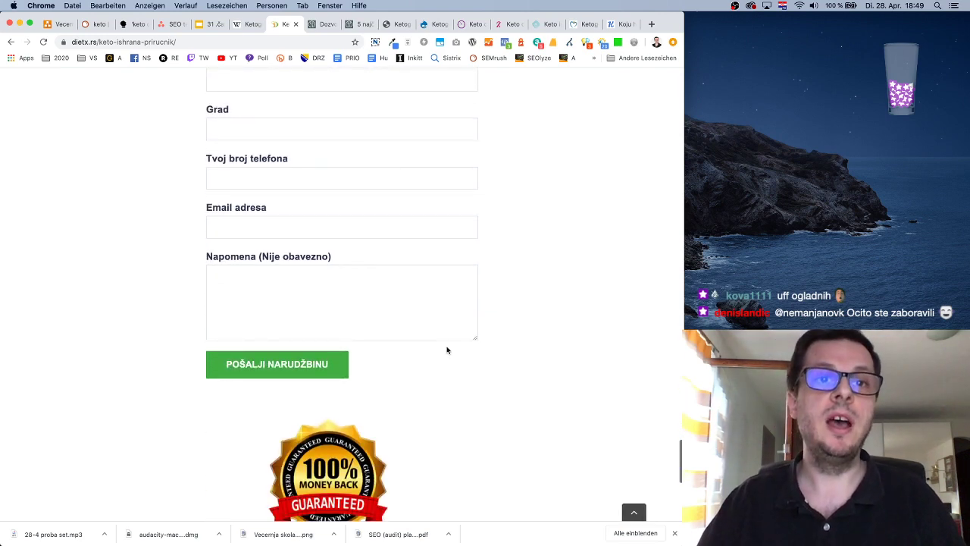
{"action": "scroll", "coordinate": [447, 349], "scroll_direction": "down", "scroll_amount": 2}
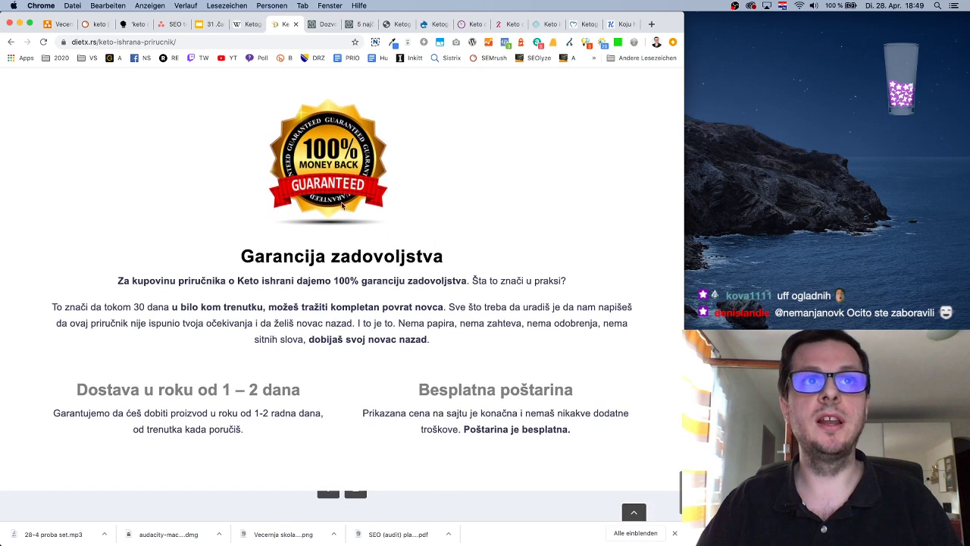
{"action": "scroll", "coordinate": [457, 338], "scroll_direction": "down", "scroll_amount": 3}
{"action": "scroll", "coordinate": [457, 338], "scroll_direction": "up", "scroll_amount": 20}
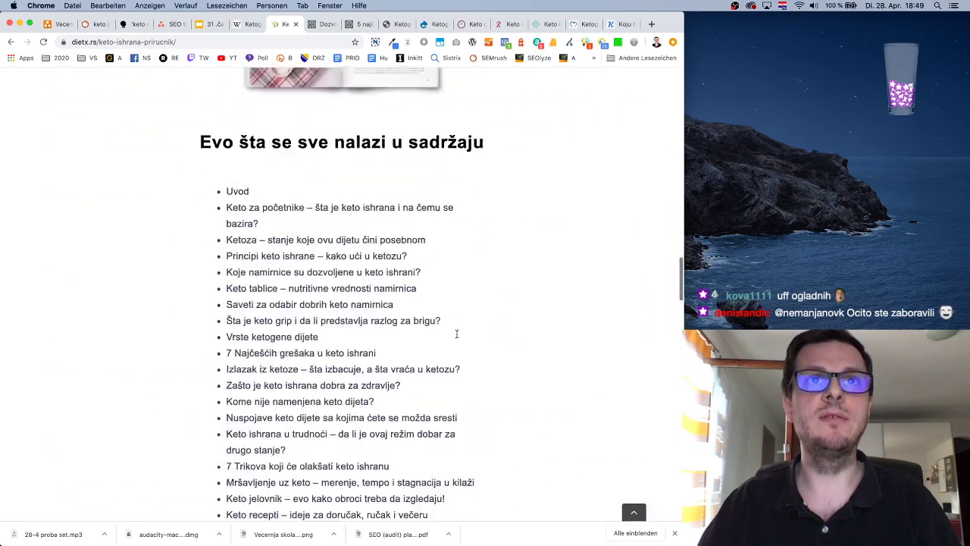
Review the ketoishrana.com article "Dozvoljene namirnice u keto ishrani" for outline topics, covering its lists of allowed foods
{"action": "left_click", "coordinate": [321, 29]}
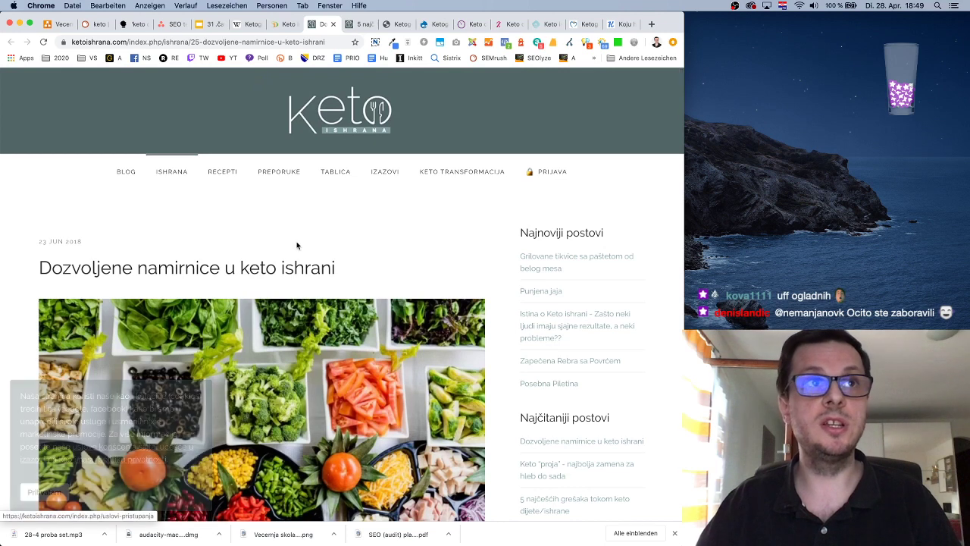
{"action": "scroll", "coordinate": [471, 265], "scroll_direction": "down", "scroll_amount": 1}
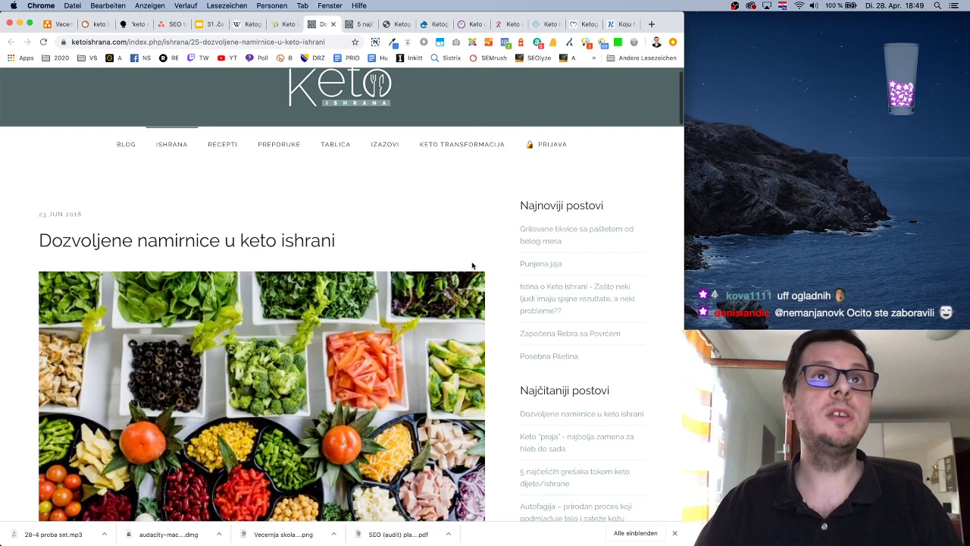
{"action": "scroll", "coordinate": [471, 265], "scroll_direction": "up", "scroll_amount": 1}
{"action": "left_click", "coordinate": [74, 41]}
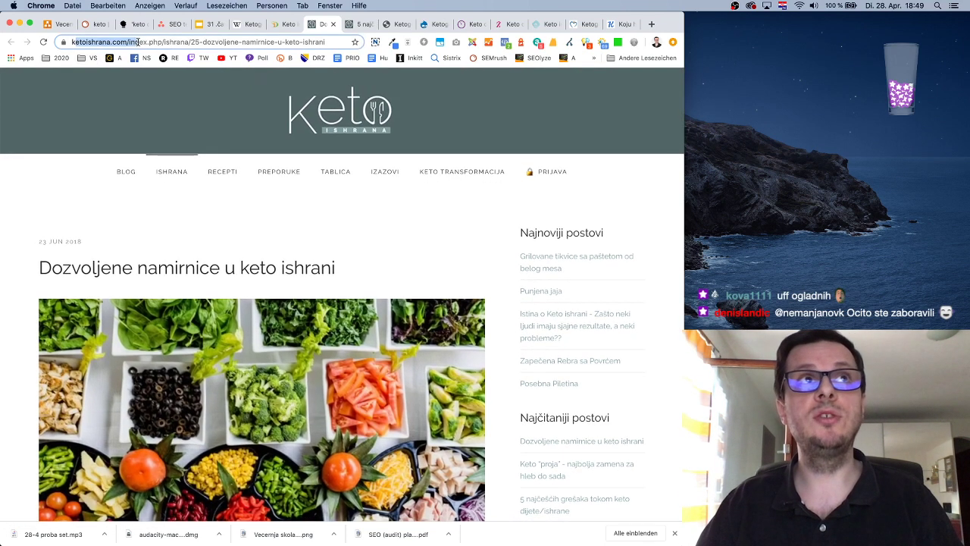
{"action": "left_click", "coordinate": [340, 226]}
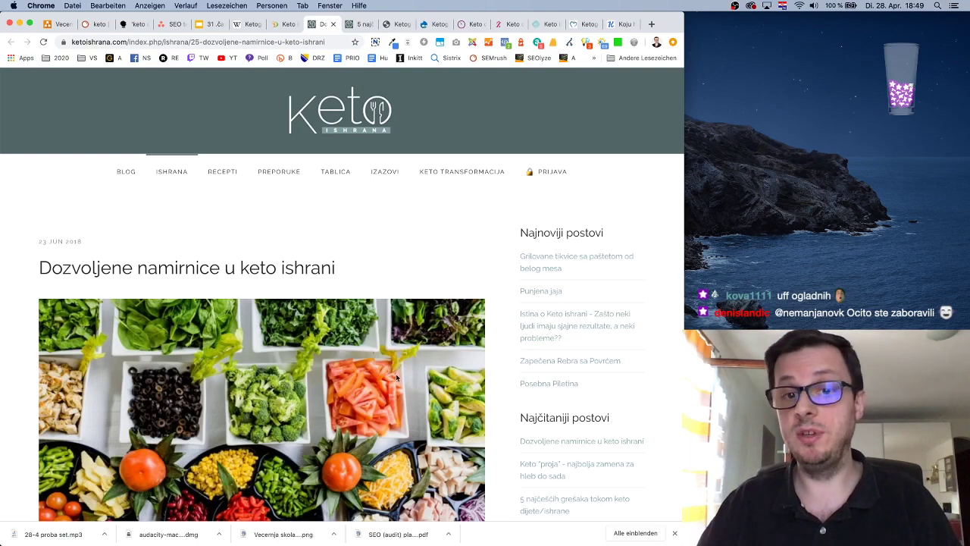
{"action": "scroll", "coordinate": [406, 339], "scroll_direction": "down", "scroll_amount": 3}
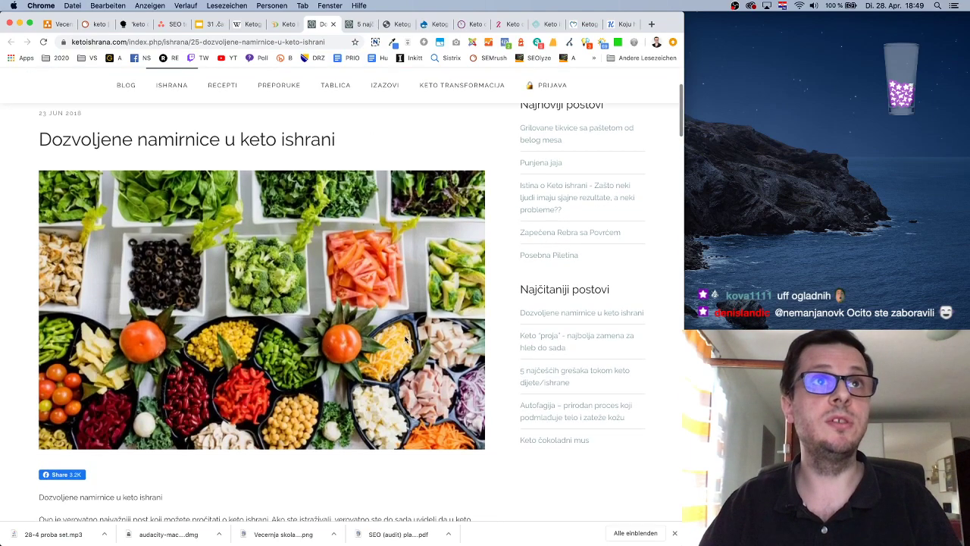
{"action": "scroll", "coordinate": [405, 339], "scroll_direction": "down", "scroll_amount": 15}
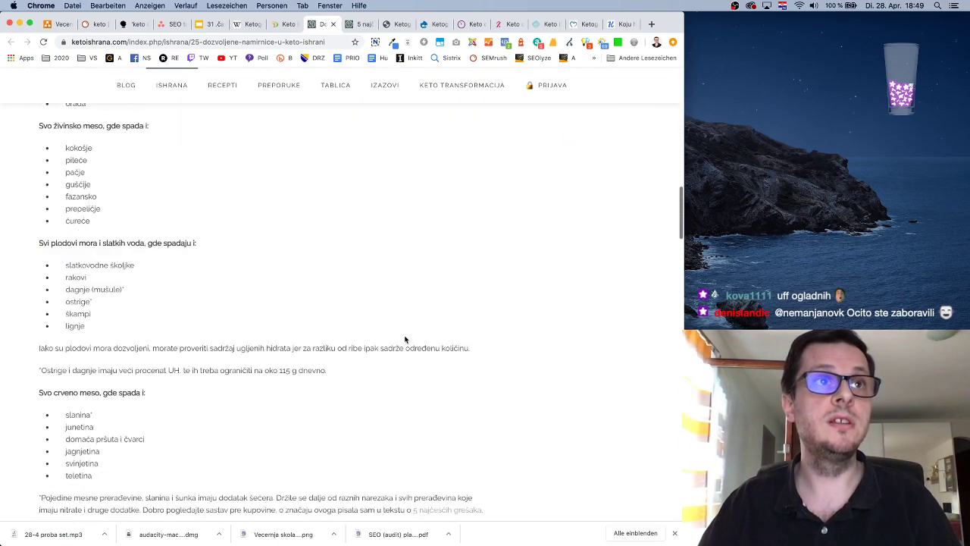
{"action": "scroll", "coordinate": [405, 339], "scroll_direction": "down", "scroll_amount": 20}
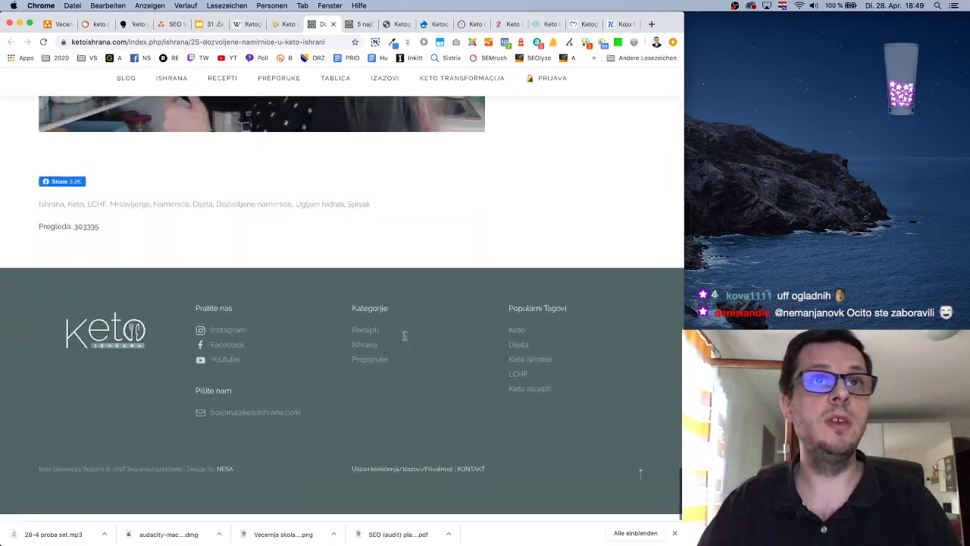
{"action": "scroll", "coordinate": [406, 337], "scroll_direction": "up", "scroll_amount": 20}
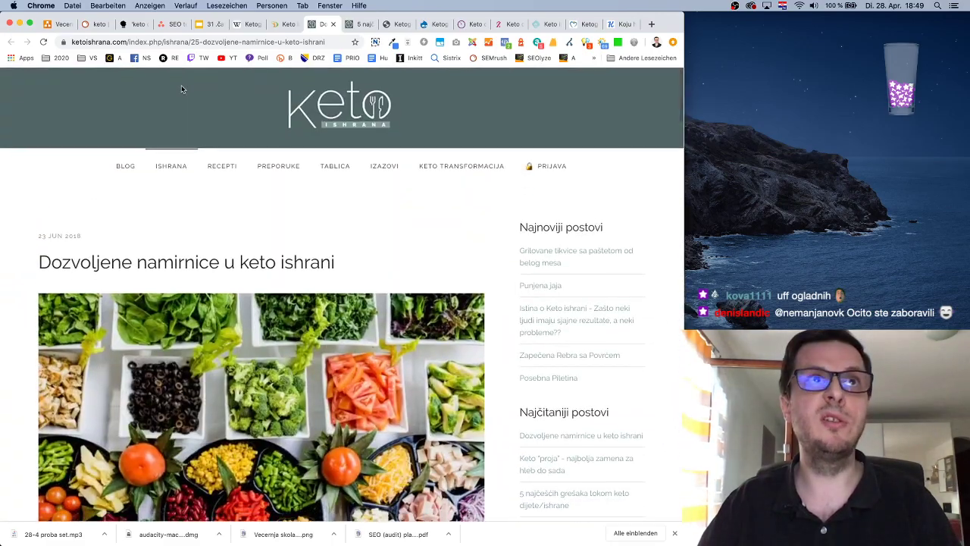
In Asana, append the note "(slobodno malo se posvetiti ovom dijelu)" to the "H2 = Popularne/najkorisnije keto namjernice" subtask
{"action": "left_click", "coordinate": [174, 24]}
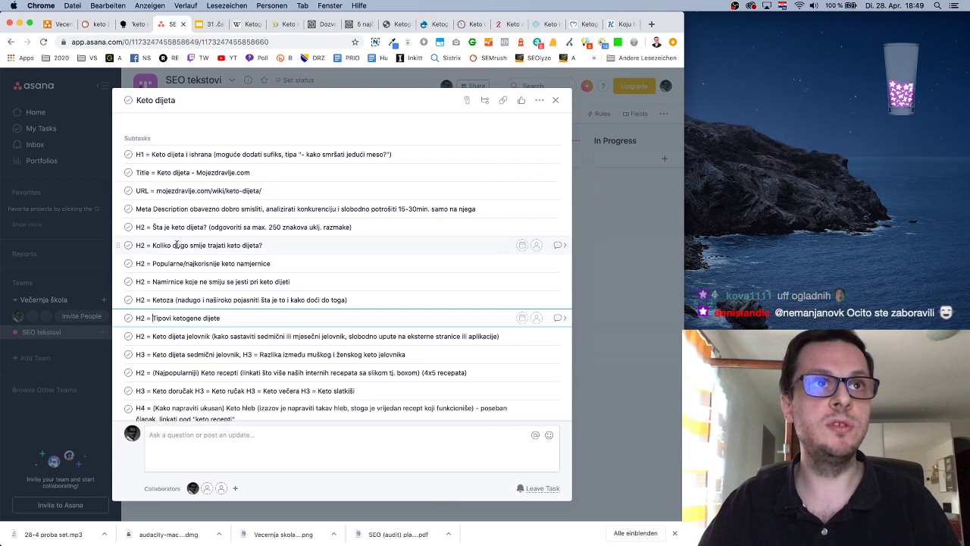
{"action": "left_click", "coordinate": [303, 266]}
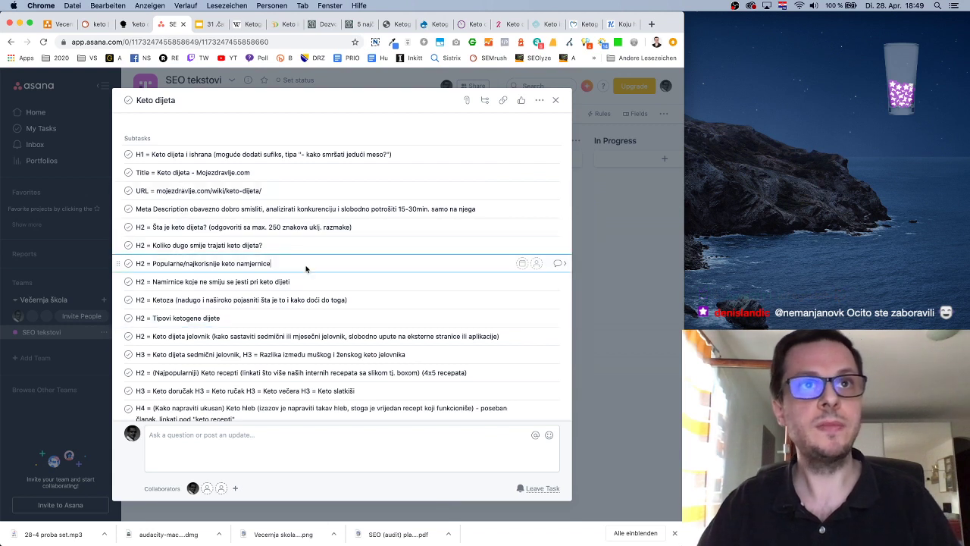
{"action": "type", "text": "(al"}
{"action": "key", "text": "BackSpace"}
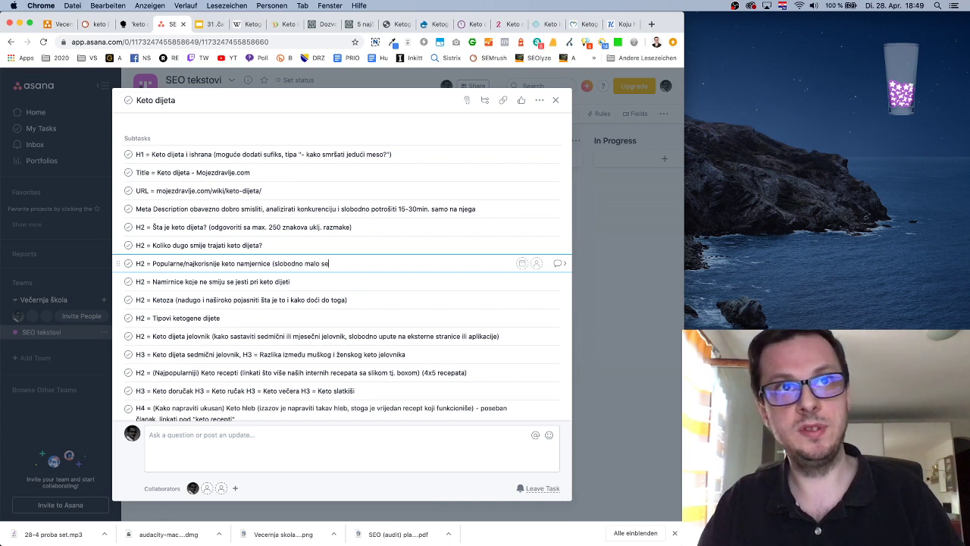
{"action": "type", "text": "titi ovom dij"}
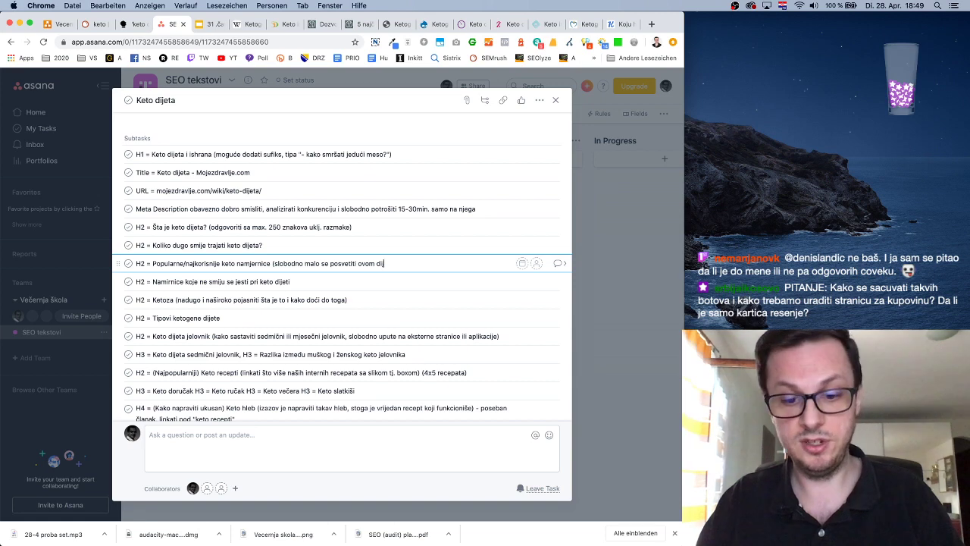
{"action": "type", "text": ")"}
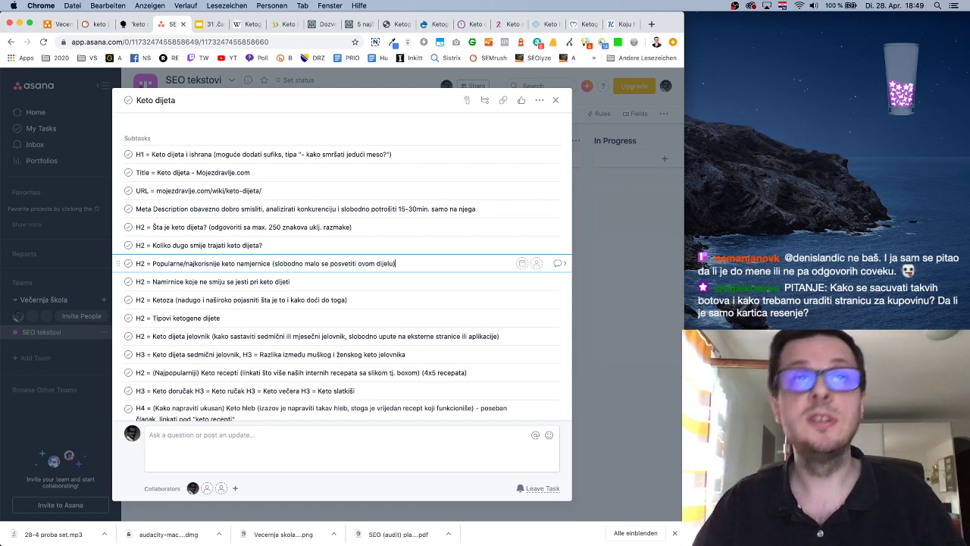
Open the ketoishrana.com article "5 najčešćih grešaka tokom keto dijete/ishrane", accept its cookie notice and review the five mistakes
{"action": "left_click", "coordinate": [356, 24]}
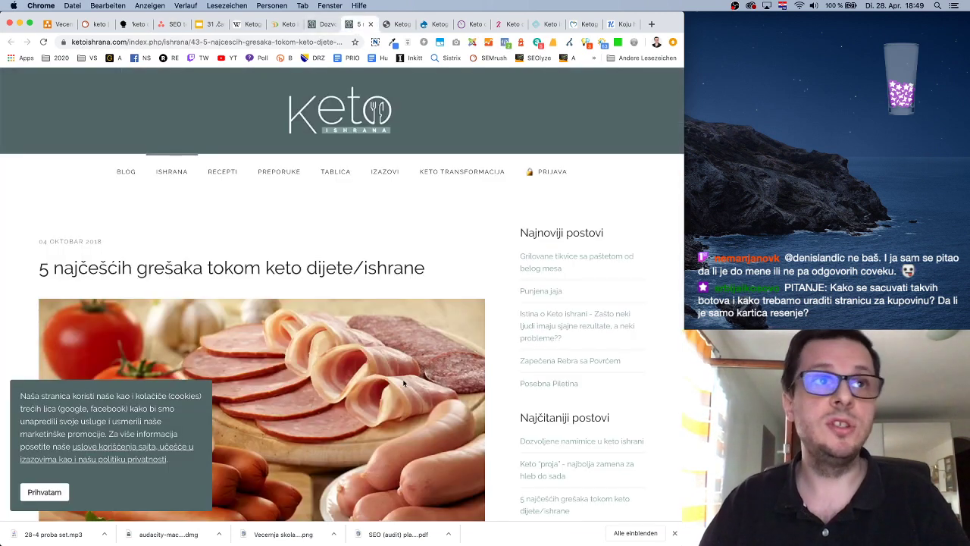
{"action": "left_click", "coordinate": [44, 492]}
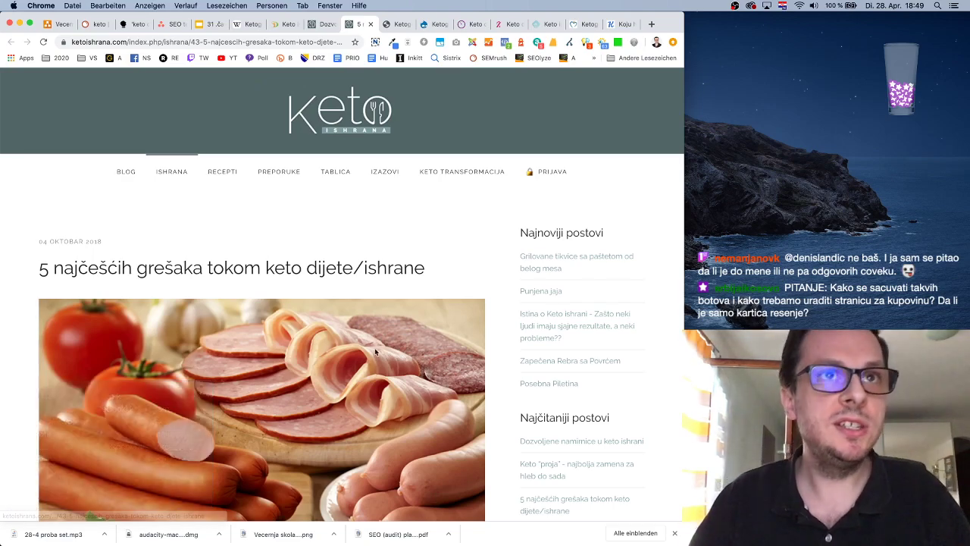
{"action": "scroll", "coordinate": [385, 347], "scroll_direction": "down", "scroll_amount": 20}
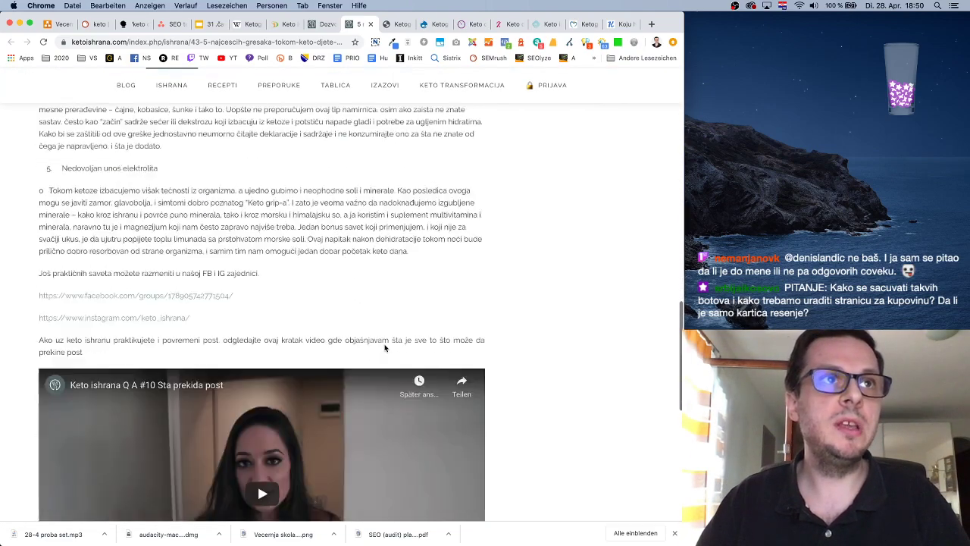
{"action": "scroll", "coordinate": [385, 347], "scroll_direction": "up", "scroll_amount": 10}
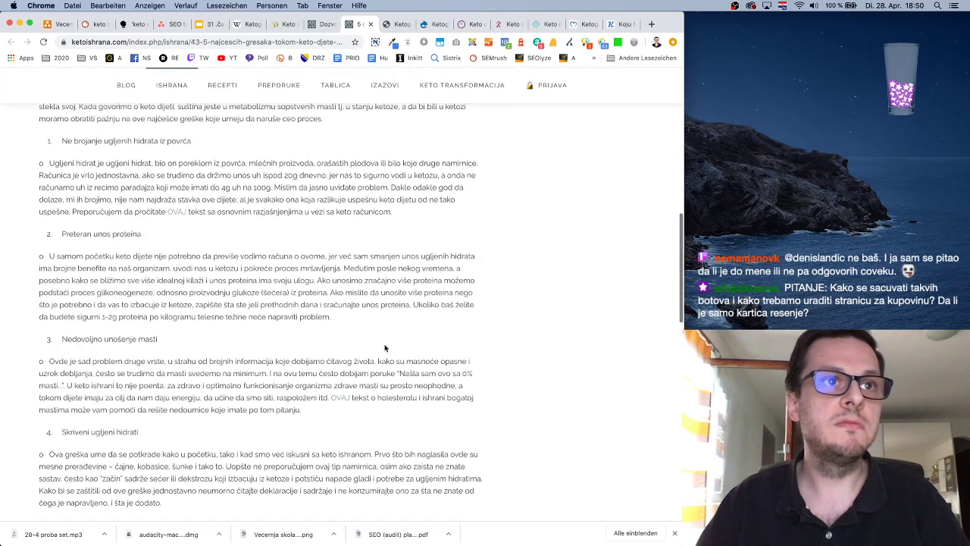
{"action": "scroll", "coordinate": [385, 347], "scroll_direction": "up", "scroll_amount": 10}
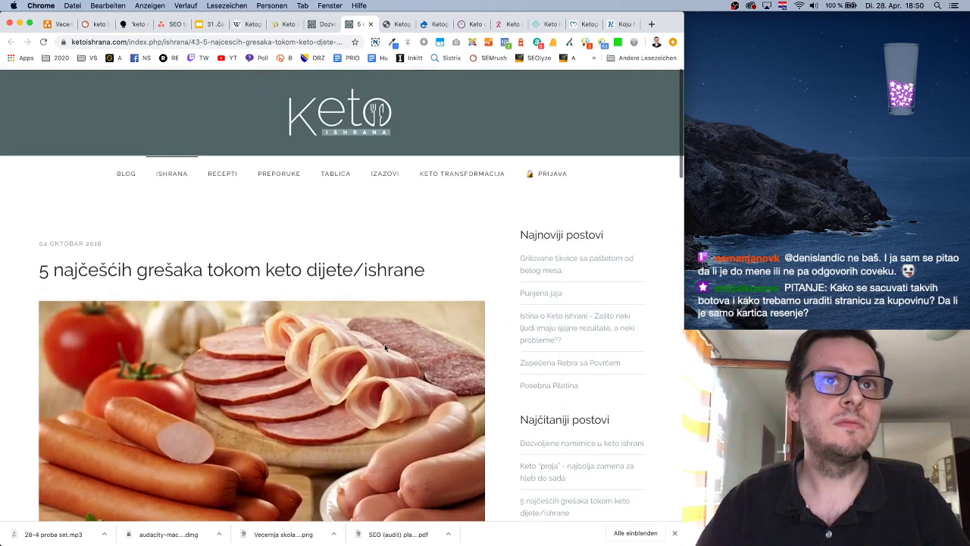
{"action": "scroll", "coordinate": [385, 347], "scroll_direction": "down", "scroll_amount": 3}
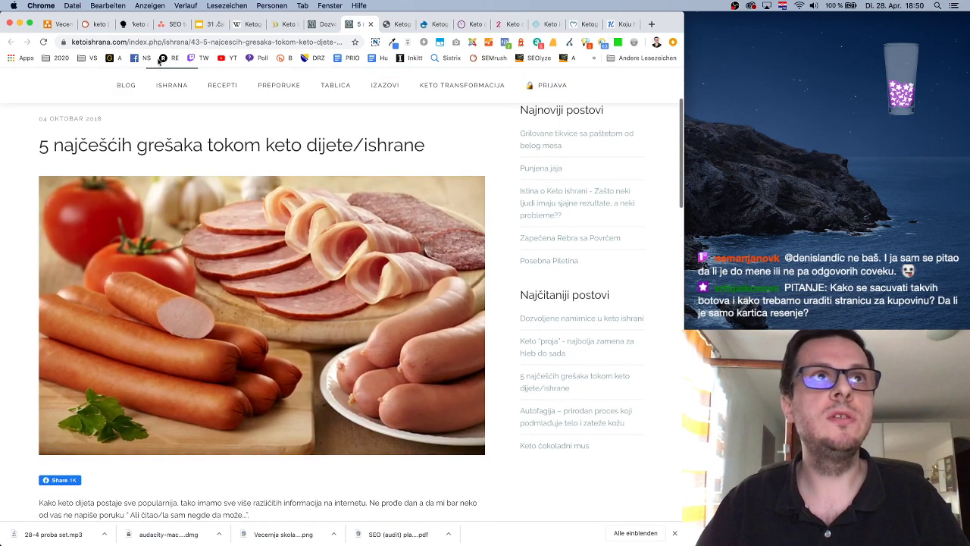
Add the Asana subtask "H3 = Česte greške tokom keto dijete" below "H3 = Keto grip", with the mistakes article's URL in parentheses
{"action": "left_click", "coordinate": [162, 43]}
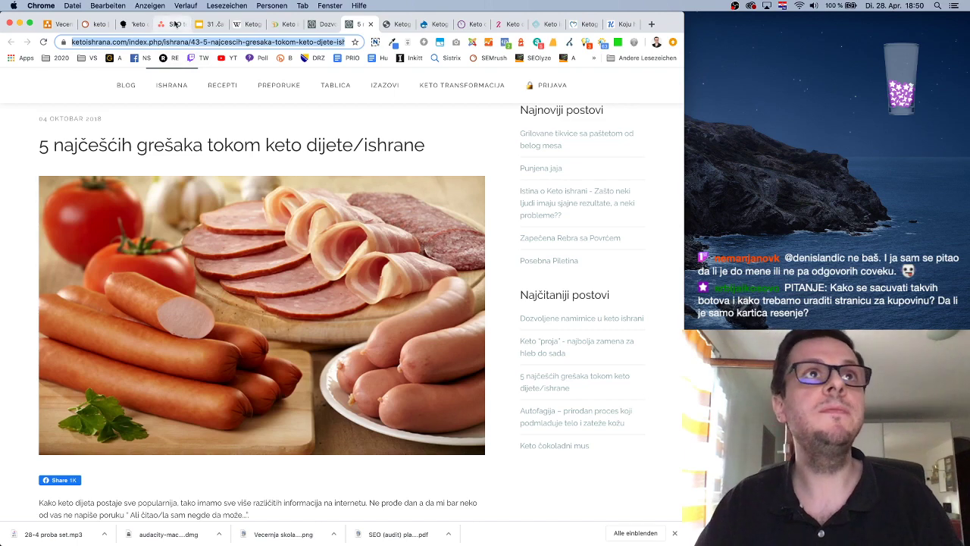
{"action": "left_click", "coordinate": [172, 24]}
{"action": "scroll", "coordinate": [334, 360], "scroll_direction": "down", "scroll_amount": 5}
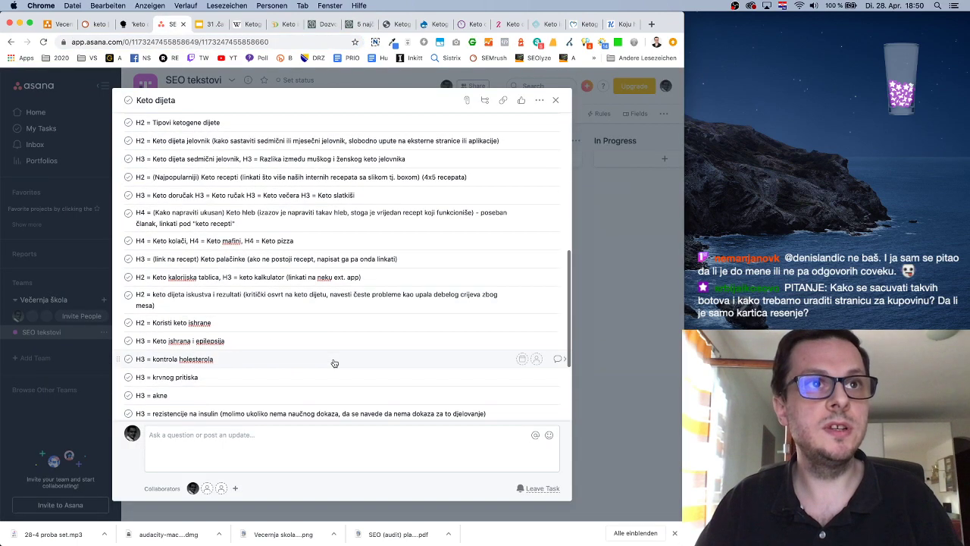
{"action": "scroll", "coordinate": [334, 363], "scroll_direction": "down", "scroll_amount": 3}
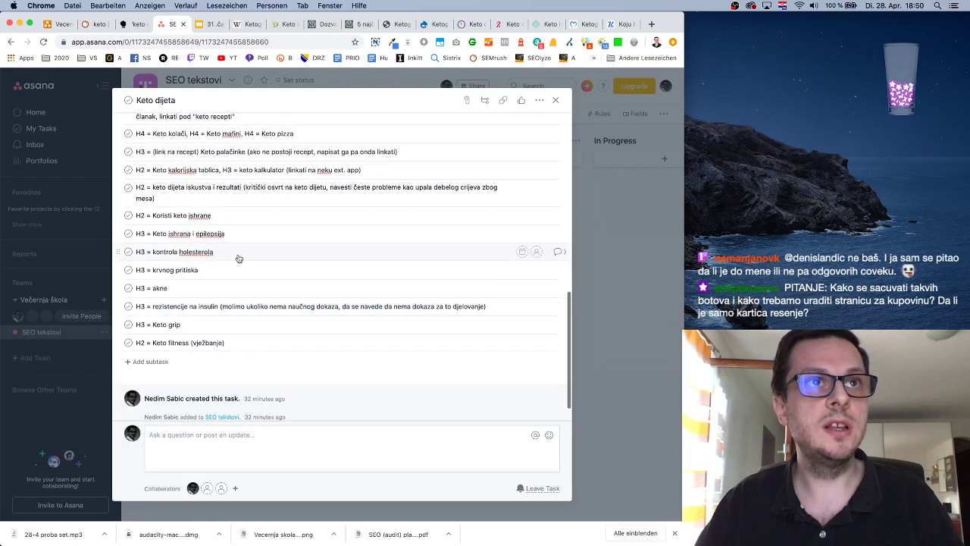
{"action": "scroll", "coordinate": [235, 259], "scroll_direction": "up", "scroll_amount": 1}
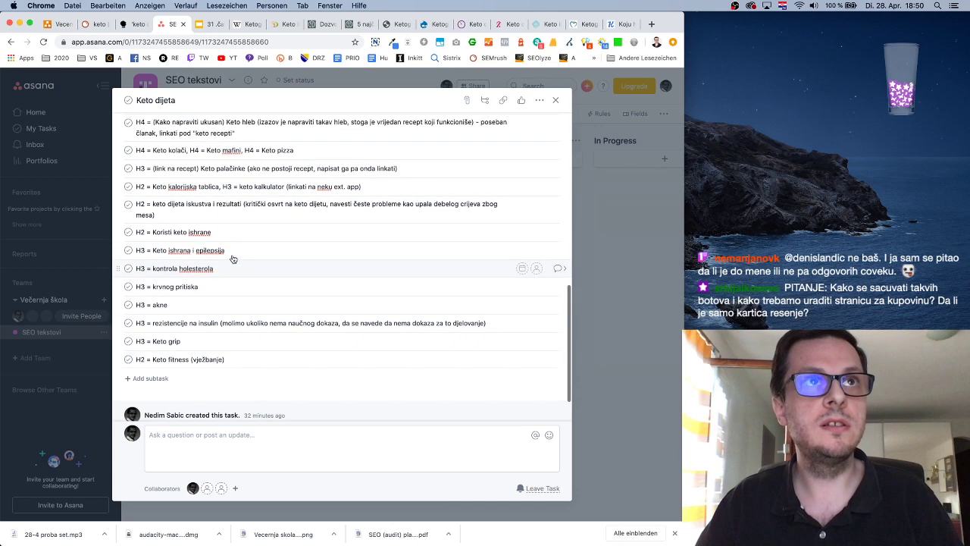
{"action": "scroll", "coordinate": [232, 259], "scroll_direction": "up", "scroll_amount": 3}
{"action": "scroll", "coordinate": [238, 303], "scroll_direction": "down", "scroll_amount": 4}
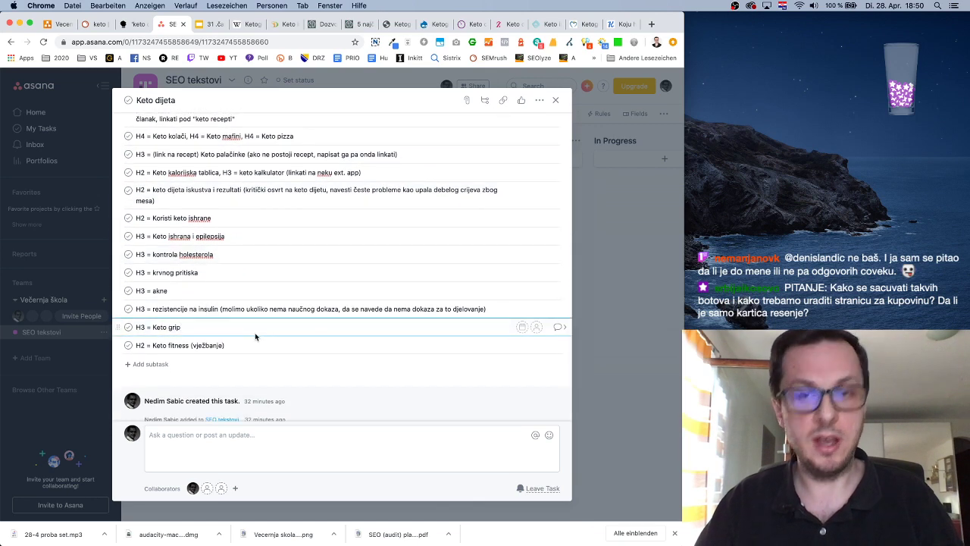
{"action": "key", "text": "Return"}
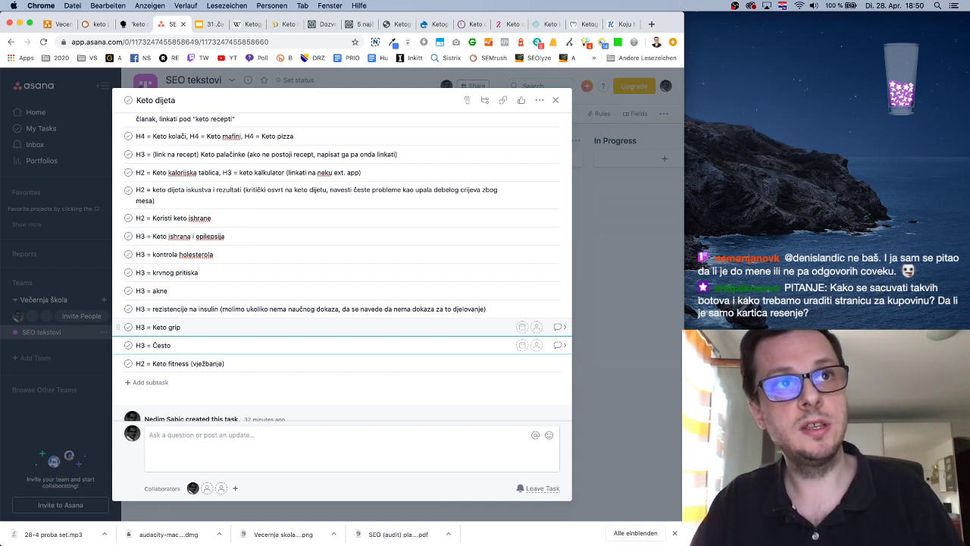
{"action": "key", "text": "BackSpace"}
{"action": "type", "text": "e greške tokom keto dijete ("}
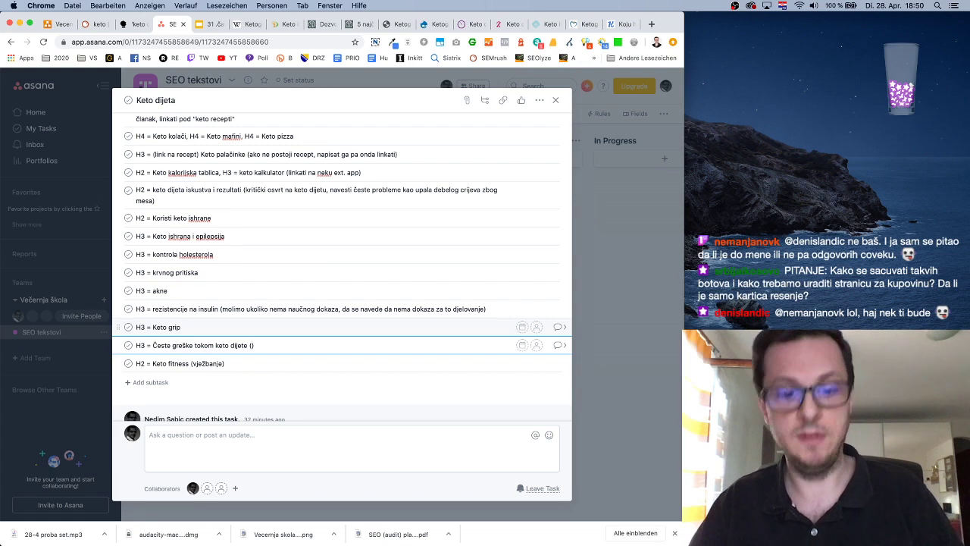
{"action": "type", "text": "https://ketoishrana.com/index.php/ishrana/43-5-najcescih-gresaka-tokom-keto-dijete-ishrane"}
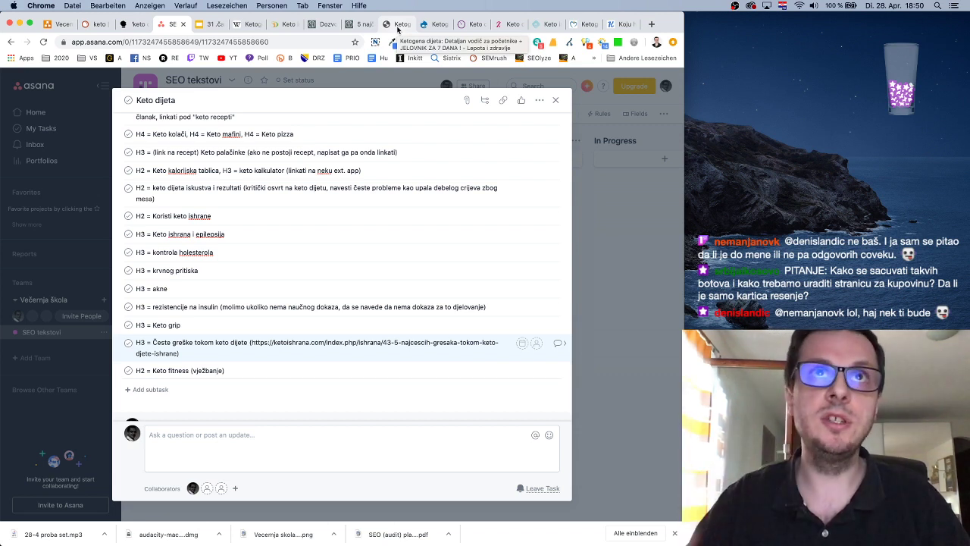
Examine the headline and introduction of the lepotaizdravlje.rs article on the ketogenic diet with its seven-day menu
{"action": "left_click", "coordinate": [397, 29]}
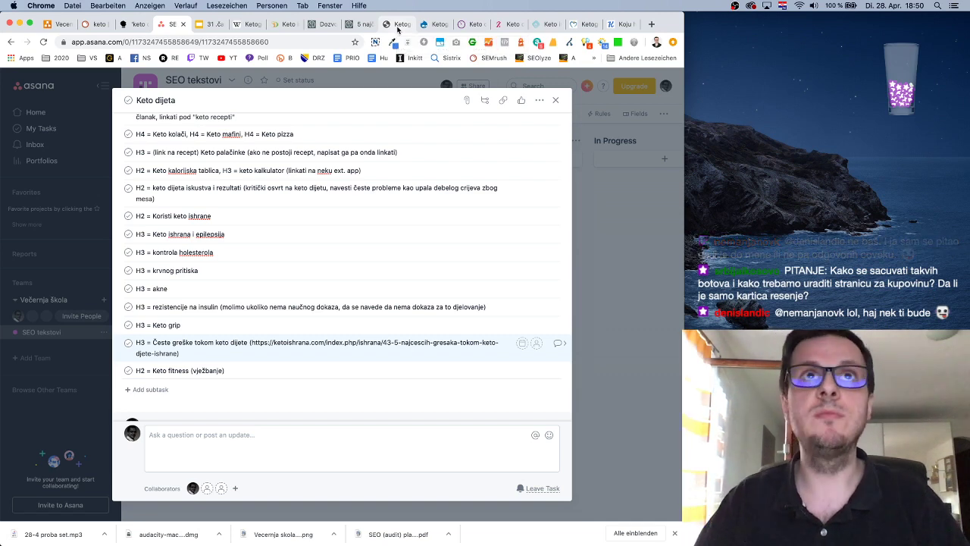
{"action": "scroll", "coordinate": [379, 307], "scroll_direction": "down", "scroll_amount": 5}
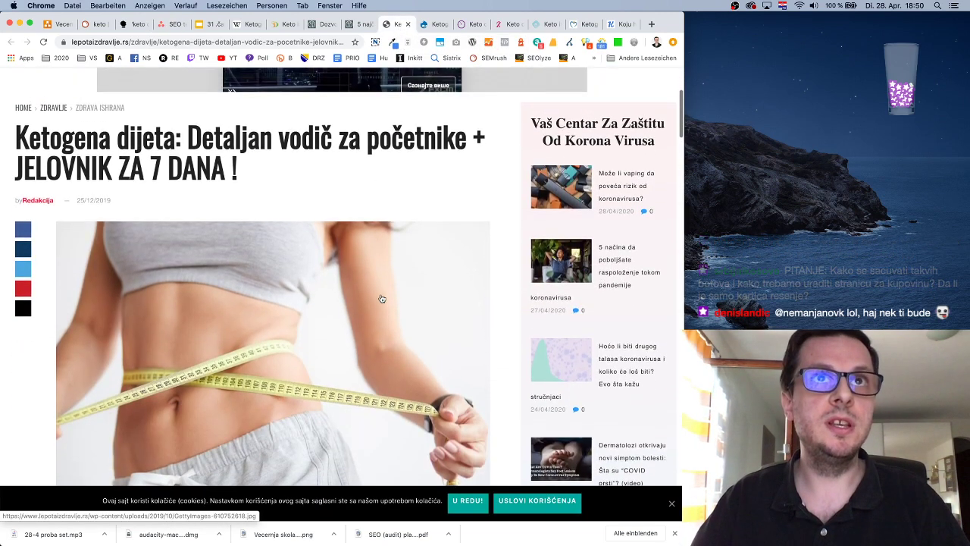
{"action": "scroll", "coordinate": [381, 299], "scroll_direction": "down", "scroll_amount": 3}
{"action": "scroll", "coordinate": [382, 298], "scroll_direction": "up", "scroll_amount": 3}
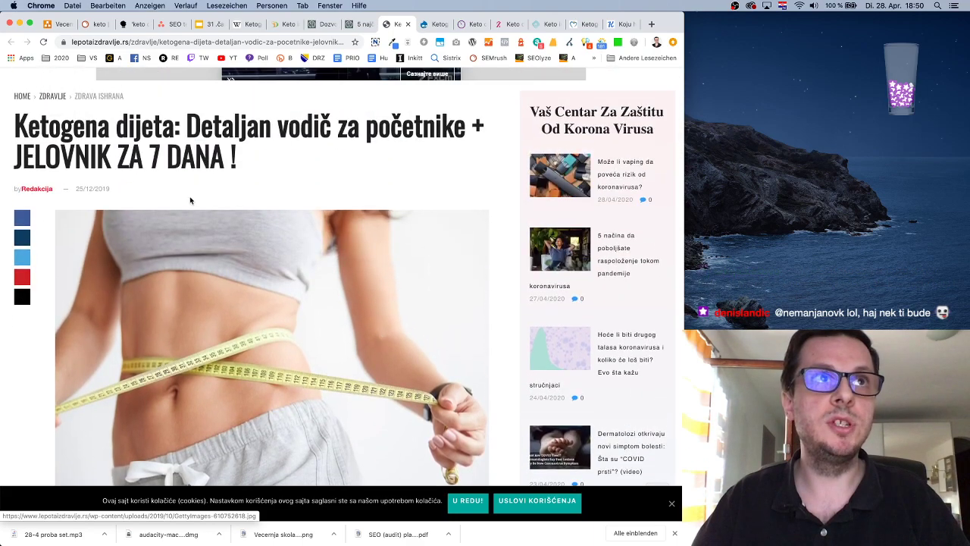
{"action": "scroll", "coordinate": [446, 354], "scroll_direction": "down", "scroll_amount": 3}
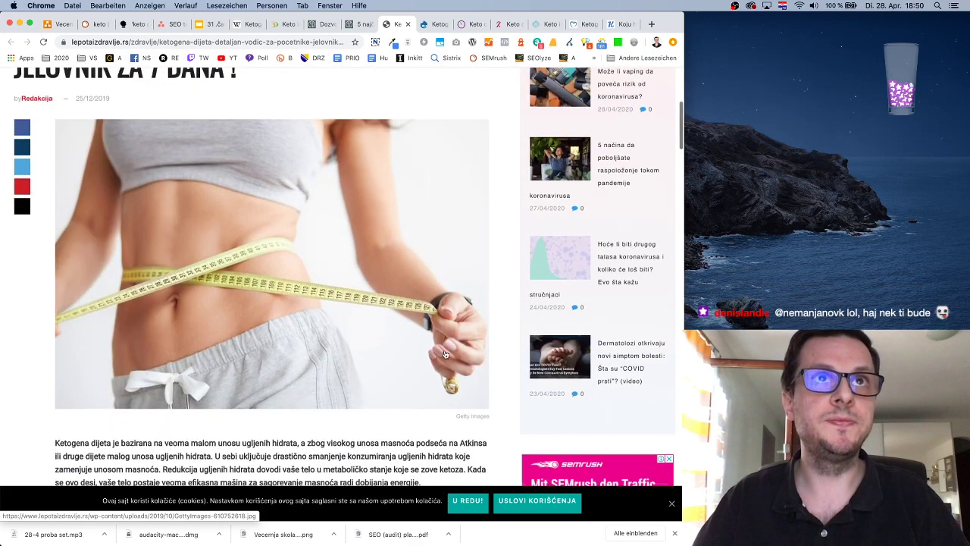
{"action": "scroll", "coordinate": [446, 355], "scroll_direction": "up", "scroll_amount": 3}
{"action": "scroll", "coordinate": [445, 355], "scroll_direction": "down", "scroll_amount": 8}
{"action": "scroll", "coordinate": [446, 355], "scroll_direction": "up", "scroll_amount": 8}
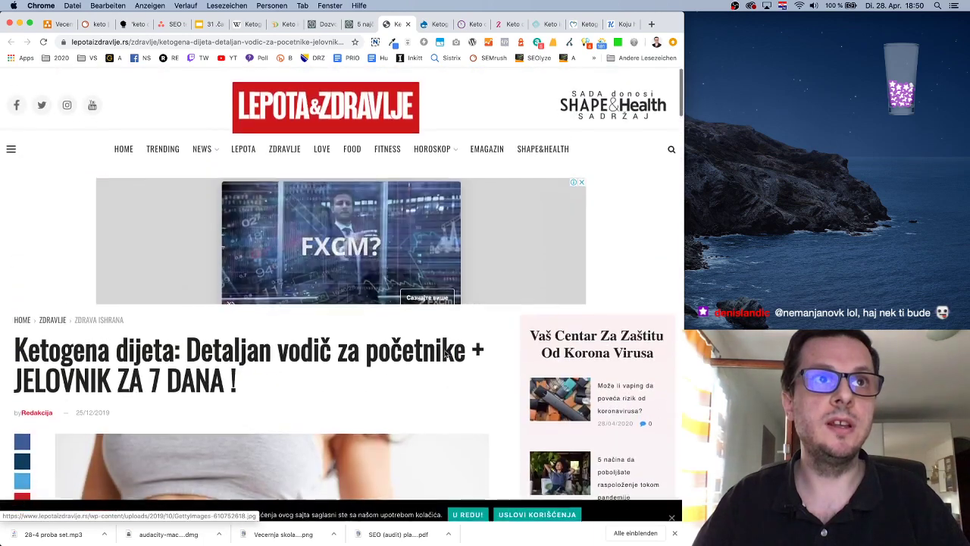
Copy "Ketogena dijeta" from the article headline and search for it in the Semrush Keyword Magic Tool with the Serbia database
{"action": "scroll", "coordinate": [444, 351], "scroll_direction": "down", "scroll_amount": 1}
{"action": "left_click_drag", "start_coordinate": [173, 278], "coordinate": [13, 267]}
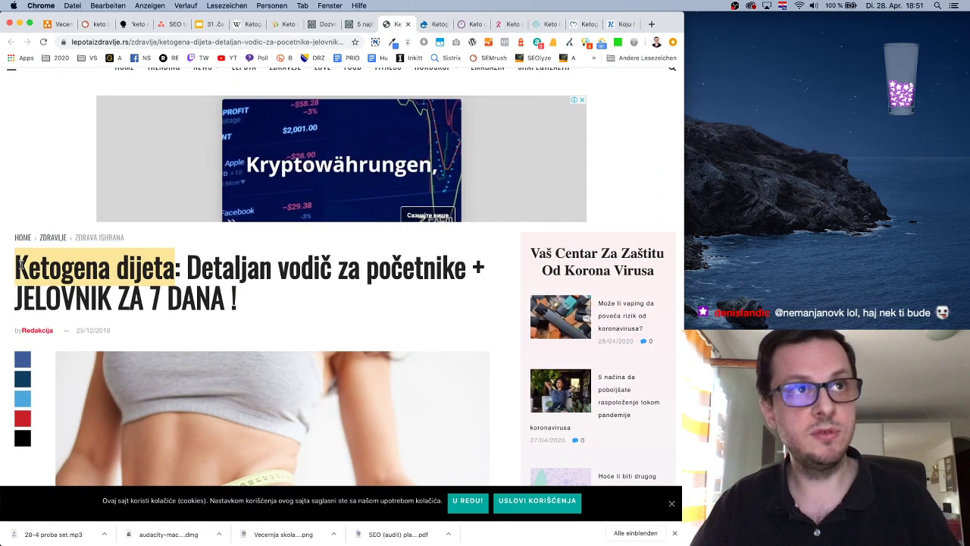
{"action": "left_click", "coordinate": [100, 23]}
{"action": "left_click", "coordinate": [266, 108]}
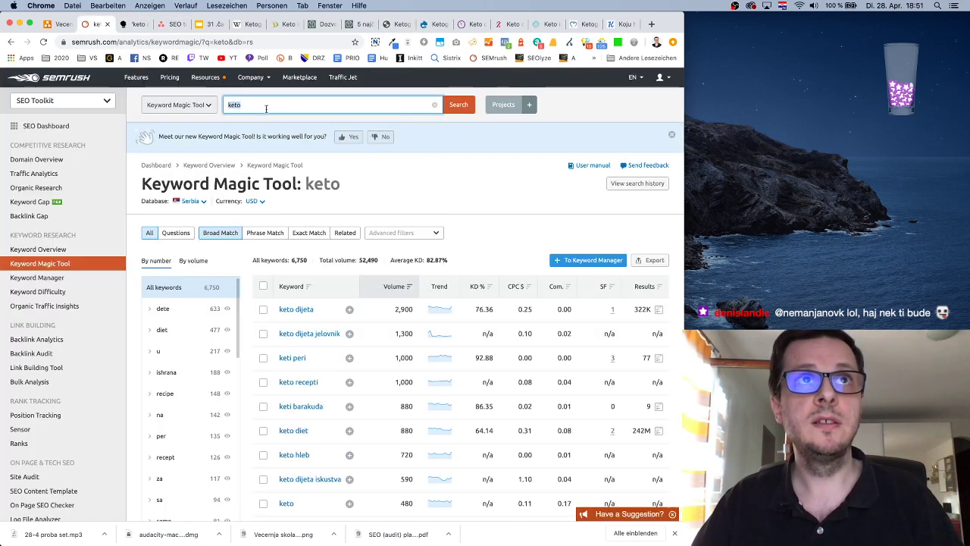
{"action": "left_click", "coordinate": [457, 107]}
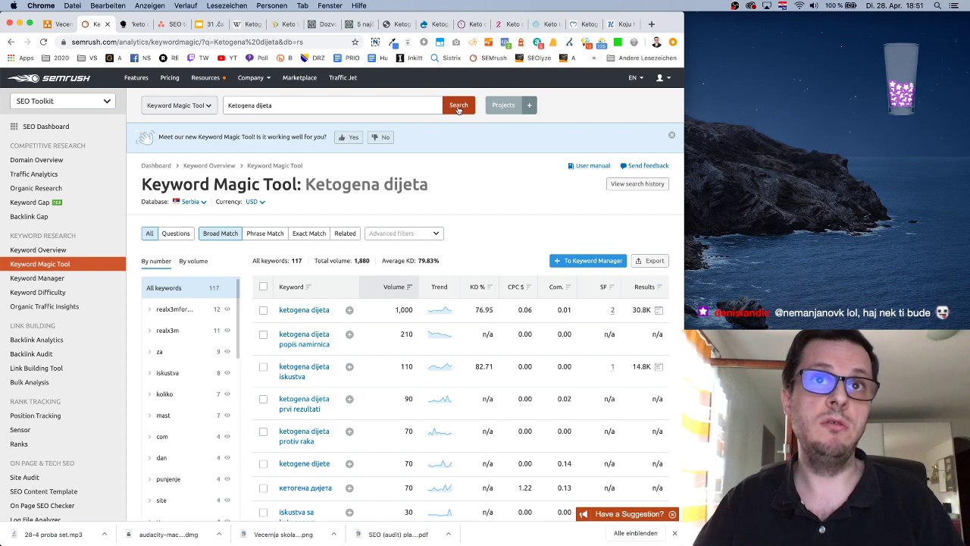
Reword the H1 subtask in the Asana task "Keto dijeta" to "Keto dijeta (ketogena ishrana)", keeping the suffix note after it
{"action": "scroll", "coordinate": [476, 192], "scroll_direction": "down", "scroll_amount": 2}
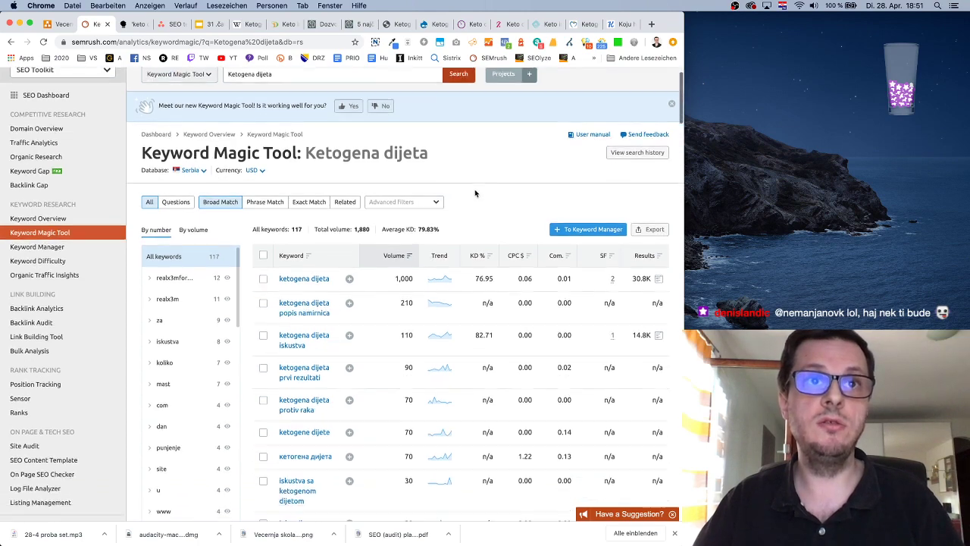
{"action": "left_click", "coordinate": [161, 27]}
{"action": "scroll", "coordinate": [364, 309], "scroll_direction": "up", "scroll_amount": 15}
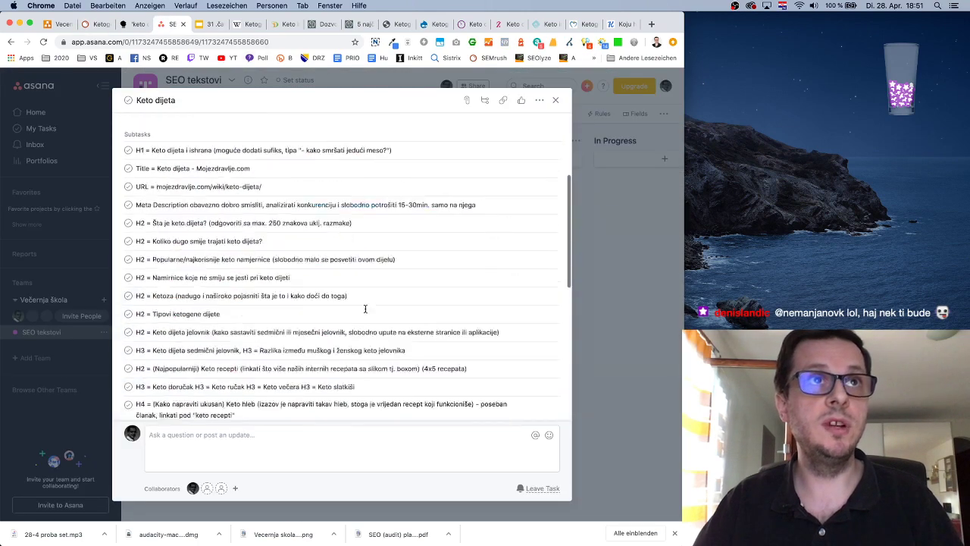
{"action": "scroll", "coordinate": [364, 309], "scroll_direction": "down", "scroll_amount": 3}
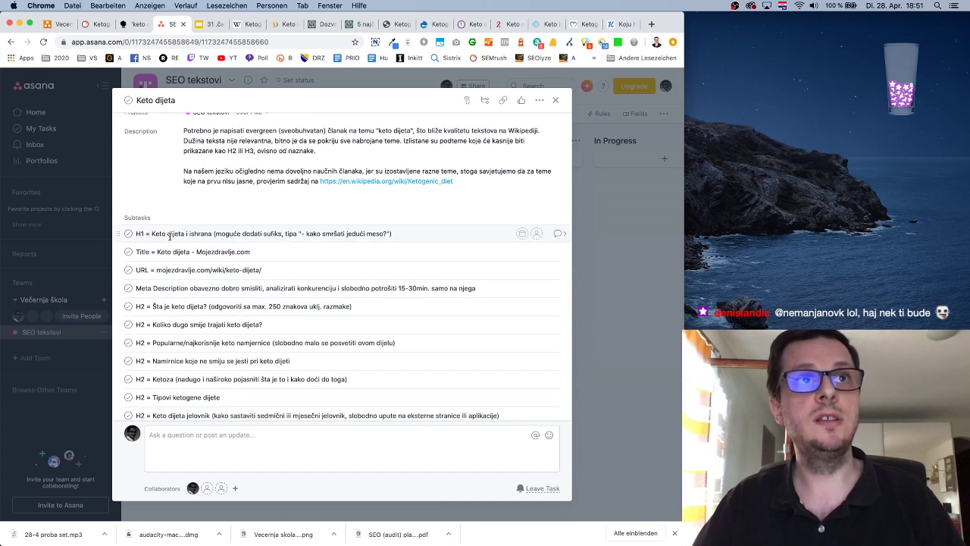
{"action": "left_click", "coordinate": [187, 233]}
{"action": "type", "text": "(ketogen"}
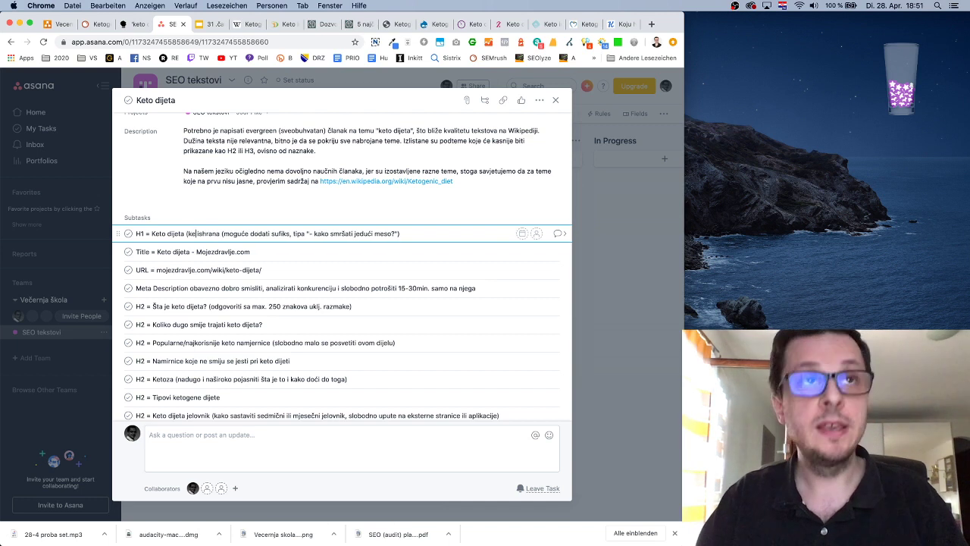
{"action": "type", "text": "e"}
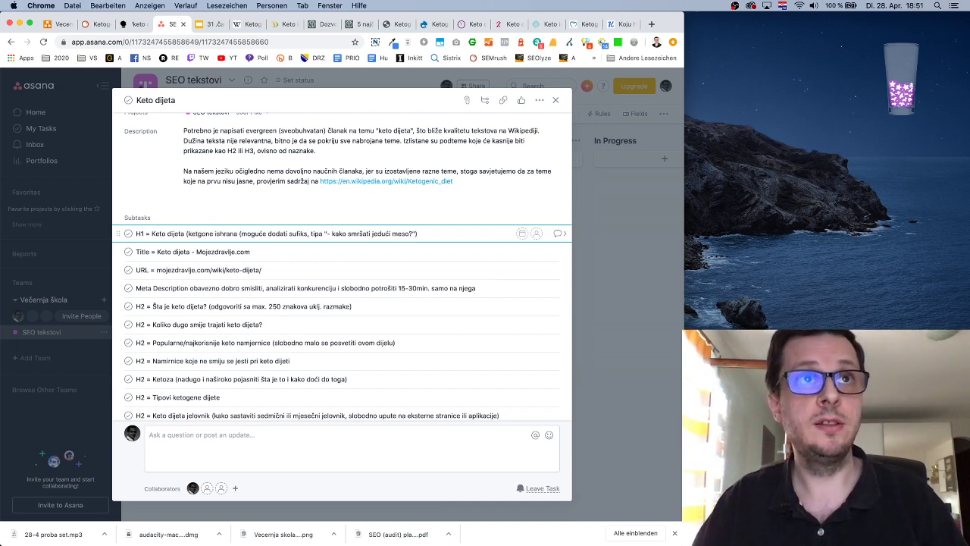
{"action": "key", "text": "BackSpace"}
{"action": "key", "text": "BackSpace"}
{"action": "key", "text": "BackSpace"}
{"action": "key", "text": "BackSpace"}
{"action": "type", "text": "ogena"}
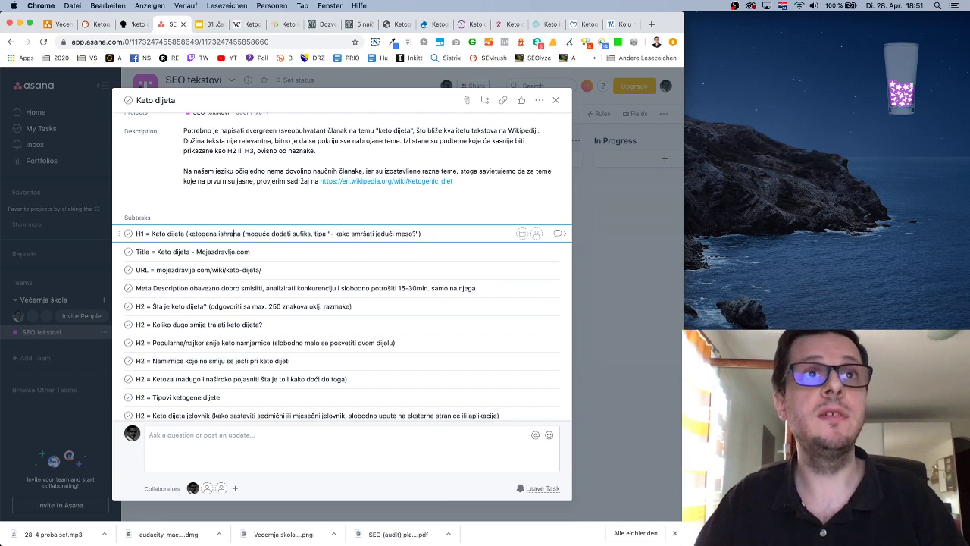
{"action": "type", "text": ")"}
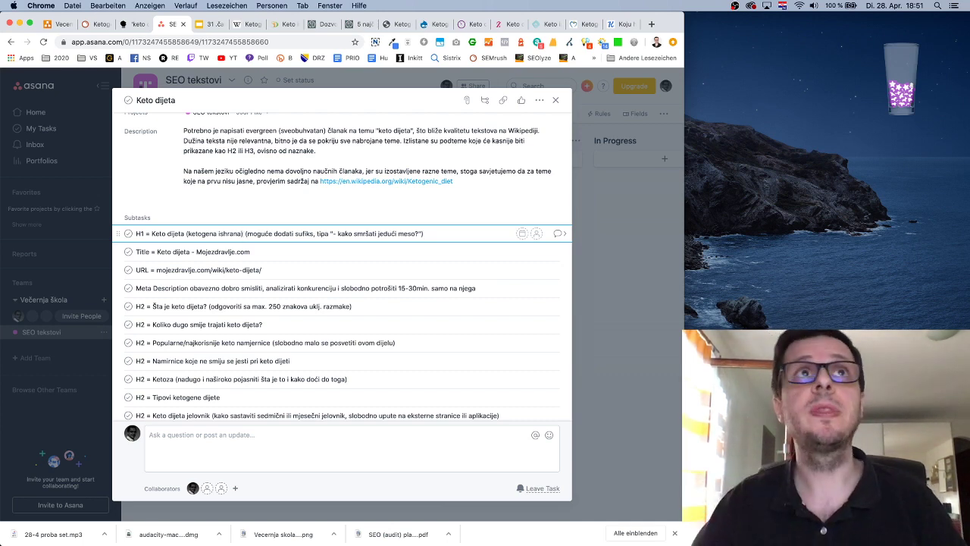
Search the Semrush Keyword Magic Tool for "Ketogena ishrana" in the Serbia database and return to the Asana outline
{"action": "left_click", "coordinate": [394, 24]}
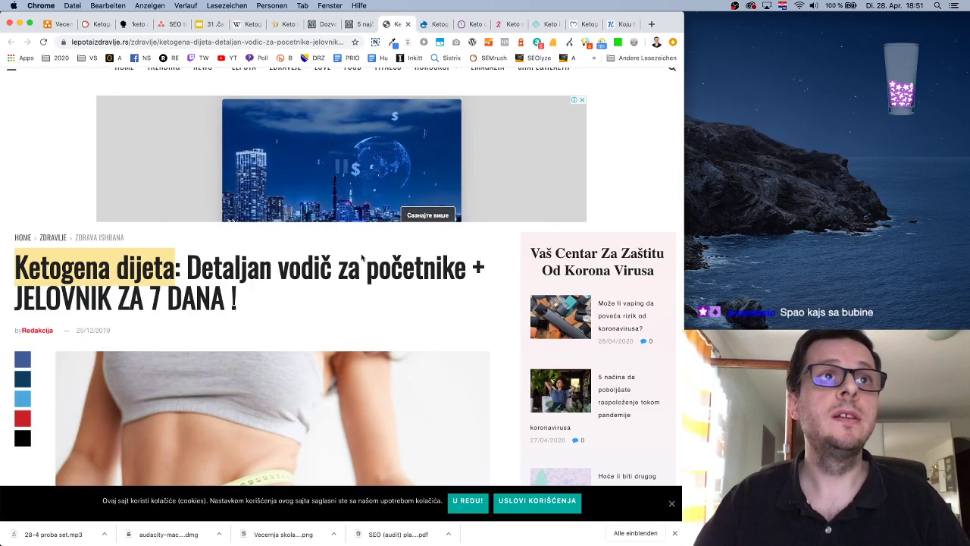
{"action": "left_click", "coordinate": [96, 23]}
{"action": "scroll", "coordinate": [271, 267], "scroll_direction": "up", "scroll_amount": 1}
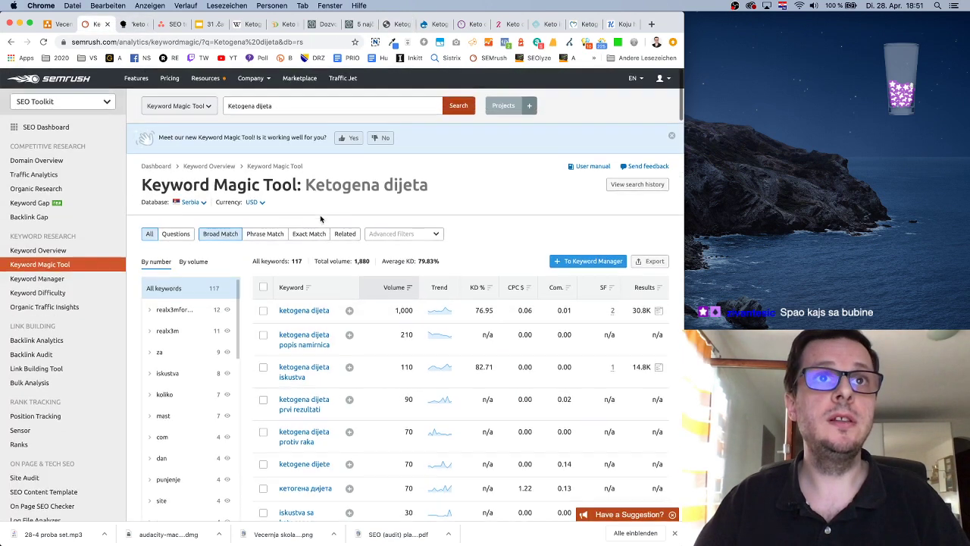
{"action": "double_click", "coordinate": [258, 106]}
{"action": "type", "text": "ishrana"}
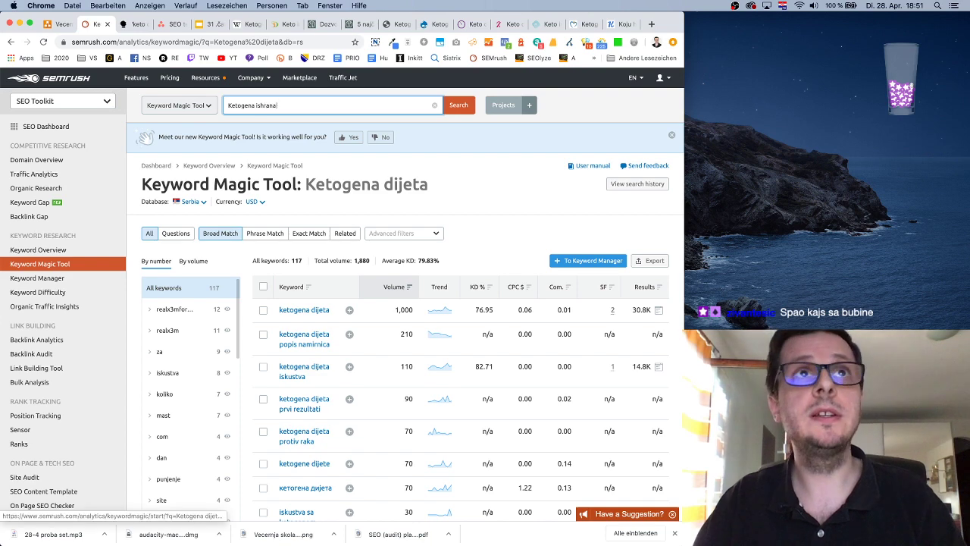
{"action": "key", "text": "Return"}
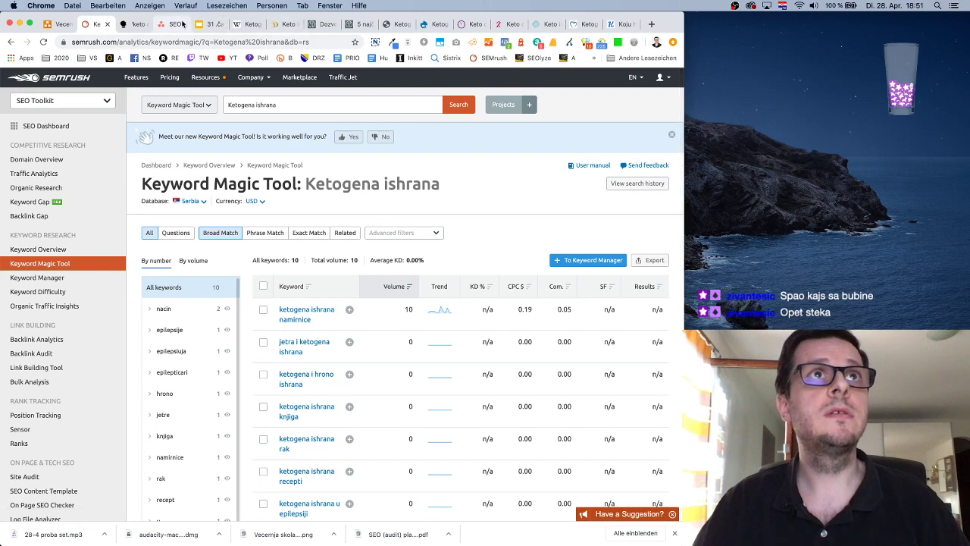
{"action": "left_click", "coordinate": [210, 25]}
{"action": "left_click", "coordinate": [173, 25]}
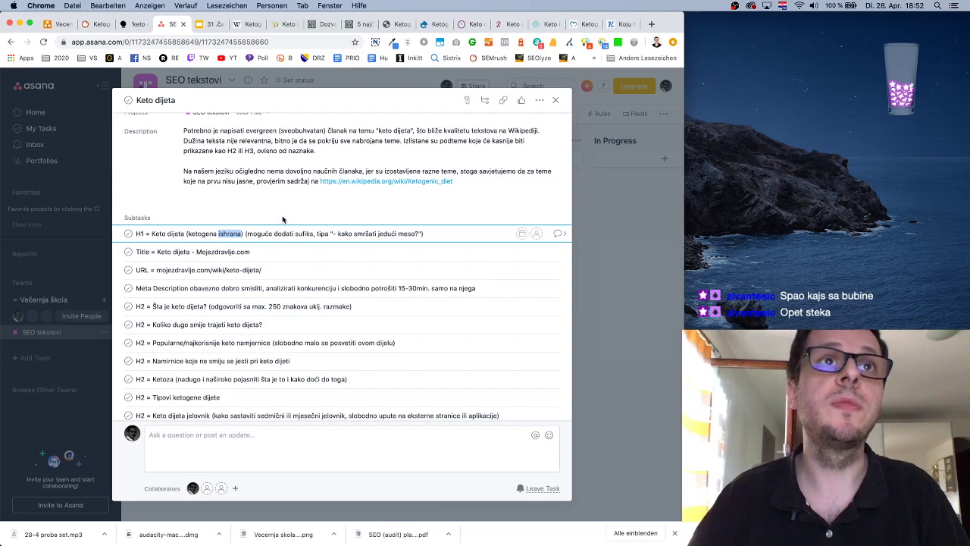
Review the lepotaizdravlje.rs article's health benefits and food lists, and the opening of the dijeta.in.rs guide "Ketogena Dijeta: Vodič za Početnike"
{"action": "left_click", "coordinate": [396, 23]}
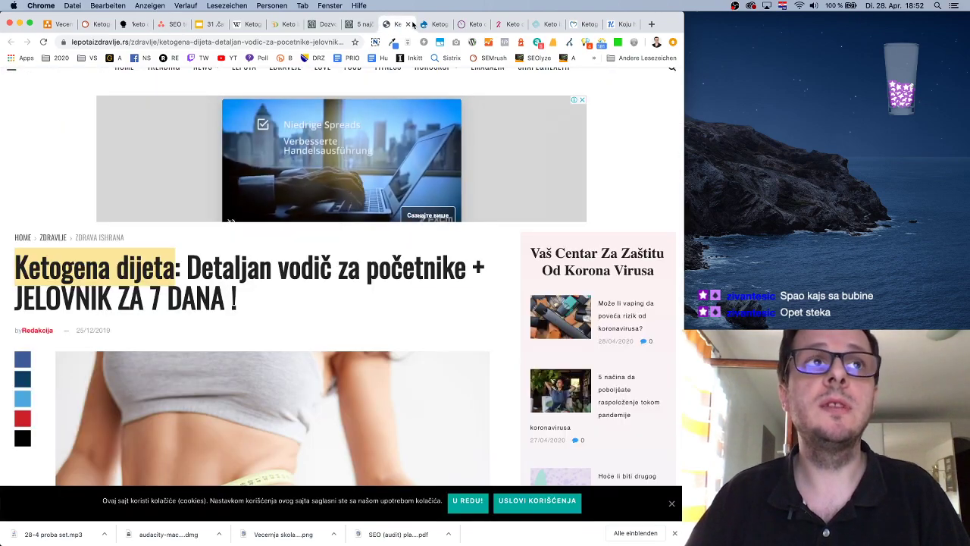
{"action": "scroll", "coordinate": [387, 241], "scroll_direction": "down", "scroll_amount": 10}
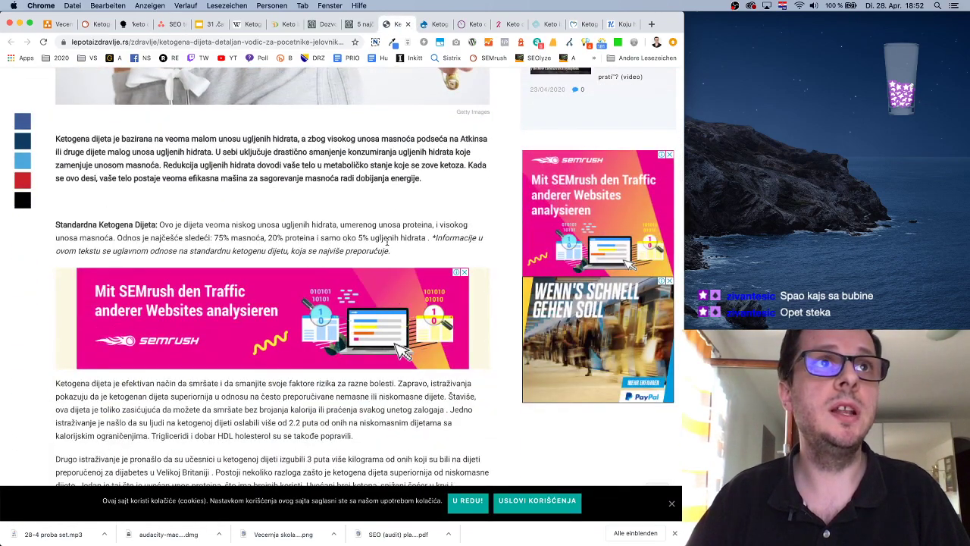
{"action": "scroll", "coordinate": [386, 241], "scroll_direction": "down", "scroll_amount": 10}
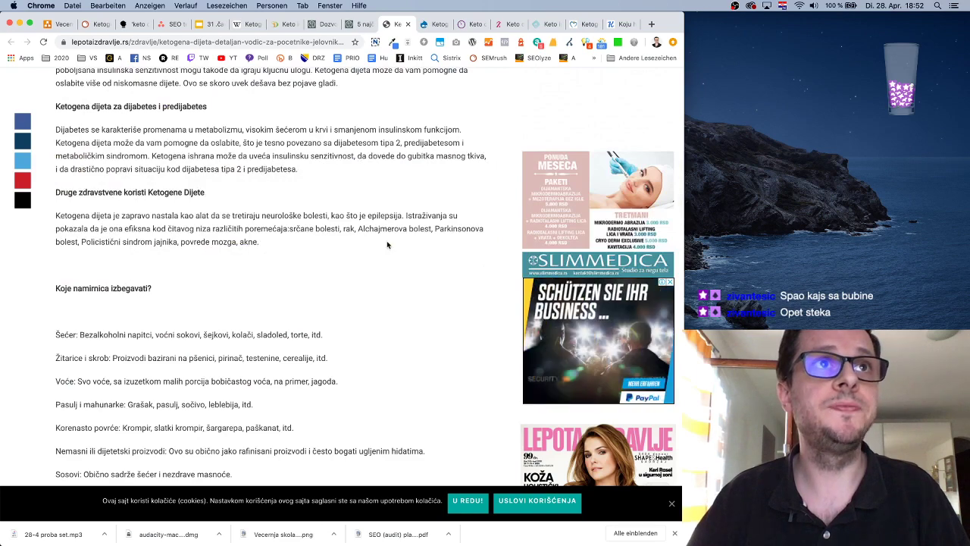
{"action": "scroll", "coordinate": [387, 244], "scroll_direction": "down", "scroll_amount": 6}
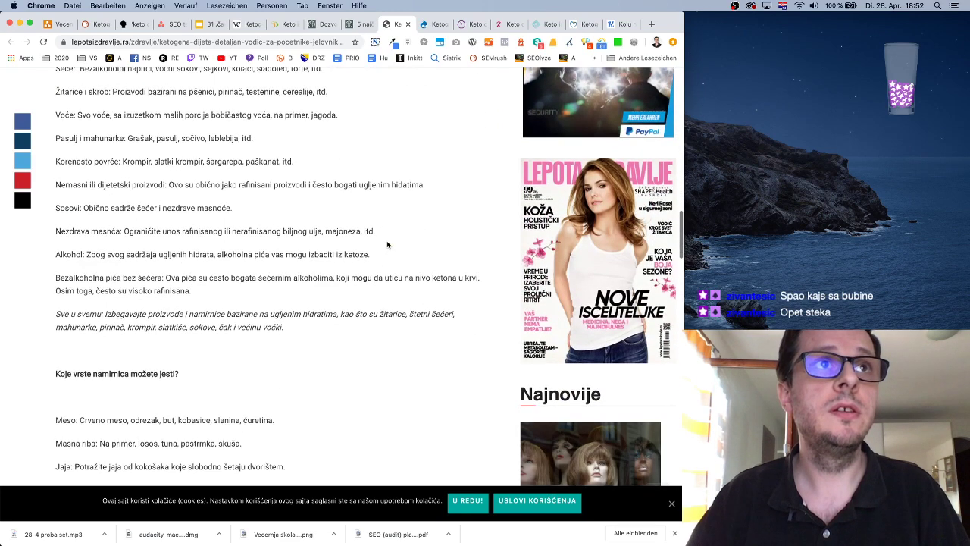
{"action": "scroll", "coordinate": [387, 245], "scroll_direction": "down", "scroll_amount": 6}
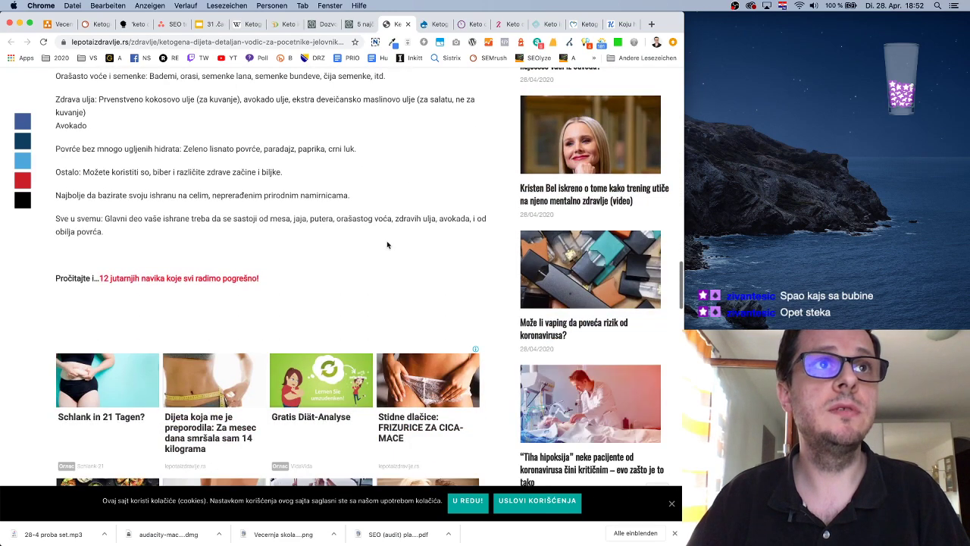
{"action": "left_click", "coordinate": [436, 24]}
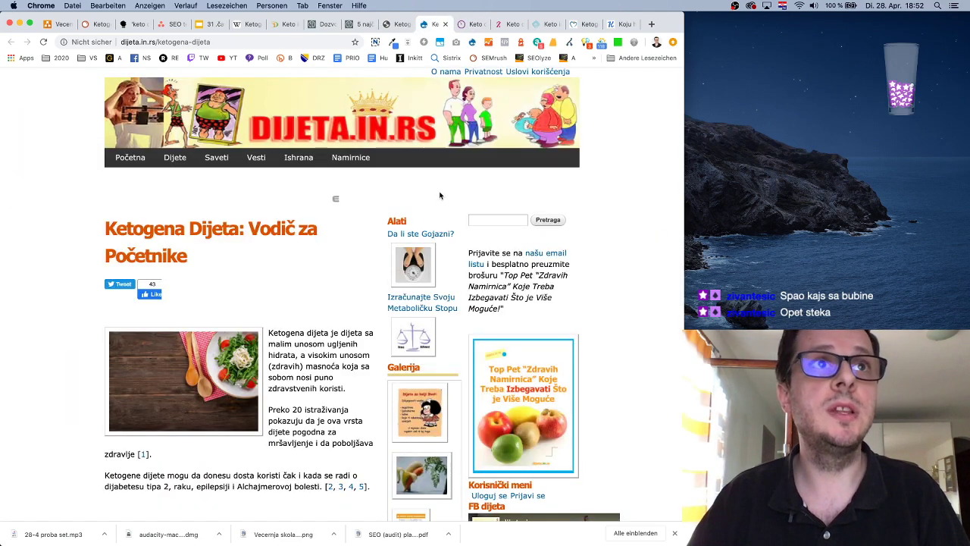
{"action": "scroll", "coordinate": [339, 286], "scroll_direction": "down", "scroll_amount": 5}
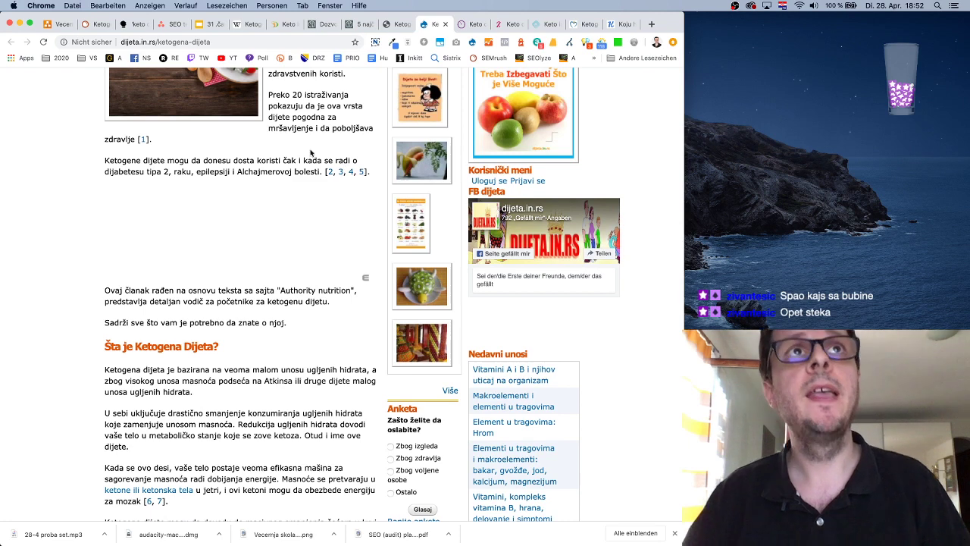
Add a closing paragraph to the Asana task description: "Pošto se radi o wiki članku, molimo da citiranje bude po APA standardu (ugledati se na Wikipediju"
{"action": "left_click", "coordinate": [173, 24]}
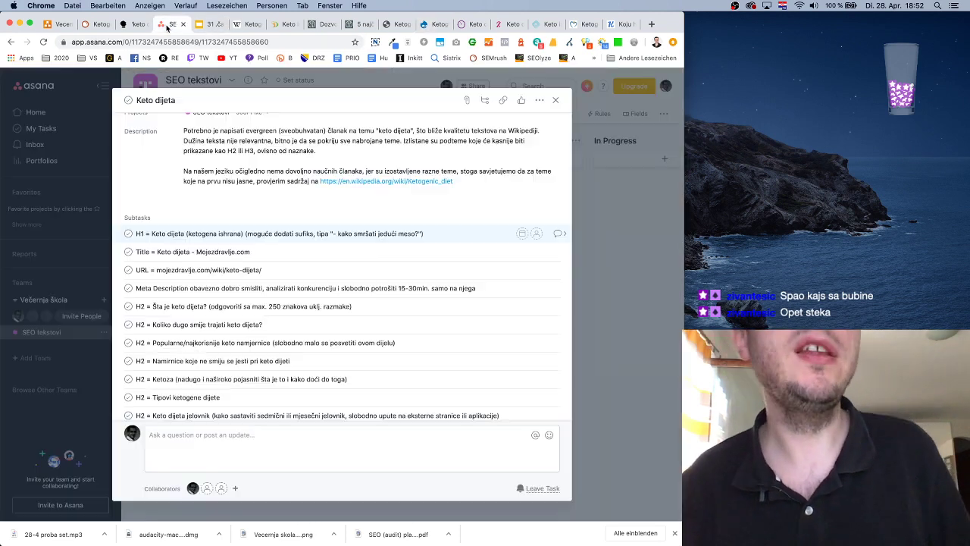
{"action": "scroll", "coordinate": [439, 323], "scroll_direction": "up", "scroll_amount": 1}
{"action": "left_click", "coordinate": [341, 244]}
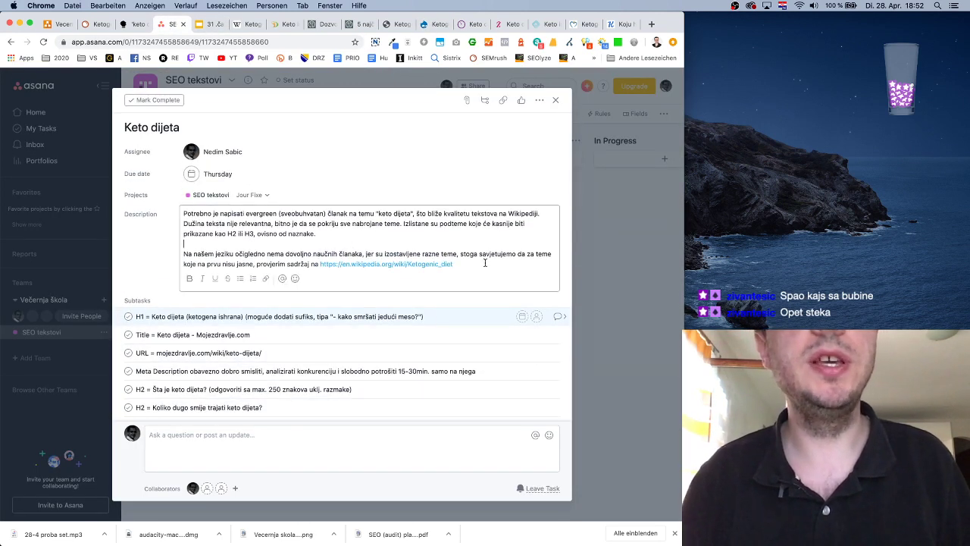
{"action": "key", "text": "Return"}
{"action": "key", "text": "Return"}
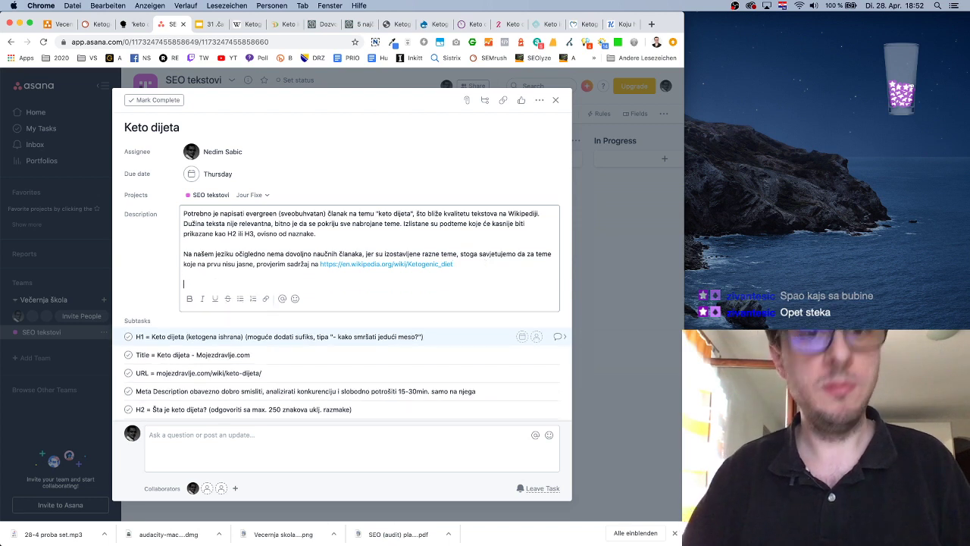
{"action": "type", "text": "P"}
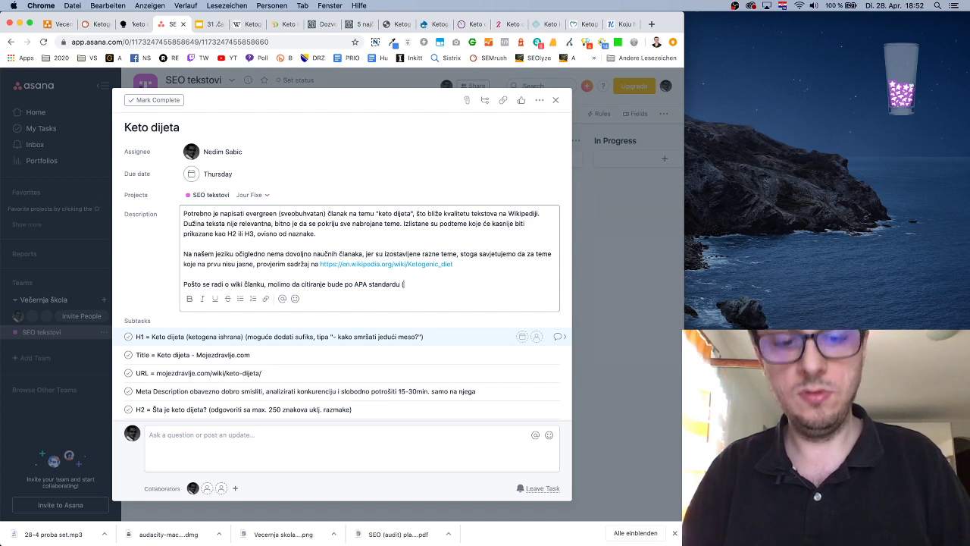
{"action": "type", "text": "ugledati se na"}
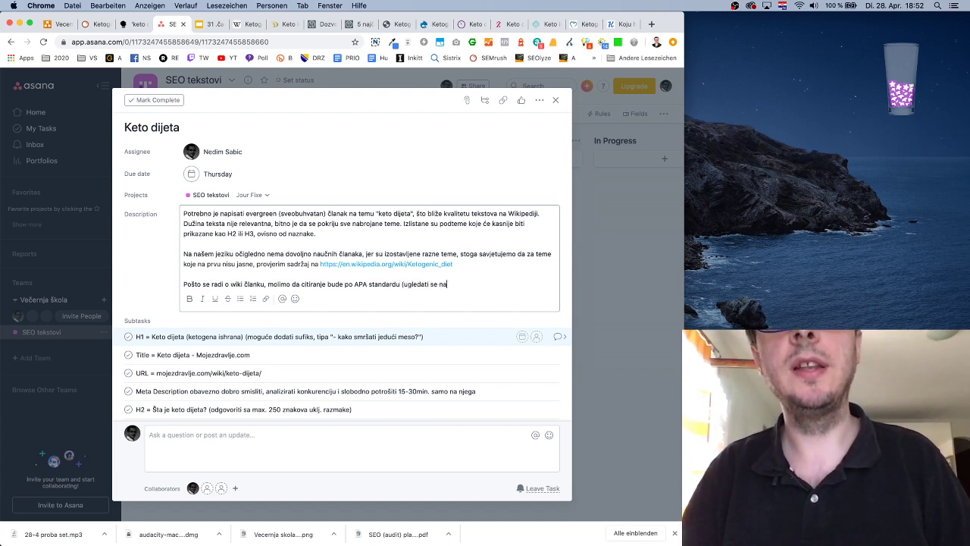
{"action": "key", "text": "BackSpace"}
{"action": "key", "text": "BackSpace"}
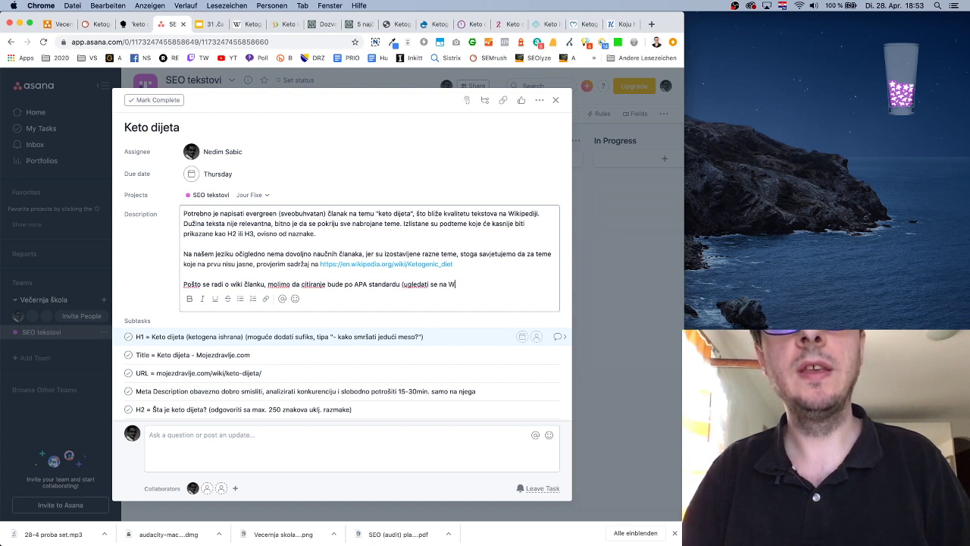
{"action": "type", "text": "ikipedij"}
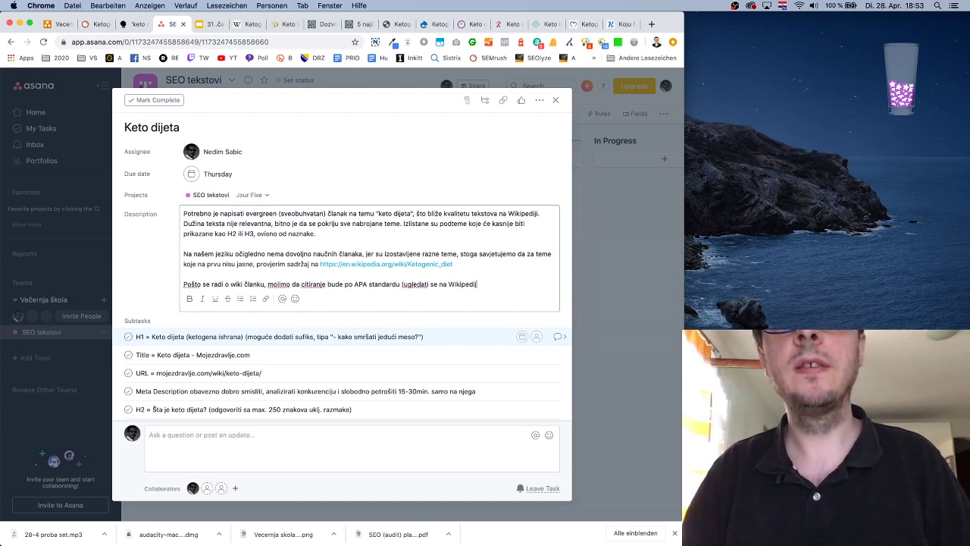
Finish the citation paragraph with ") i sve izvore na kraju navesti i po mogućnosti linkati."
{"action": "type", "text": "u) i sve linkove na kraj"}
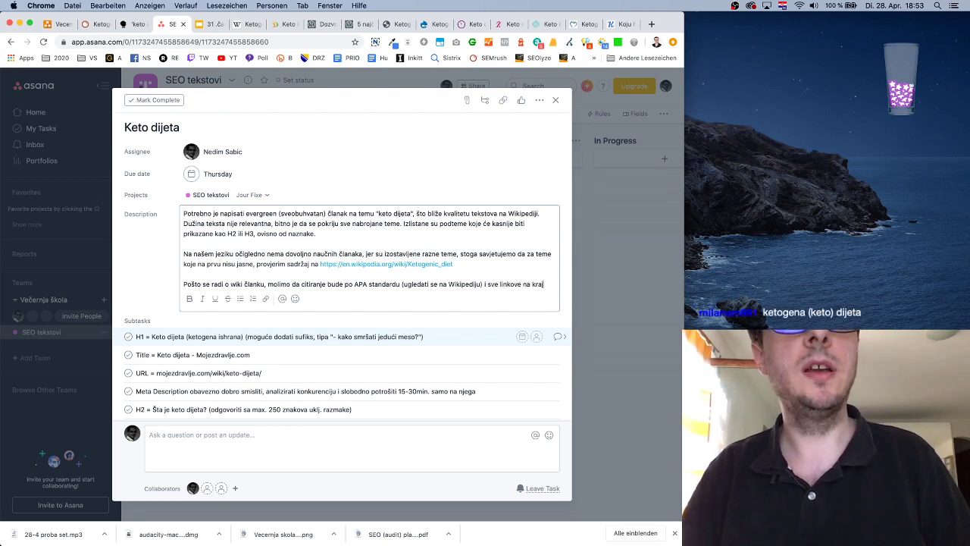
{"action": "type", "text": "u"}
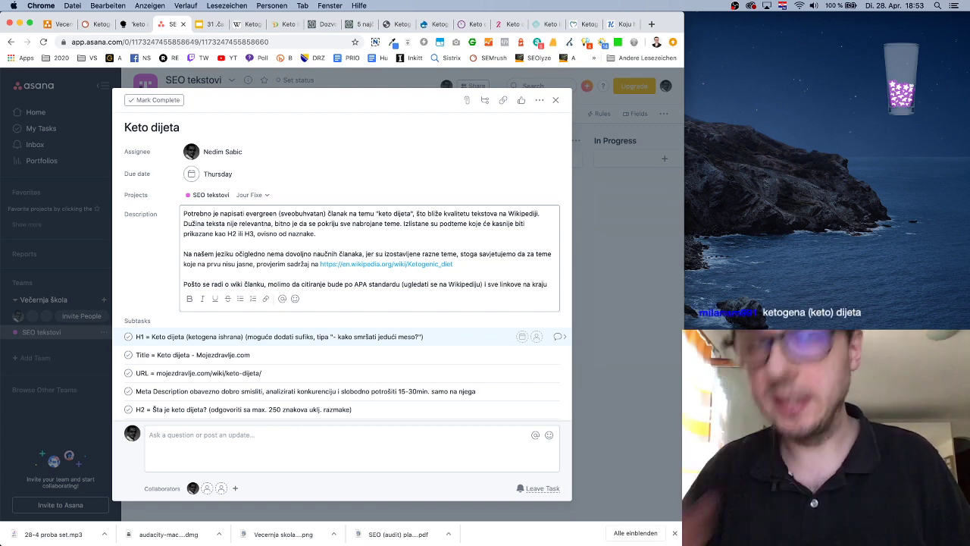
{"action": "double_click", "coordinate": [512, 280]}
{"action": "type", "text": "izvore"}
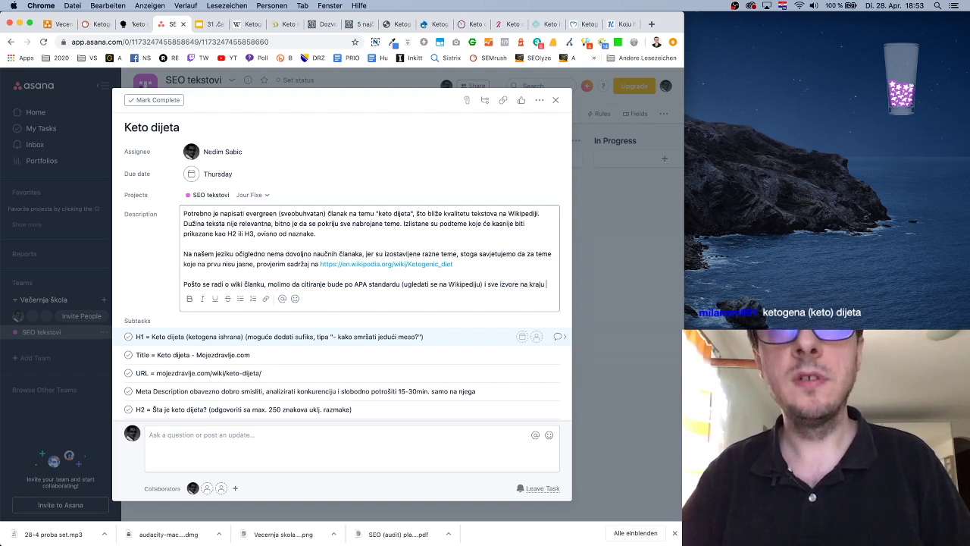
{"action": "type", "text": "nae"}
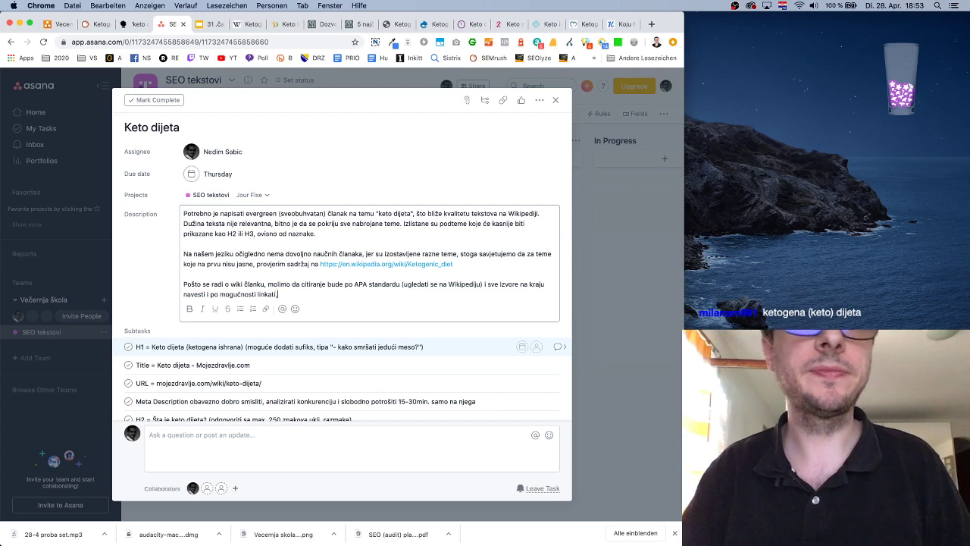
{"action": "type", "text": "."}
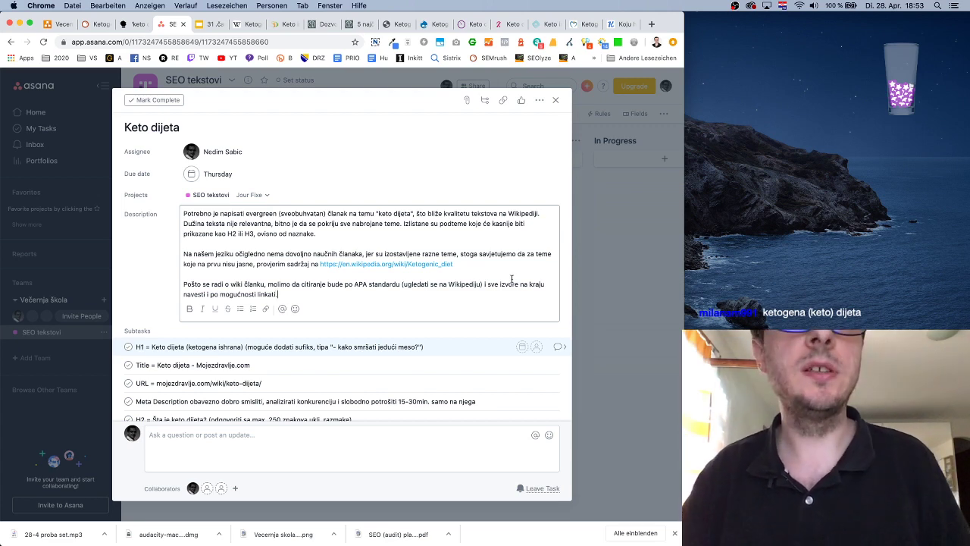
{"action": "left_click", "coordinate": [144, 283]}
Add the subtask "H2 = Izvori" at the end of the outline, below "H2 = Keto fitness (vježbanje)"
{"action": "scroll", "coordinate": [439, 347], "scroll_direction": "down", "scroll_amount": 10}
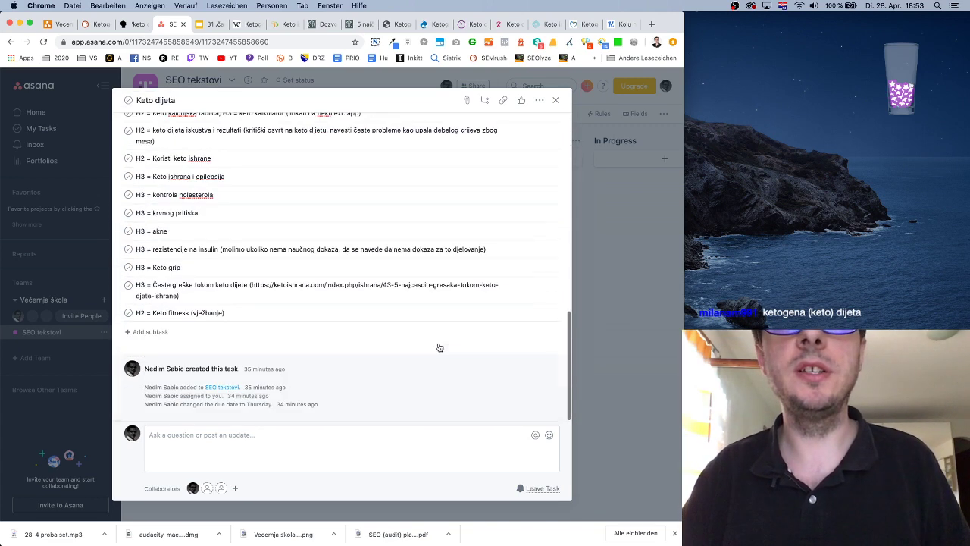
{"action": "left_click", "coordinate": [286, 316]}
{"action": "key", "text": "Return"}
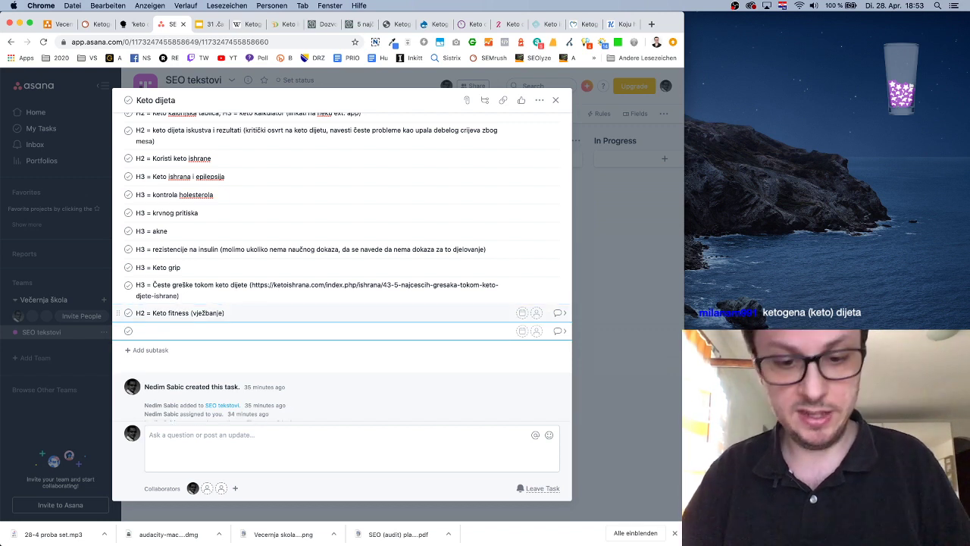
{"action": "type", "text": "H2 = Izvori"}
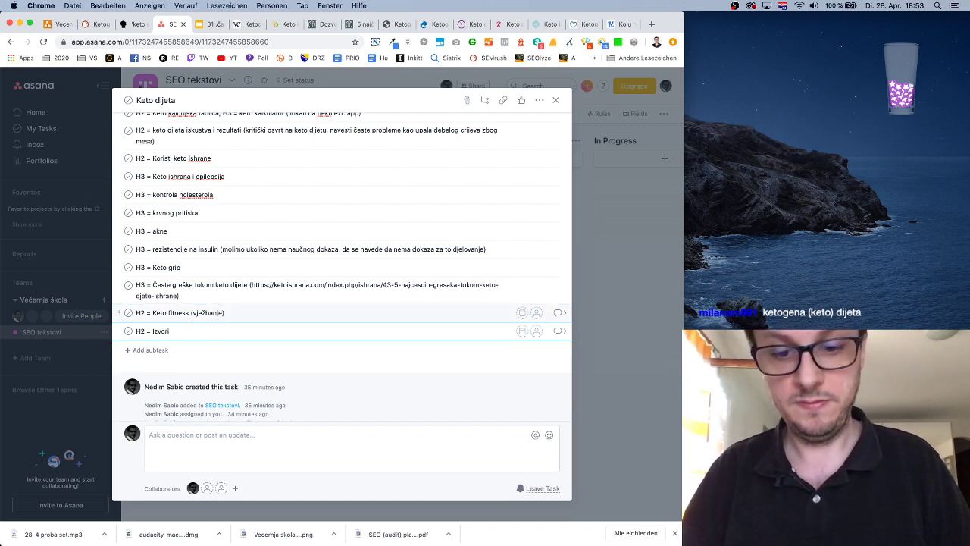
{"action": "scroll", "coordinate": [394, 319], "scroll_direction": "up", "scroll_amount": 10}
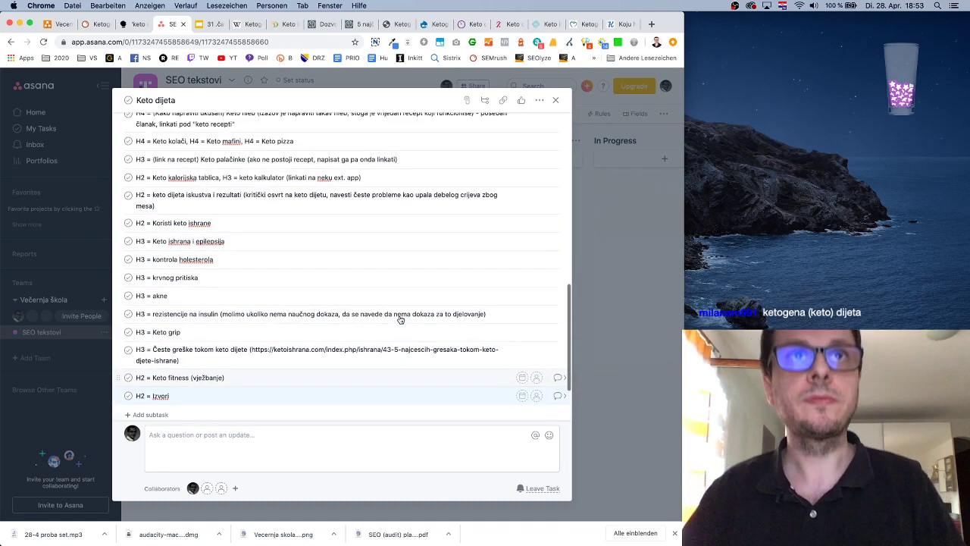
Inspect the HTML of citation [2] in the introduction of Wikipedia's Ketogenic diet article
{"action": "scroll", "coordinate": [400, 319], "scroll_direction": "up", "scroll_amount": 4}
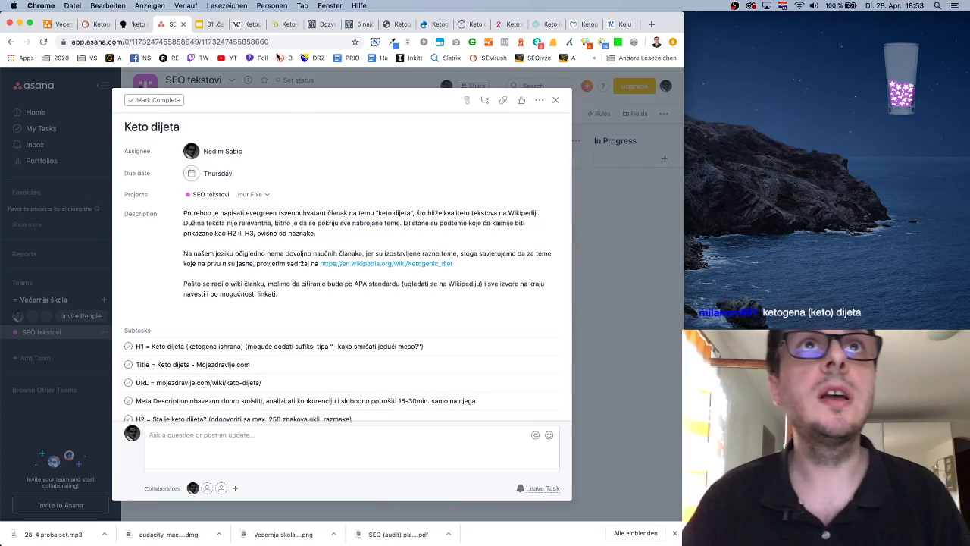
{"action": "left_click", "coordinate": [386, 24]}
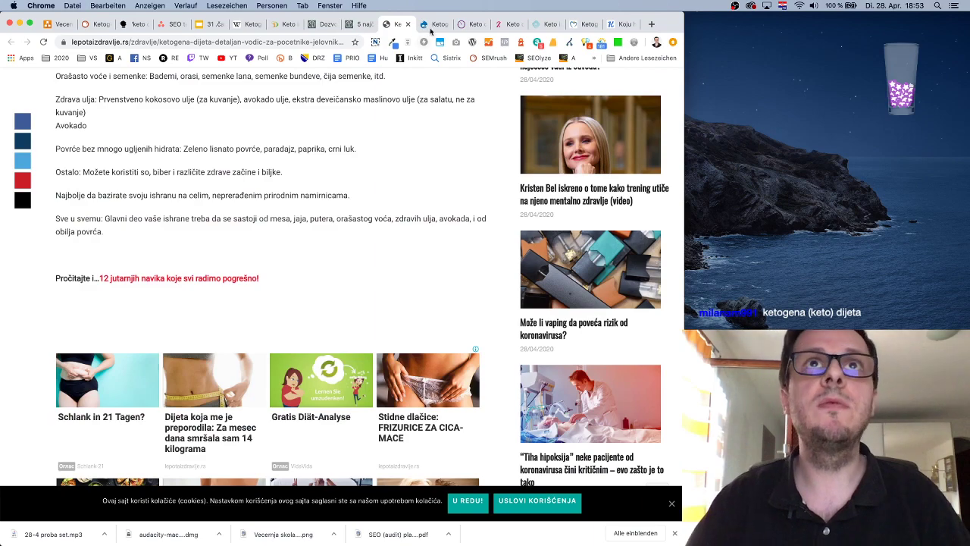
{"action": "left_click", "coordinate": [431, 25]}
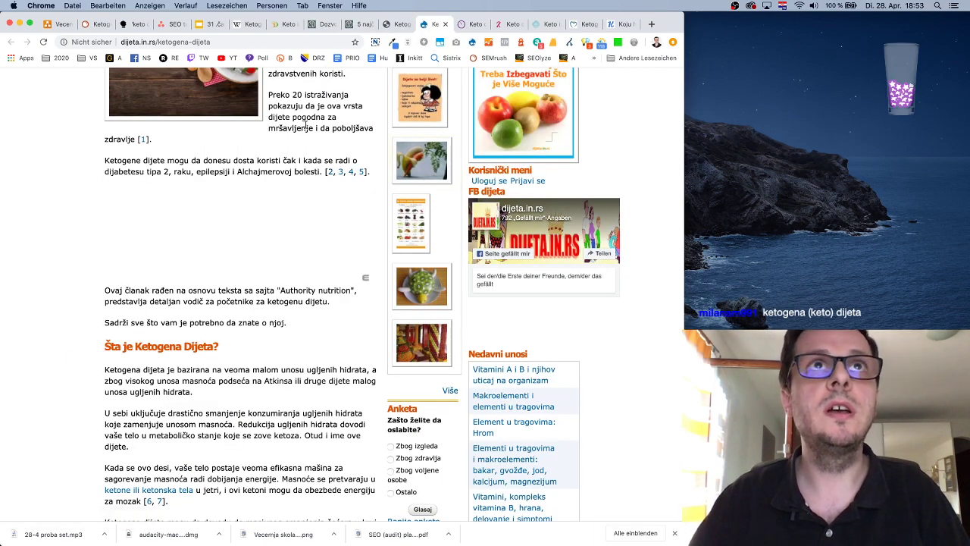
{"action": "left_click", "coordinate": [242, 26]}
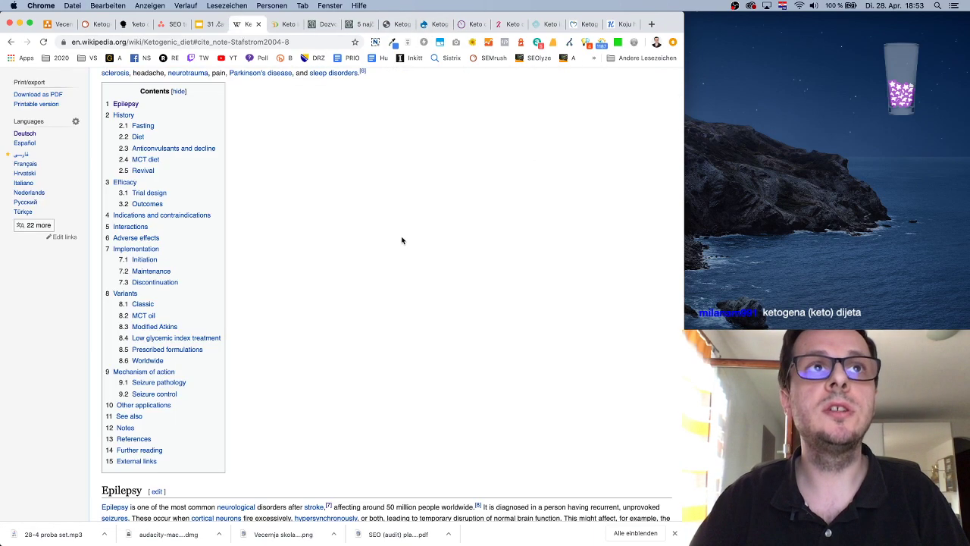
{"action": "scroll", "coordinate": [401, 240], "scroll_direction": "up", "scroll_amount": 5}
{"action": "mouse_move", "coordinate": [406, 209]}
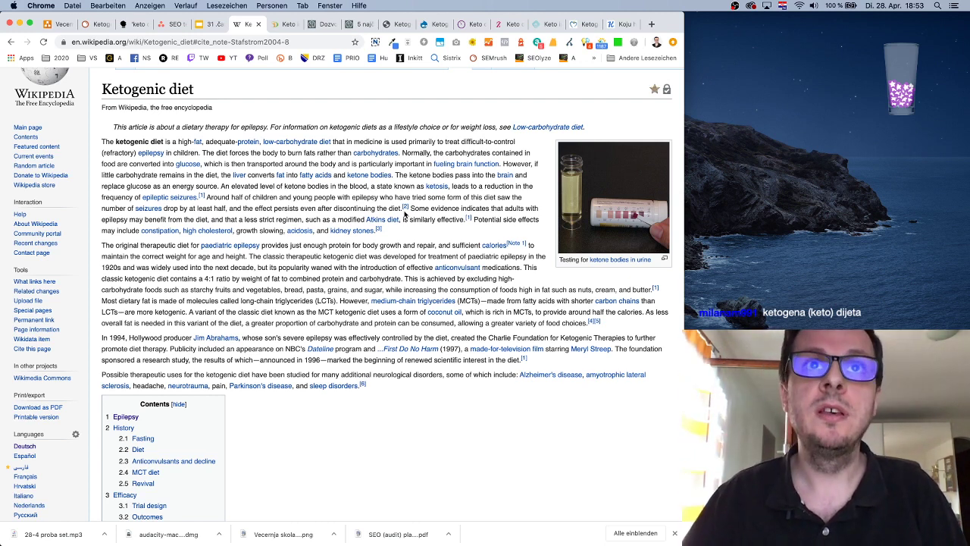
{"action": "right_click", "coordinate": [406, 210]}
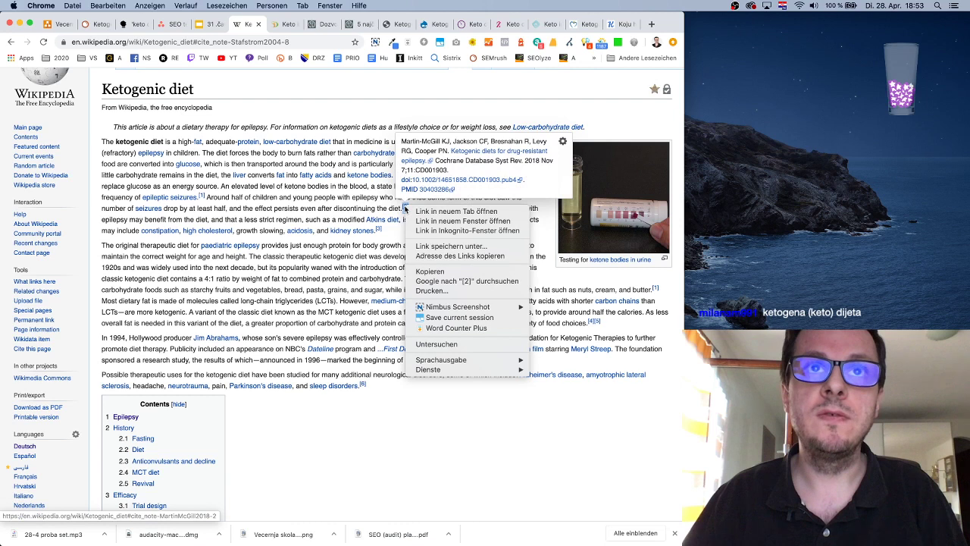
{"action": "left_click", "coordinate": [442, 345]}
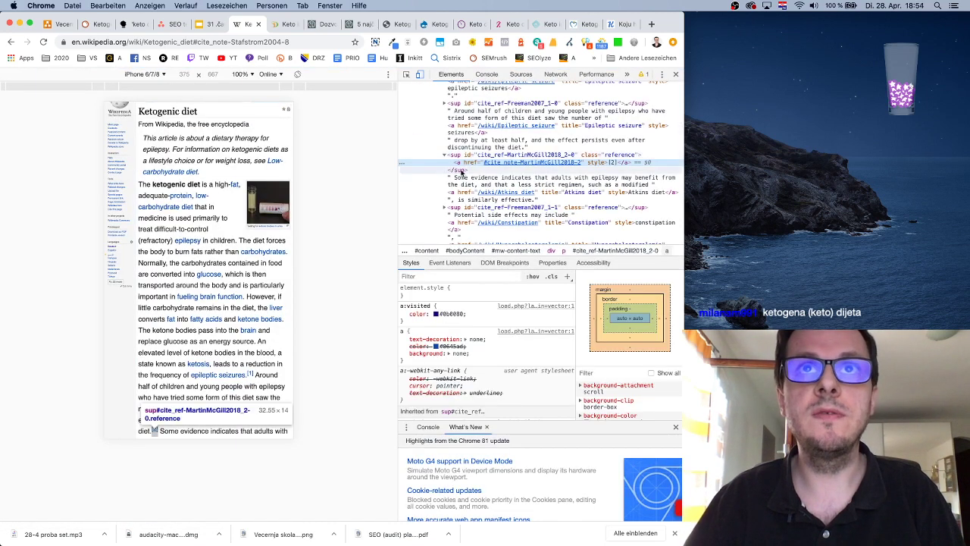
{"action": "left_click", "coordinate": [675, 74]}
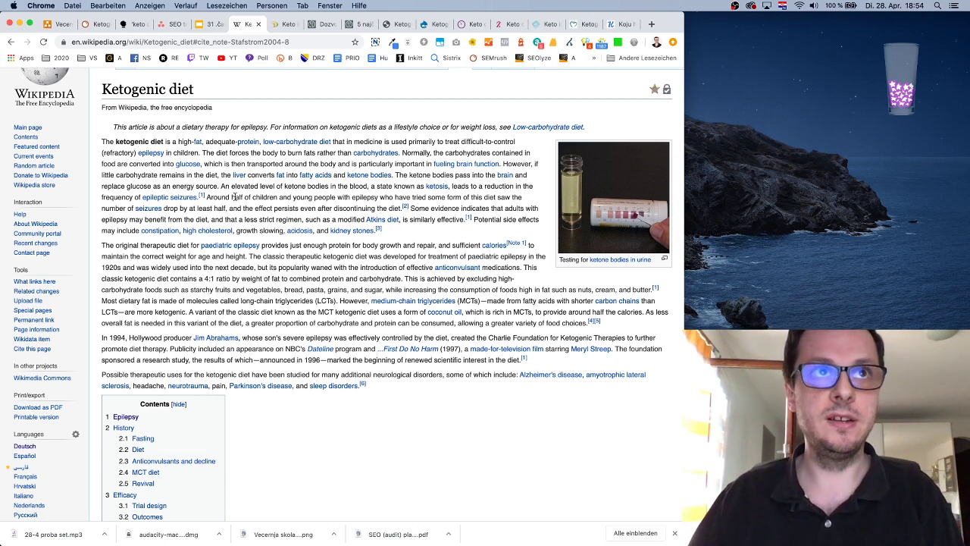
Examine the sentence supported by citation [2], its entry in the References list, and the article's introduction and contents
{"action": "left_click_drag", "start_coordinate": [208, 196], "coordinate": [397, 210]}
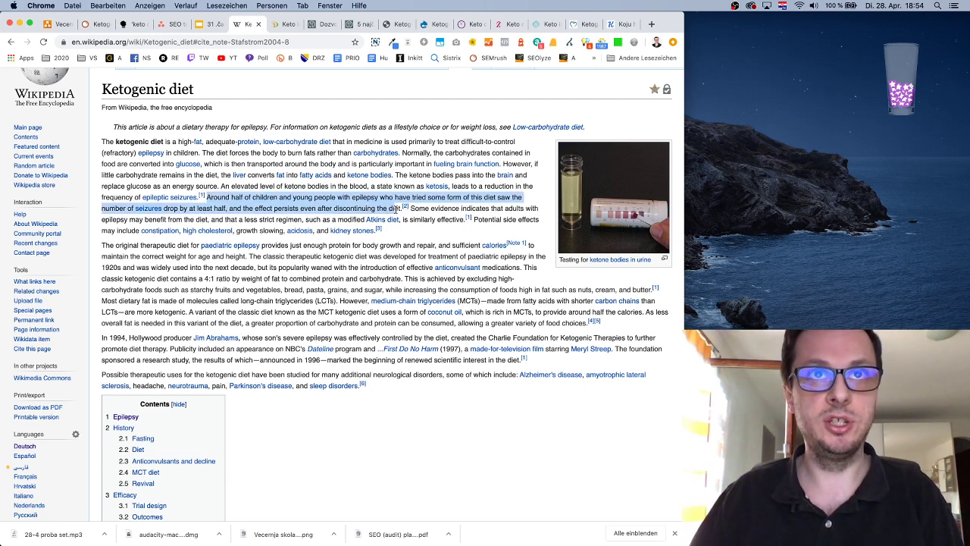
{"action": "left_click", "coordinate": [404, 217]}
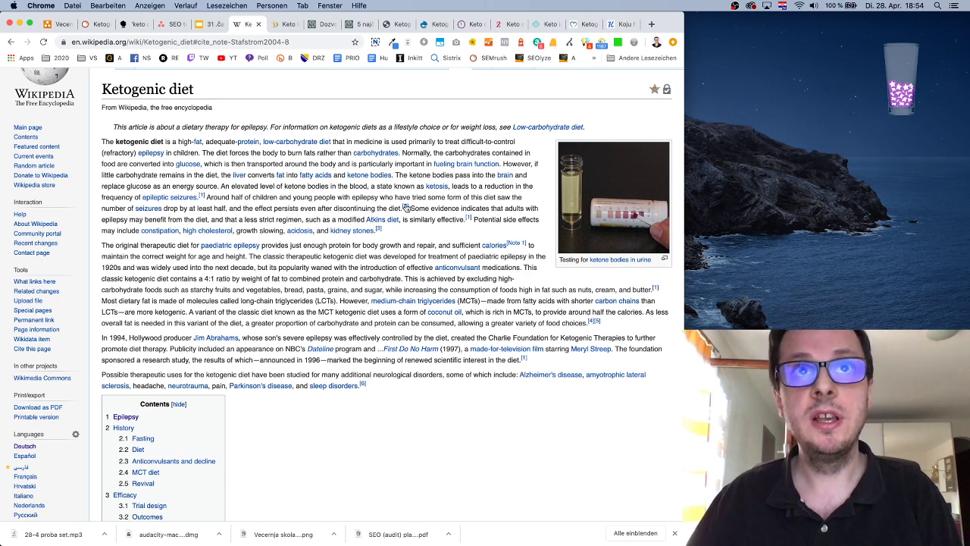
{"action": "left_click", "coordinate": [405, 207]}
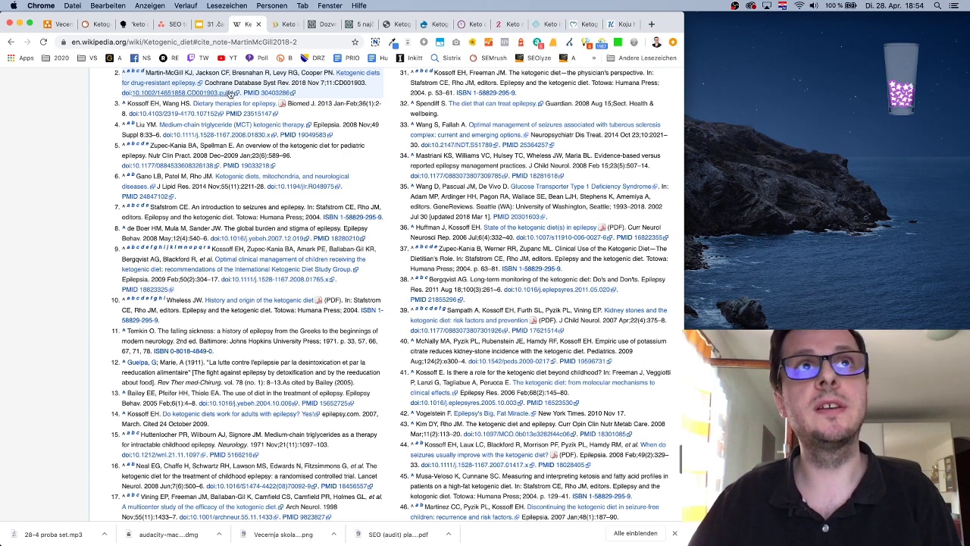
{"action": "scroll", "coordinate": [201, 95], "scroll_direction": "up", "scroll_amount": 3}
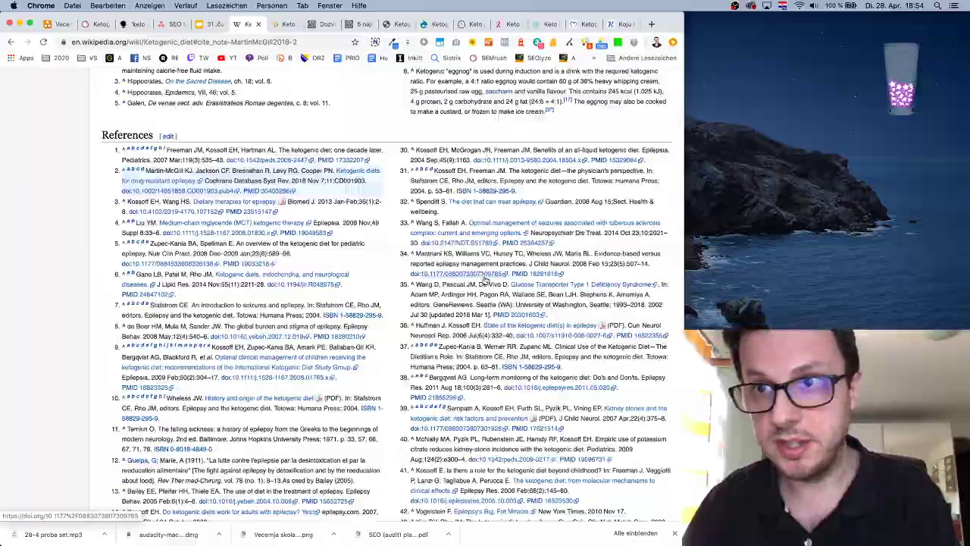
{"action": "scroll", "coordinate": [482, 274], "scroll_direction": "up", "scroll_amount": 10}
{"action": "scroll", "coordinate": [482, 268], "scroll_direction": "up", "scroll_amount": 20}
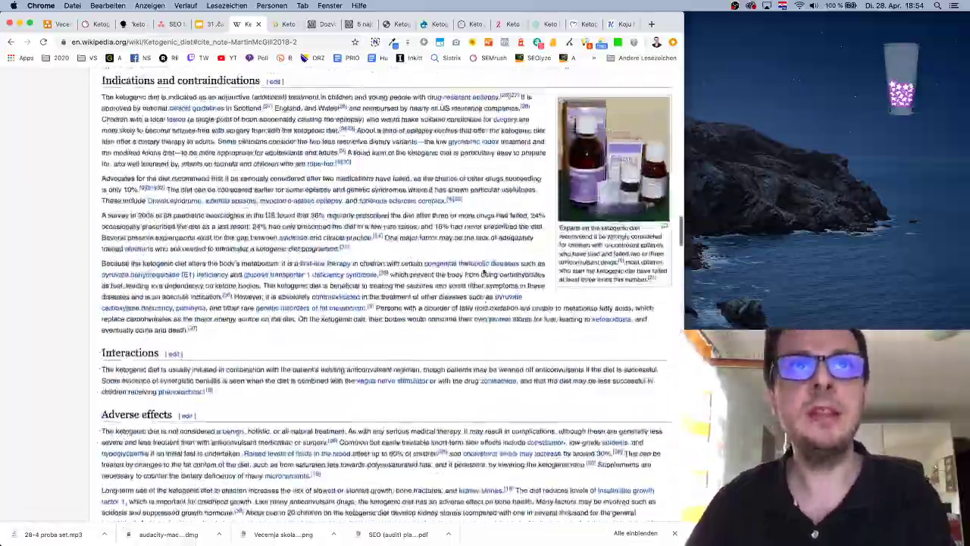
{"action": "scroll", "coordinate": [431, 195], "scroll_direction": "up", "scroll_amount": 15}
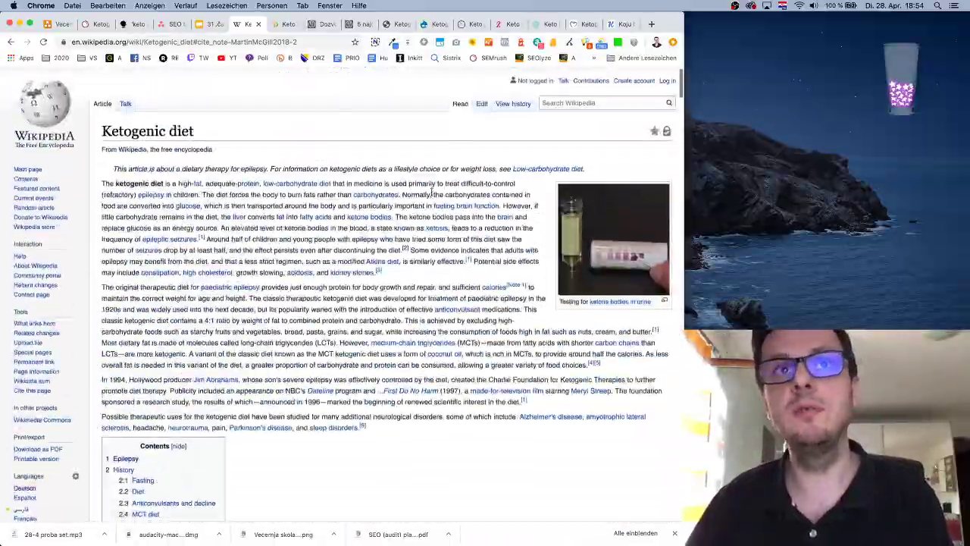
{"action": "scroll", "coordinate": [431, 192], "scroll_direction": "down", "scroll_amount": 3}
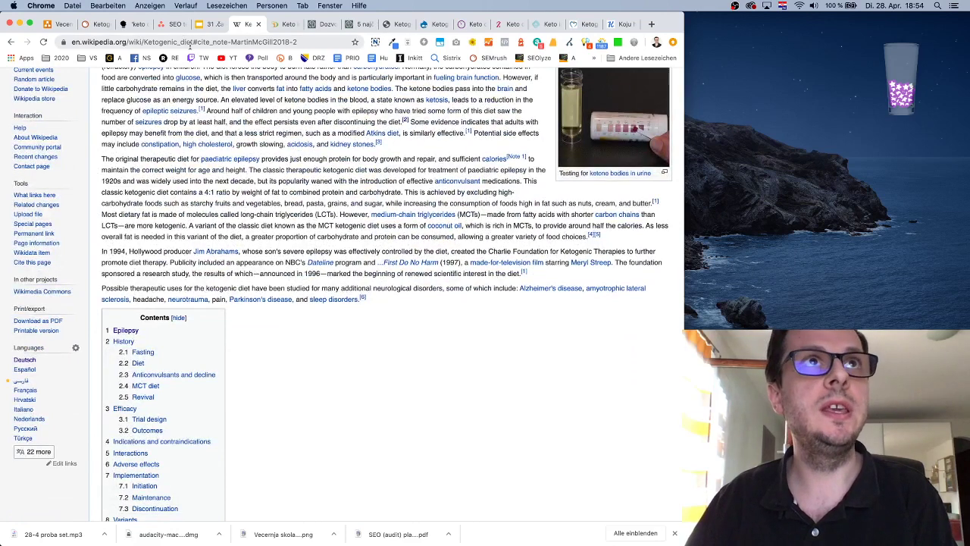
Return to the Asana task and add the subtask "TOC" directly below the H1 subtask
{"action": "left_click", "coordinate": [170, 25]}
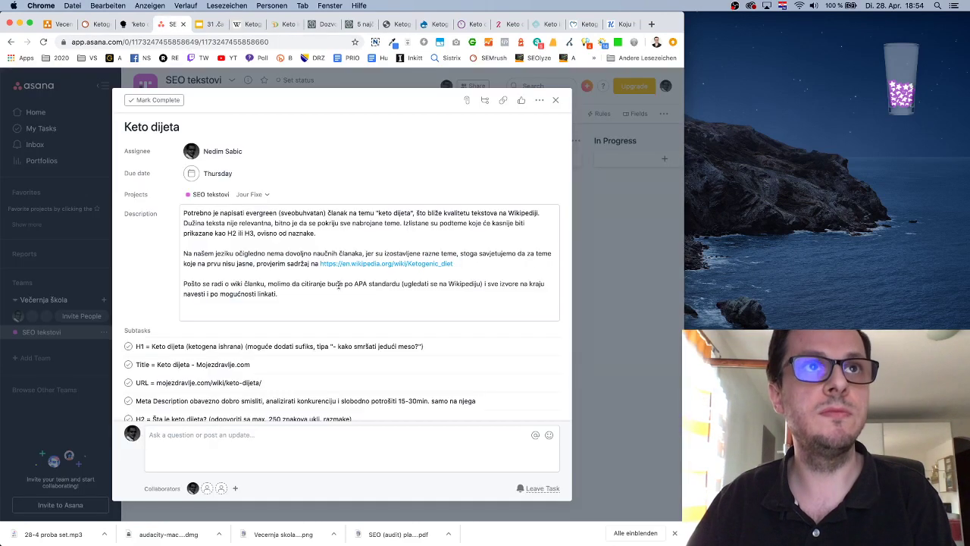
{"action": "scroll", "coordinate": [241, 271], "scroll_direction": "down", "scroll_amount": 4}
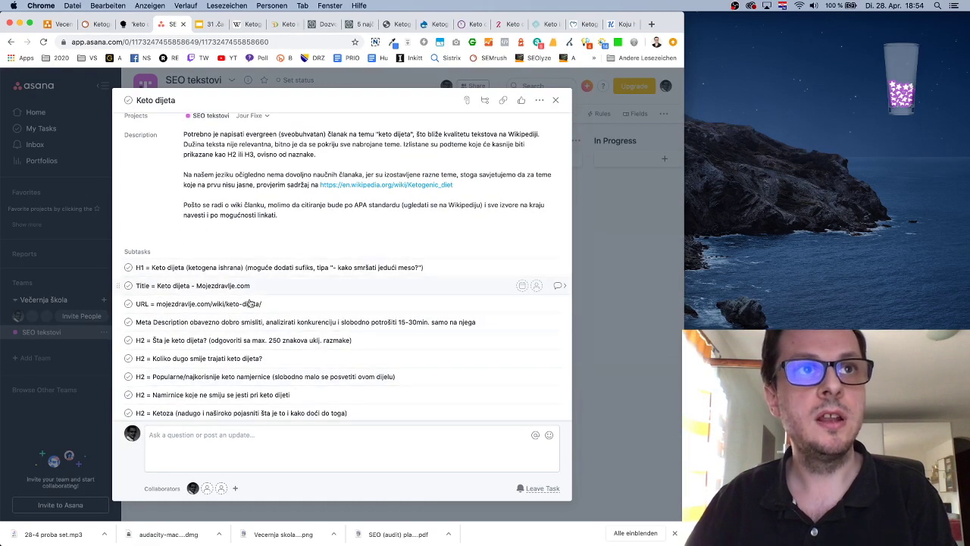
{"action": "left_click", "coordinate": [433, 267]}
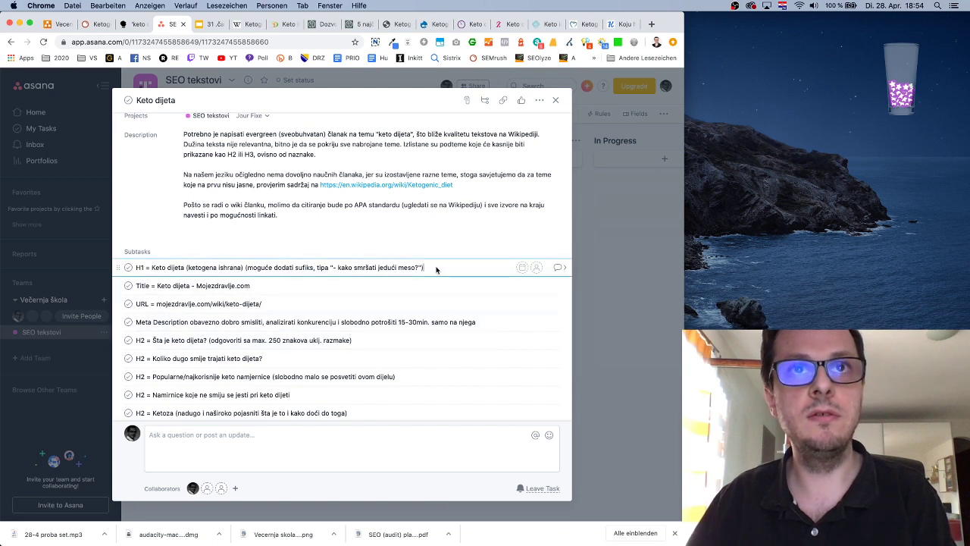
{"action": "key", "text": "Return"}
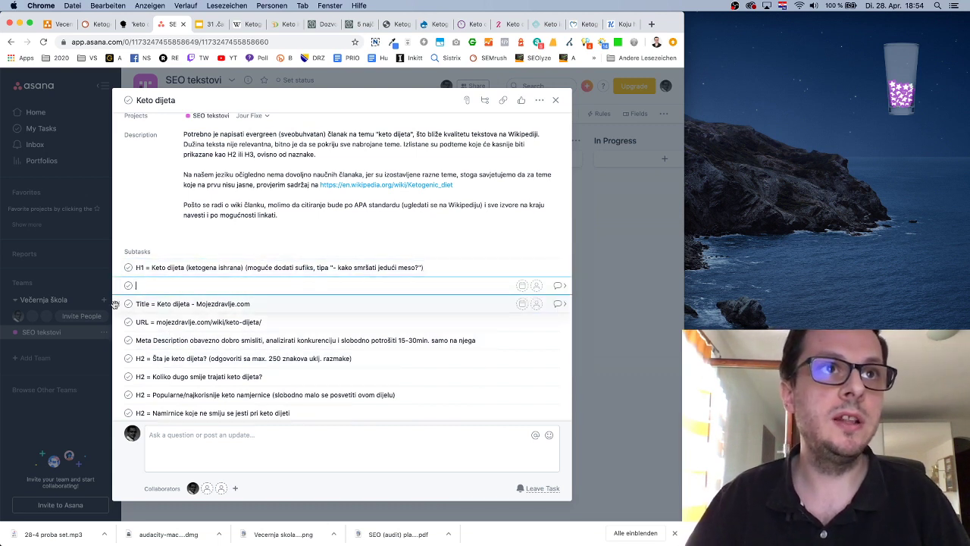
{"action": "left_click_drag", "start_coordinate": [117, 304], "coordinate": [117, 259]}
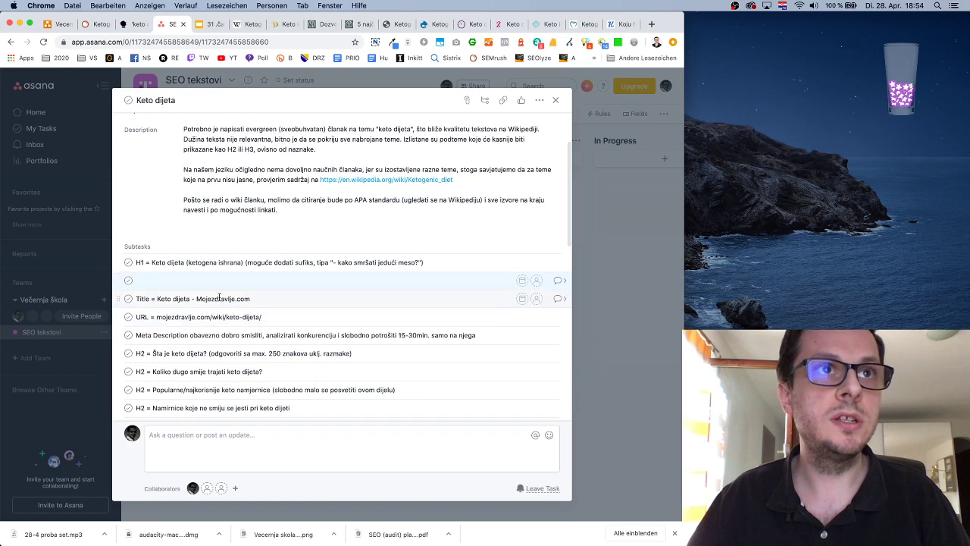
{"action": "left_click", "coordinate": [119, 280]}
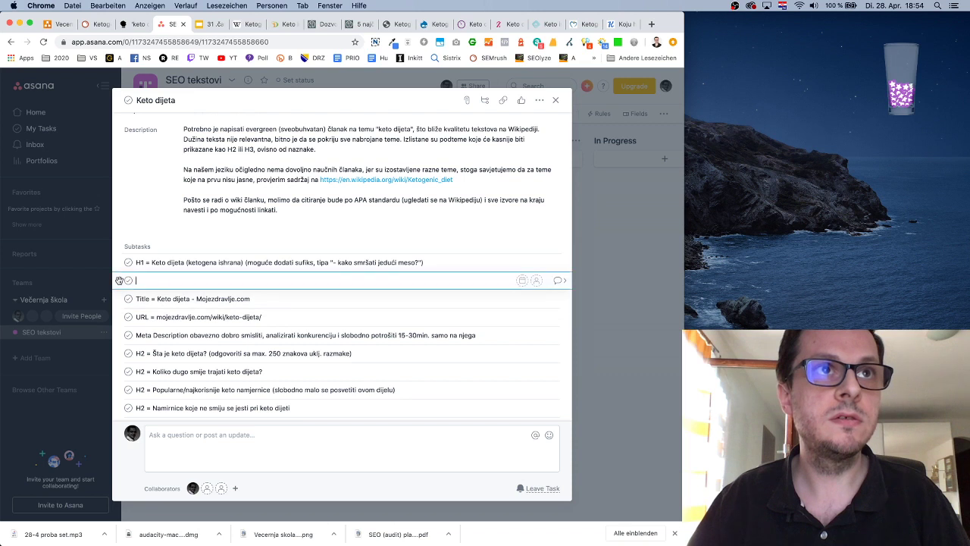
{"action": "type", "text": "TOC"}
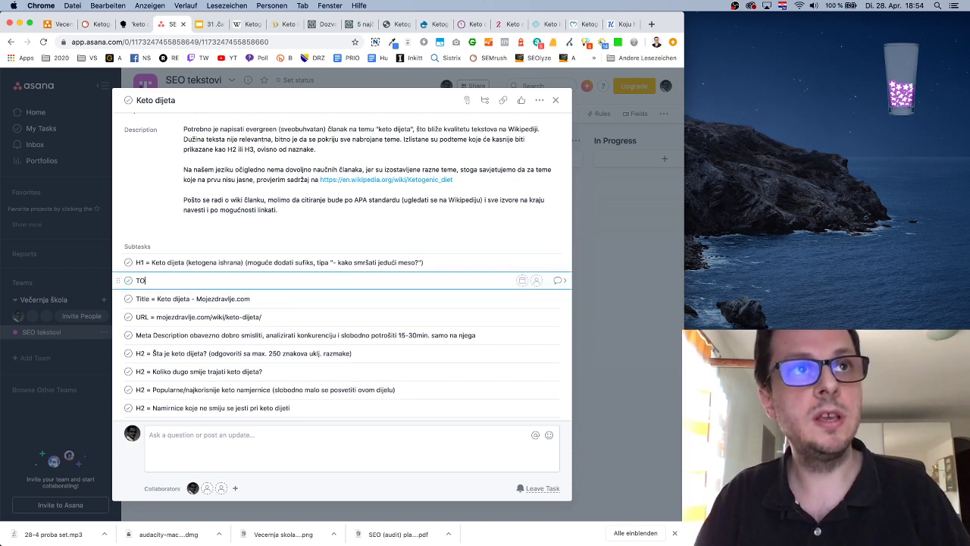
{"action": "left_click", "coordinate": [169, 224]}
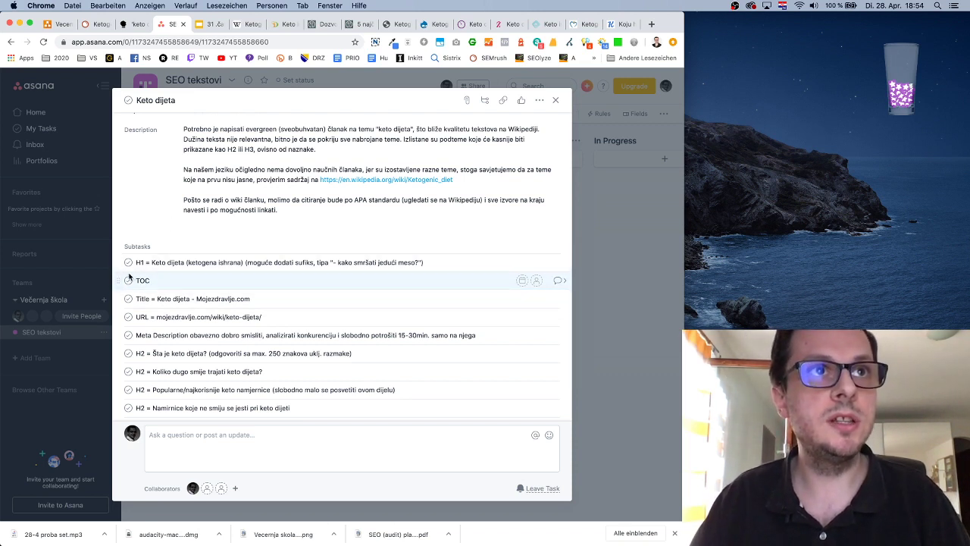
Reorder the subtasks so URL, Title and Meta Description stand in that order above the H1 subtask
{"action": "left_click_drag", "start_coordinate": [119, 298], "coordinate": [118, 262]}
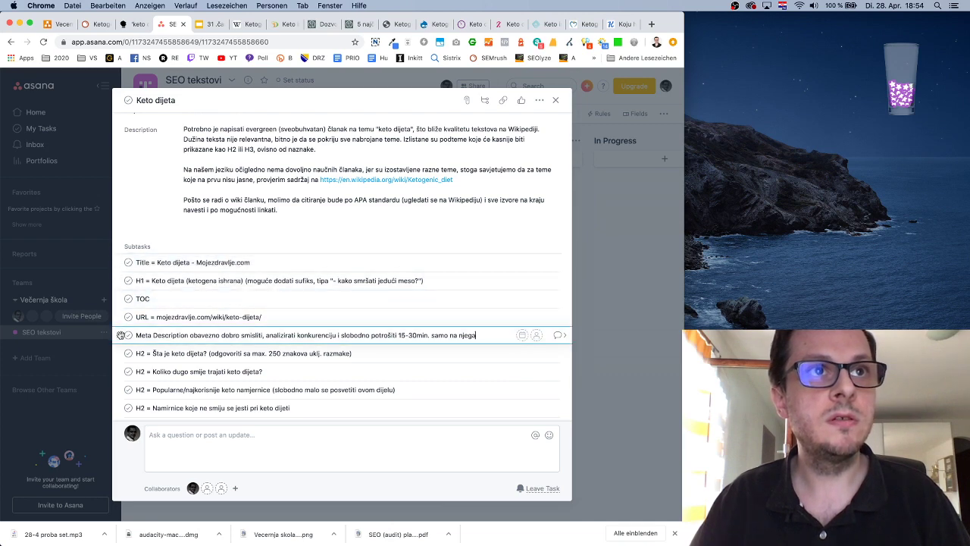
{"action": "left_click_drag", "start_coordinate": [121, 334], "coordinate": [119, 274]}
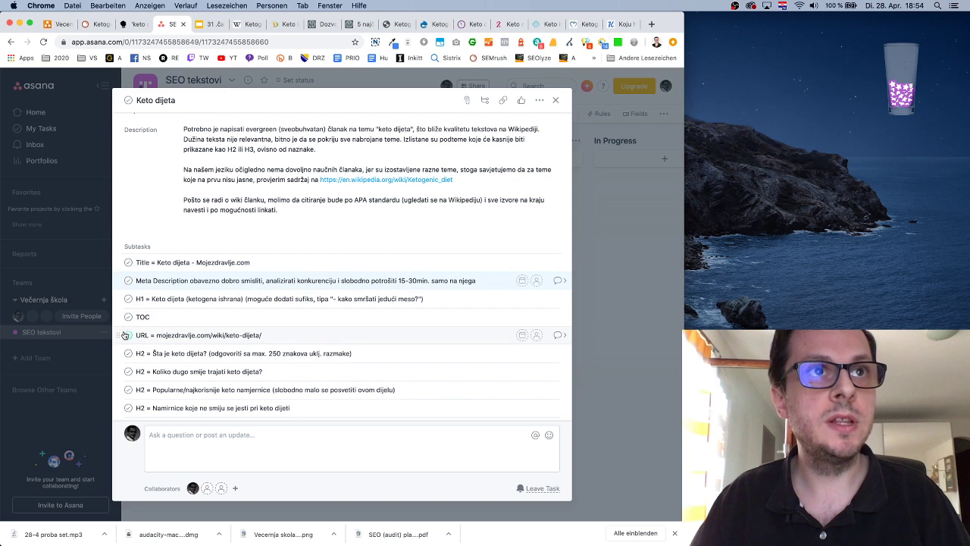
{"action": "left_click_drag", "start_coordinate": [128, 336], "coordinate": [119, 258]}
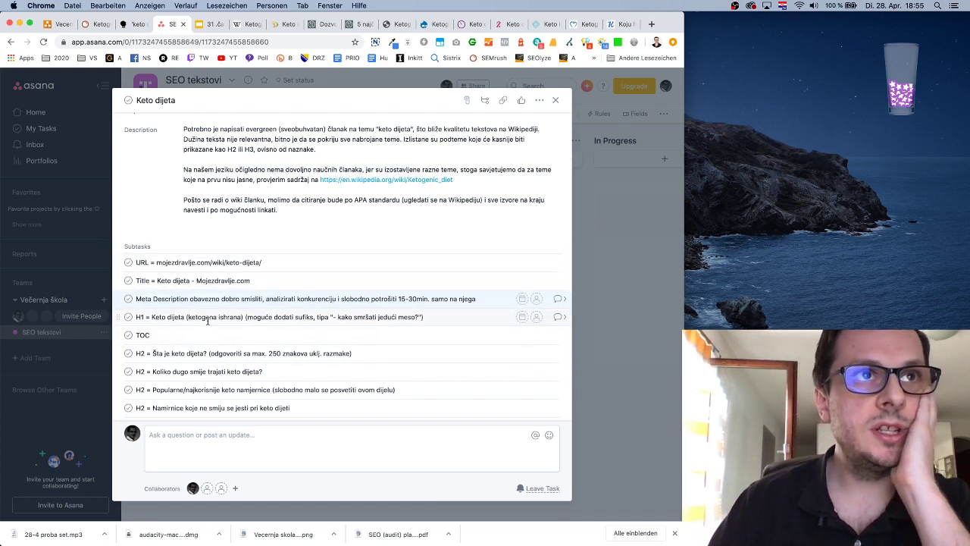
{"action": "left_click", "coordinate": [354, 339]}
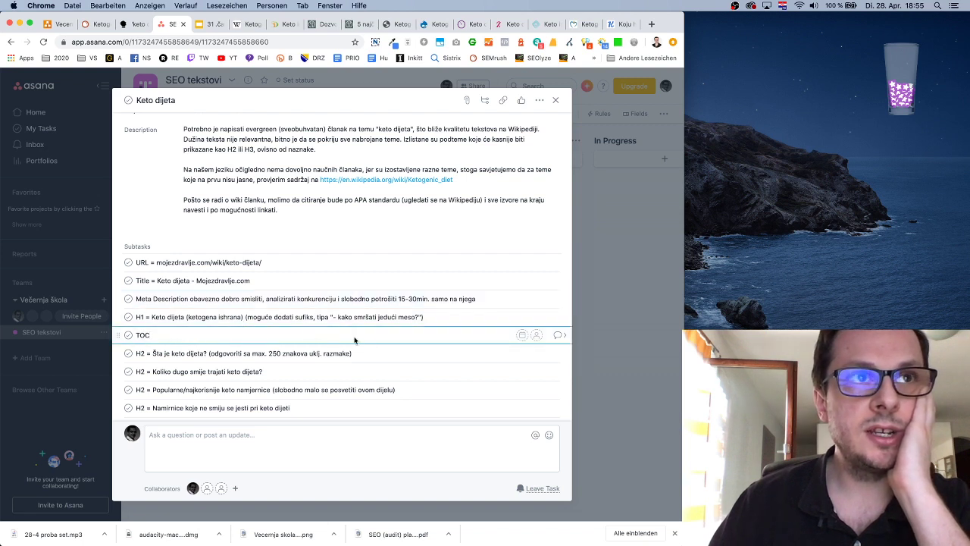
{"action": "left_click", "coordinate": [564, 335]}
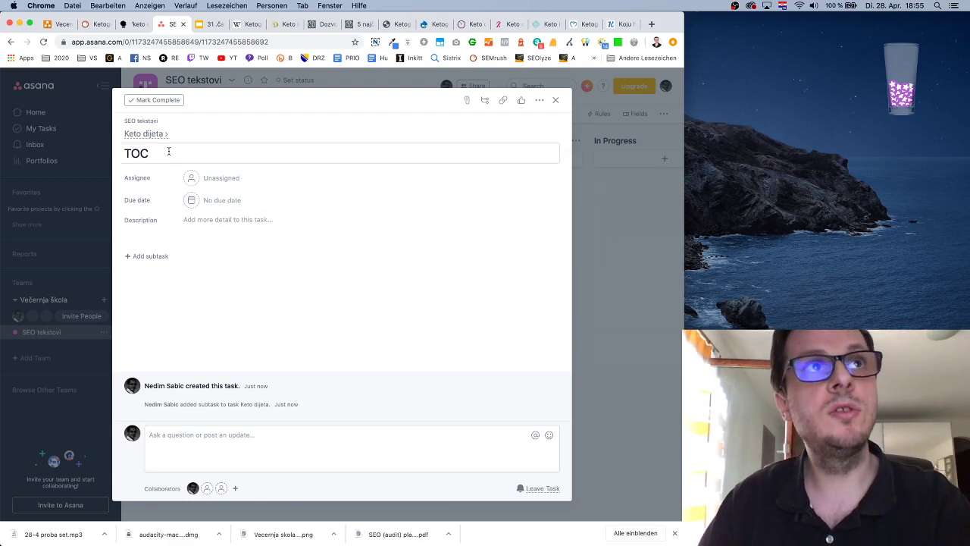
{"action": "left_click", "coordinate": [144, 133]}
{"action": "scroll", "coordinate": [294, 336], "scroll_direction": "down", "scroll_amount": 5}
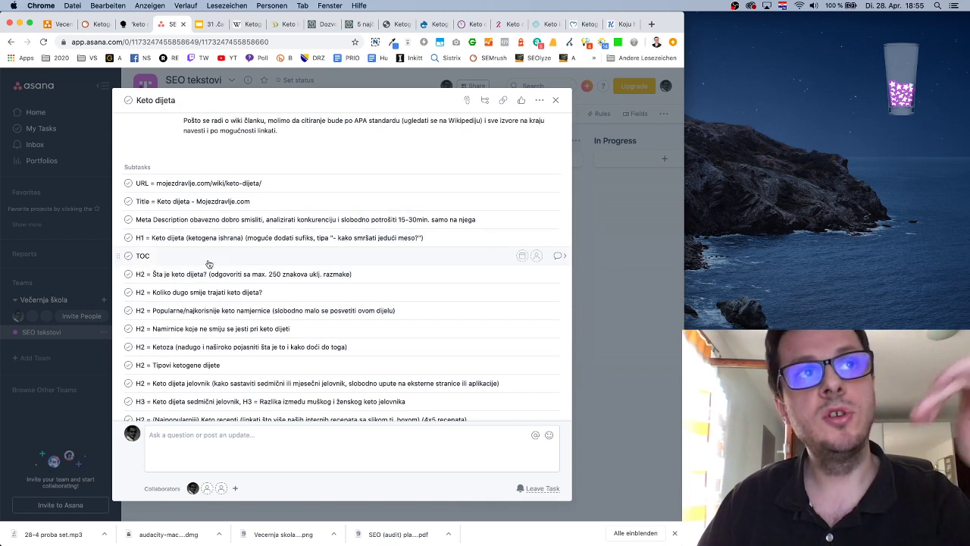
{"action": "left_click", "coordinate": [310, 257]}
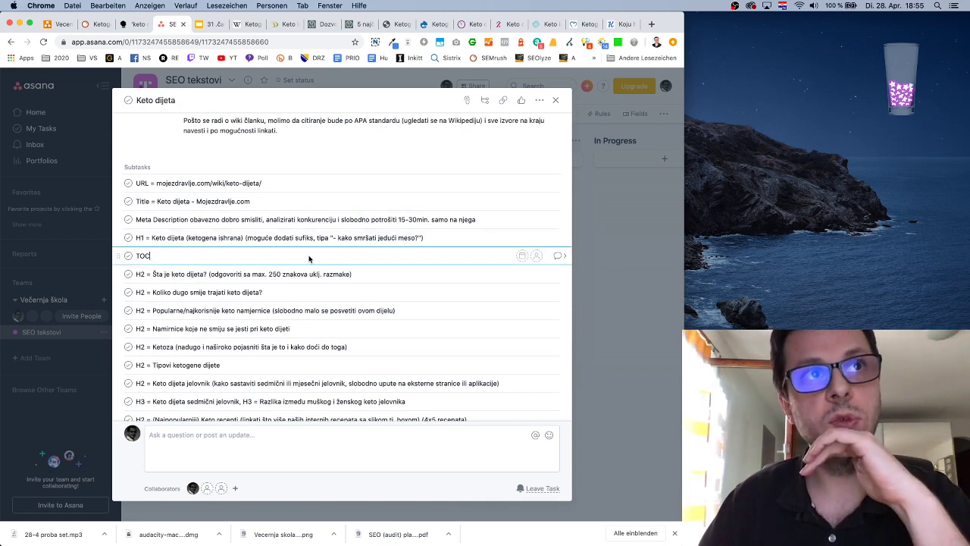
Capture a screenshot of the Contents box in Wikipedia's Ketogenic diet article and attach it to the TOC subtask
{"action": "left_click", "coordinate": [561, 256]}
{"action": "key", "text": "ctrl+Tab"}
{"action": "key", "text": "ctrl+Tab"}
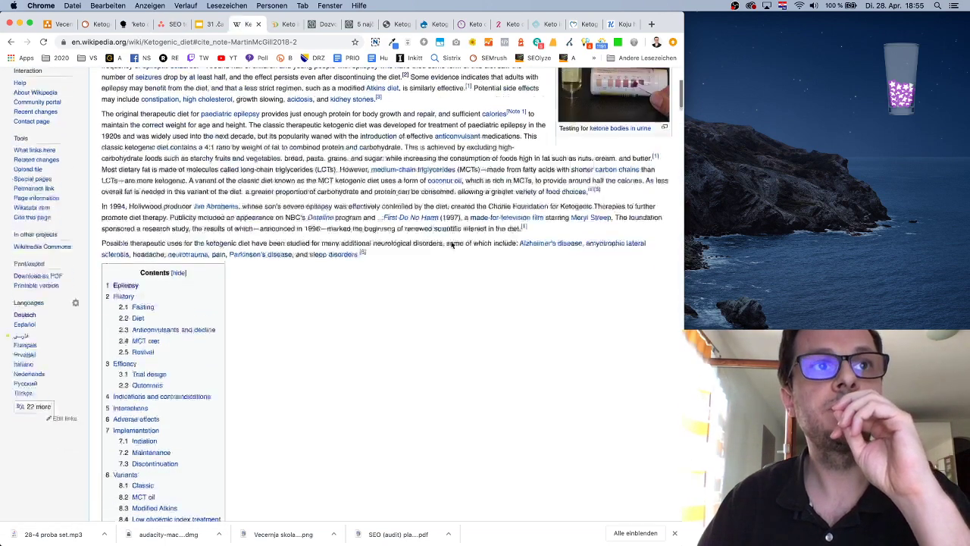
{"action": "scroll", "coordinate": [451, 244], "scroll_direction": "down", "scroll_amount": 5}
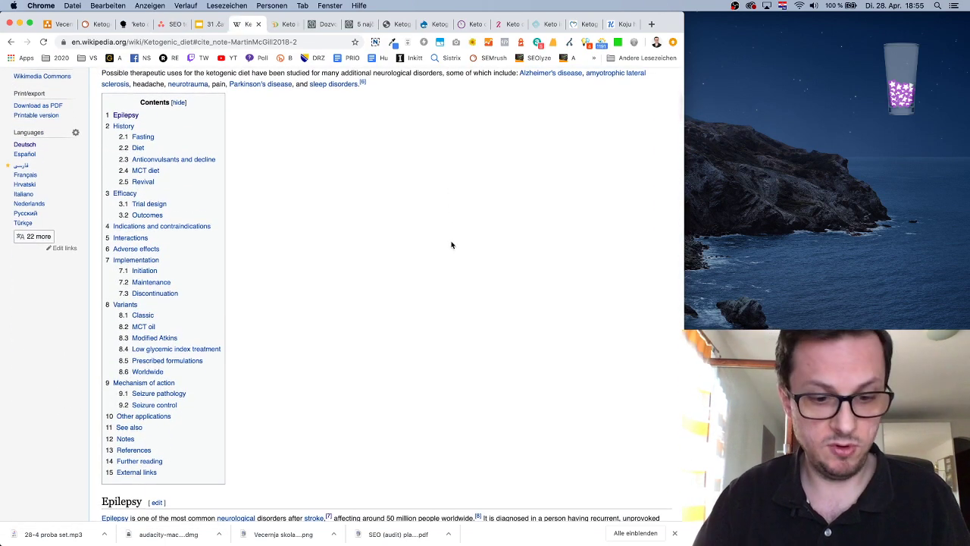
{"action": "left_click_drag", "start_coordinate": [100, 92], "coordinate": [226, 484]}
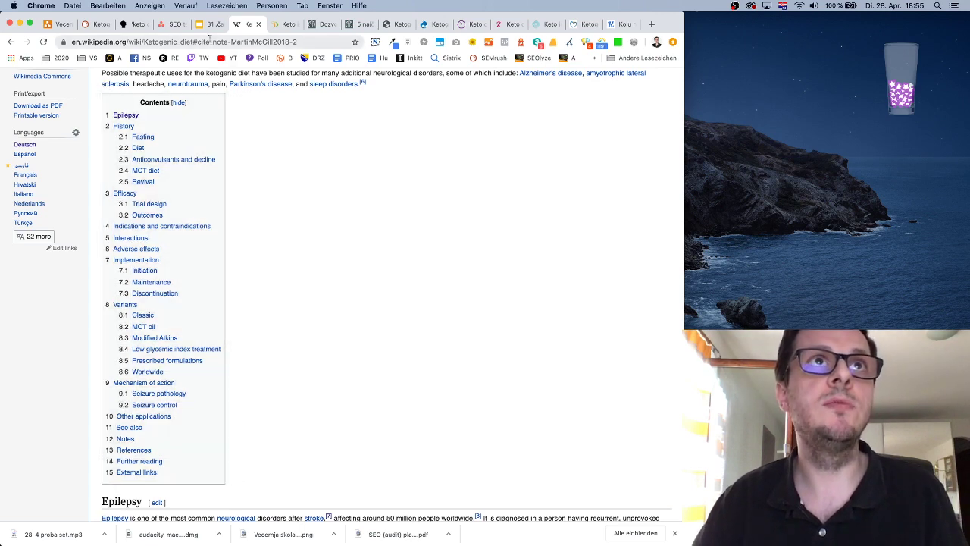
{"action": "left_click", "coordinate": [173, 24]}
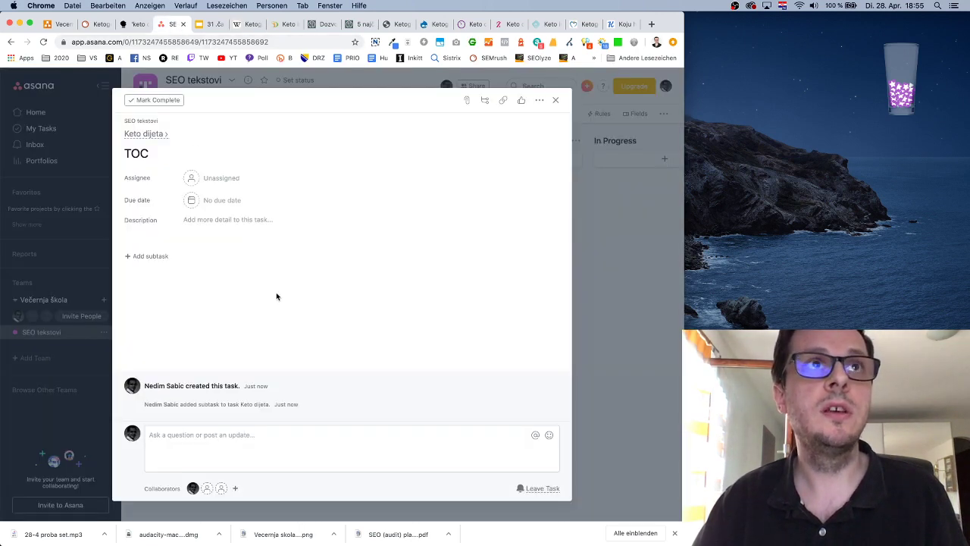
{"action": "left_click_drag", "start_coordinate": [872, 485], "coordinate": [334, 278]}
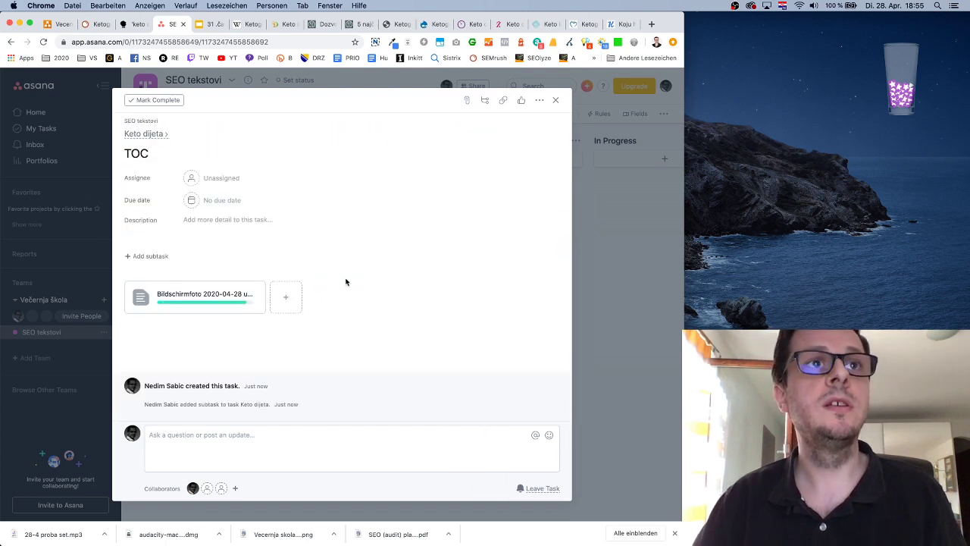
Add the description "TOC treba da liči na TOC iz wikipedije. Vidi prilog." to the TOC subtask and return to the Keto dijeta task
{"action": "left_click", "coordinate": [220, 220]}
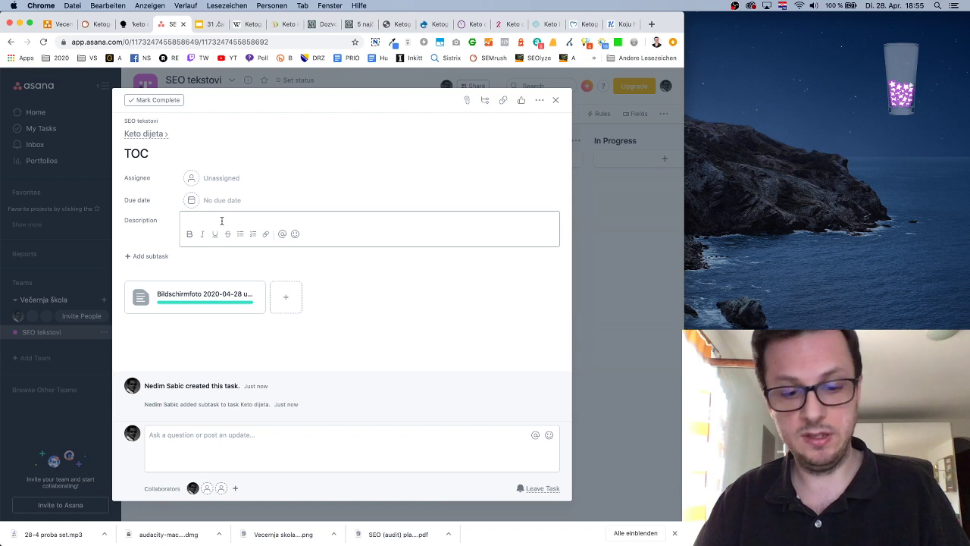
{"action": "type", "text": "TOC treba da "}
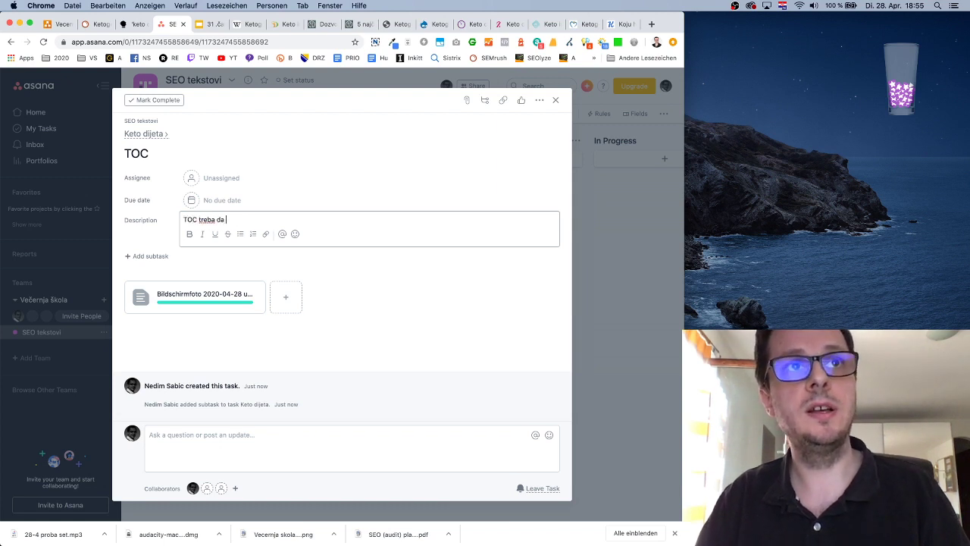
{"action": "type", "text": "liči na TOC iz wikipedije. Vidi prilog."}
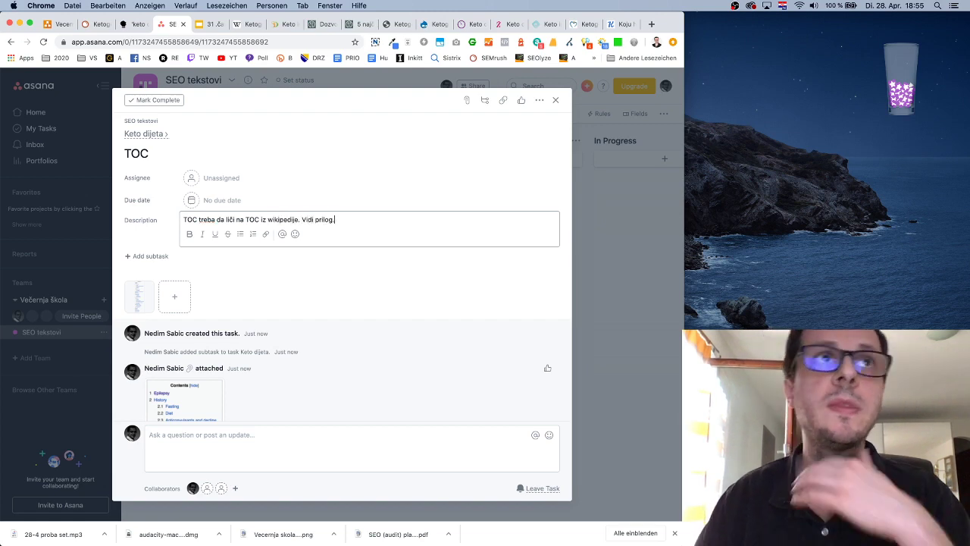
{"action": "left_click", "coordinate": [144, 133]}
{"action": "scroll", "coordinate": [265, 241], "scroll_direction": "down", "scroll_amount": 5}
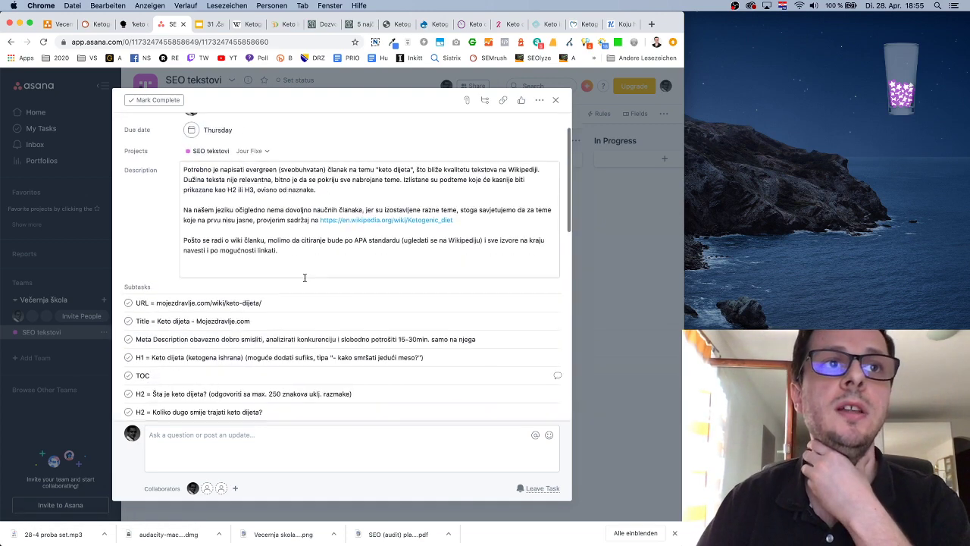
{"action": "scroll", "coordinate": [206, 268], "scroll_direction": "up", "scroll_amount": 2}
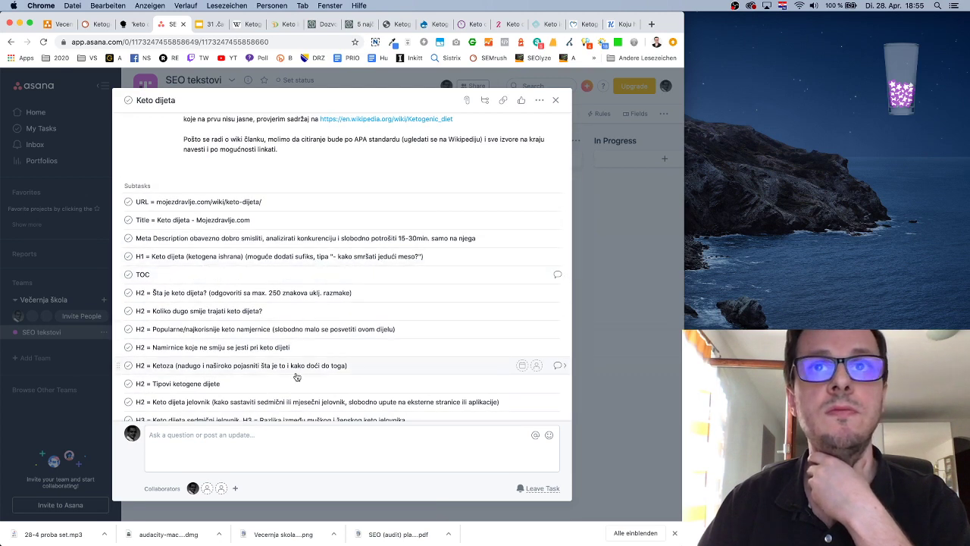
{"action": "left_click", "coordinate": [427, 276]}
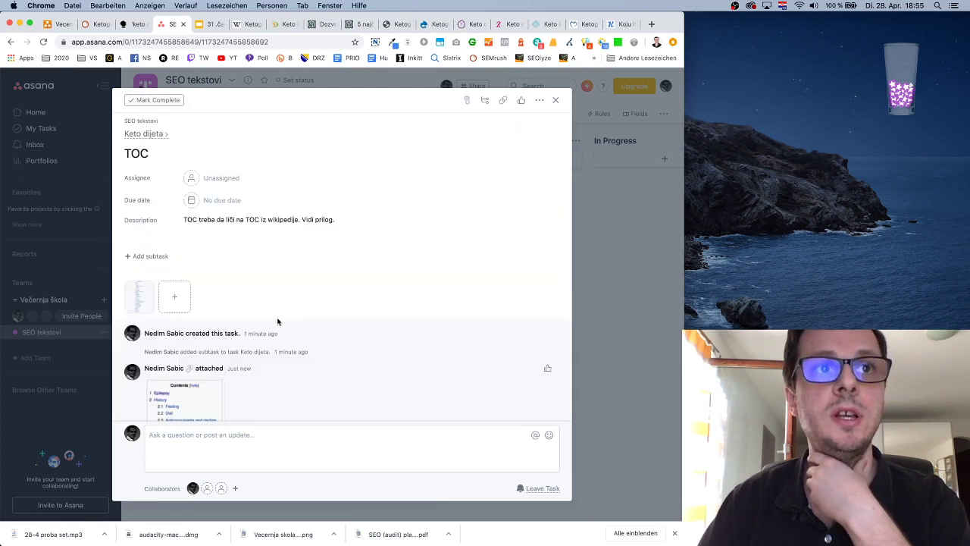
{"action": "left_click", "coordinate": [145, 134]}
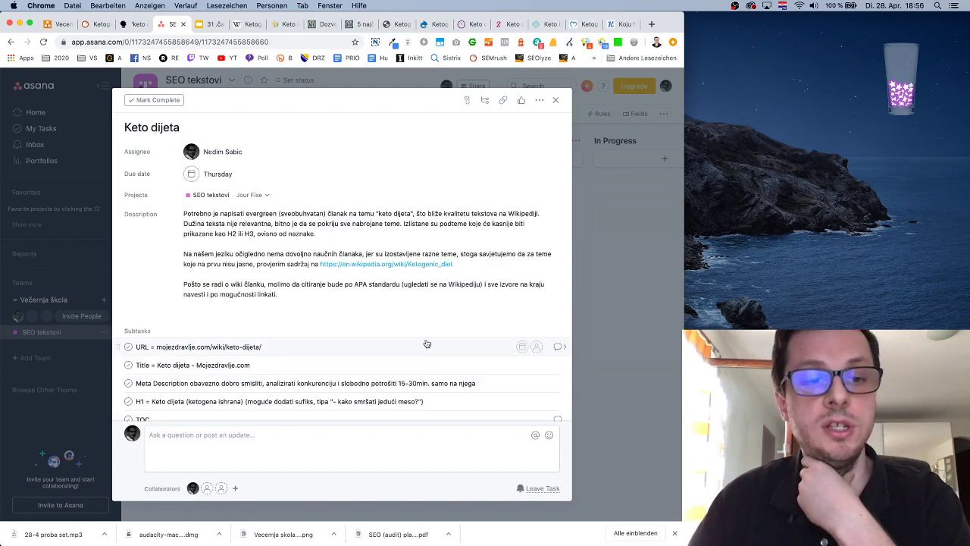
Compare the subtask outline with the dijeta.in.rs article's headings, examining the sections on diet types, weight loss and diabetes
{"action": "scroll", "coordinate": [382, 355], "scroll_direction": "down", "scroll_amount": 15}
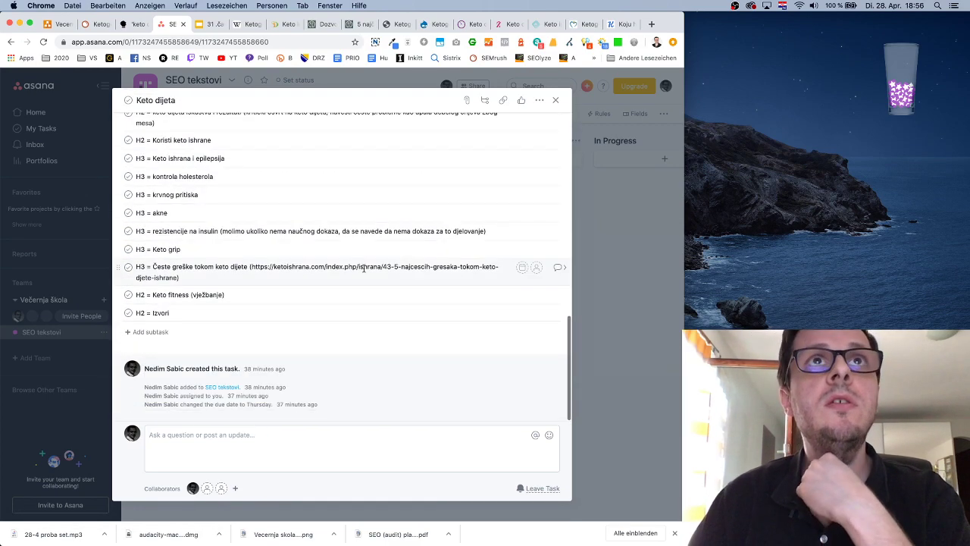
{"action": "left_click", "coordinate": [391, 25]}
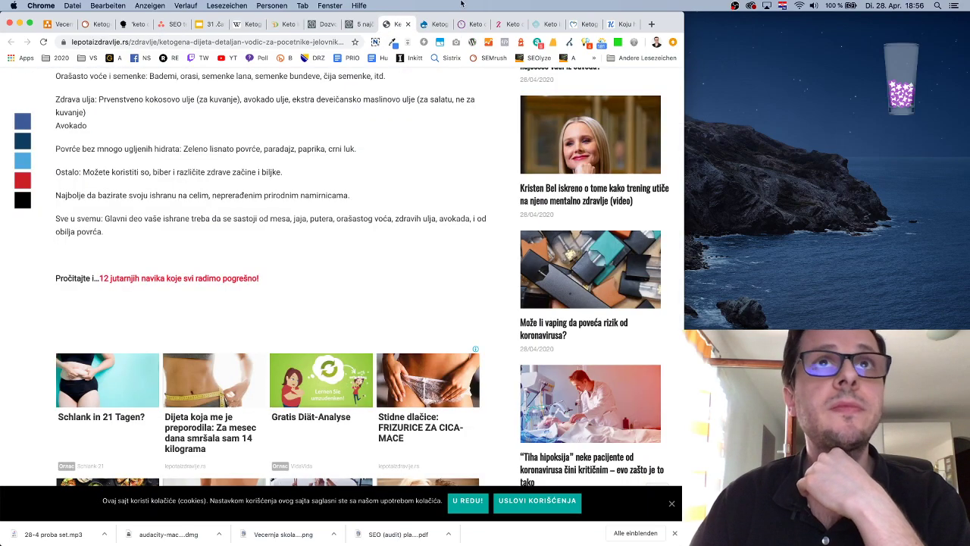
{"action": "left_click", "coordinate": [436, 24]}
{"action": "scroll", "coordinate": [290, 221], "scroll_direction": "down", "scroll_amount": 5}
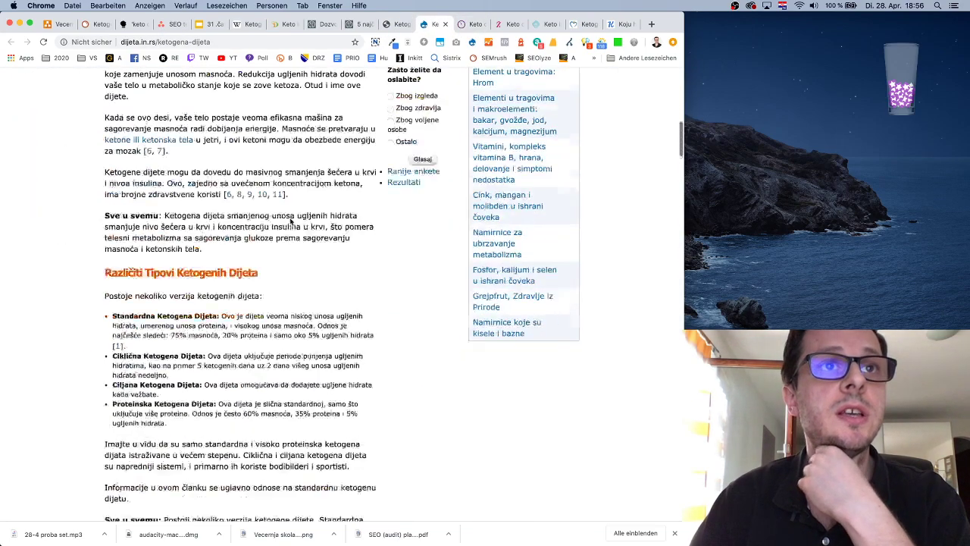
{"action": "scroll", "coordinate": [291, 222], "scroll_direction": "down", "scroll_amount": 10}
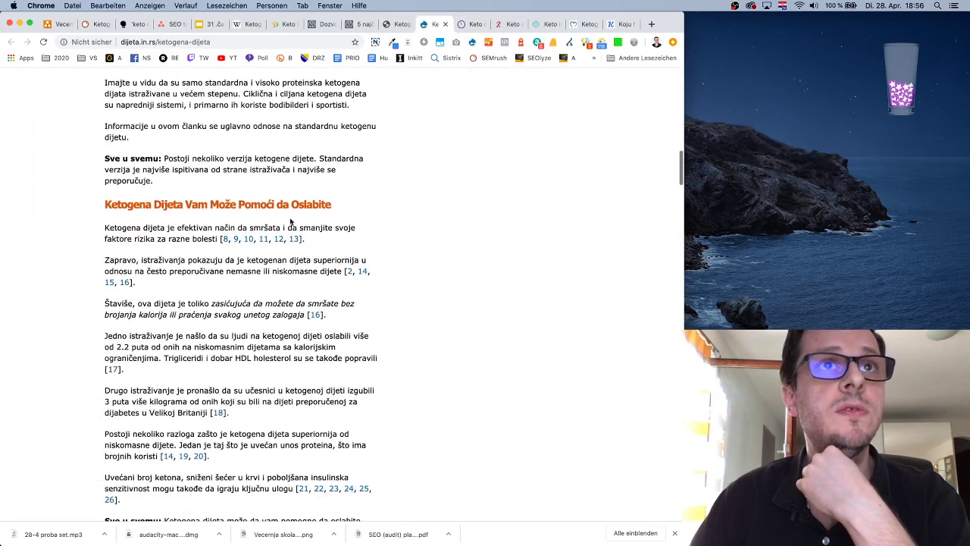
{"action": "scroll", "coordinate": [291, 221], "scroll_direction": "down", "scroll_amount": 10}
{"action": "scroll", "coordinate": [291, 221], "scroll_direction": "down", "scroll_amount": 4}
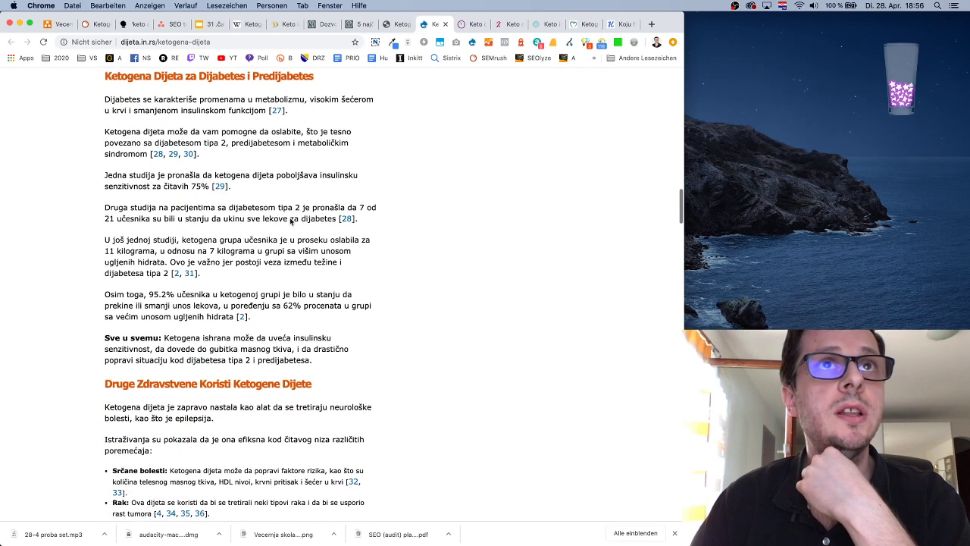
{"action": "scroll", "coordinate": [290, 221], "scroll_direction": "up", "scroll_amount": 2}
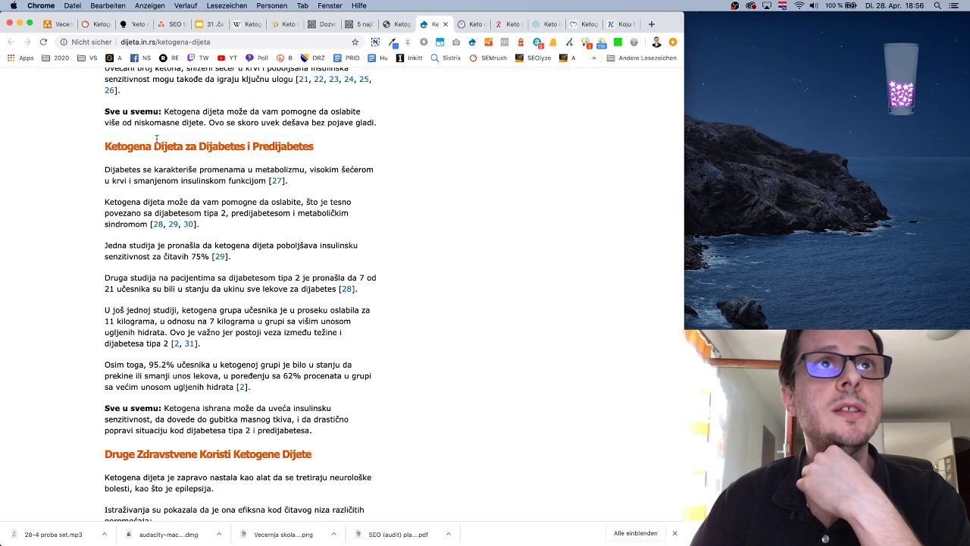
{"action": "left_click_drag", "start_coordinate": [155, 146], "coordinate": [377, 149]}
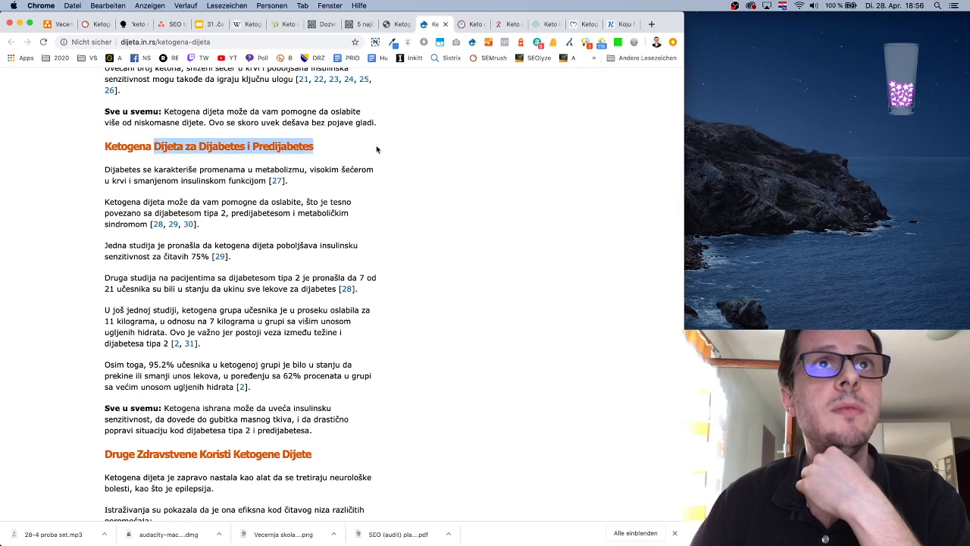
Back in the Asana task, add the subtask "H3 = keto šećer/dijabetis/predijabetis" directly below "H3 = krvnog pritiska"
{"action": "left_click", "coordinate": [169, 25]}
{"action": "scroll", "coordinate": [250, 280], "scroll_direction": "up", "scroll_amount": 3}
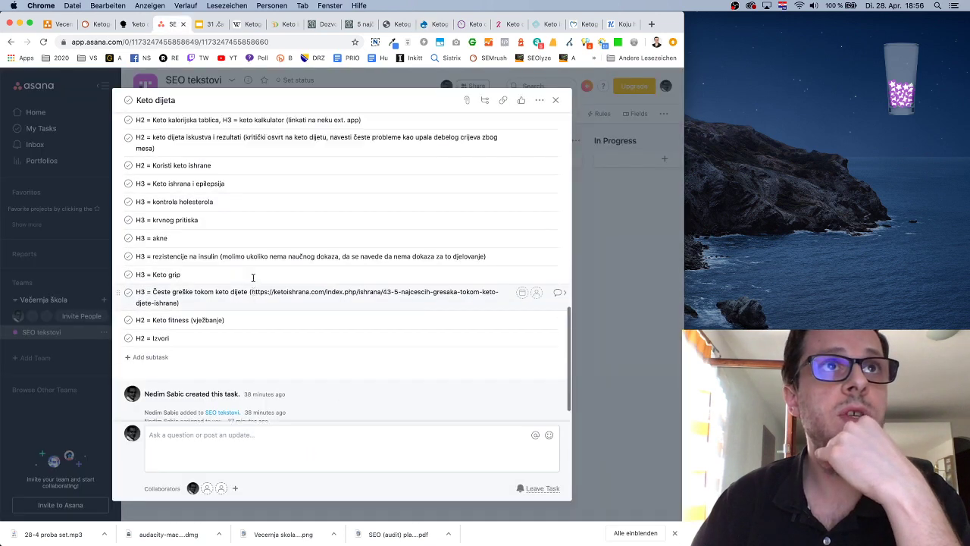
{"action": "scroll", "coordinate": [249, 288], "scroll_direction": "up", "scroll_amount": 3}
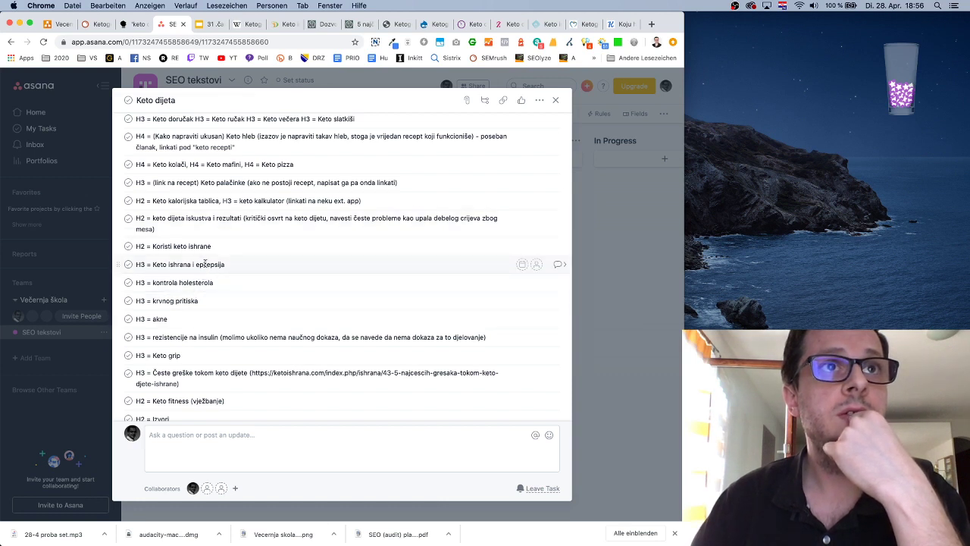
{"action": "left_click", "coordinate": [232, 303]}
{"action": "key", "text": "Return"}
{"action": "type", "text": "H3 = "}
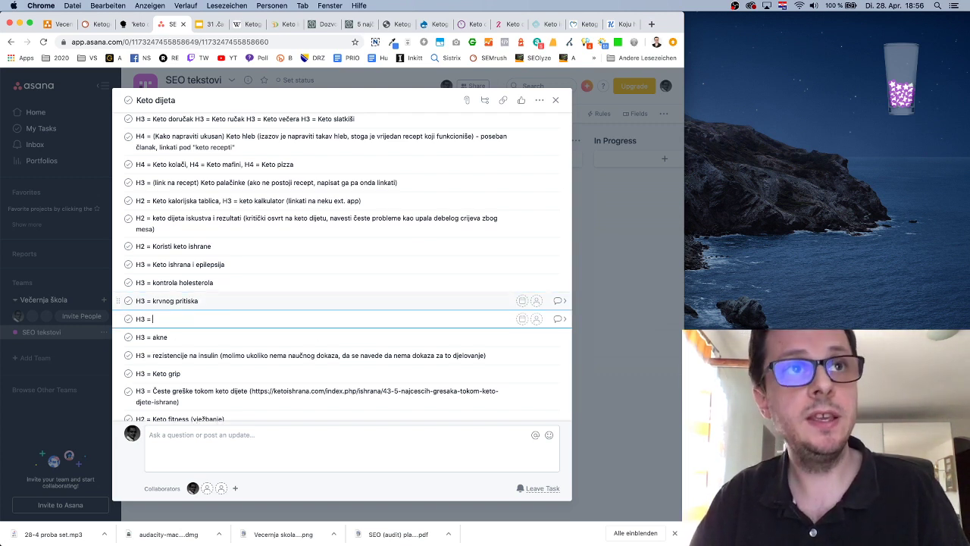
{"action": "type", "text": "keto šeć"}
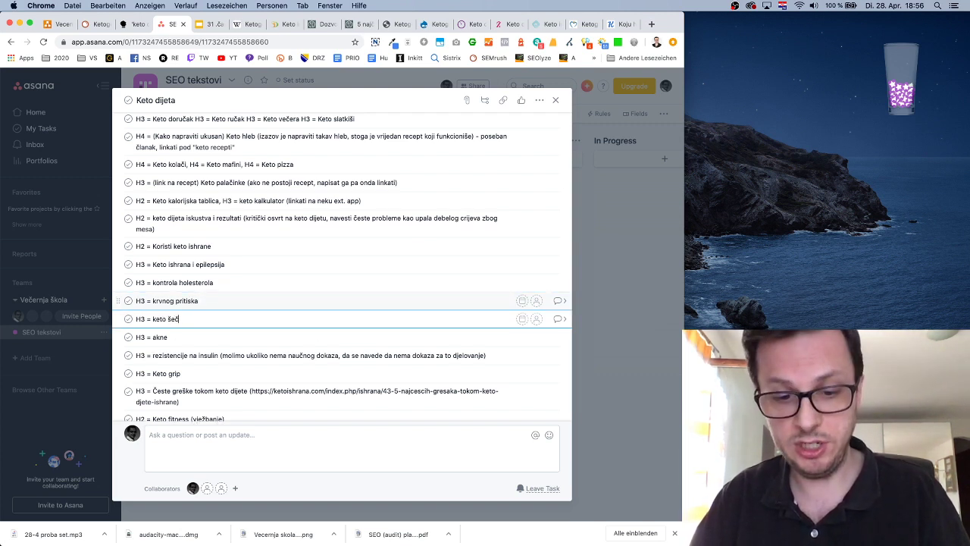
{"action": "type", "text": "er/dija"}
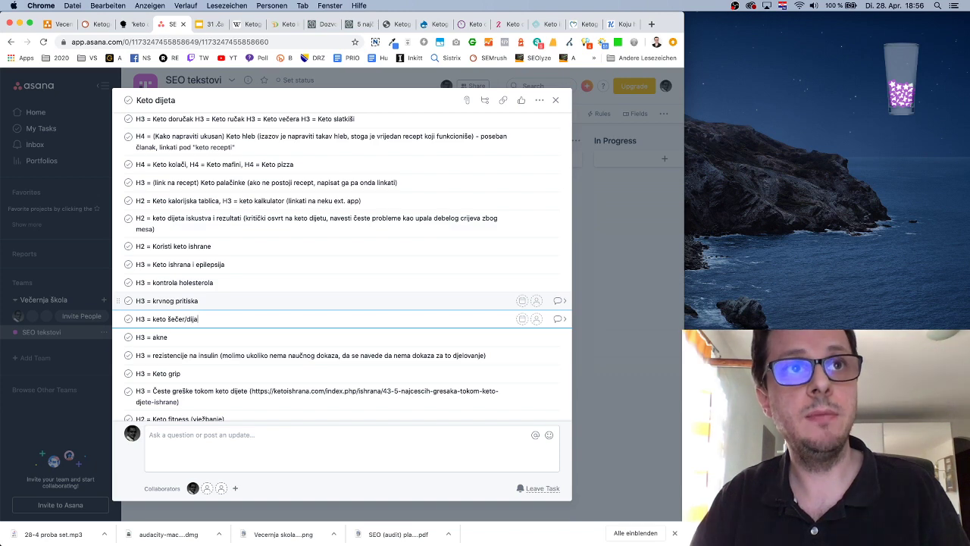
{"action": "type", "text": "betis/predijabetis"}
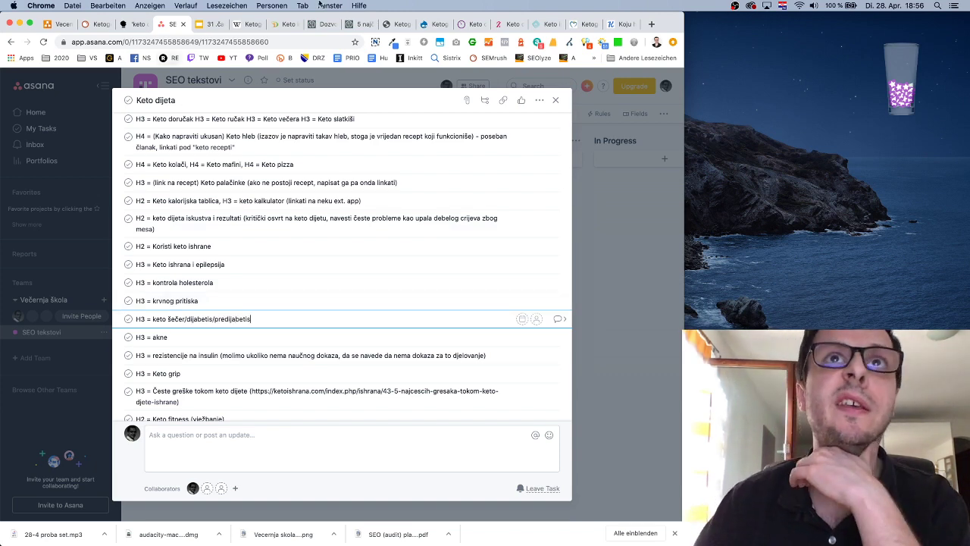
Check the dijeta.in.rs article for further topics and add the subtask "H2 = Keto piramida ishrane" below "H2 = Koliko dugo smije trajati keto dijeta?"
{"action": "left_click", "coordinate": [468, 25]}
{"action": "key", "text": "ctrl+shift+Tab"}
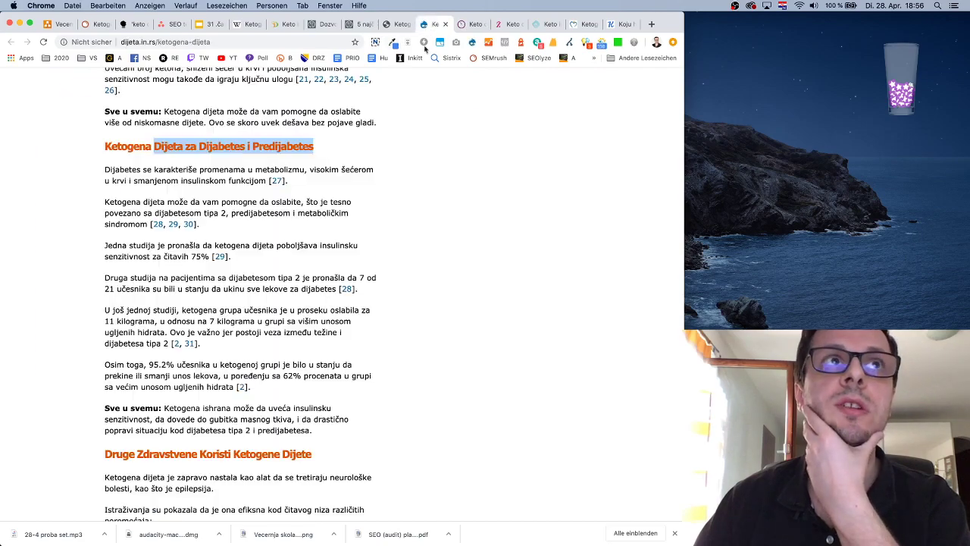
{"action": "scroll", "coordinate": [435, 171], "scroll_direction": "down", "scroll_amount": 15}
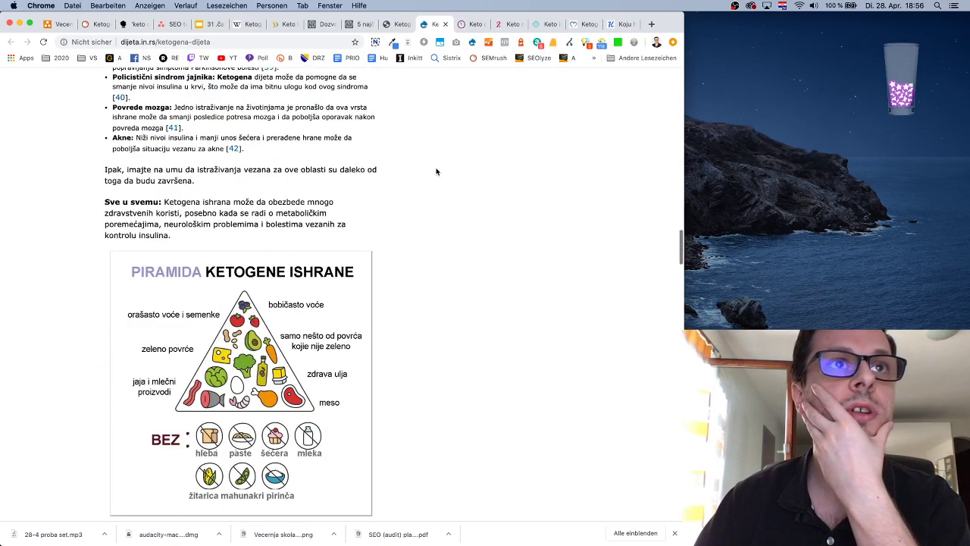
{"action": "scroll", "coordinate": [436, 171], "scroll_direction": "up", "scroll_amount": 5}
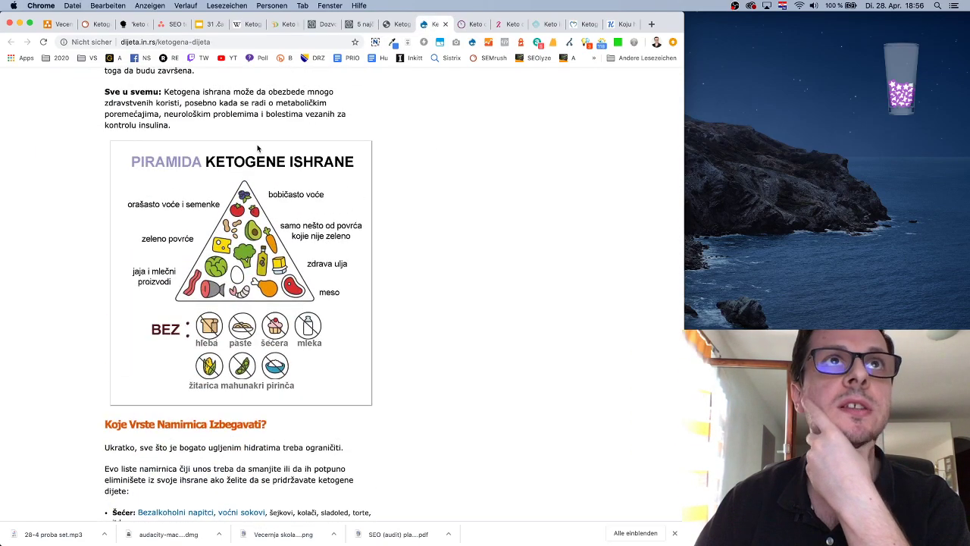
{"action": "left_click", "coordinate": [171, 24]}
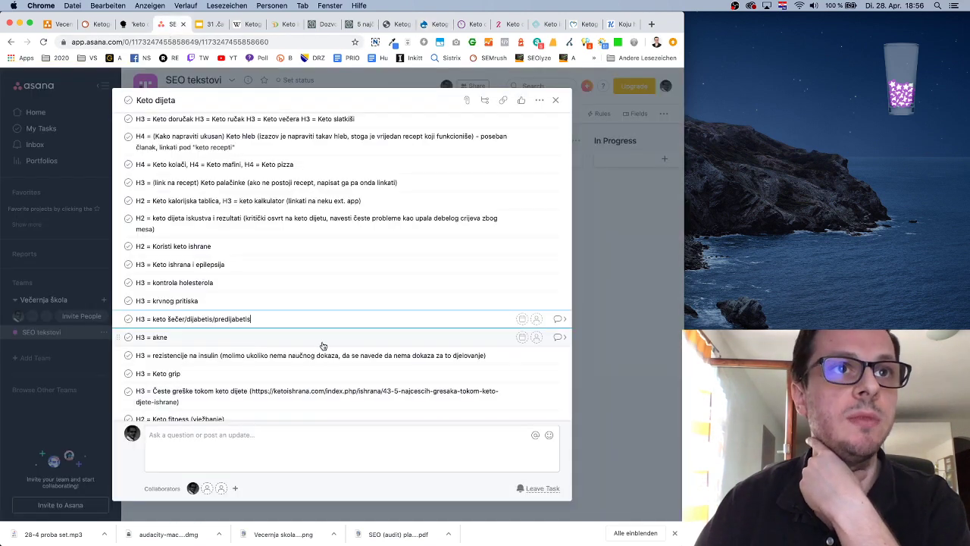
{"action": "scroll", "coordinate": [322, 346], "scroll_direction": "up", "scroll_amount": 5}
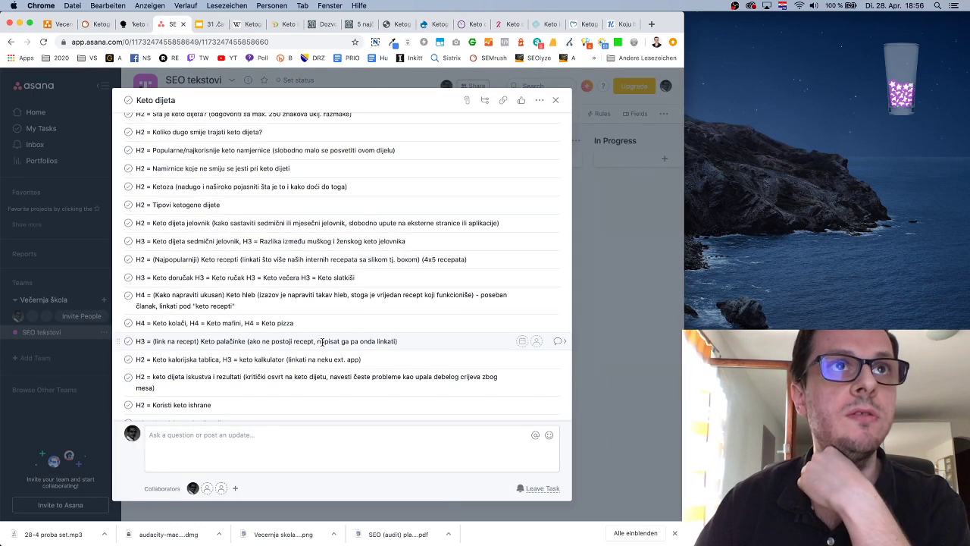
{"action": "scroll", "coordinate": [220, 262], "scroll_direction": "up", "scroll_amount": 2}
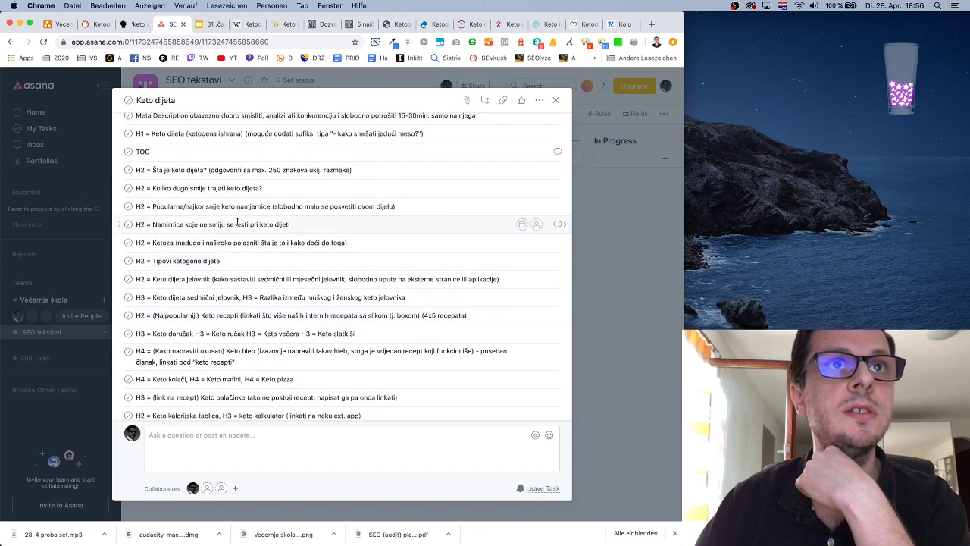
{"action": "left_click", "coordinate": [278, 188]}
{"action": "key", "text": "Return"}
{"action": "type", "text": "H2 = Keto piramida ishrane"}
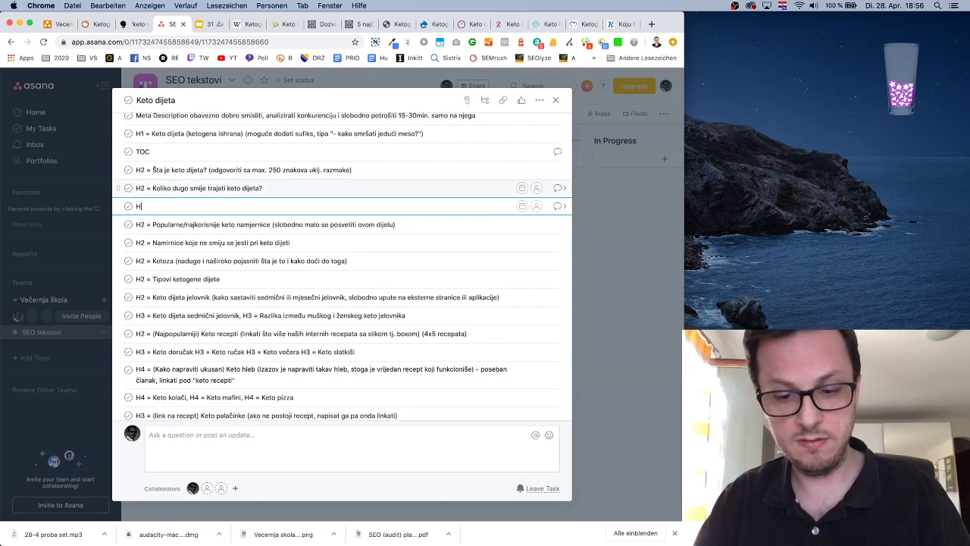
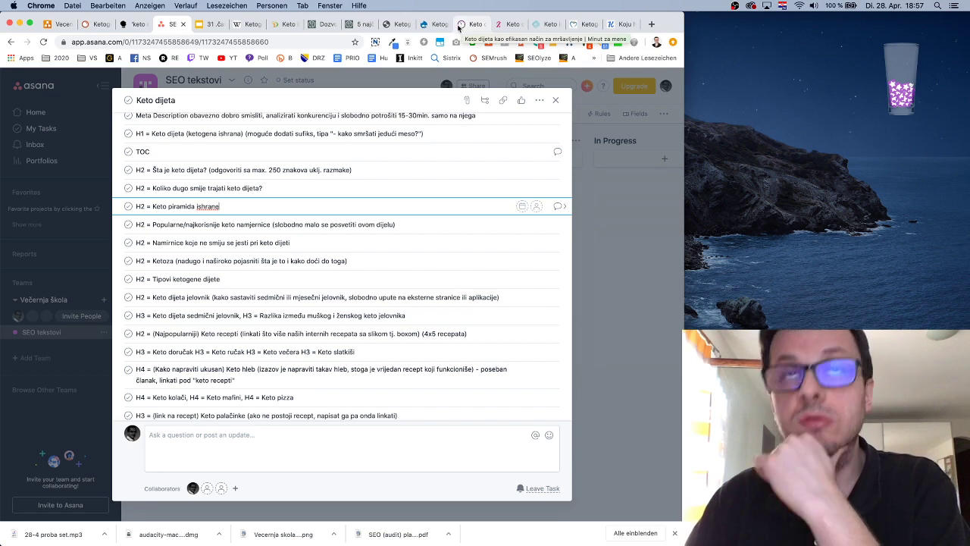
Open the zena.blic.rs keto experience article, dismiss the notification request, accept the cookies and skim the article's sections
{"action": "left_click", "coordinate": [496, 25]}
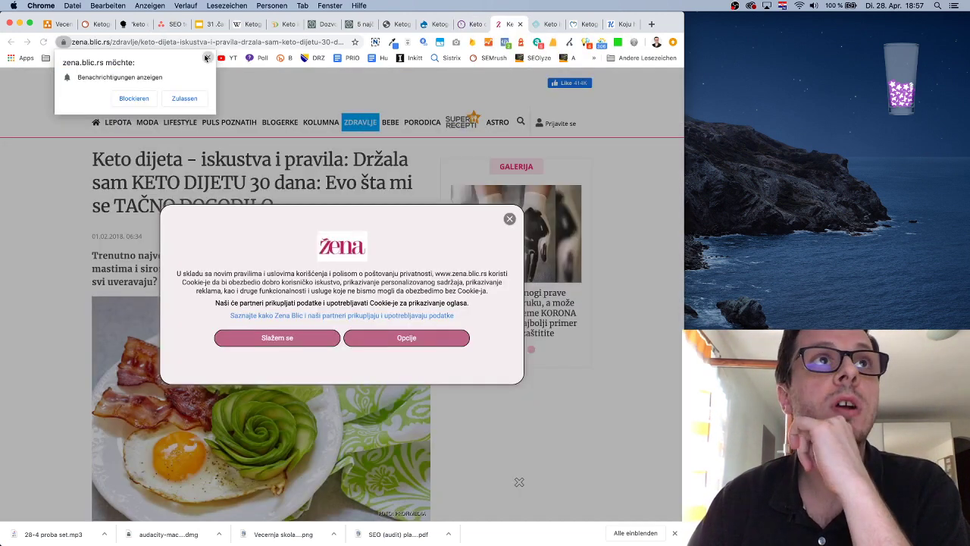
{"action": "left_click", "coordinate": [206, 56]}
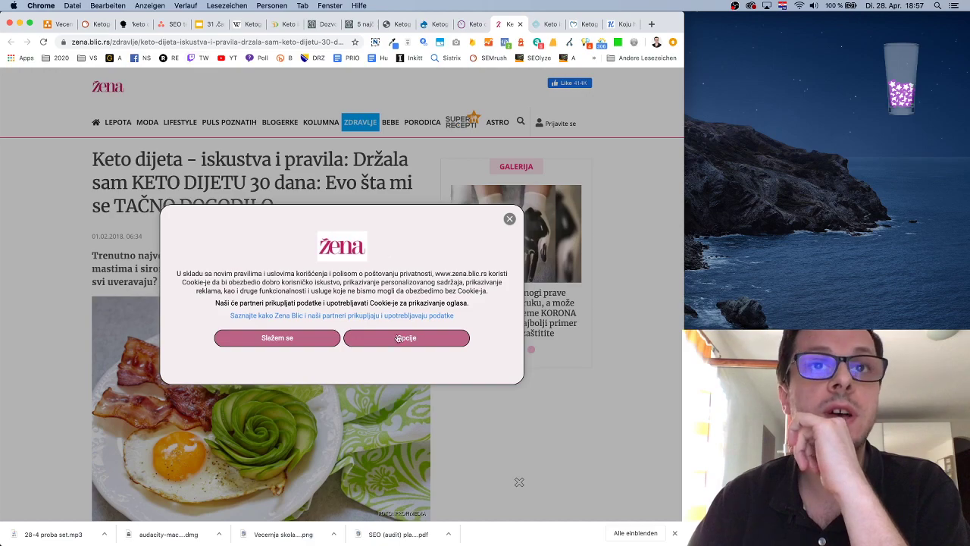
{"action": "left_click", "coordinate": [277, 339]}
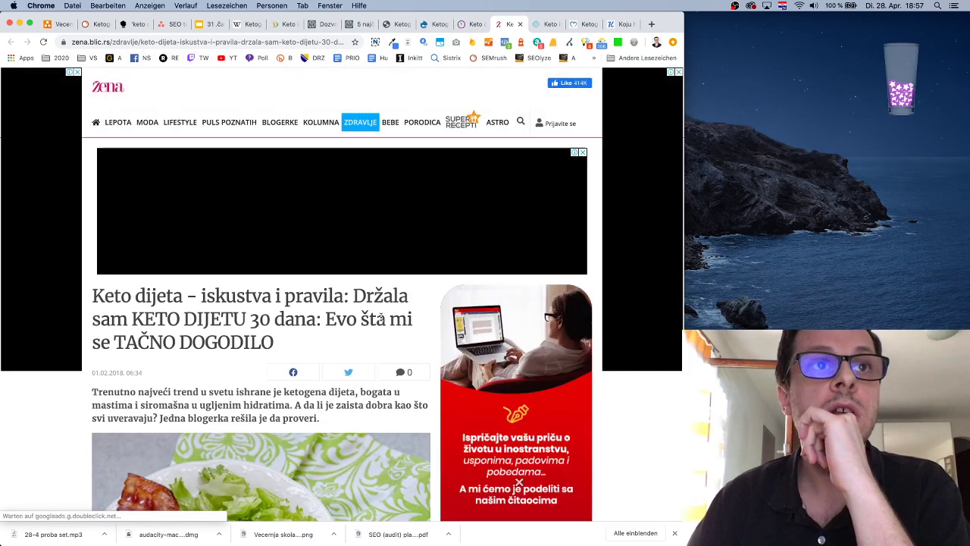
{"action": "scroll", "coordinate": [381, 316], "scroll_direction": "down", "scroll_amount": 10}
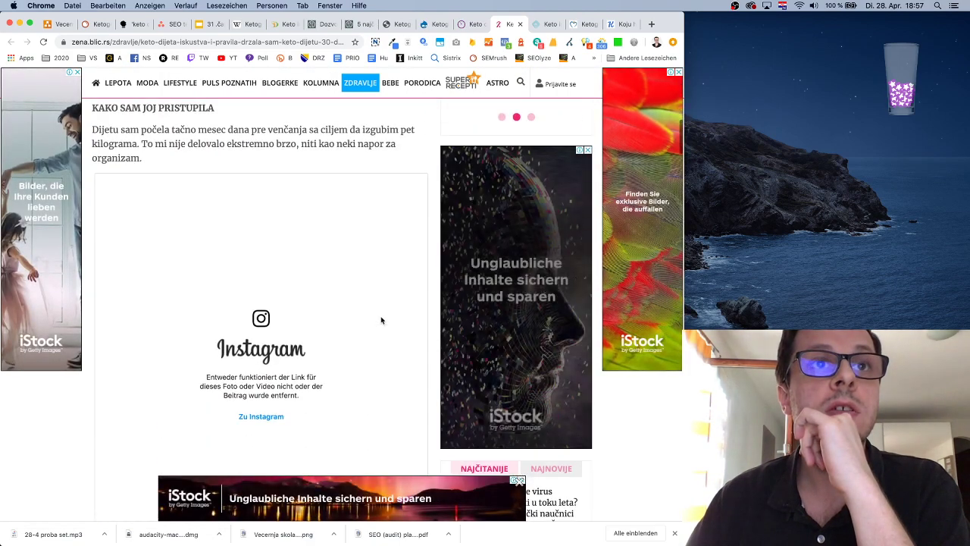
{"action": "scroll", "coordinate": [380, 320], "scroll_direction": "down", "scroll_amount": 10}
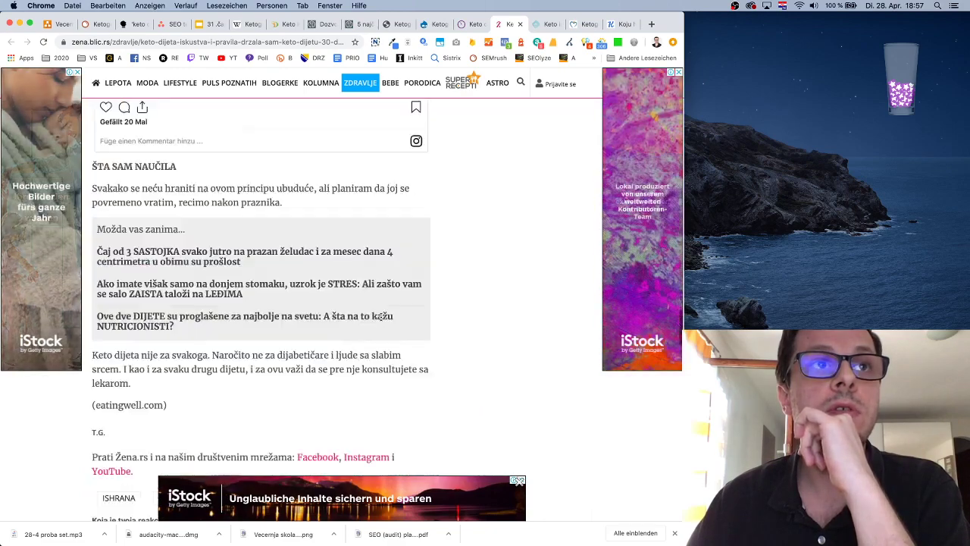
Finish skimming the zena.blic.rs article, switch to the ChronoBiotic keto page and inspect the HTML element of its "Keto ishrana" title
{"action": "scroll", "coordinate": [380, 316], "scroll_direction": "down", "scroll_amount": 8}
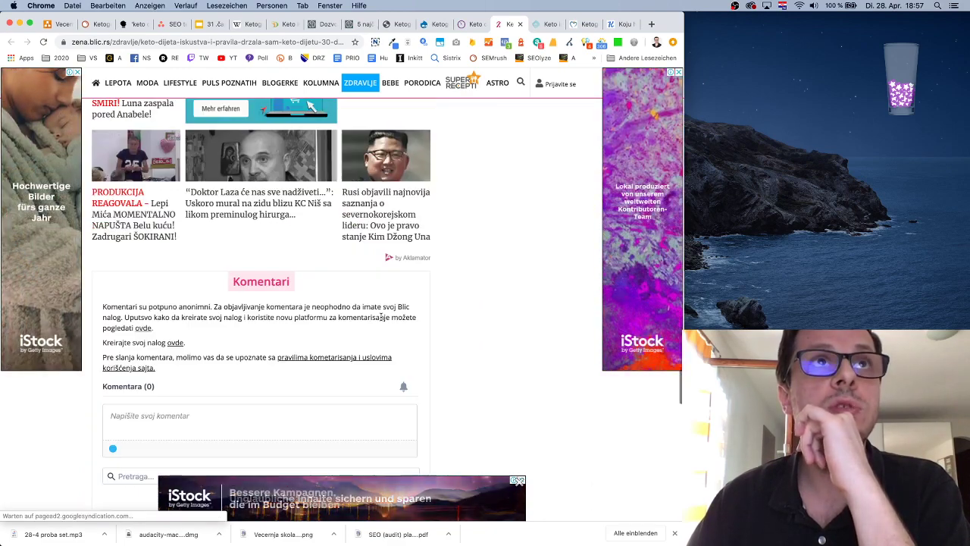
{"action": "left_click", "coordinate": [98, 26]}
{"action": "left_click", "coordinate": [548, 24]}
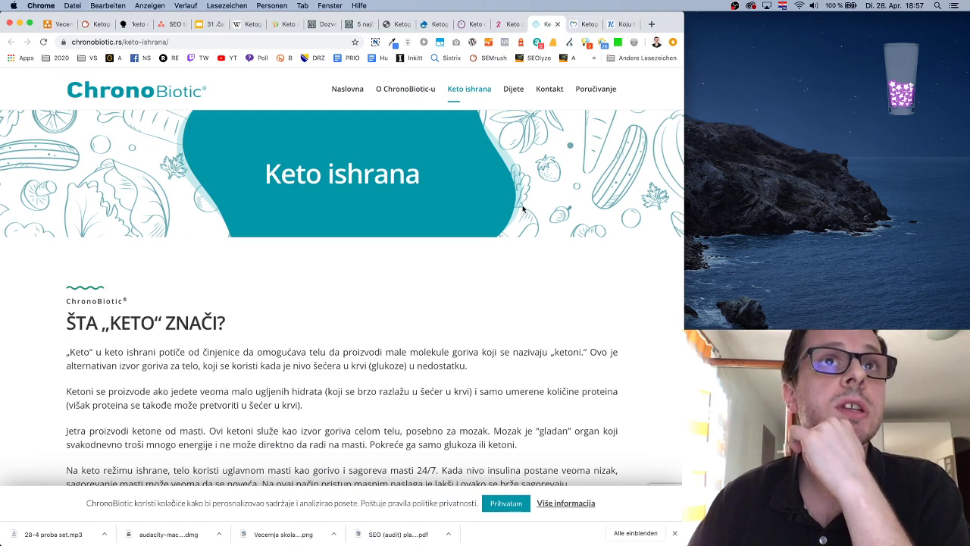
{"action": "left_click_drag", "start_coordinate": [256, 174], "coordinate": [433, 179]}
{"action": "right_click", "coordinate": [393, 171]}
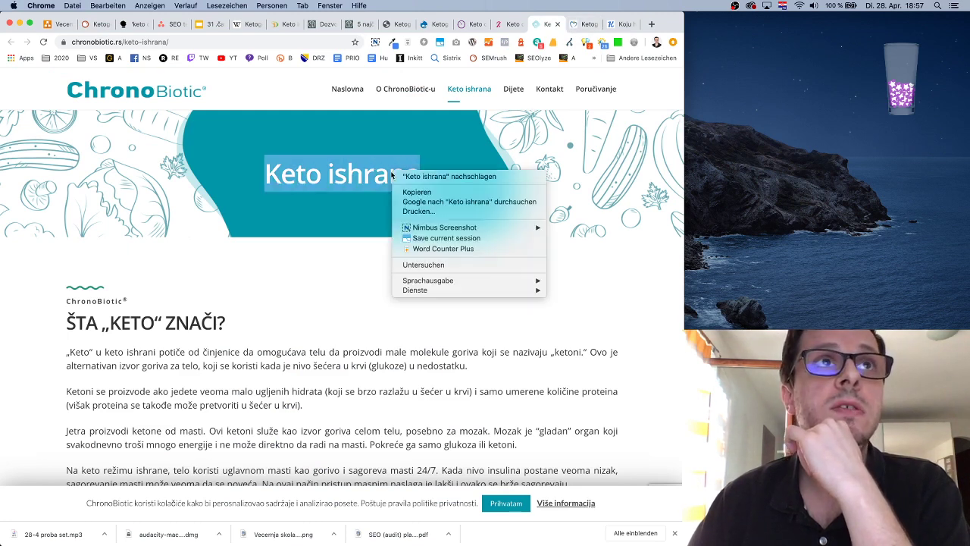
{"action": "left_click", "coordinate": [456, 264]}
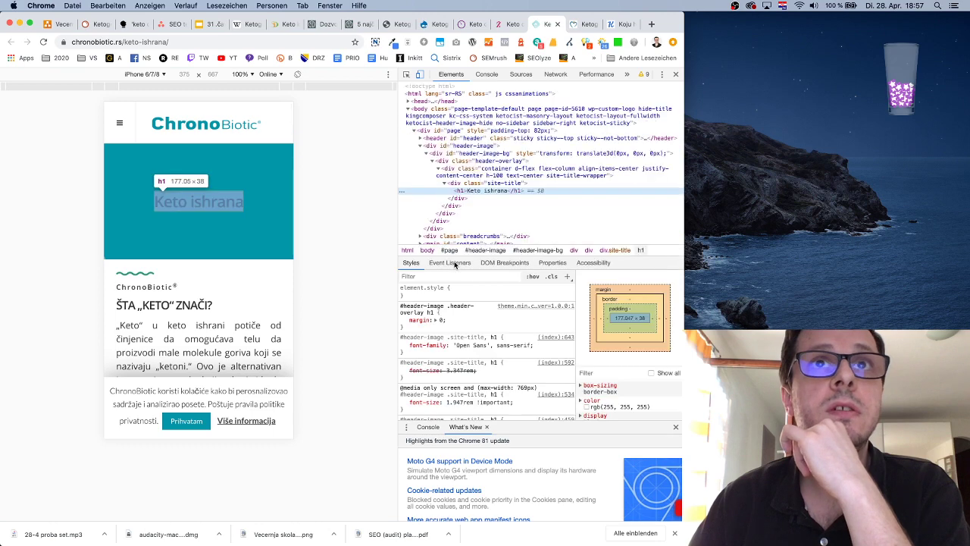
{"action": "left_click", "coordinate": [675, 73]}
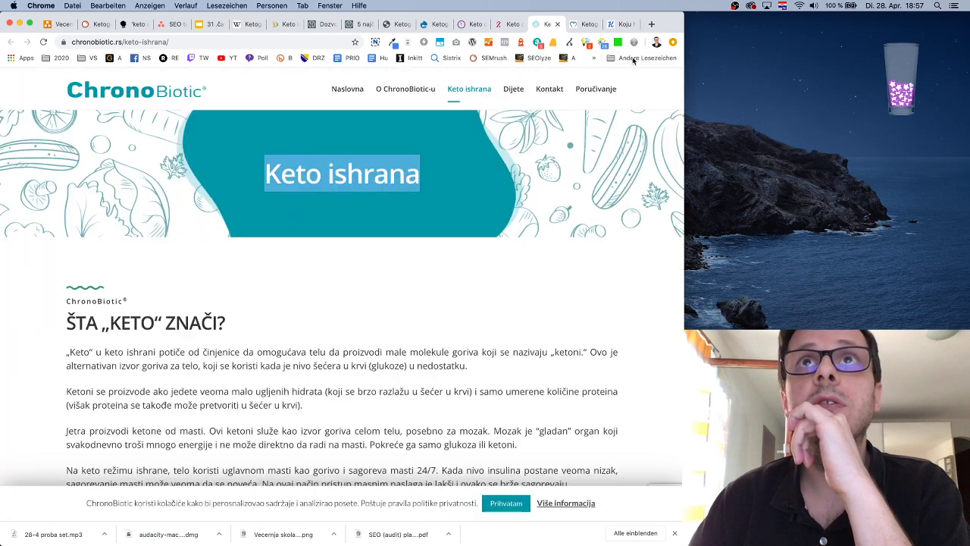
Run the SEO check on the ChronoBiotic page and examine its heading structure, then look over the page title and introduction
{"action": "left_click", "coordinate": [587, 44]}
{"action": "scroll", "coordinate": [516, 130], "scroll_direction": "down", "scroll_amount": 6}
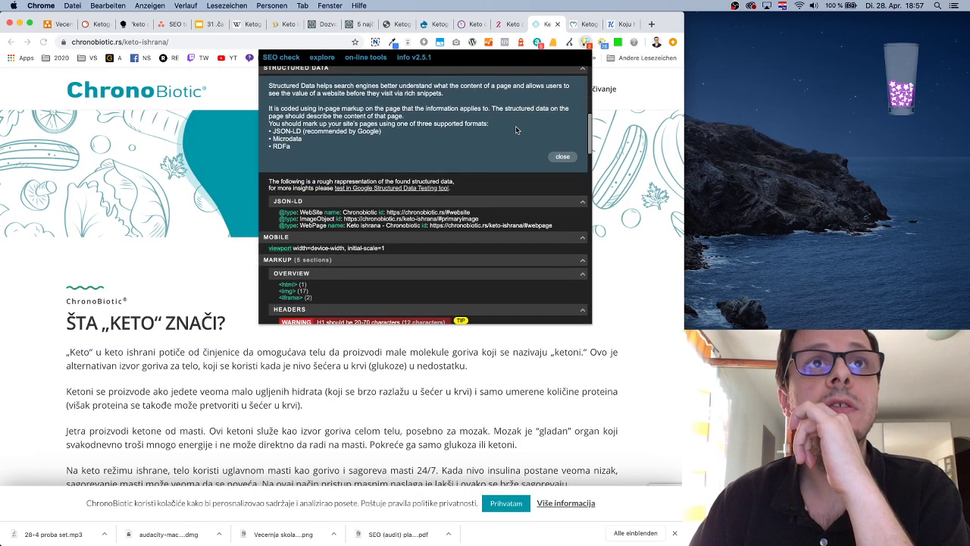
{"action": "scroll", "coordinate": [516, 131], "scroll_direction": "down", "scroll_amount": 2}
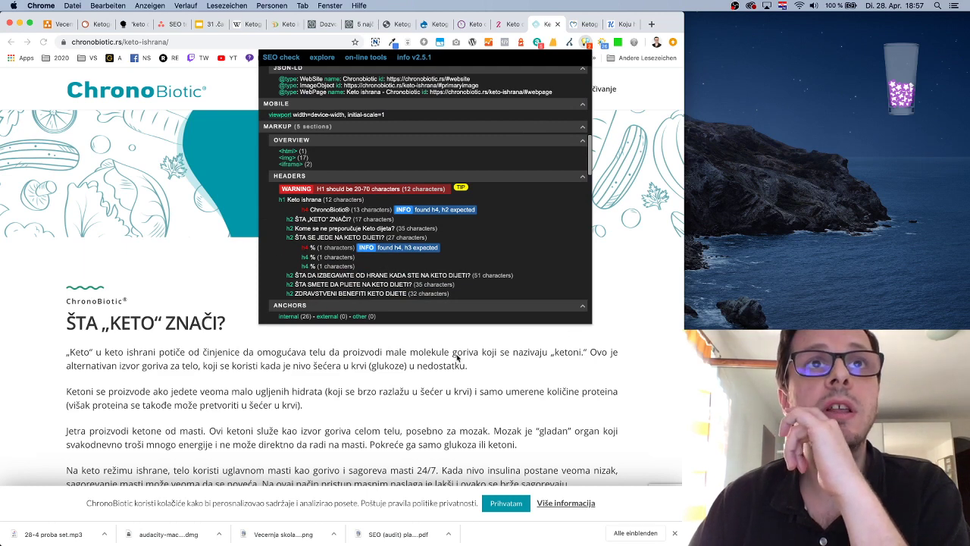
{"action": "key", "text": "Escape"}
{"action": "left_click", "coordinate": [359, 196]}
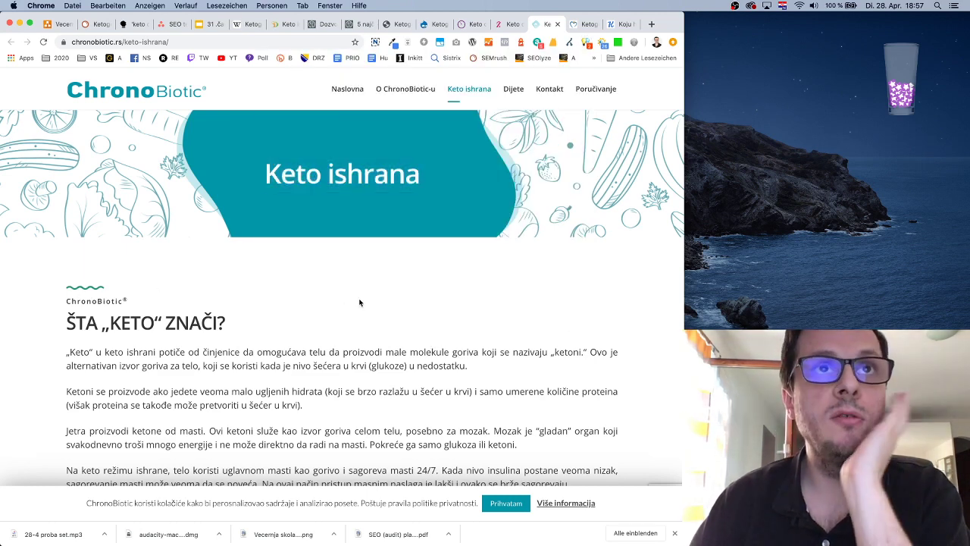
{"action": "left_click_drag", "start_coordinate": [259, 180], "coordinate": [432, 187]}
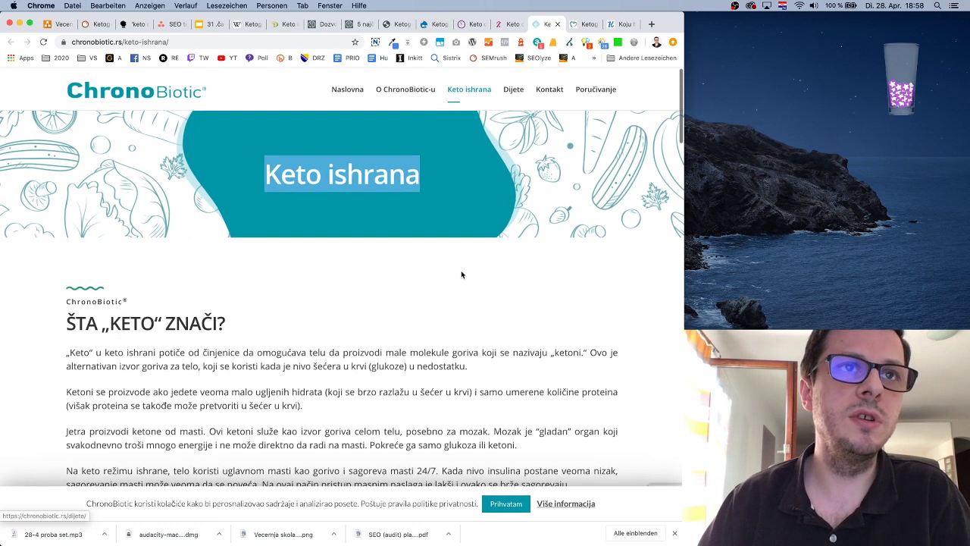
{"action": "scroll", "coordinate": [479, 336], "scroll_direction": "down", "scroll_amount": 5}
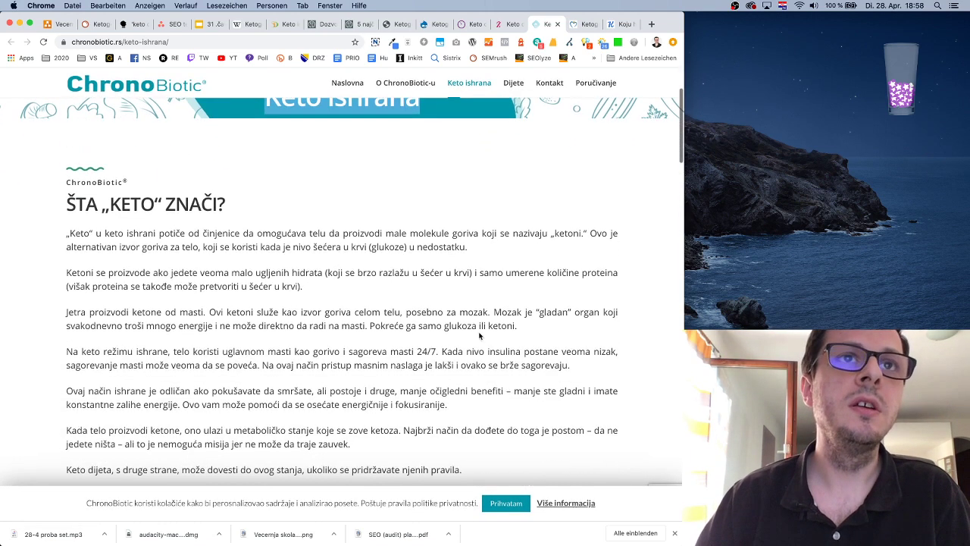
In the Asana task "Keto dijeta", append inkl. definicija riječi "keto" to the subtask "H2 = Šta je keto dijeta?"
{"action": "left_click", "coordinate": [173, 29]}
{"action": "scroll", "coordinate": [322, 214], "scroll_direction": "up", "scroll_amount": 5}
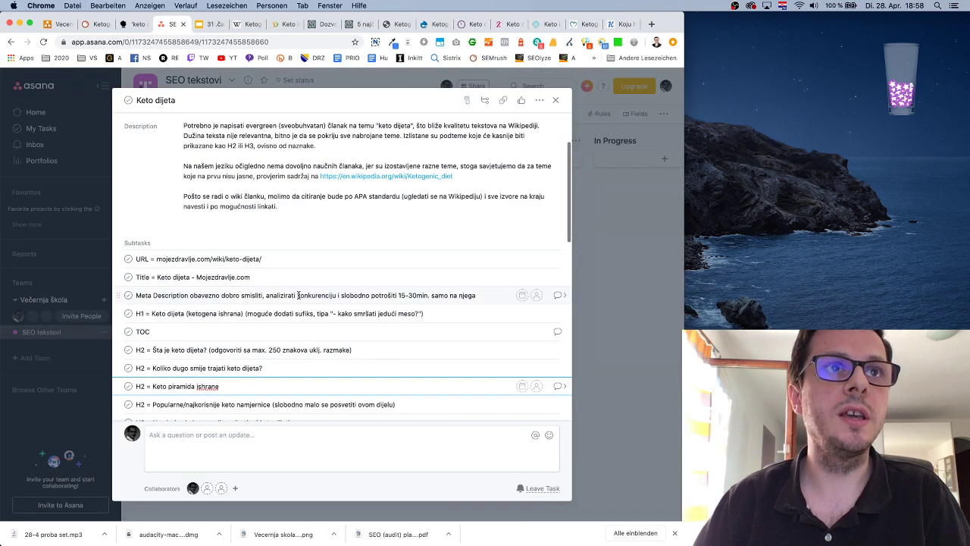
{"action": "scroll", "coordinate": [314, 325], "scroll_direction": "down", "scroll_amount": 2}
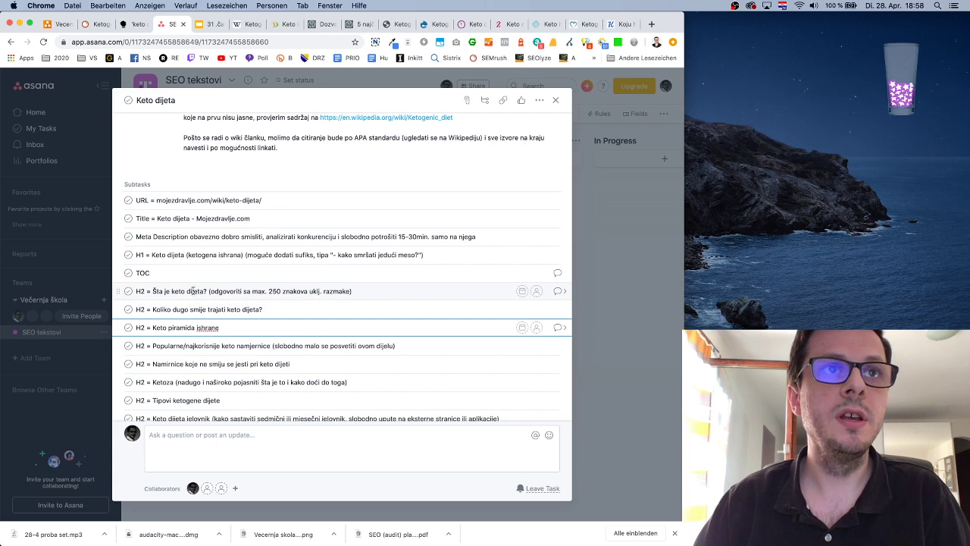
{"action": "left_click", "coordinate": [378, 292]}
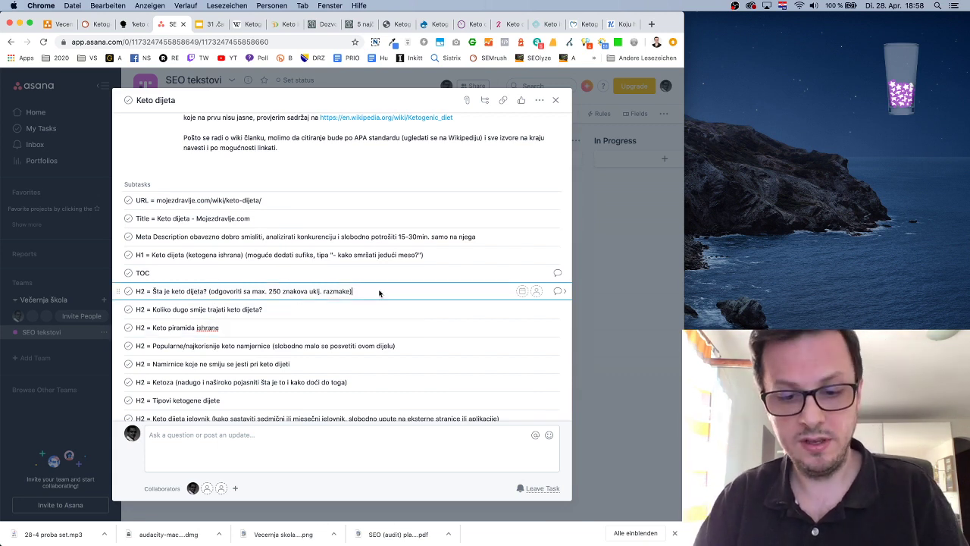
{"action": "type", "text": "inkl. de"}
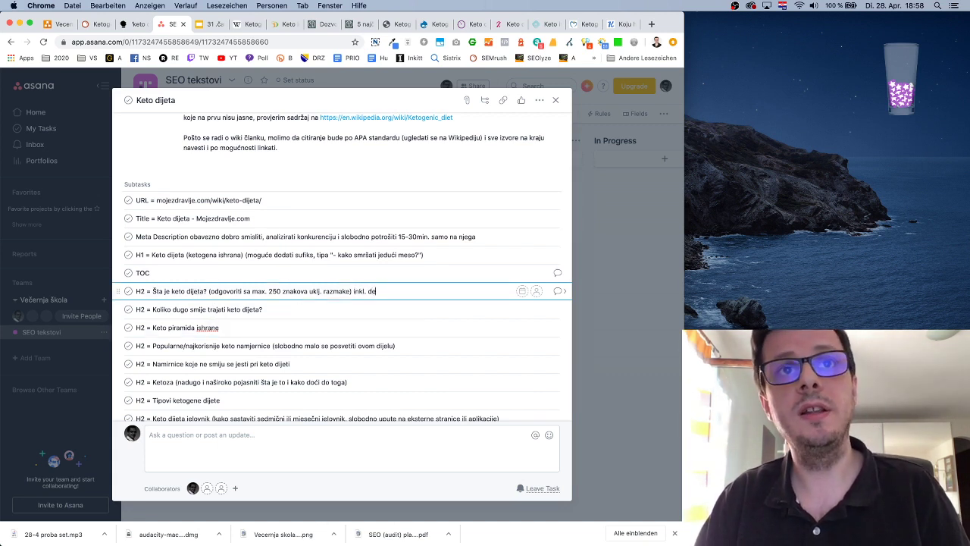
{"action": "type", "text": "finicija riječi \"ke"}
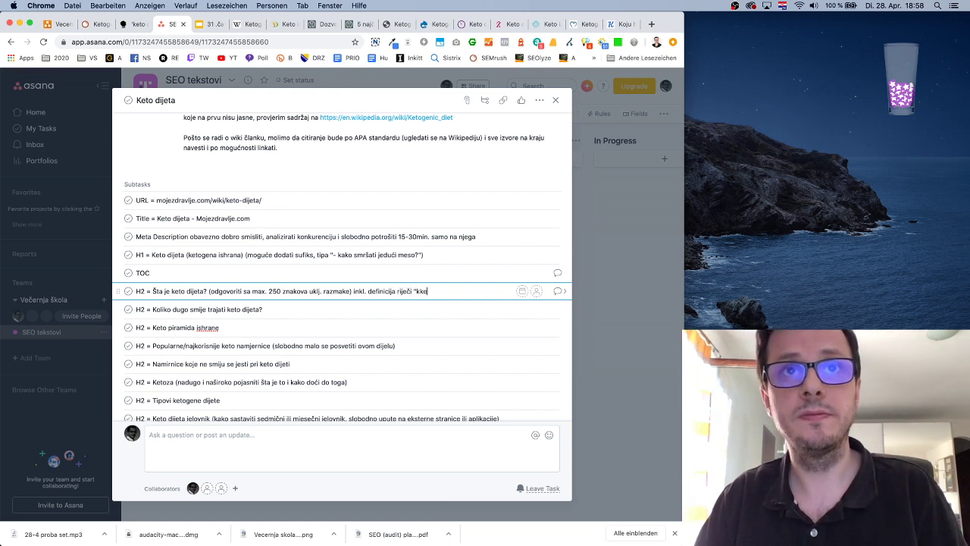
{"action": "key", "text": "BackSpace"}
{"action": "key", "text": "BackSpace"}
{"action": "type", "text": "eto"}
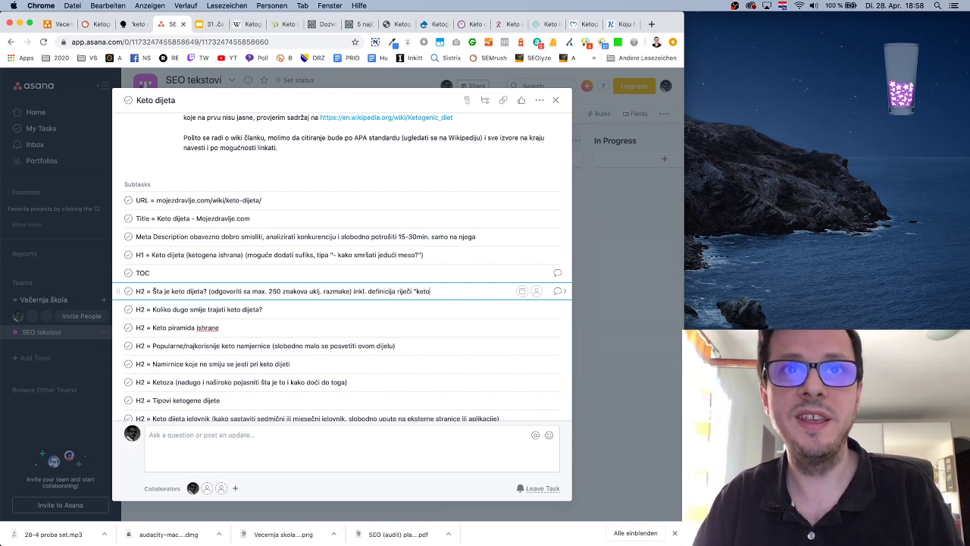
{"action": "type", "text": "\""}
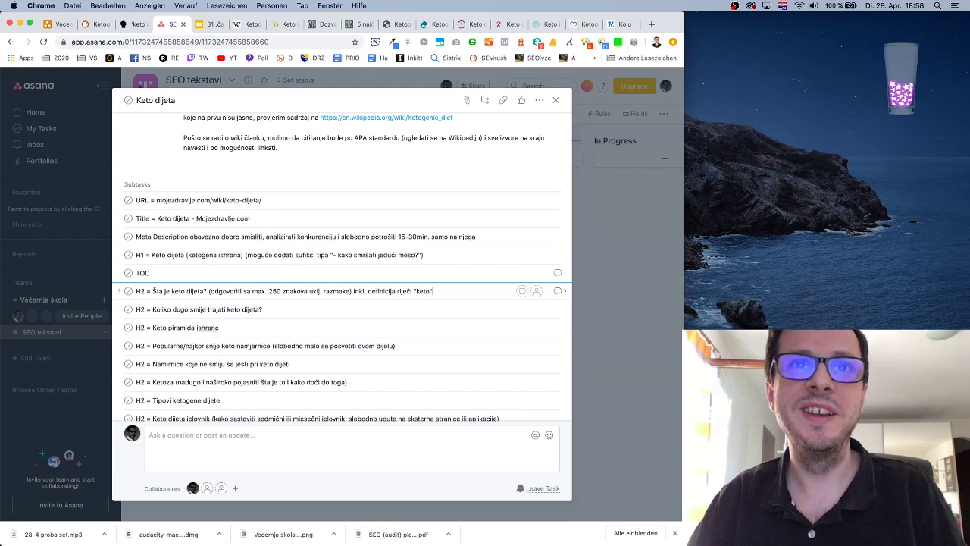
Return to the ChronoBiotic page and review its remaining sections on foods, drinks and the health benefits of the keto diet
{"action": "left_click", "coordinate": [535, 25]}
{"action": "scroll", "coordinate": [452, 255], "scroll_direction": "down", "scroll_amount": 15}
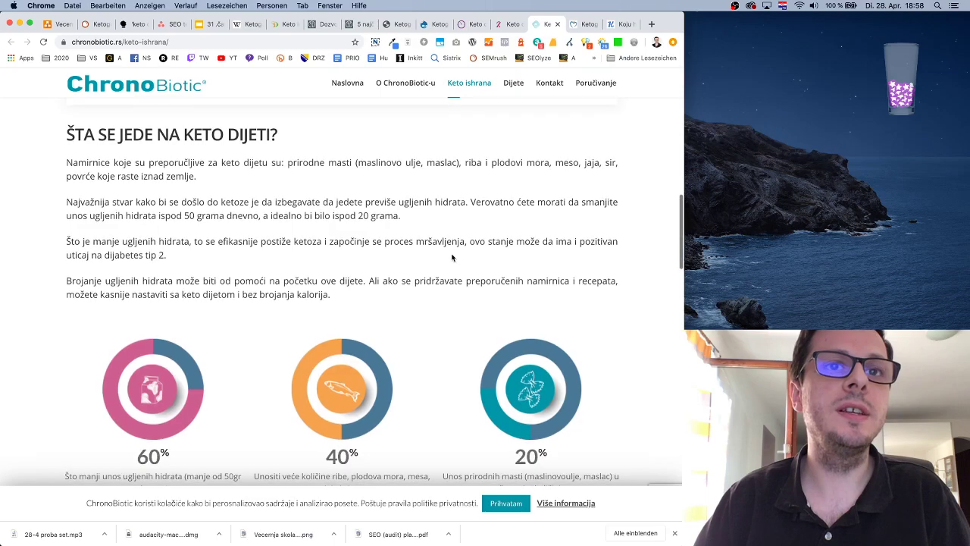
{"action": "scroll", "coordinate": [452, 257], "scroll_direction": "down", "scroll_amount": 3}
{"action": "scroll", "coordinate": [452, 258], "scroll_direction": "down", "scroll_amount": 13}
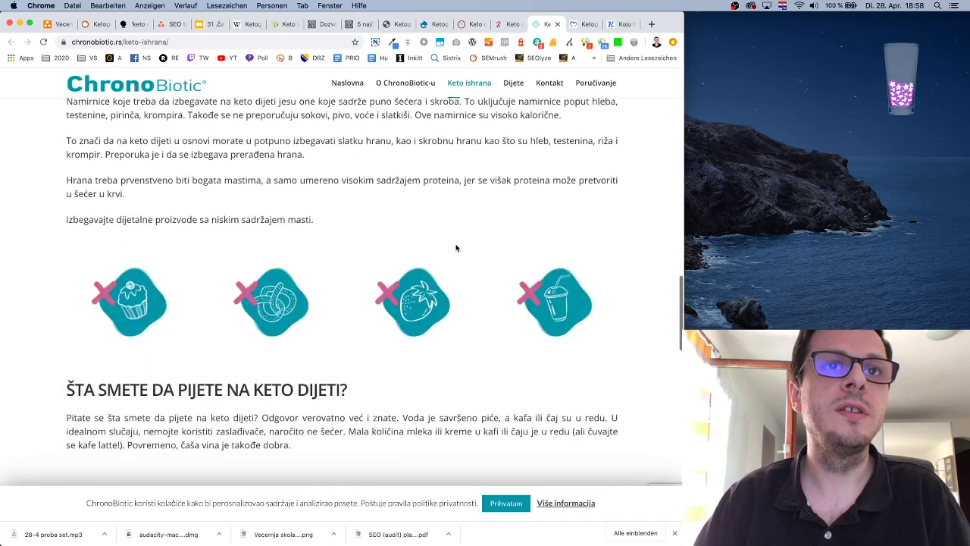
{"action": "scroll", "coordinate": [456, 247], "scroll_direction": "down", "scroll_amount": 9}
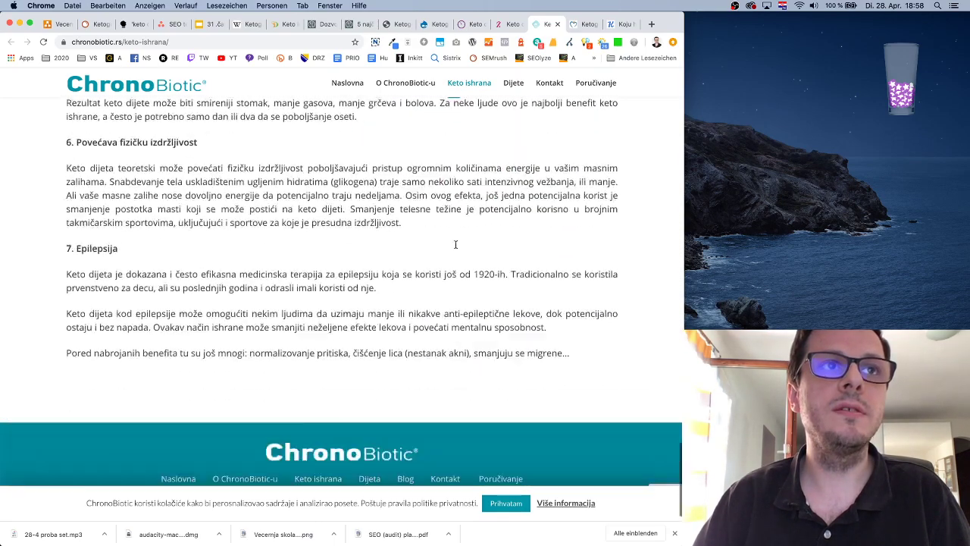
{"action": "scroll", "coordinate": [456, 247], "scroll_direction": "up", "scroll_amount": 9}
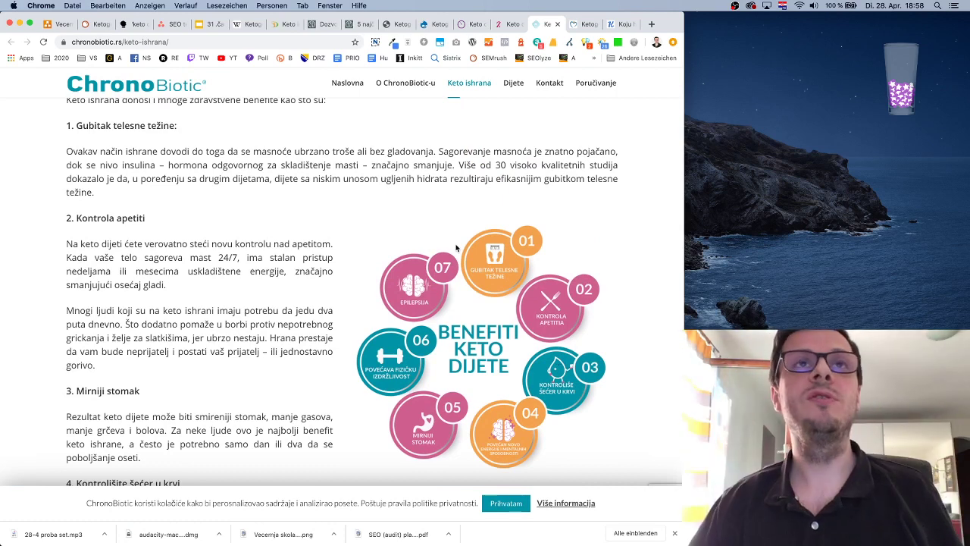
Start a new closing paragraph in the Asana task description: "Određen sadržaj je oraniziran u tabelama, ubaciti adekvatne autorske slike ("
{"action": "left_click", "coordinate": [181, 23]}
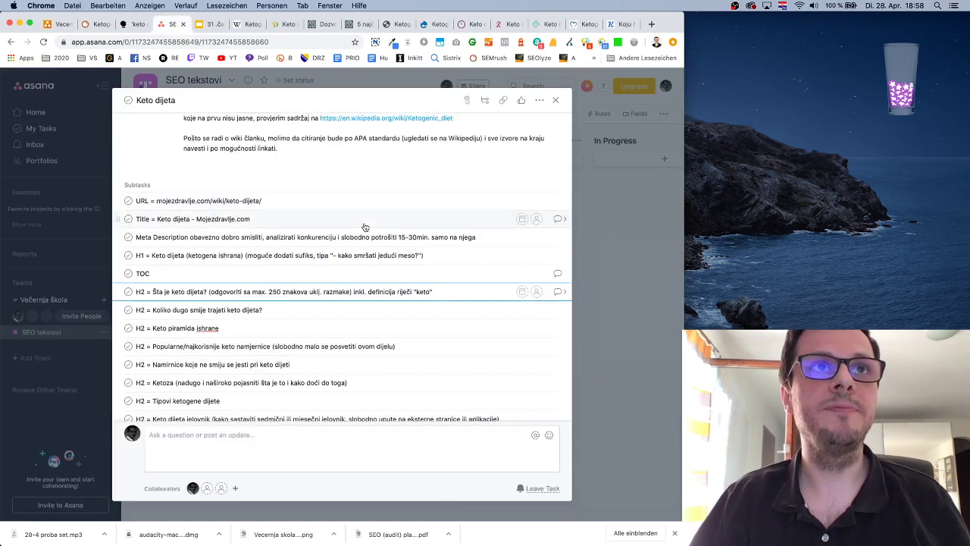
{"action": "scroll", "coordinate": [316, 304], "scroll_direction": "up", "scroll_amount": 5}
{"action": "left_click", "coordinate": [316, 304]}
{"action": "key", "text": "Return"}
{"action": "key", "text": "Return"}
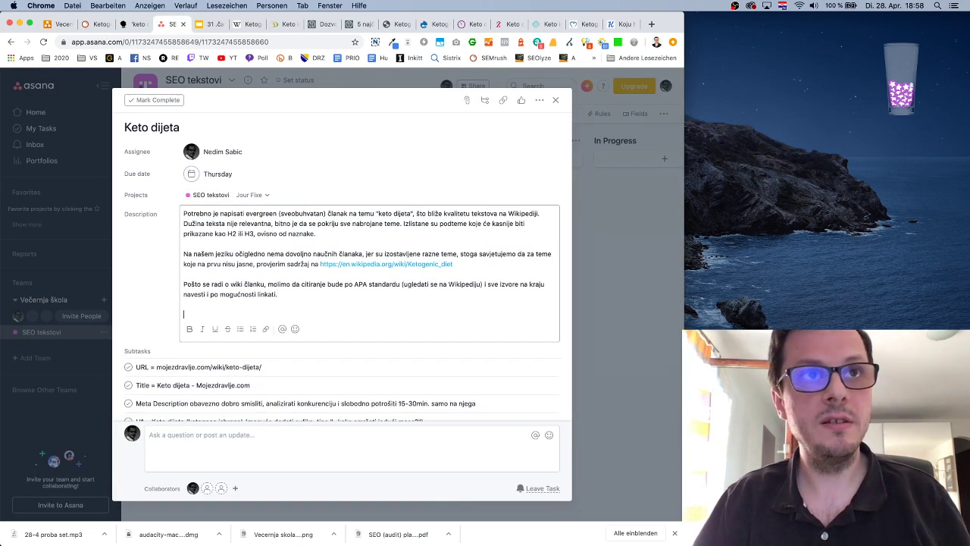
{"action": "type", "text": "Odred"}
{"action": "type", "text": "adr"}
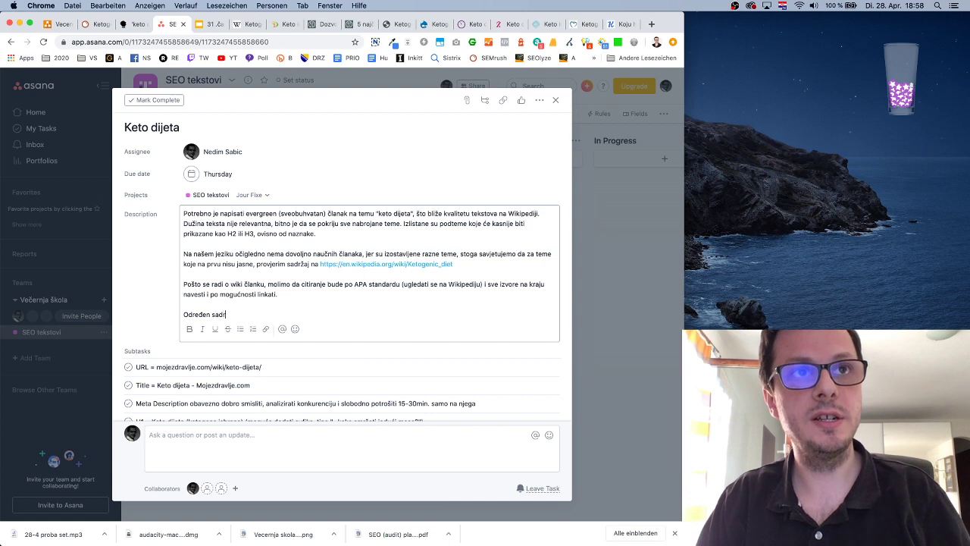
{"action": "type", "text": "žaj je oranizi"}
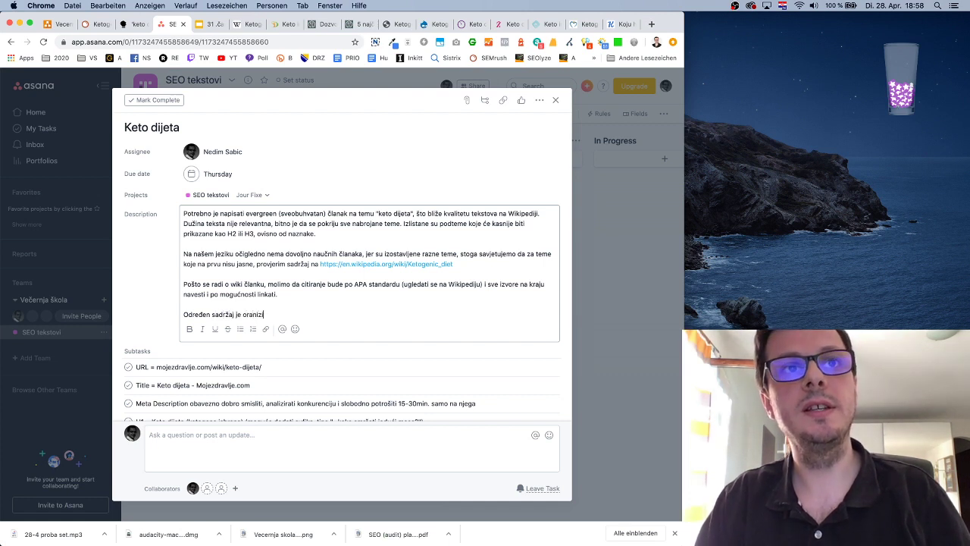
{"action": "type", "text": "ran u "}
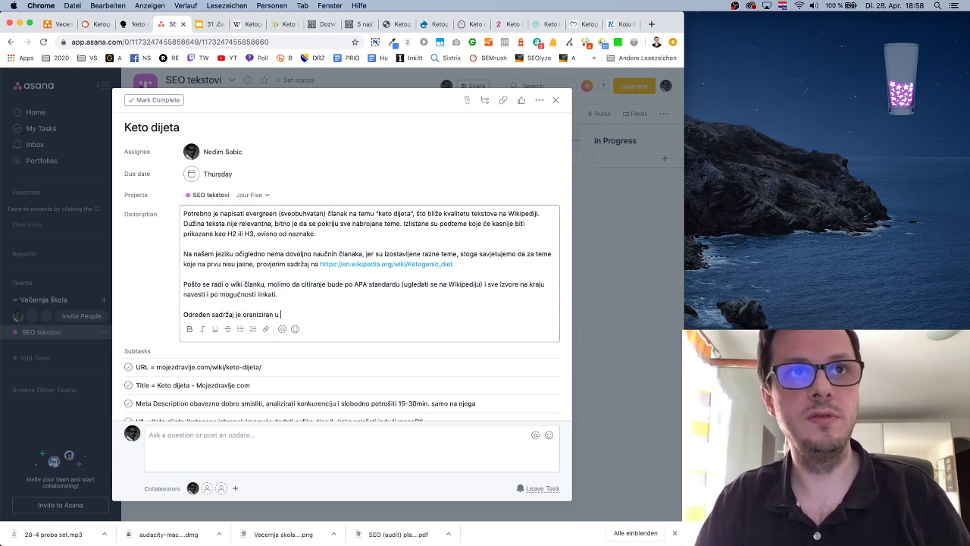
{"action": "type", "text": "tabelam"}
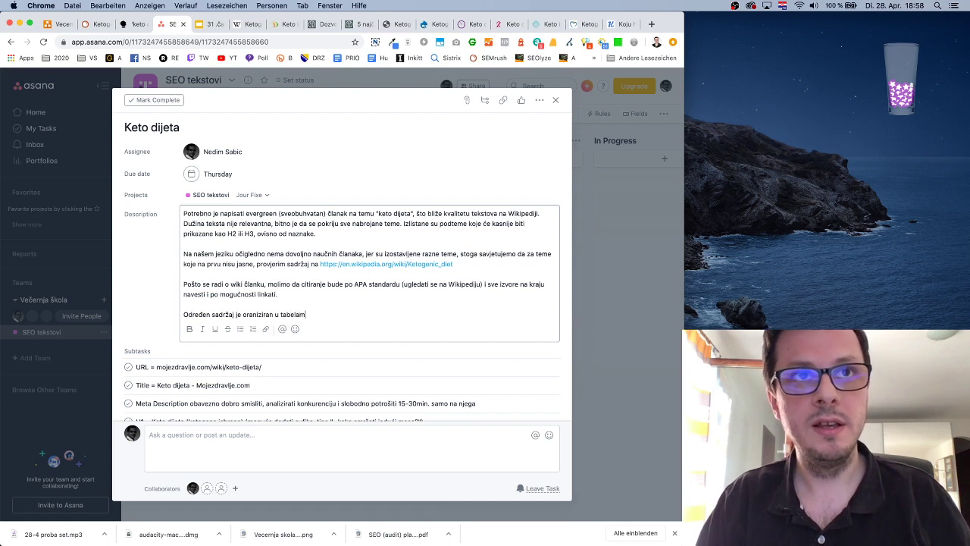
{"action": "type", "text": "a, ubaciti a"}
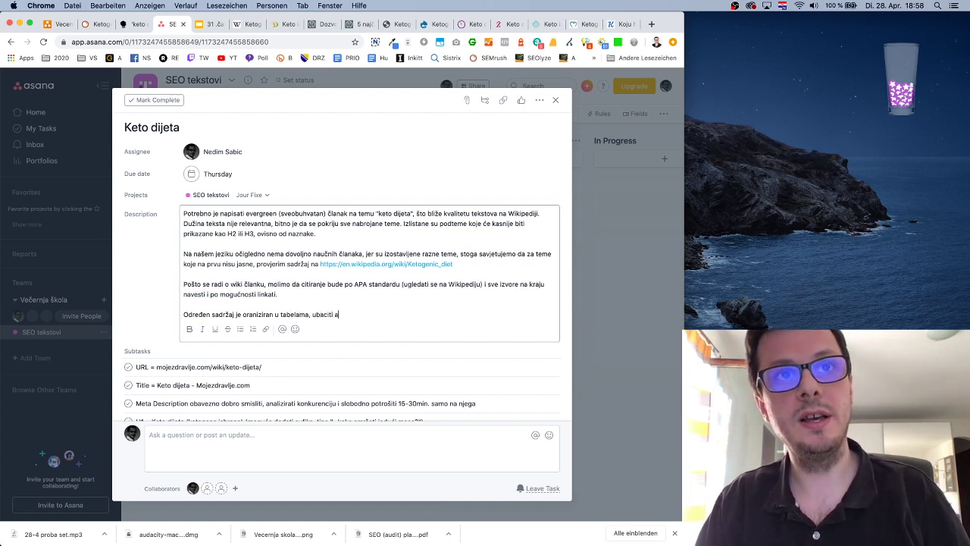
{"action": "type", "text": "dekvatne autors"}
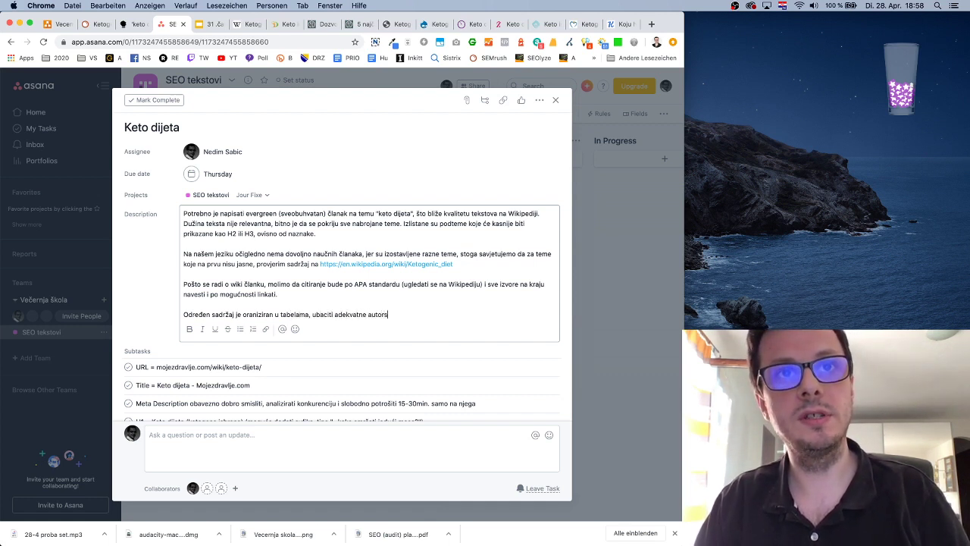
{"action": "type", "text": "ke slike ("}
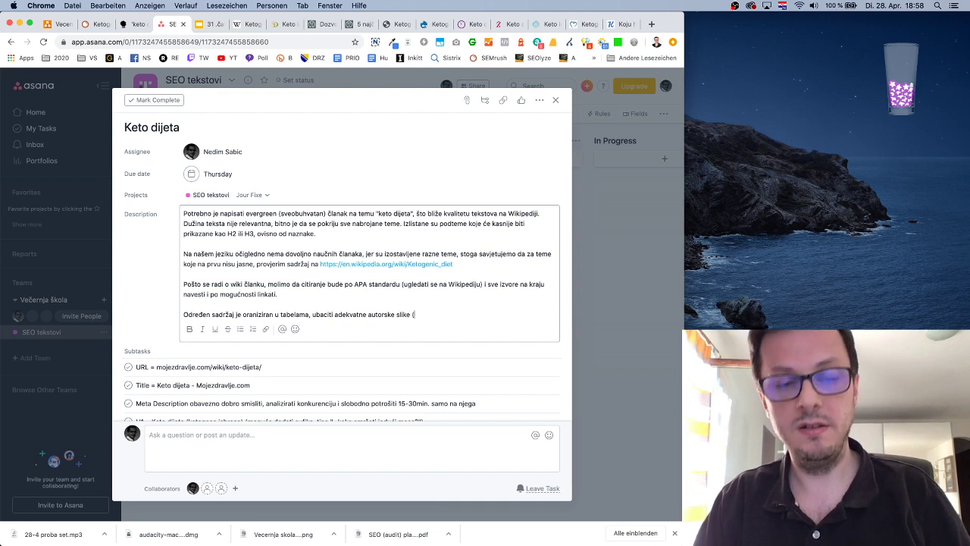
Complete the parenthetical about images in the closing description paragraph with "neka dizajner napravi makar keto piramidu našu)"
{"action": "type", "text": "neka dizajner napravi makar"}
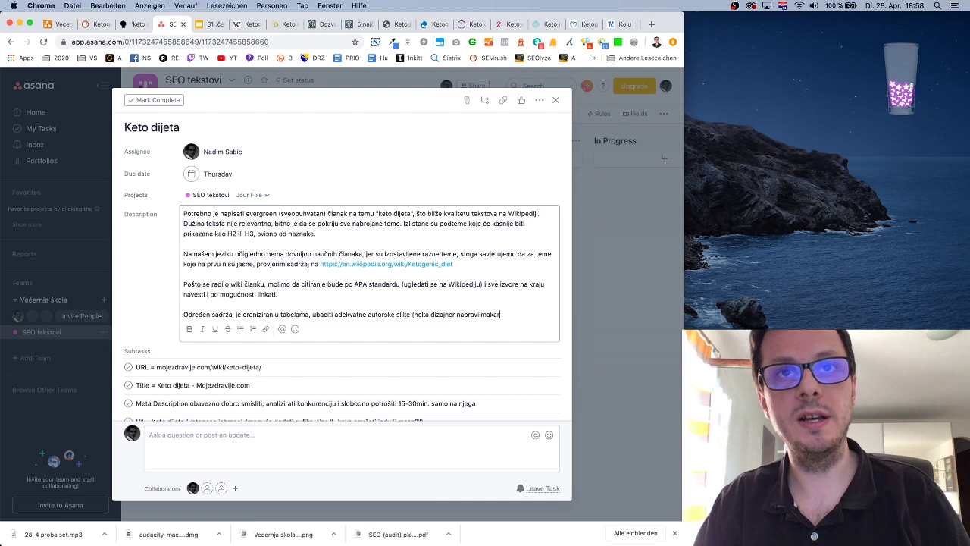
{"action": "type", "text": "keto piramidu"}
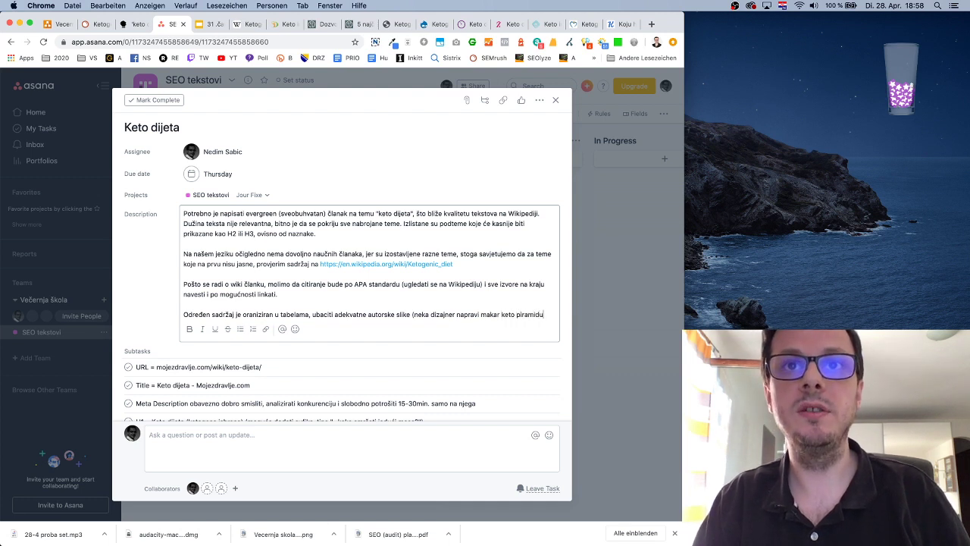
{"action": "type", "text": " našu)"}
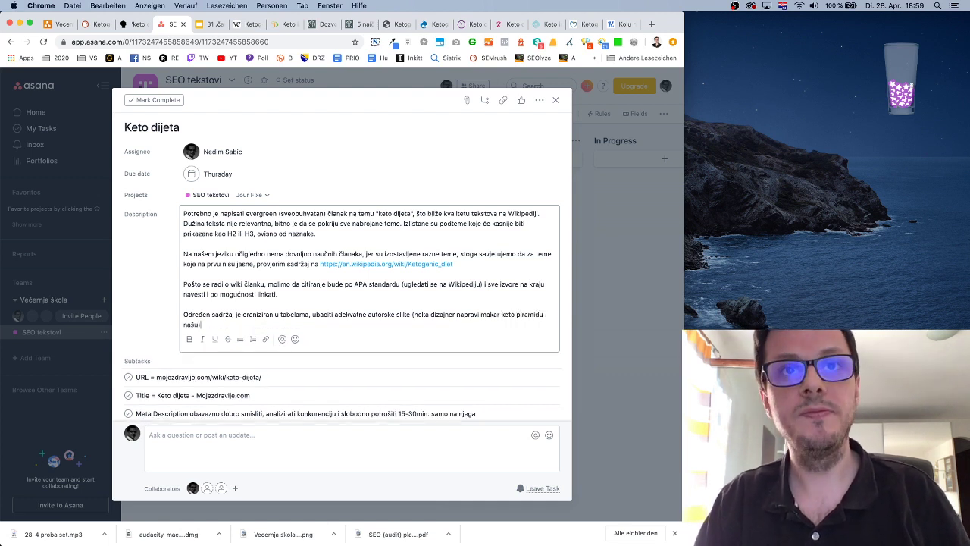
Continue the sentence in the description with the image instruction ", tu pripaziti na ALT tag, a"
{"action": "type", "text": ", tu pri"}
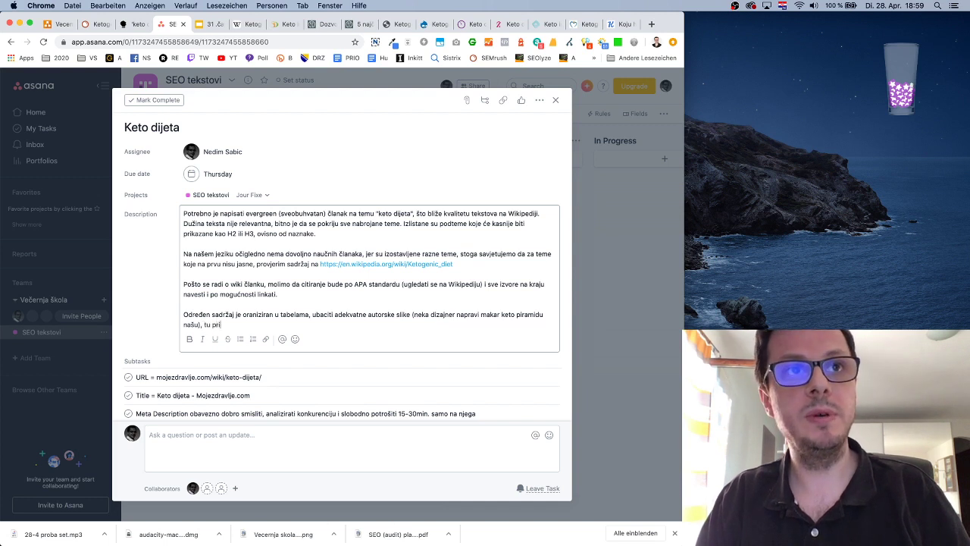
{"action": "type", "text": "b"}
{"action": "type", "text": "az"}
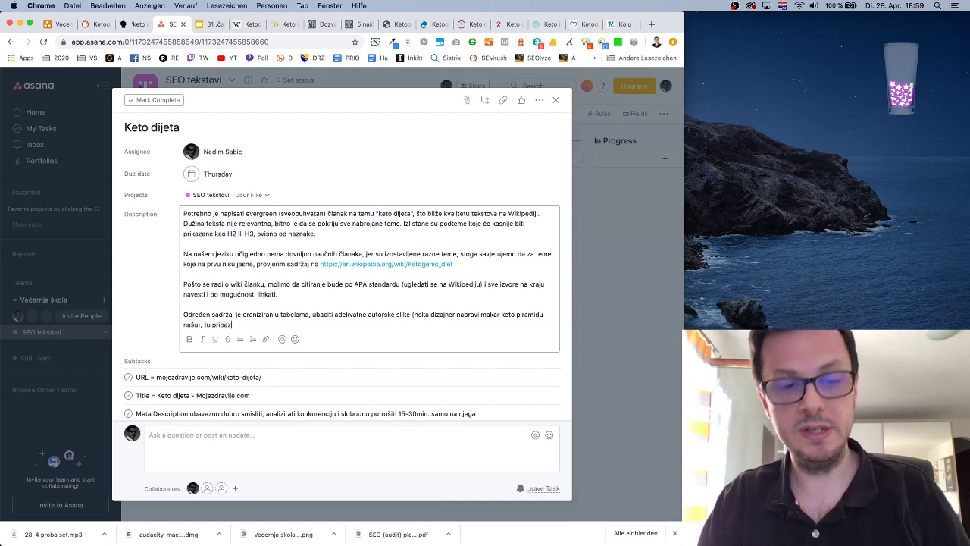
{"action": "type", "text": "iti na ALT ga"}
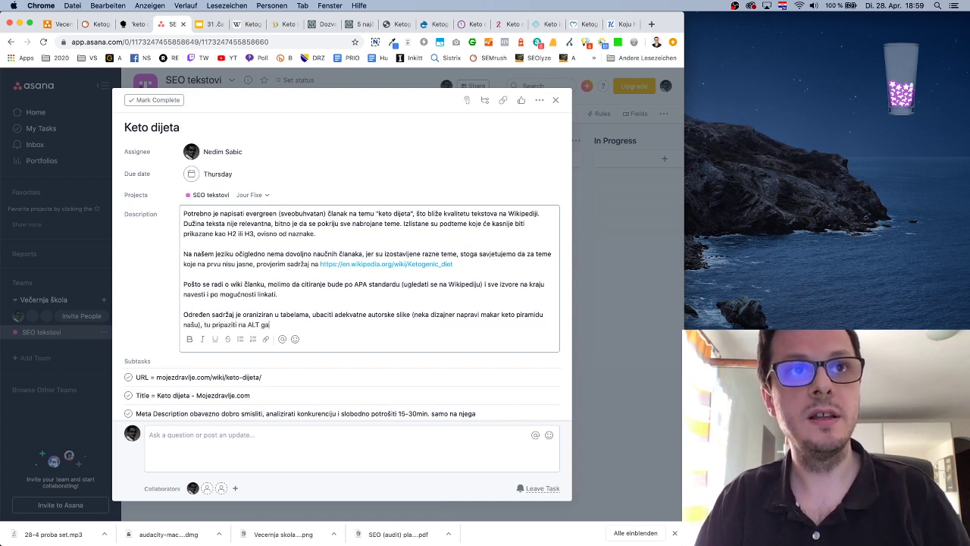
{"action": "key", "text": "BackSpace"}
{"action": "key", "text": "BackSpace"}
{"action": "type", "text": "tag, a t"}
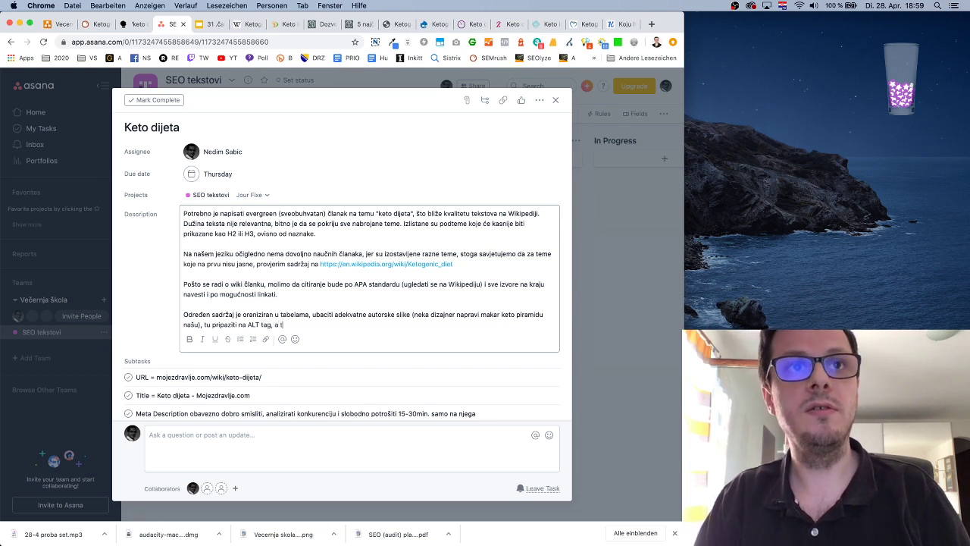
Finish the closing description paragraph with "ubaciti neki video doktora sa Youtube-a koji upozorava na keto probleme."
{"action": "key", "text": "BackSpace"}
{"action": "type", "text": "ubaciti n"}
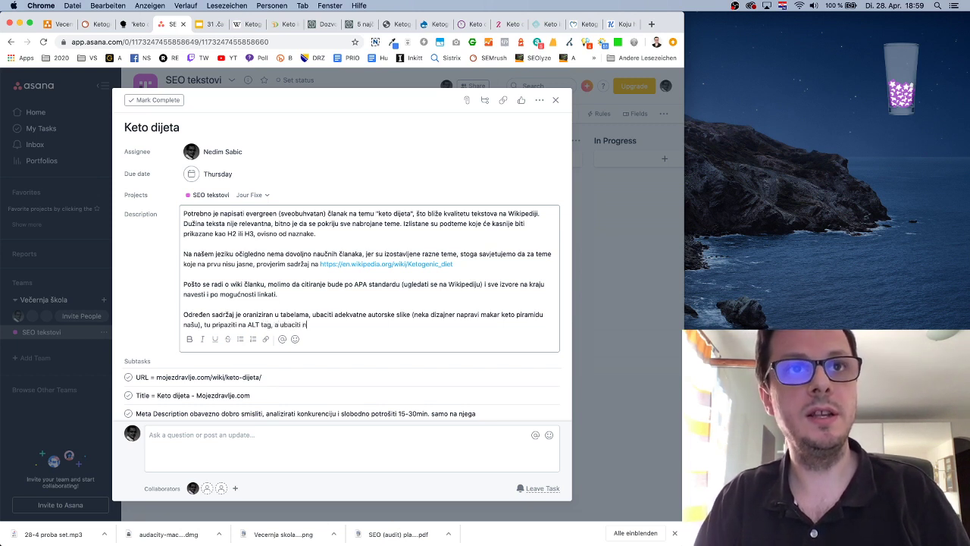
{"action": "type", "text": "eki video doktora sa Youtube-a koji upozorava na keto proble"}
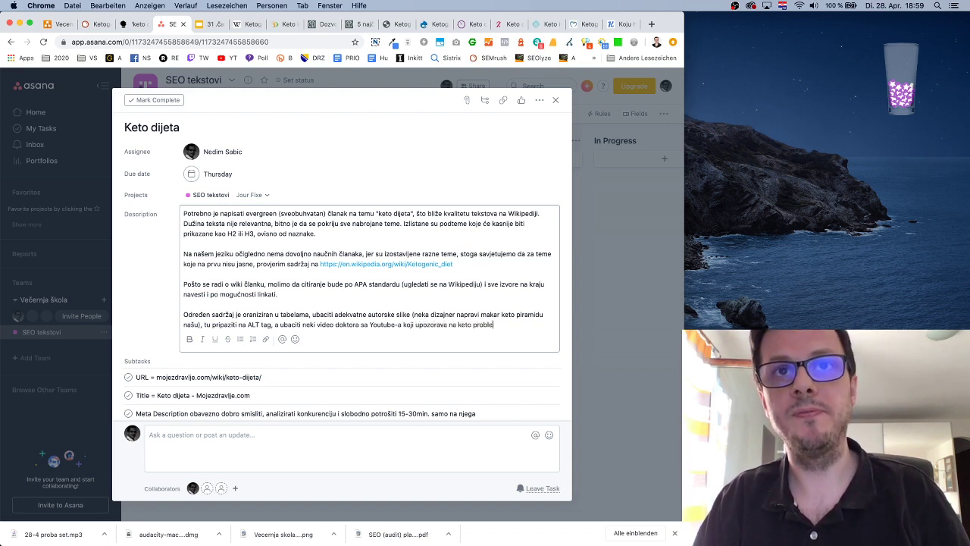
{"action": "type", "text": "me."}
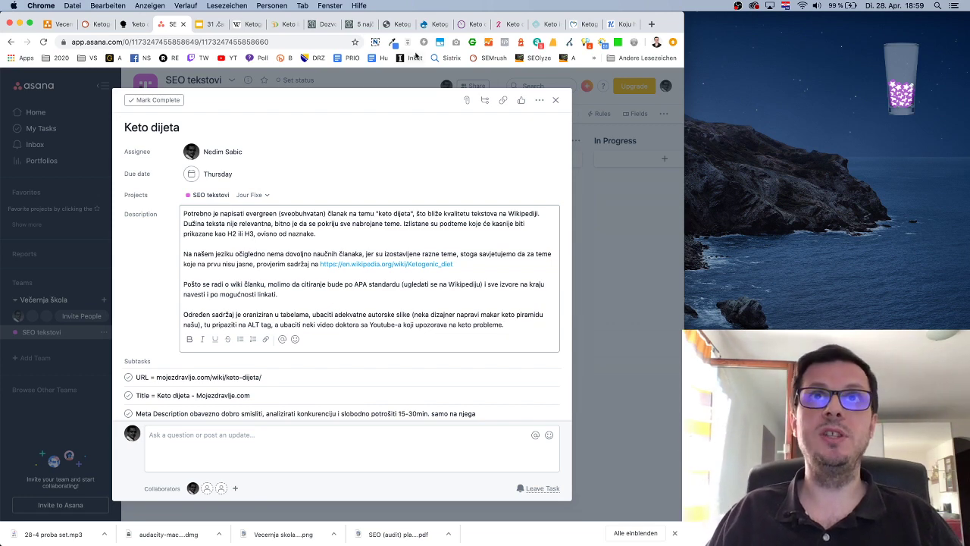
Return to the ChronoBiotic page and review the seven numbered health benefits of the keto diet through to the page's end
{"action": "left_click", "coordinate": [506, 24]}
{"action": "left_click", "coordinate": [549, 25]}
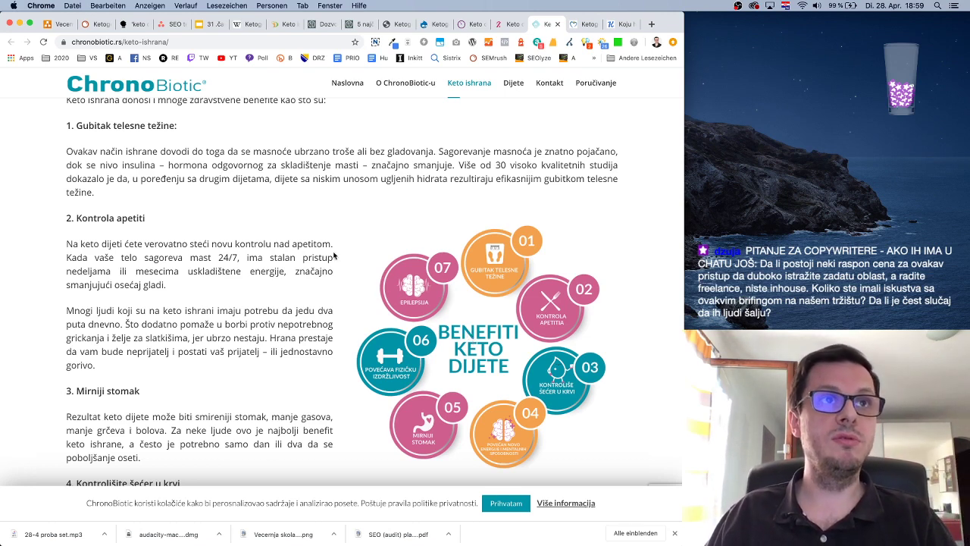
{"action": "scroll", "coordinate": [334, 256], "scroll_direction": "up", "scroll_amount": 2}
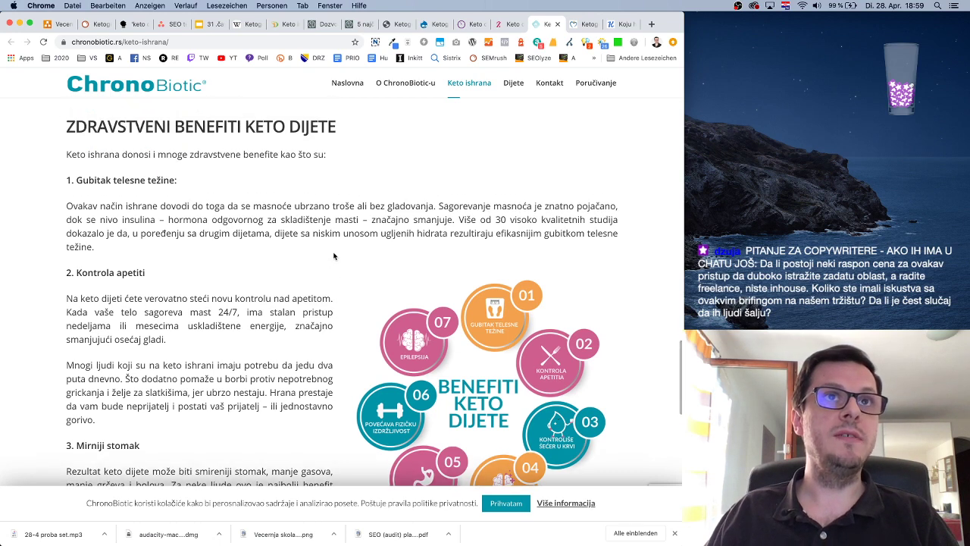
{"action": "scroll", "coordinate": [201, 245], "scroll_direction": "down", "scroll_amount": 2}
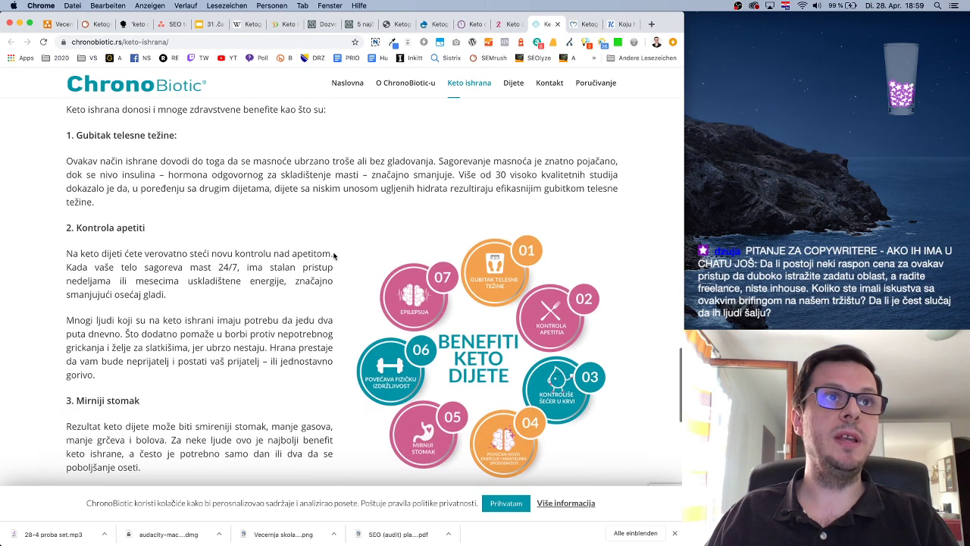
{"action": "left_click_drag", "start_coordinate": [82, 231], "coordinate": [160, 233]}
{"action": "left_click", "coordinate": [160, 233]}
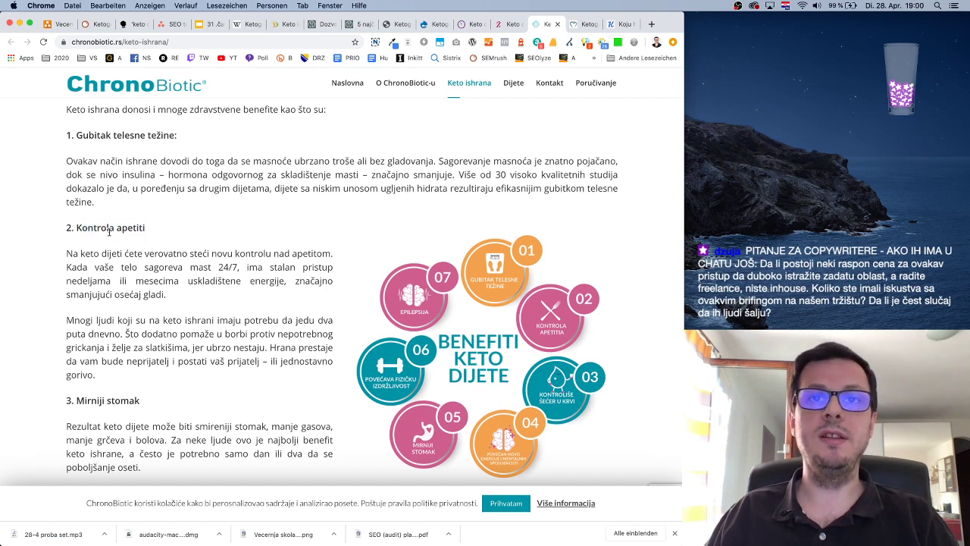
{"action": "left_click_drag", "start_coordinate": [80, 229], "coordinate": [155, 233]}
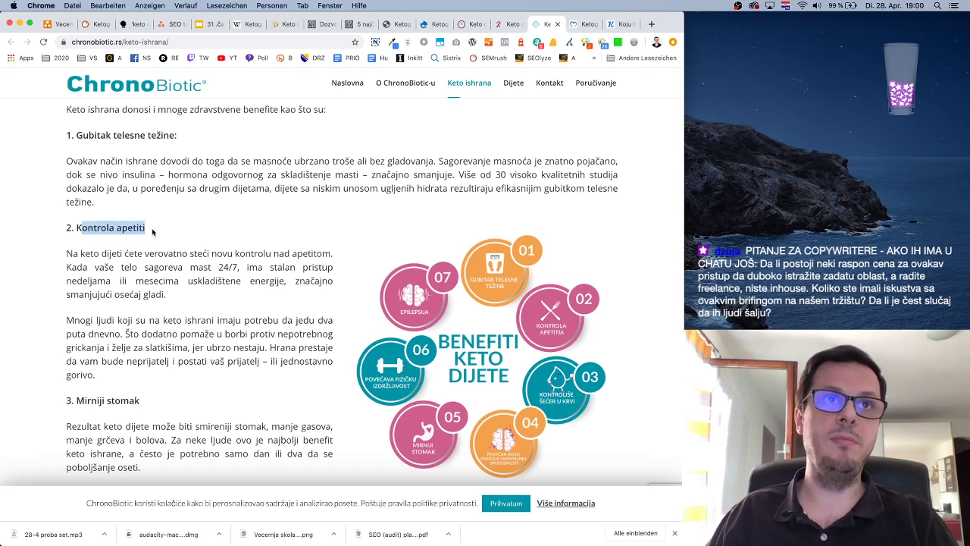
{"action": "left_click", "coordinate": [226, 277]}
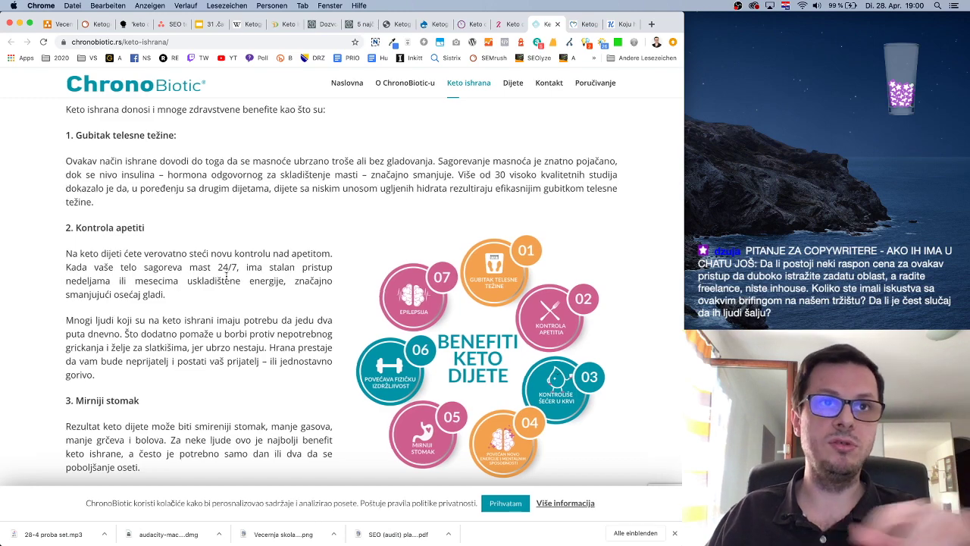
{"action": "scroll", "coordinate": [262, 293], "scroll_direction": "up", "scroll_amount": 1}
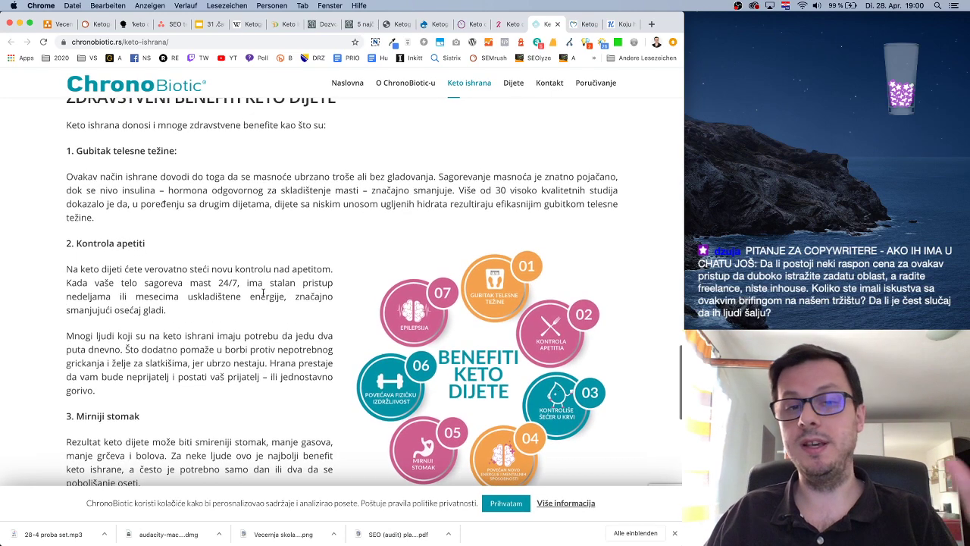
{"action": "scroll", "coordinate": [258, 294], "scroll_direction": "down", "scroll_amount": 3}
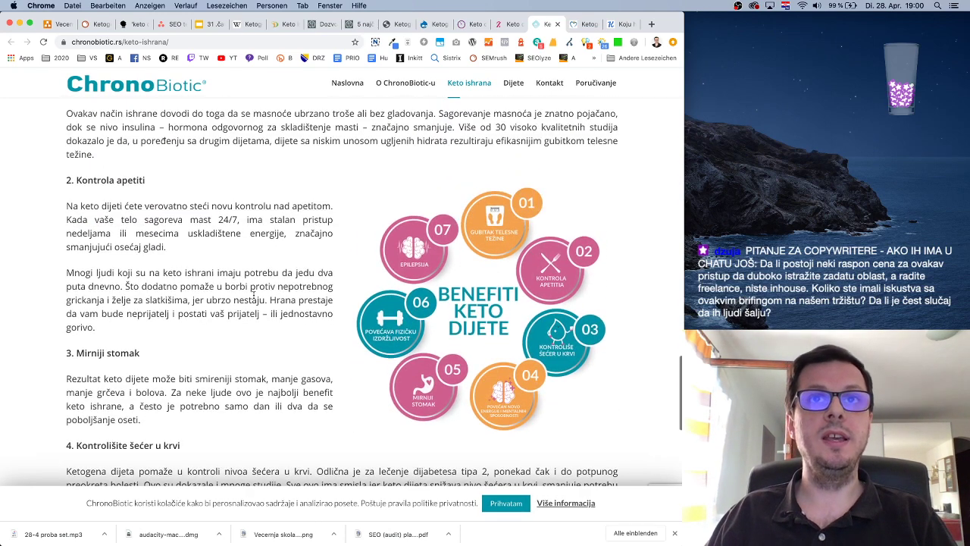
{"action": "scroll", "coordinate": [198, 347], "scroll_direction": "down", "scroll_amount": 5}
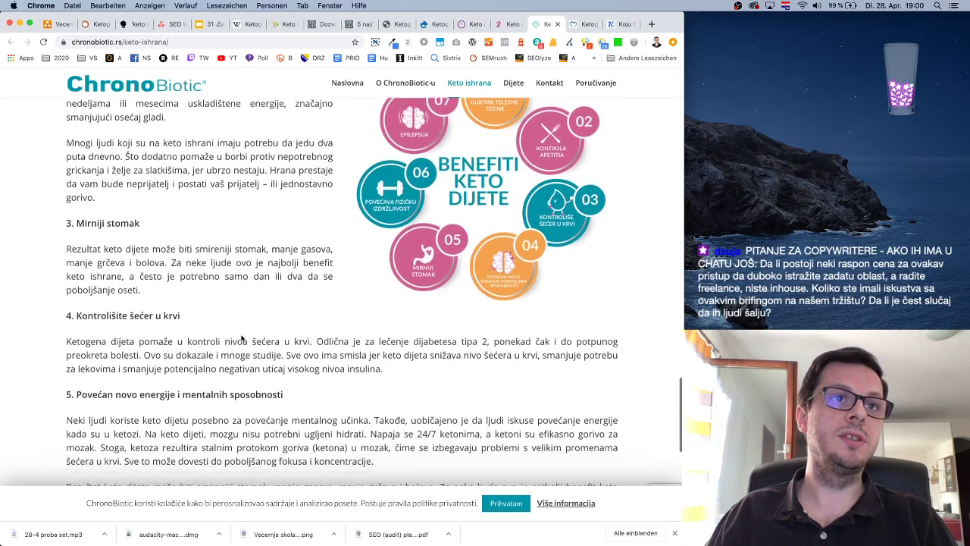
{"action": "scroll", "coordinate": [242, 338], "scroll_direction": "down", "scroll_amount": 10}
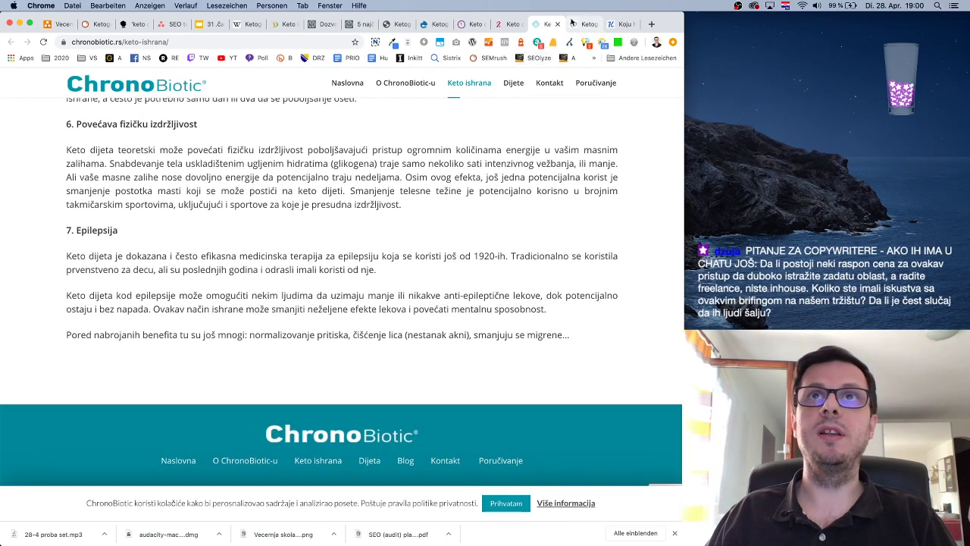
Open the Najbrža Dijeta article on the ketogenic diet and review its table of contents and sections through the diet types
{"action": "left_click", "coordinate": [571, 21]}
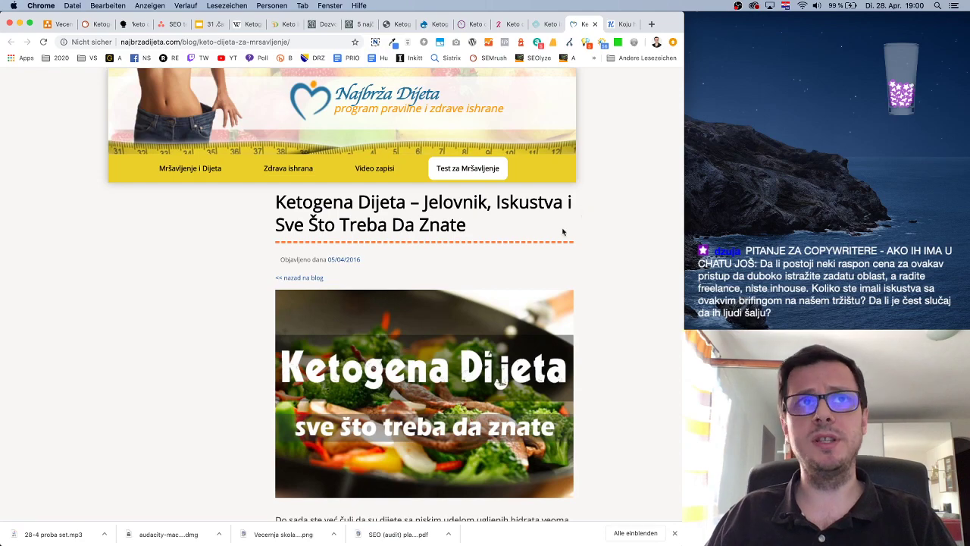
{"action": "scroll", "coordinate": [560, 236], "scroll_direction": "down", "scroll_amount": 20}
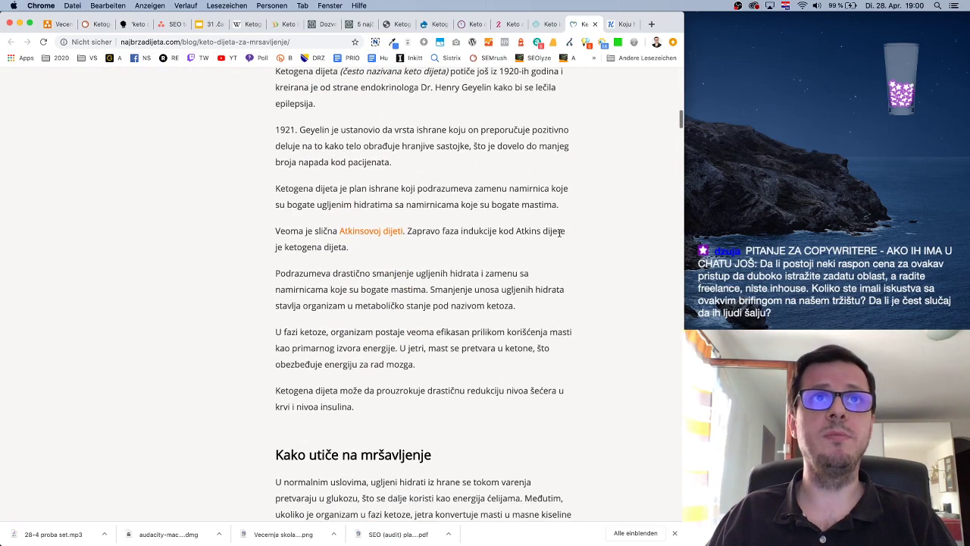
{"action": "scroll", "coordinate": [559, 237], "scroll_direction": "up", "scroll_amount": 6}
{"action": "scroll", "coordinate": [559, 236], "scroll_direction": "up", "scroll_amount": 4}
{"action": "scroll", "coordinate": [560, 237], "scroll_direction": "down", "scroll_amount": 7}
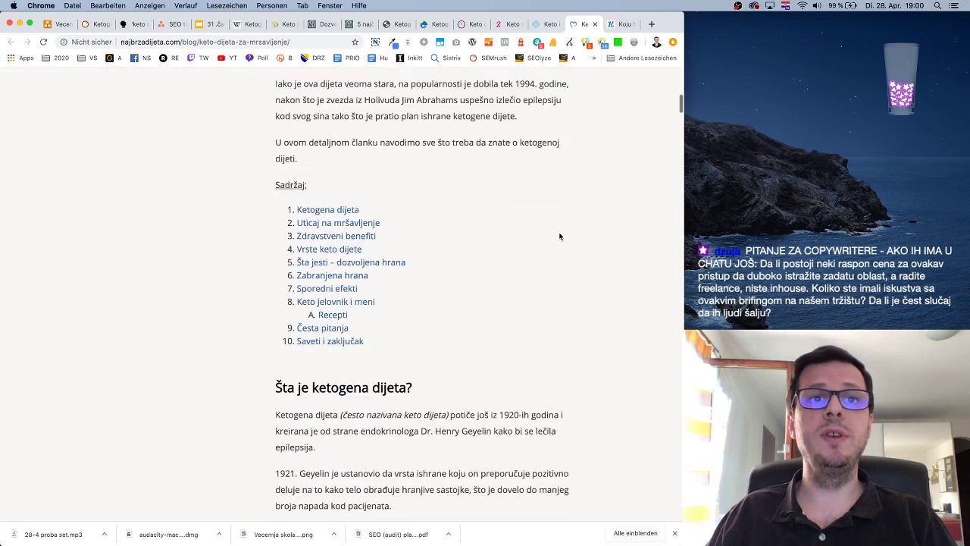
{"action": "scroll", "coordinate": [559, 236], "scroll_direction": "down", "scroll_amount": 15}
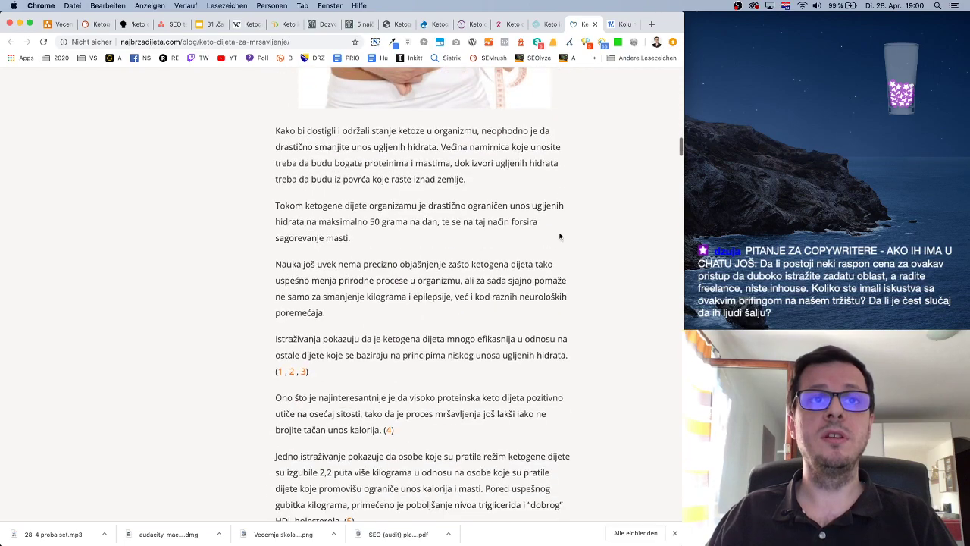
{"action": "scroll", "coordinate": [559, 236], "scroll_direction": "down", "scroll_amount": 15}
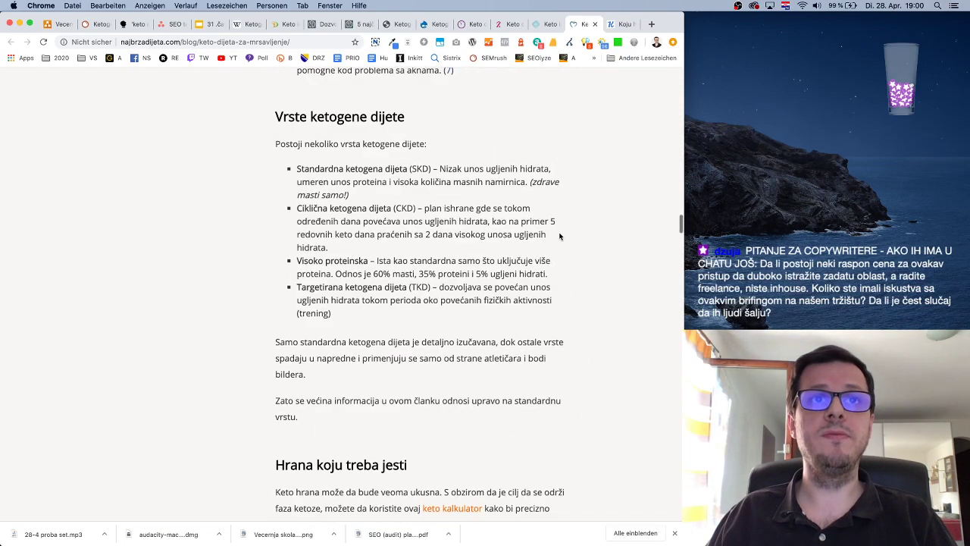
Return to the Asana Keto dijeta task and add a subtask "H2 = Keto mršavljenje" directly below the Keto fitness subtask
{"action": "left_click", "coordinate": [173, 23]}
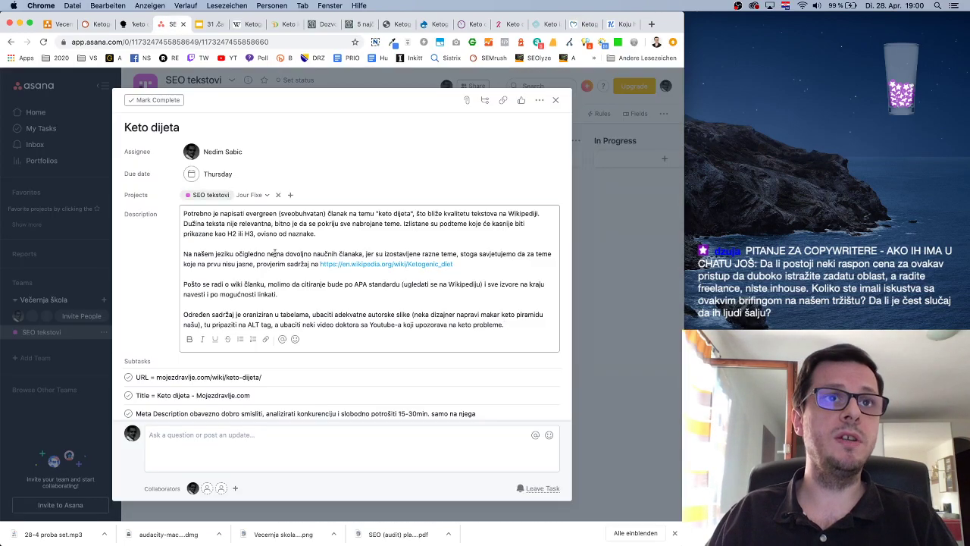
{"action": "scroll", "coordinate": [354, 326], "scroll_direction": "down", "scroll_amount": 15}
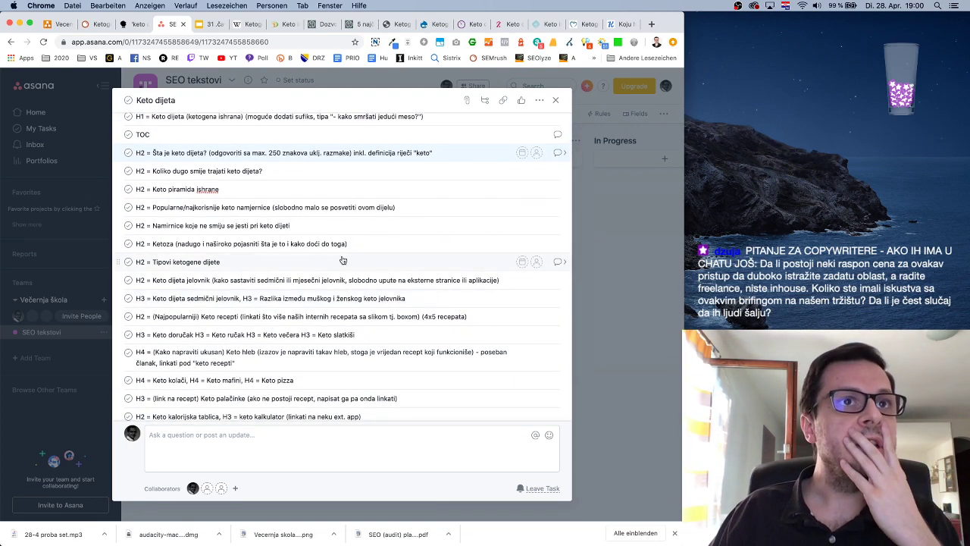
{"action": "scroll", "coordinate": [353, 278], "scroll_direction": "down", "scroll_amount": 5}
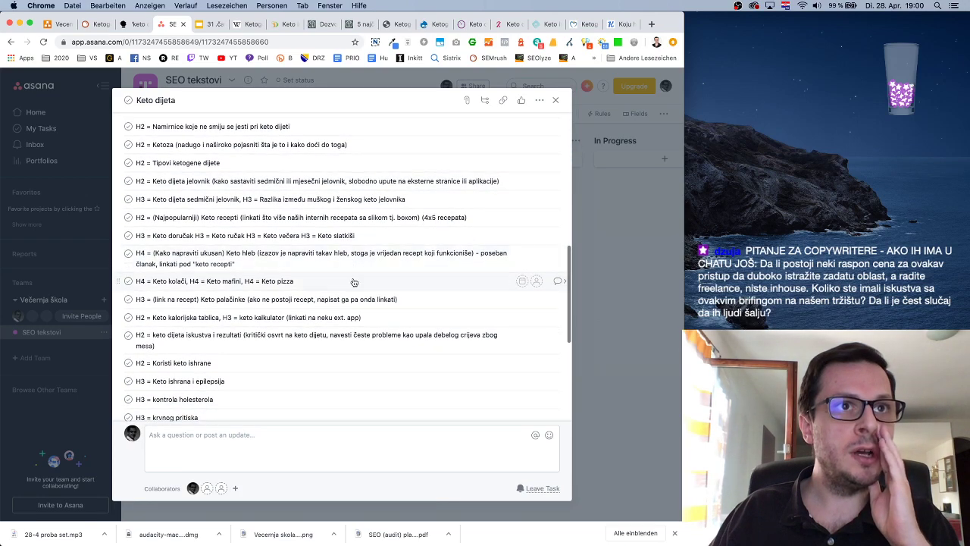
{"action": "scroll", "coordinate": [353, 279], "scroll_direction": "down", "scroll_amount": 4}
{"action": "scroll", "coordinate": [353, 281], "scroll_direction": "down", "scroll_amount": 7}
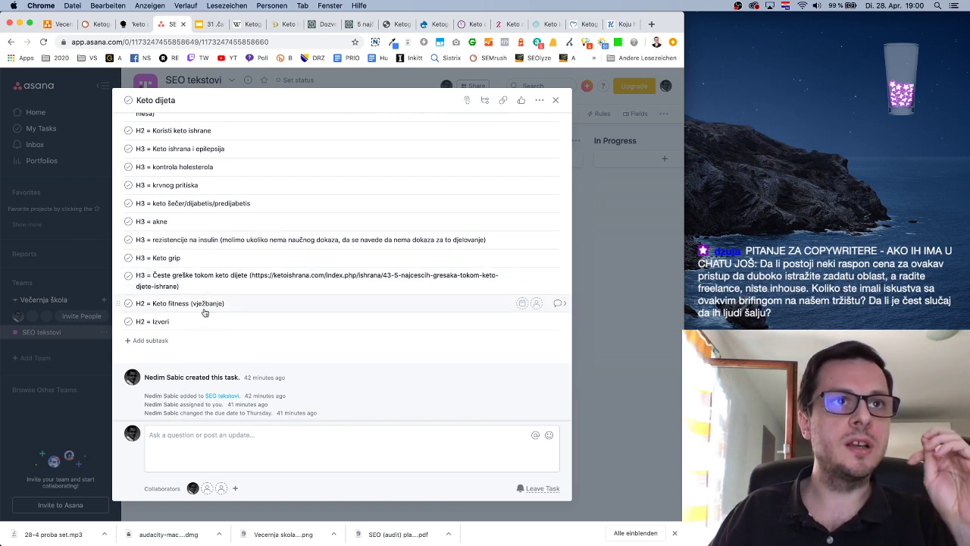
{"action": "left_click", "coordinate": [278, 305]}
{"action": "key", "text": "Return"}
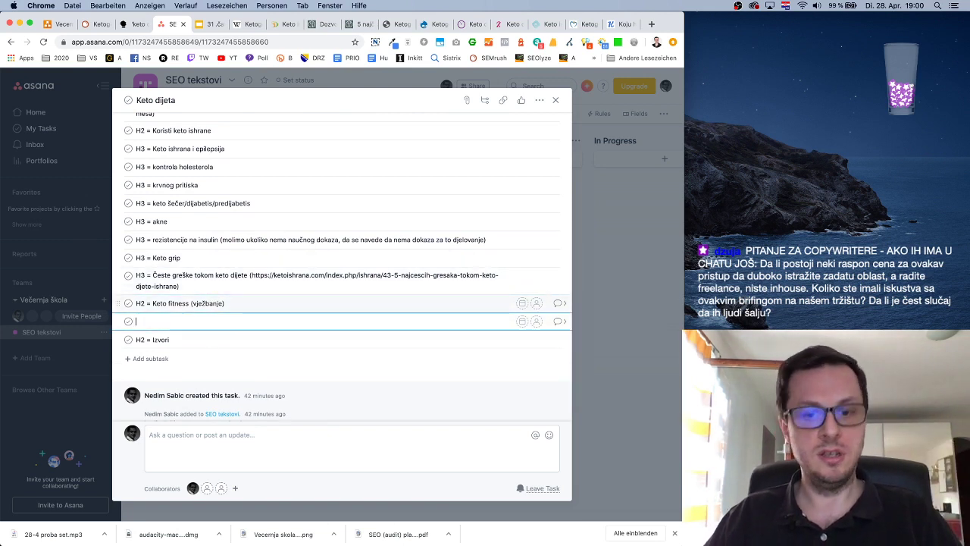
{"action": "type", "text": "H2 = Keto m"}
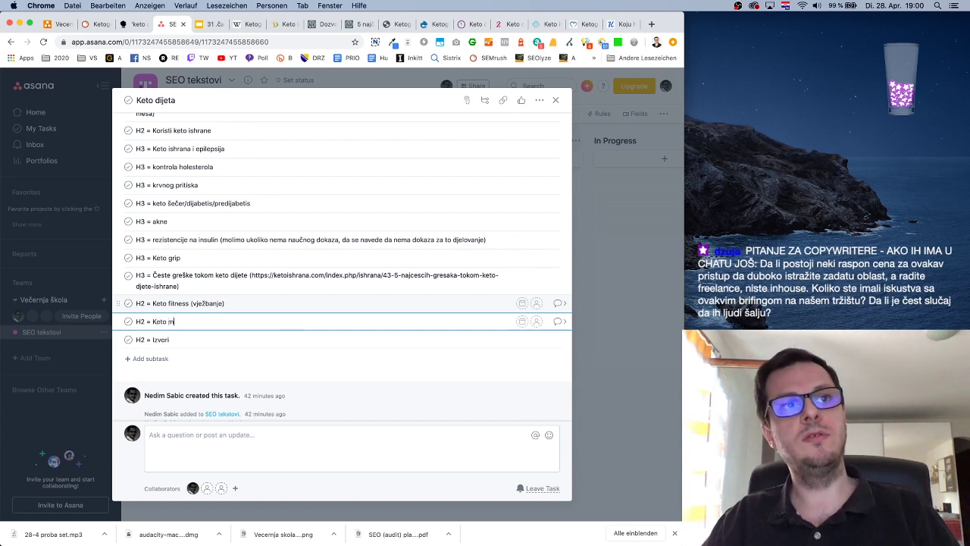
{"action": "type", "text": "ršavljenje"}
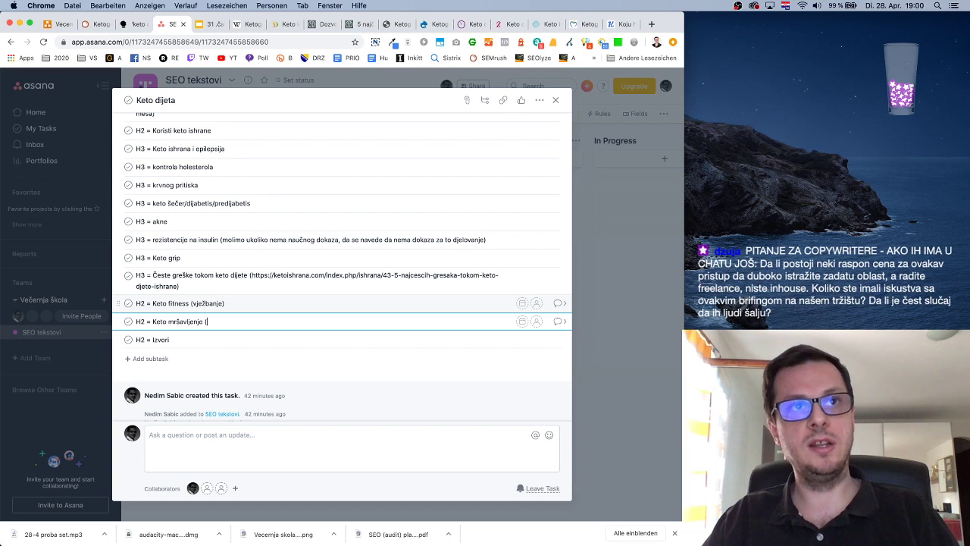
Complete the Keto mršavljenje subtask with the note "(šta se može očekivati i navesti šta/koliko je zdravo)"
{"action": "type", "text": " (šta se mo"}
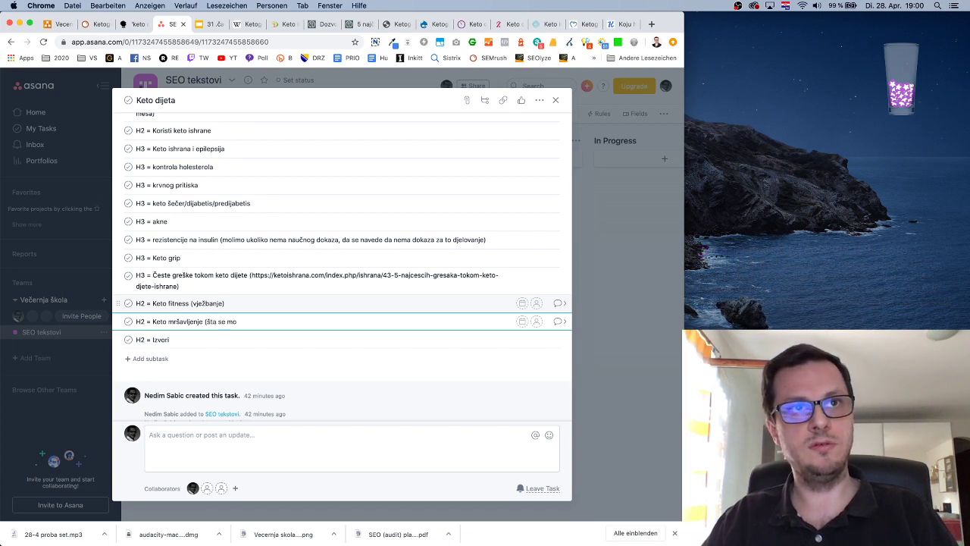
{"action": "type", "text": "že oče"}
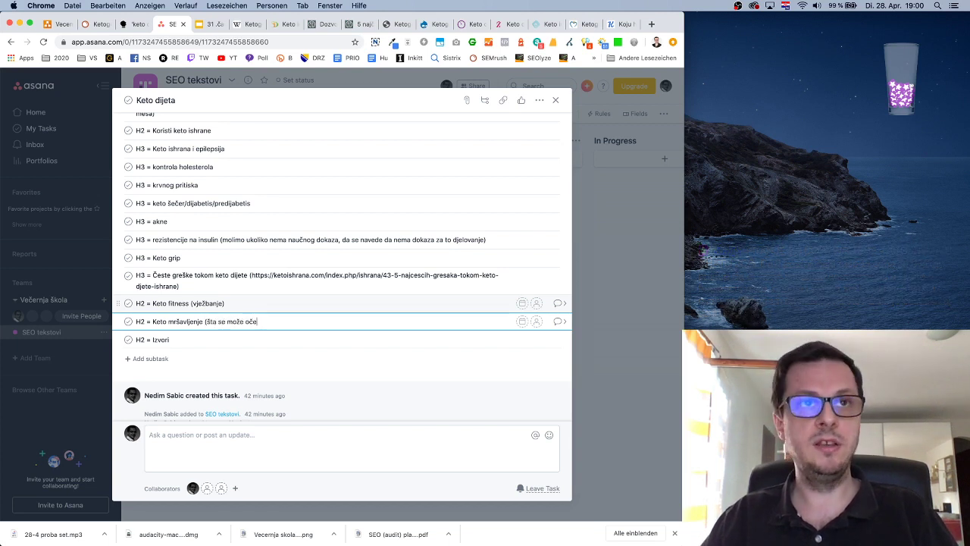
{"action": "type", "text": "kivati i"}
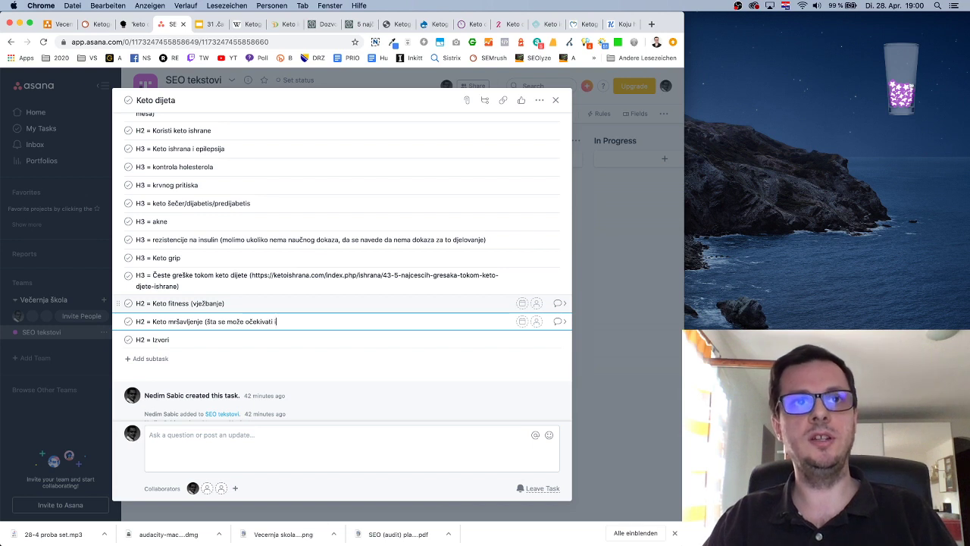
{"action": "type", "text": " navesti šta"}
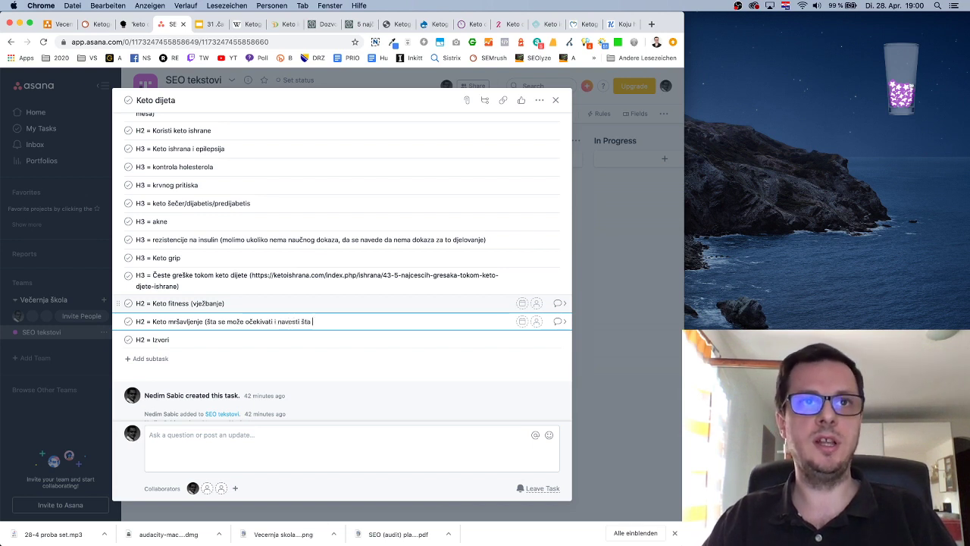
{"action": "type", "text": " je zdravo)"}
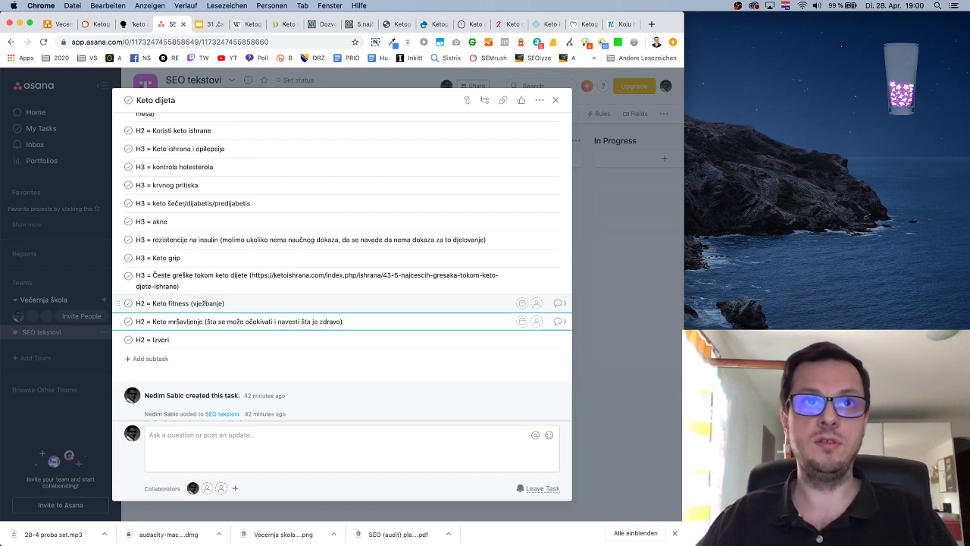
{"action": "scroll", "coordinate": [307, 353], "scroll_direction": "up", "scroll_amount": 2}
{"action": "left_click", "coordinate": [312, 350]}
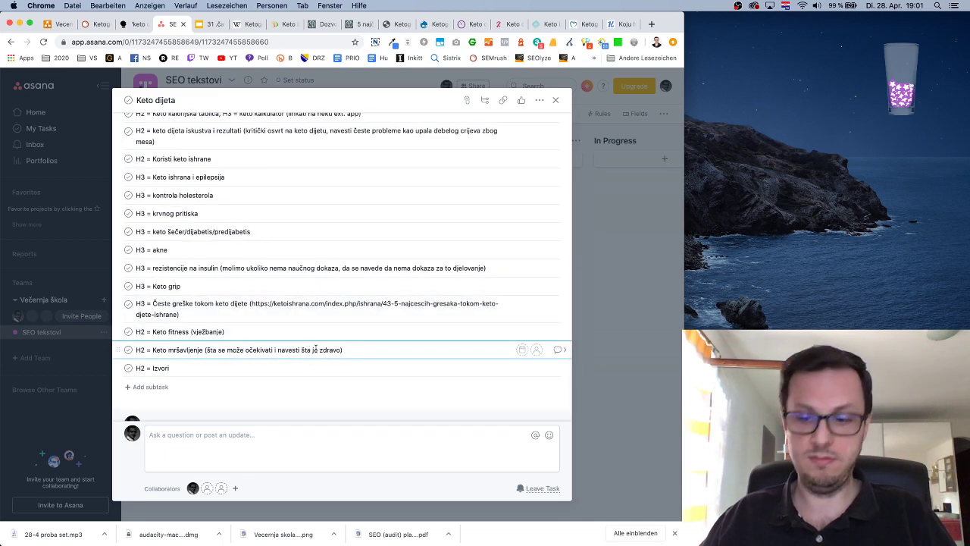
{"action": "type", "text": "k oliko"}
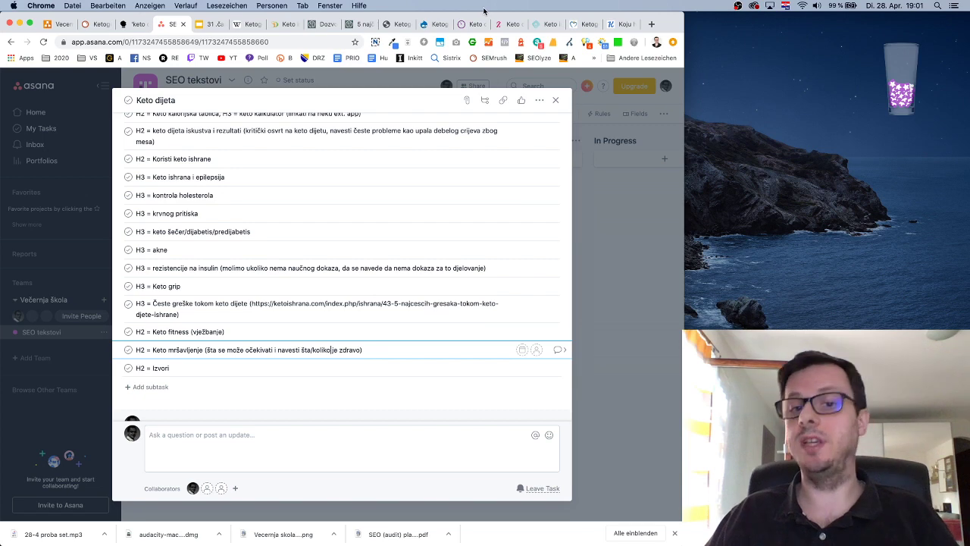
Review the Najbrža Dijeta article from the diet types through foods, side effects, weekly menu, supplements and recipes to the frequently asked questions
{"action": "left_click", "coordinate": [576, 26]}
{"action": "scroll", "coordinate": [532, 288], "scroll_direction": "down", "scroll_amount": 5}
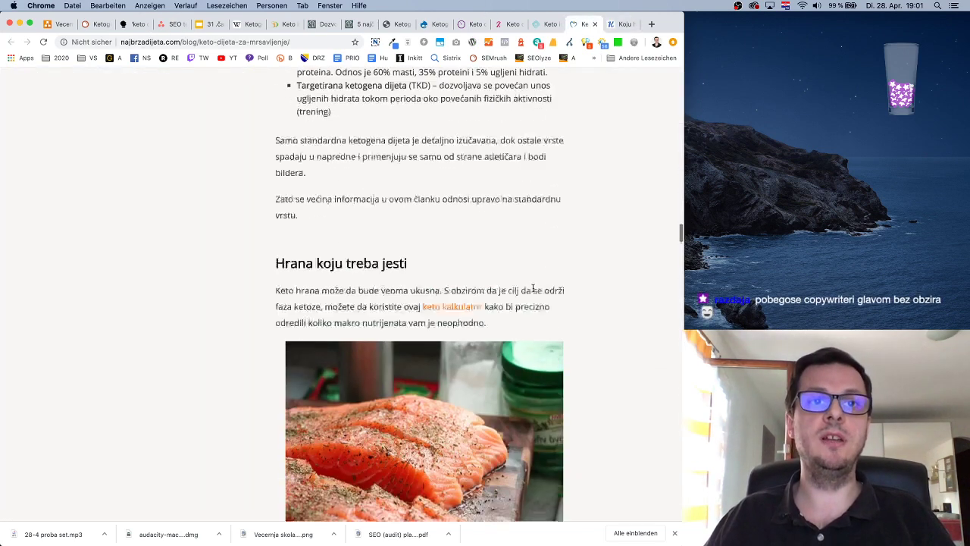
{"action": "scroll", "coordinate": [533, 288], "scroll_direction": "down", "scroll_amount": 15}
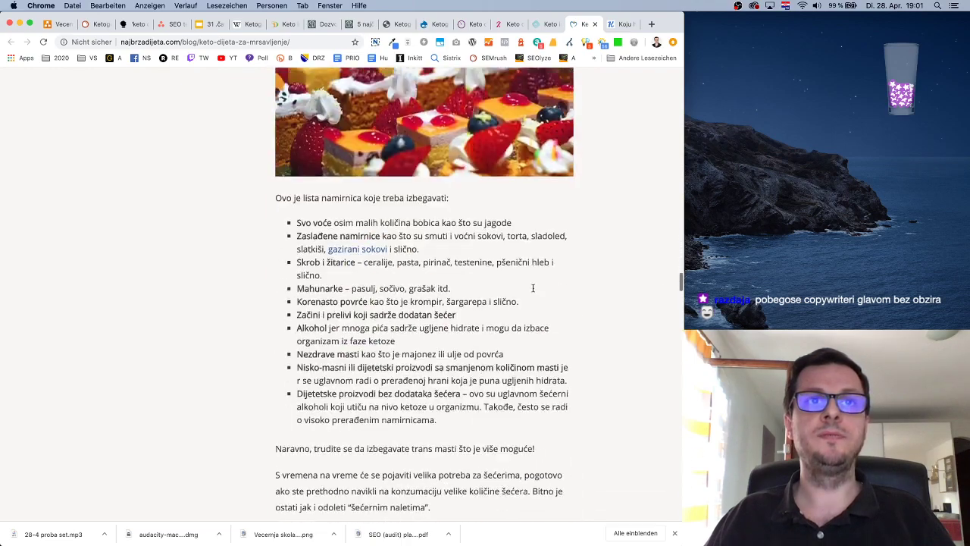
{"action": "scroll", "coordinate": [532, 288], "scroll_direction": "up", "scroll_amount": 5}
{"action": "scroll", "coordinate": [533, 288], "scroll_direction": "down", "scroll_amount": 15}
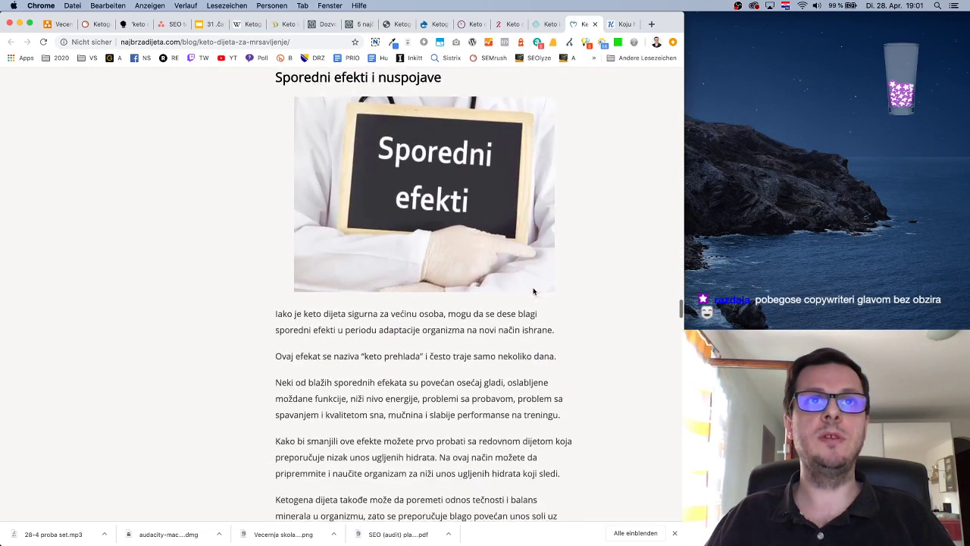
{"action": "scroll", "coordinate": [533, 291], "scroll_direction": "up", "scroll_amount": 3}
{"action": "scroll", "coordinate": [533, 291], "scroll_direction": "down", "scroll_amount": 15}
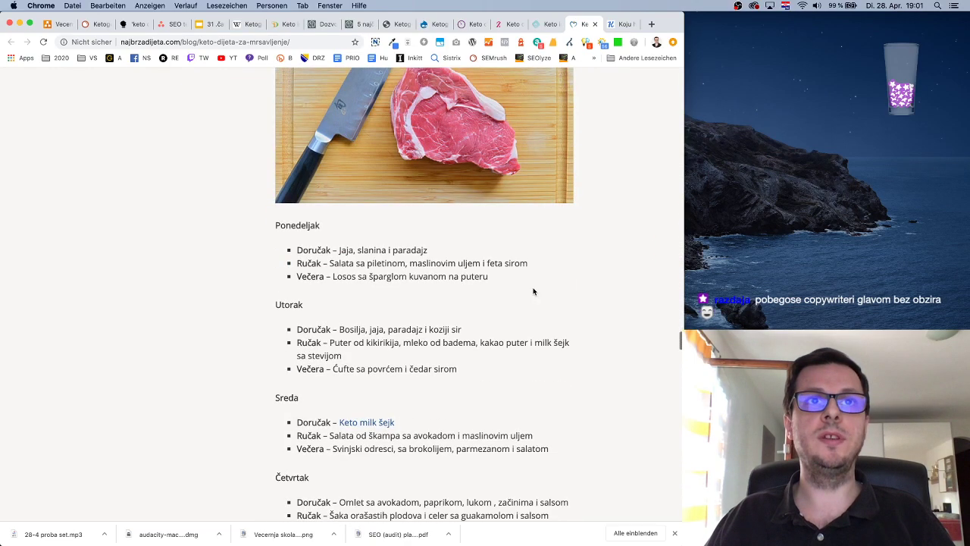
{"action": "scroll", "coordinate": [532, 291], "scroll_direction": "down", "scroll_amount": 15}
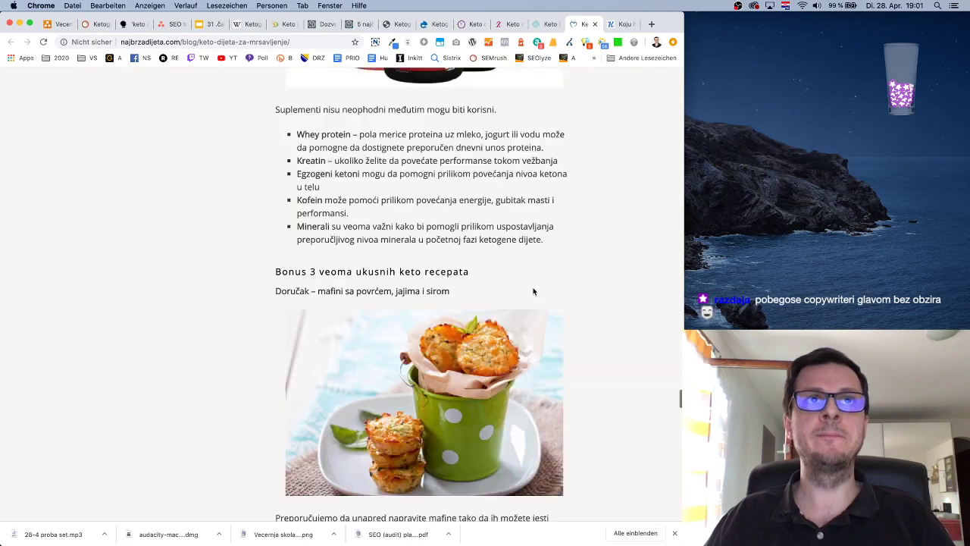
{"action": "scroll", "coordinate": [533, 291], "scroll_direction": "down", "scroll_amount": 15}
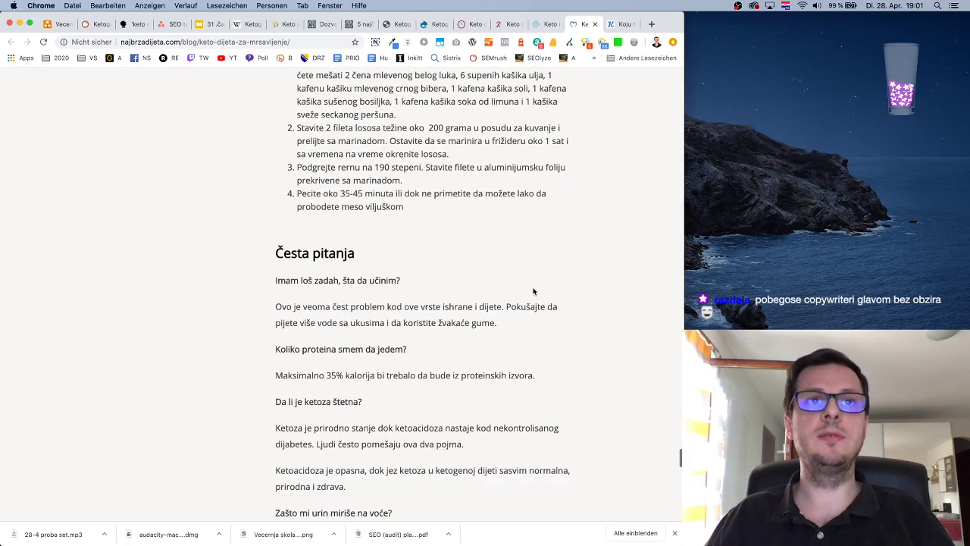
In the Asana brief, extend the "H3 = Keto slatkiši" heading in the meals subtask with "i grickalice"
{"action": "left_click", "coordinate": [171, 23]}
{"action": "scroll", "coordinate": [257, 268], "scroll_direction": "up", "scroll_amount": 5}
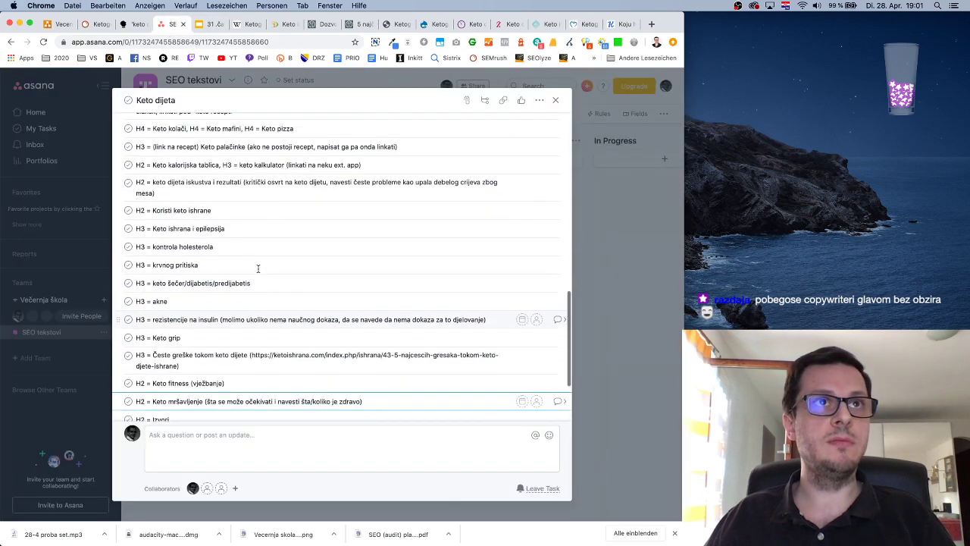
{"action": "scroll", "coordinate": [258, 272], "scroll_direction": "up", "scroll_amount": 3}
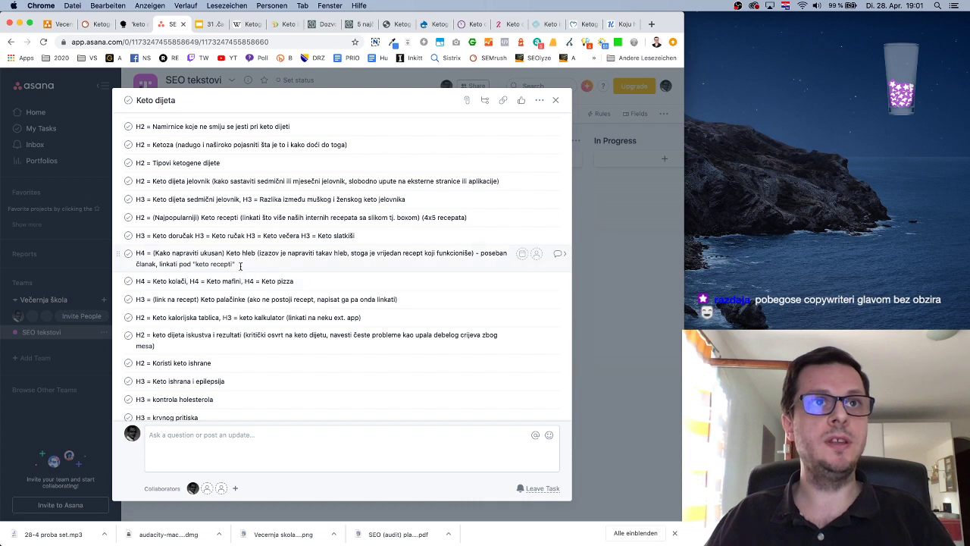
{"action": "left_click", "coordinate": [377, 236]}
{"action": "type", "text": "i grickalice"}
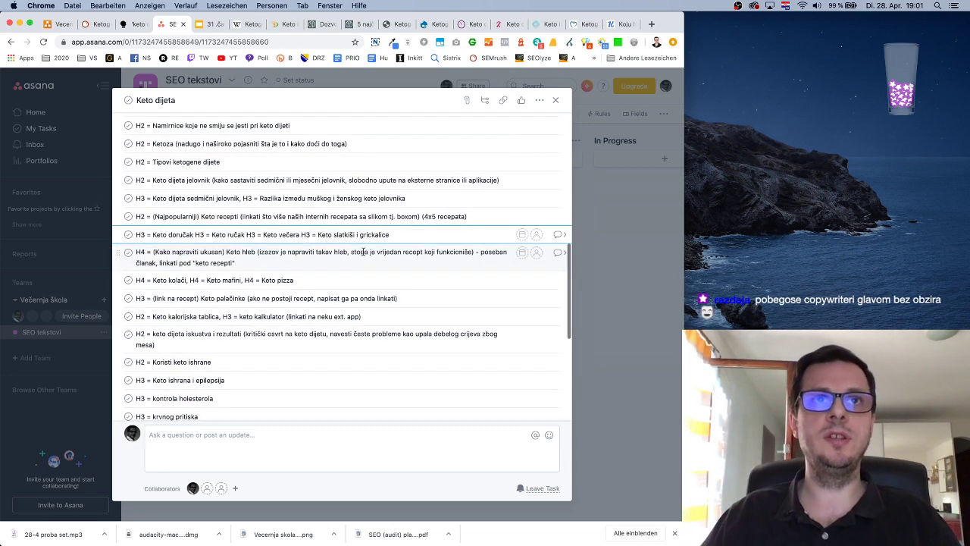
{"action": "scroll", "coordinate": [348, 239], "scroll_direction": "down", "scroll_amount": 1}
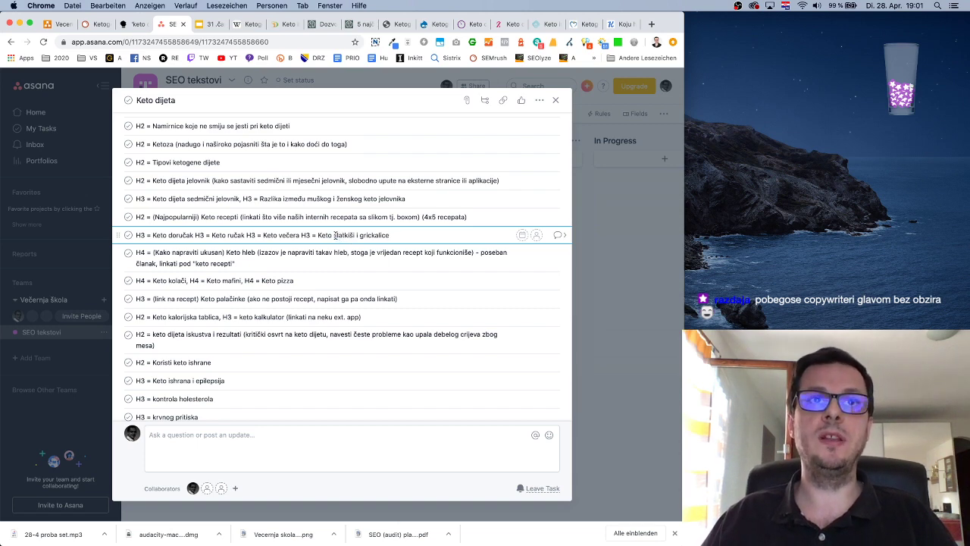
Glance at the ketodijeta.com page on foods to avoid and review the rest of the Najbrža Dijeta article from its frequently asked questions
{"action": "key", "text": "super+9"}
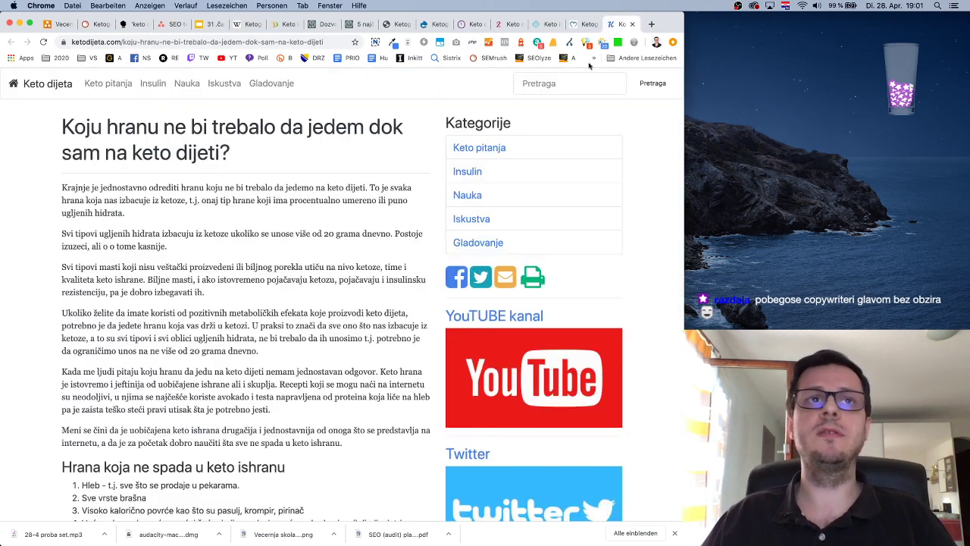
{"action": "key", "text": "super+alt+Left"}
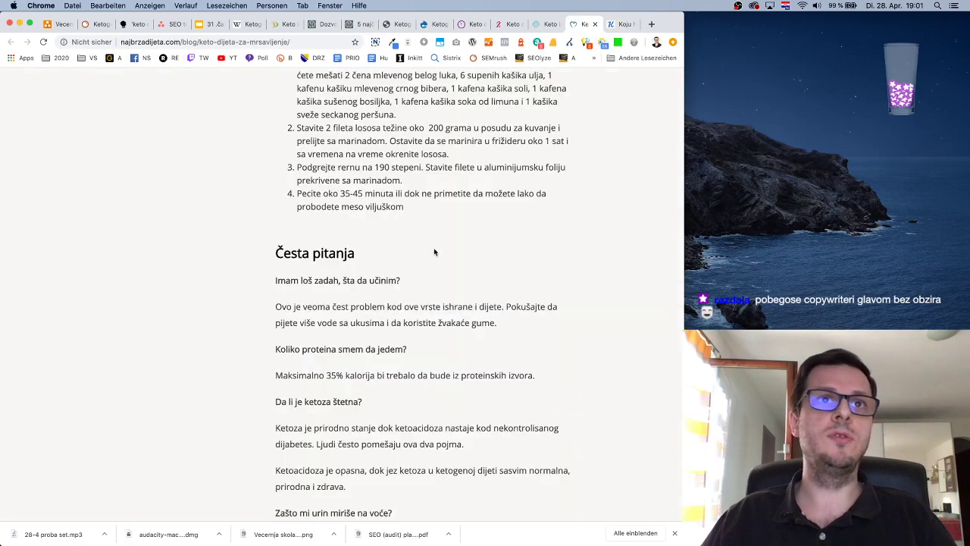
{"action": "scroll", "coordinate": [434, 251], "scroll_direction": "down", "scroll_amount": 10}
{"action": "scroll", "coordinate": [434, 251], "scroll_direction": "down", "scroll_amount": 10}
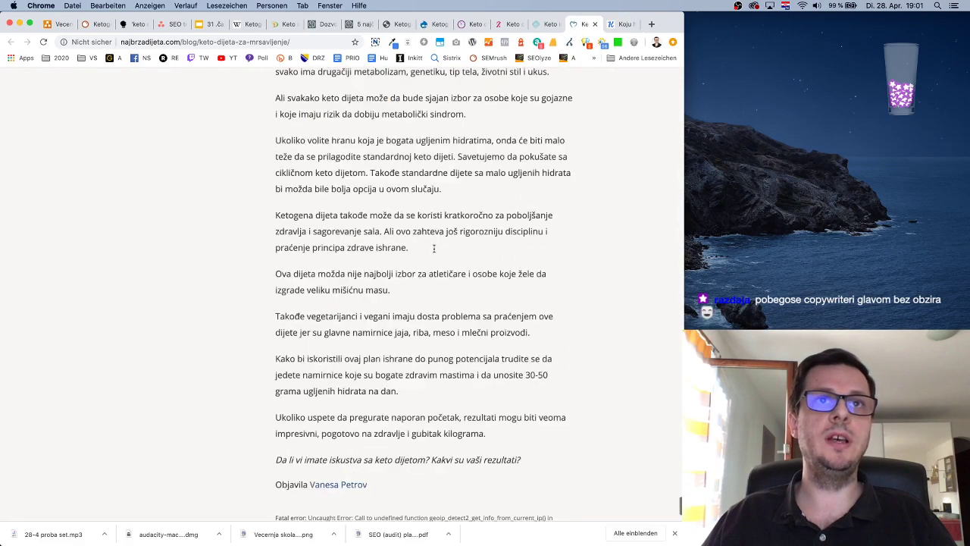
{"action": "scroll", "coordinate": [434, 252], "scroll_direction": "up", "scroll_amount": 15}
{"action": "scroll", "coordinate": [434, 251], "scroll_direction": "up", "scroll_amount": 3}
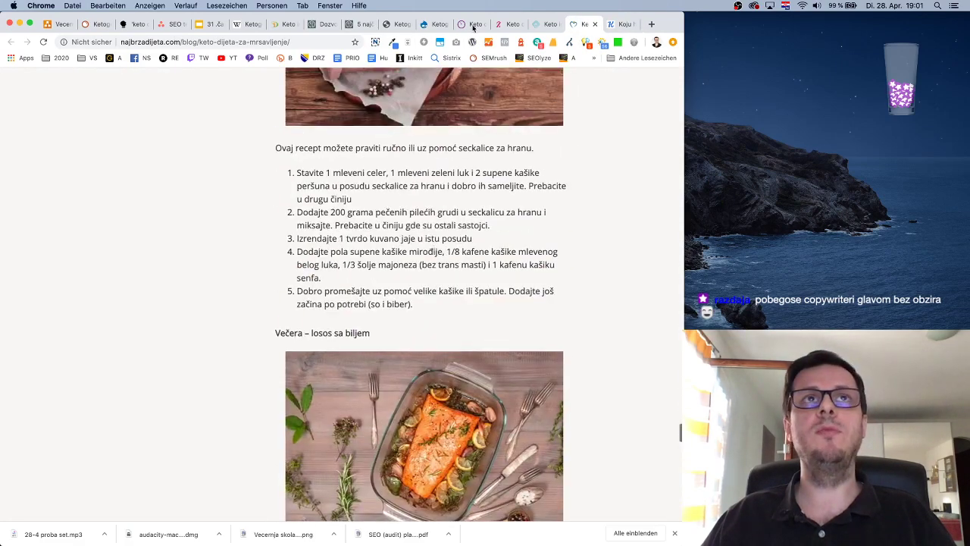
In the Asana brief, add the subtask "H2 = Česta pitanja o keto dijeti (FAQ snippet)" directly below the Keto mršavljenje subtask
{"action": "left_click", "coordinate": [169, 24]}
{"action": "scroll", "coordinate": [341, 392], "scroll_direction": "down", "scroll_amount": 8}
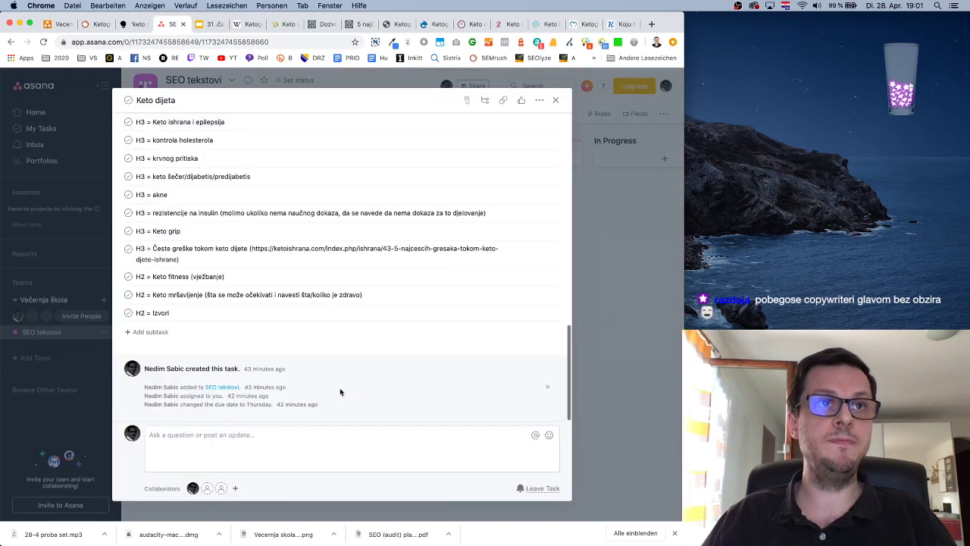
{"action": "left_click", "coordinate": [379, 296]}
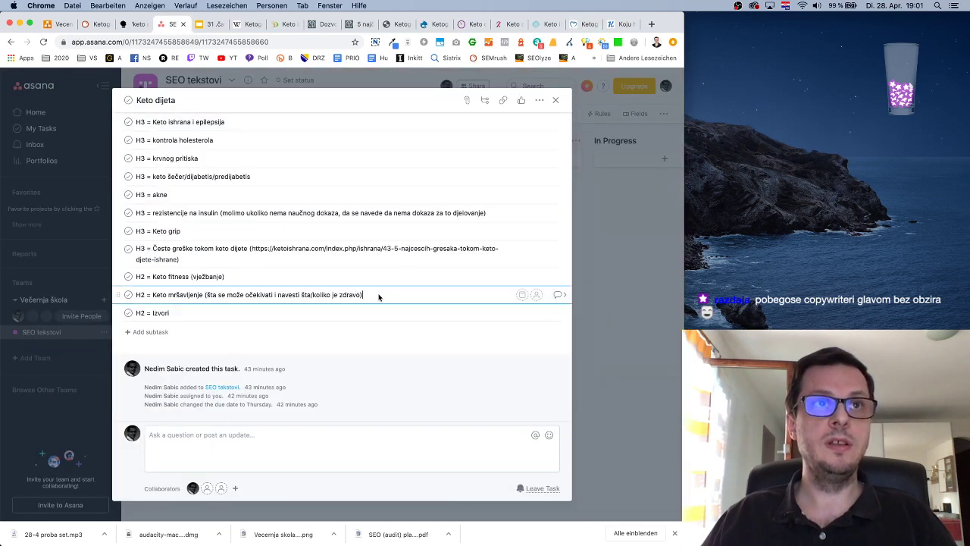
{"action": "key", "text": "Return"}
{"action": "type", "text": "H2"}
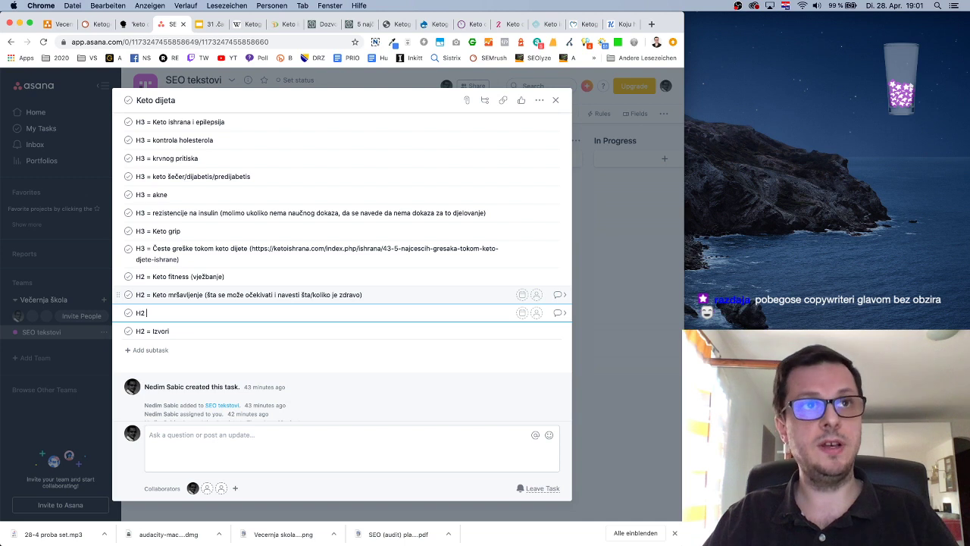
{"action": "type", "text": " = Česta p"}
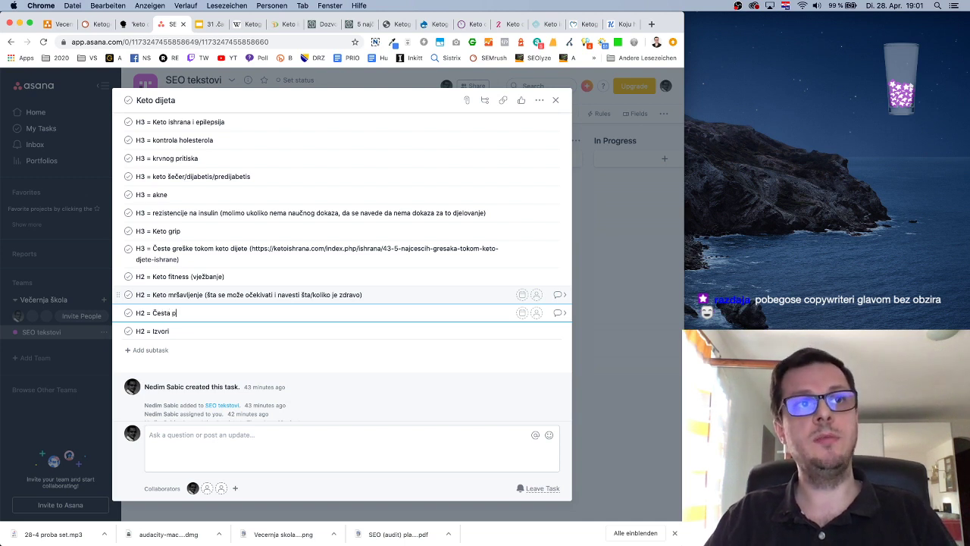
{"action": "type", "text": "itanja o keto "}
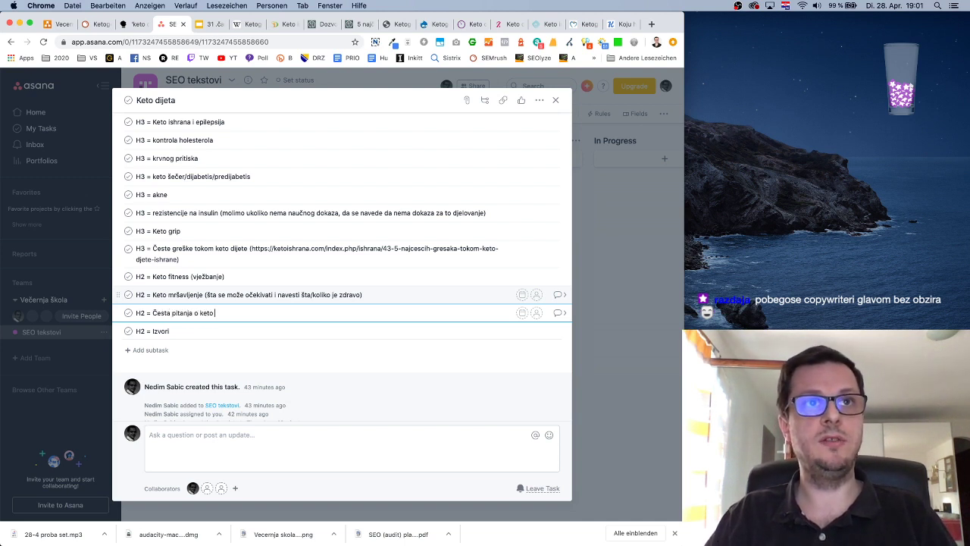
{"action": "type", "text": "dijeti"}
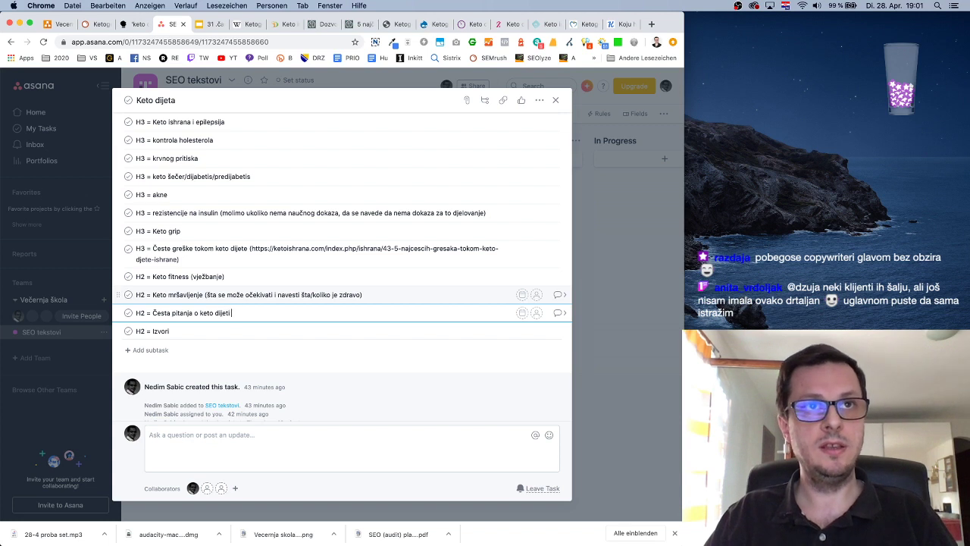
{"action": "type", "text": "FA"}
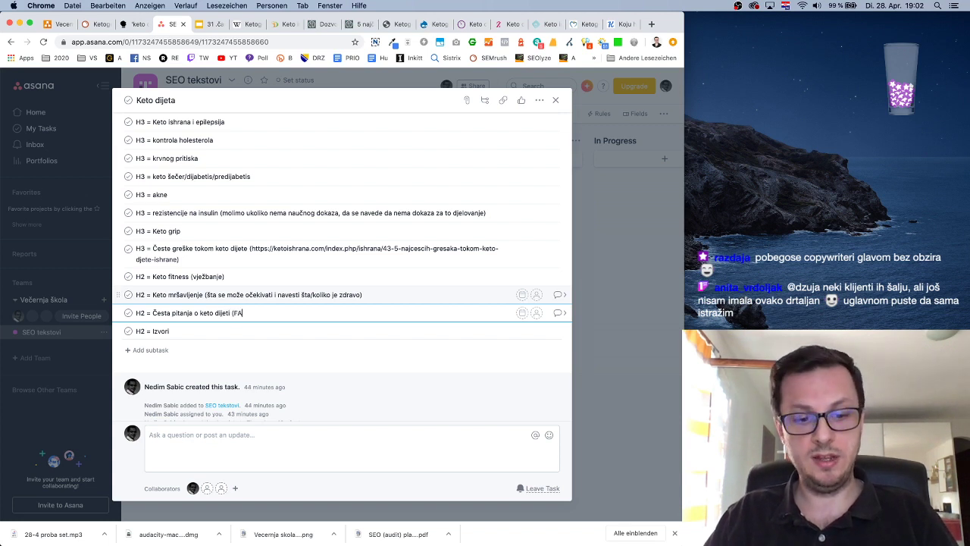
{"action": "type", "text": "Q snippet)"}
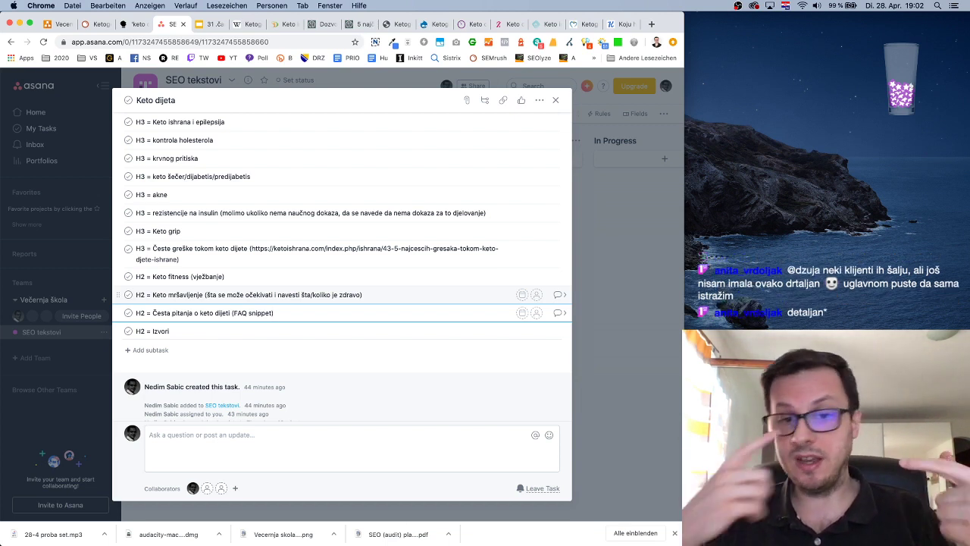
Skim the ketodijeta.com page on foods to avoid around its yogurt video and getting-started section
{"action": "left_click", "coordinate": [615, 24]}
{"action": "scroll", "coordinate": [310, 287], "scroll_direction": "down", "scroll_amount": 10}
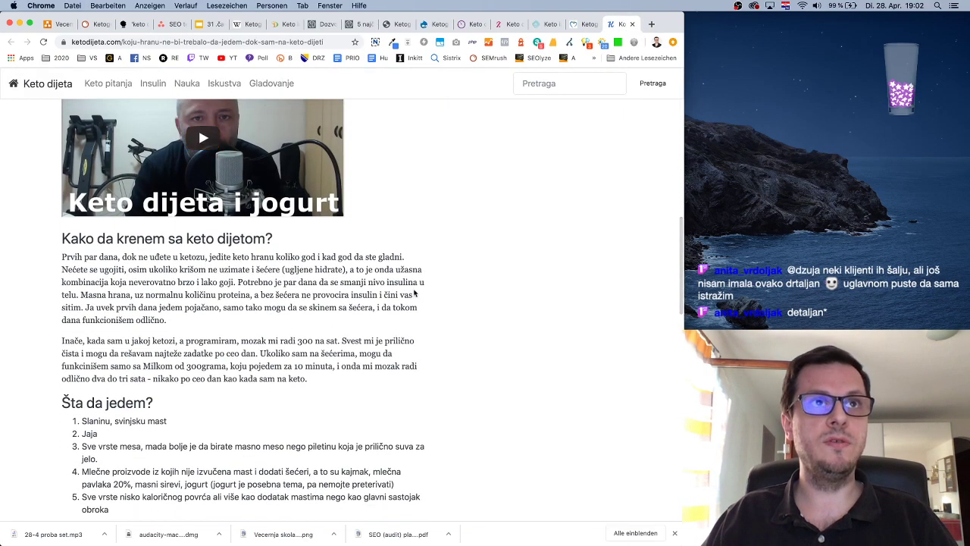
{"action": "scroll", "coordinate": [413, 280], "scroll_direction": "up", "scroll_amount": 5}
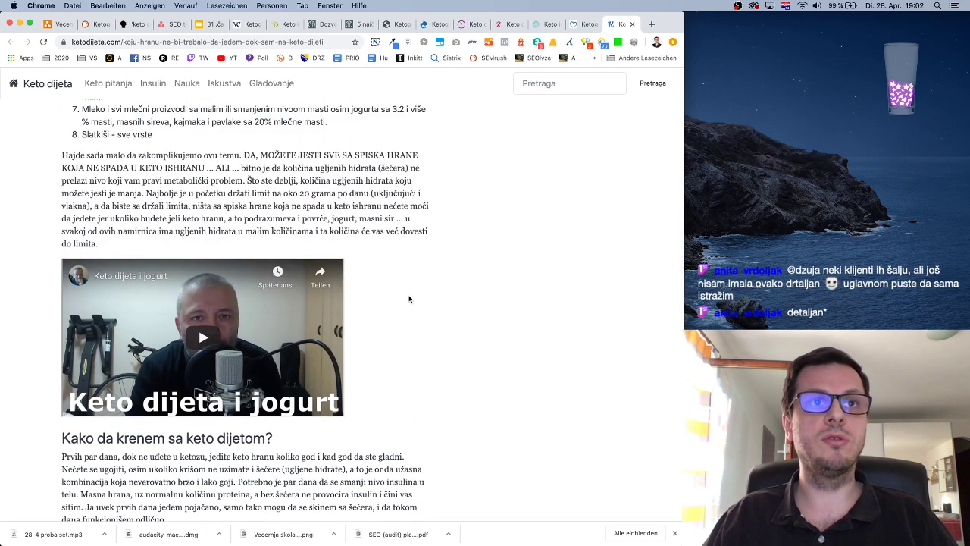
Below the Asana brief's popular keto foods subtask, add "H3 = keto jogurt (nisam siguran jel dobro ili loše, uglavnom često je tema i treba obraditi)"
{"action": "left_click", "coordinate": [170, 25]}
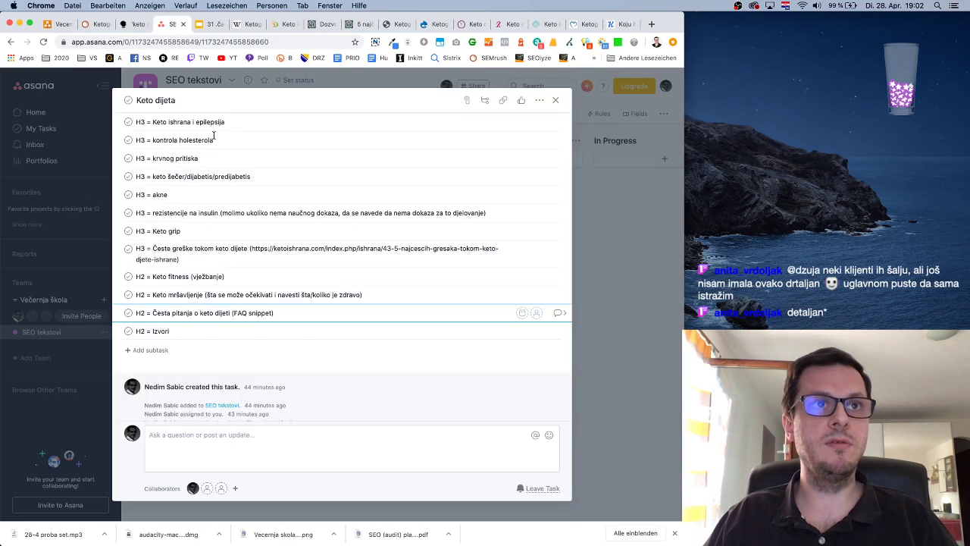
{"action": "scroll", "coordinate": [346, 256], "scroll_direction": "up", "scroll_amount": 5}
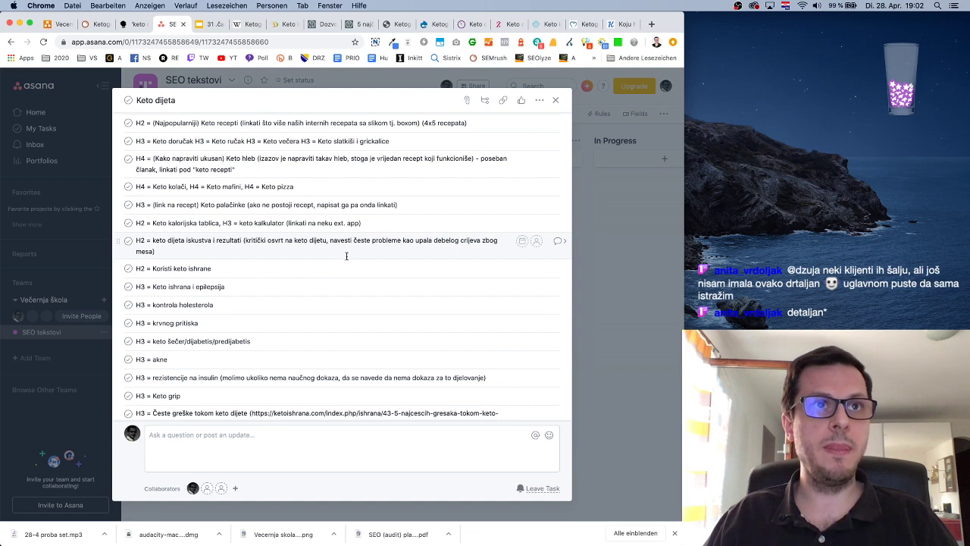
{"action": "scroll", "coordinate": [346, 256], "scroll_direction": "up", "scroll_amount": 3}
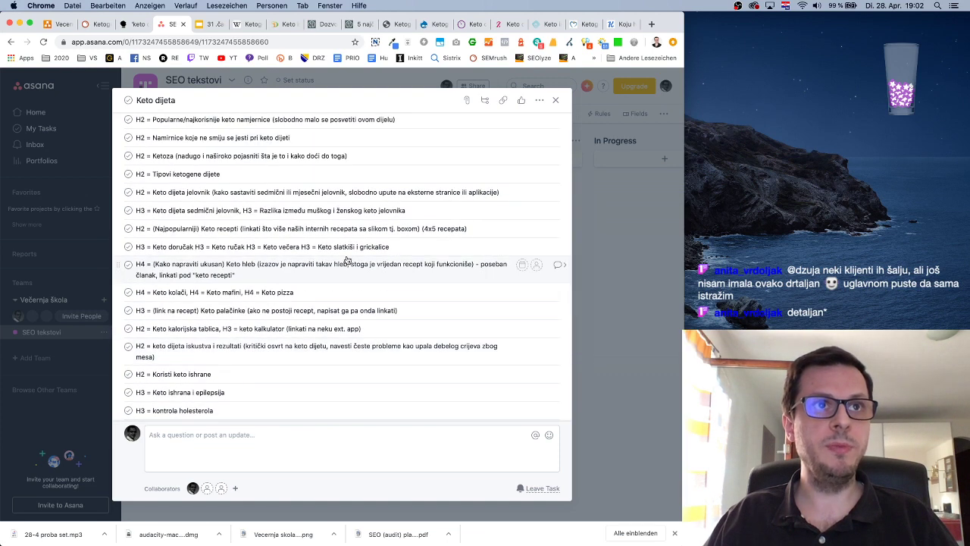
{"action": "scroll", "coordinate": [340, 260], "scroll_direction": "up", "scroll_amount": 3}
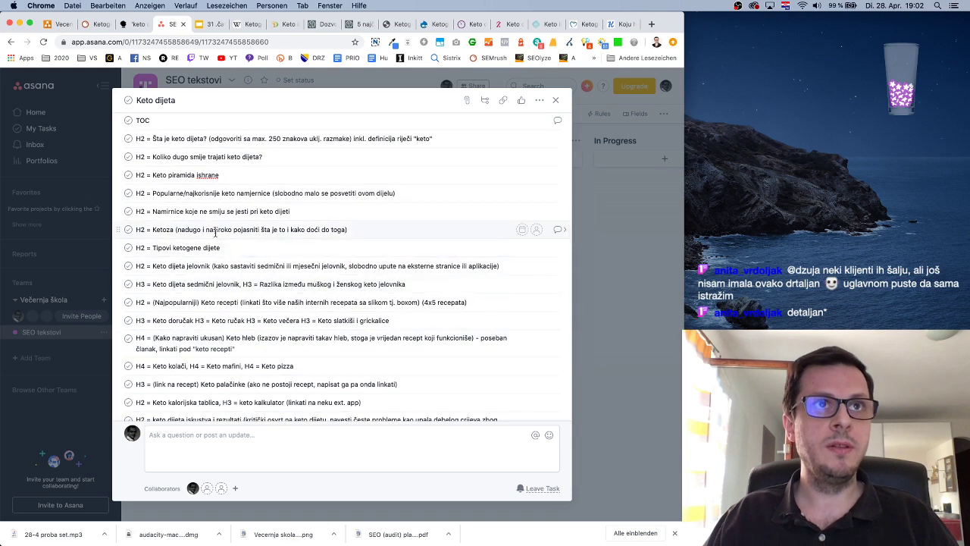
{"action": "scroll", "coordinate": [287, 215], "scroll_direction": "up", "scroll_amount": 1}
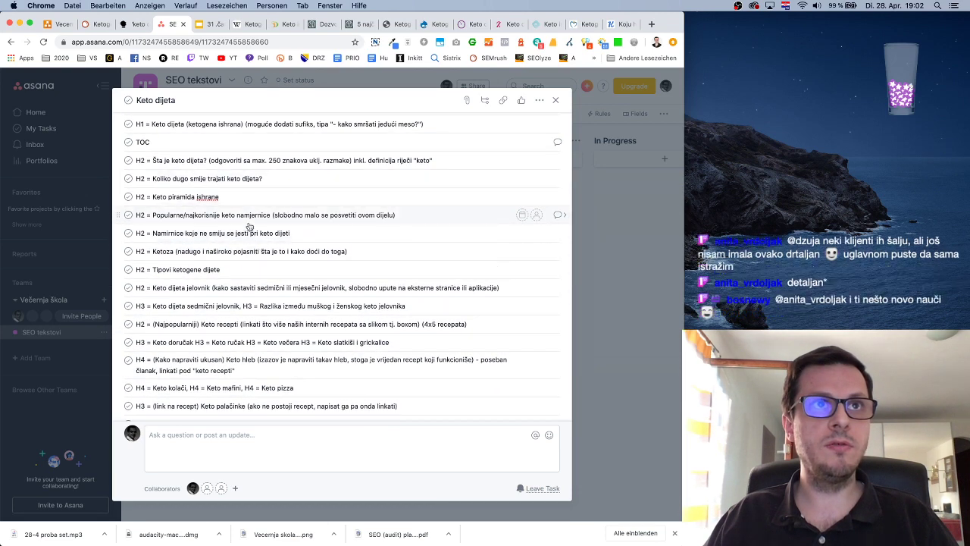
{"action": "scroll", "coordinate": [250, 241], "scroll_direction": "up", "scroll_amount": 1}
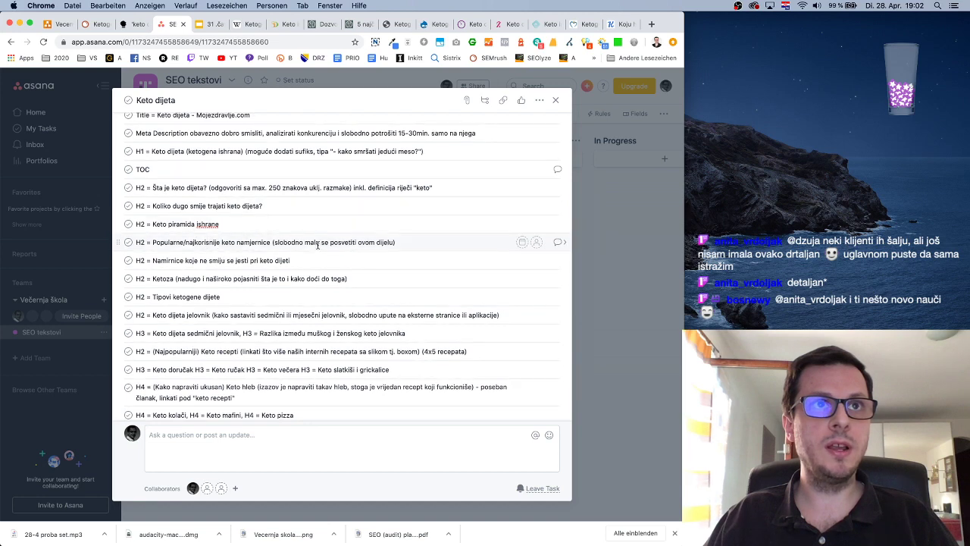
{"action": "left_click", "coordinate": [415, 242]}
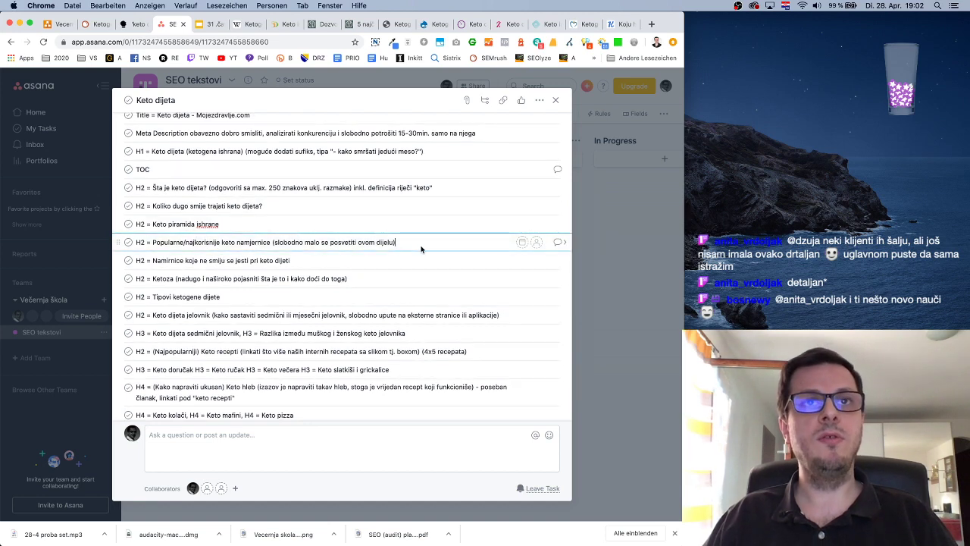
{"action": "key", "text": "Return"}
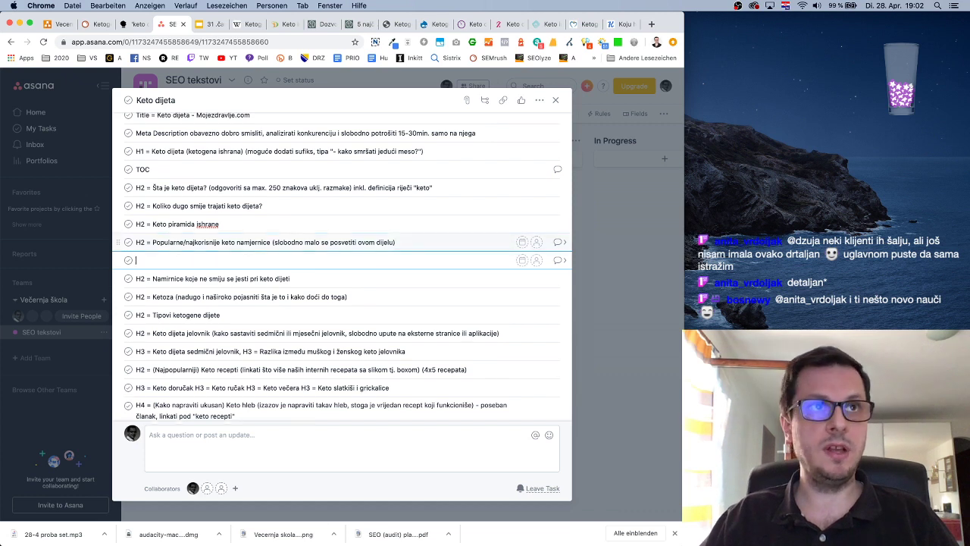
{"action": "type", "text": "H3 ="}
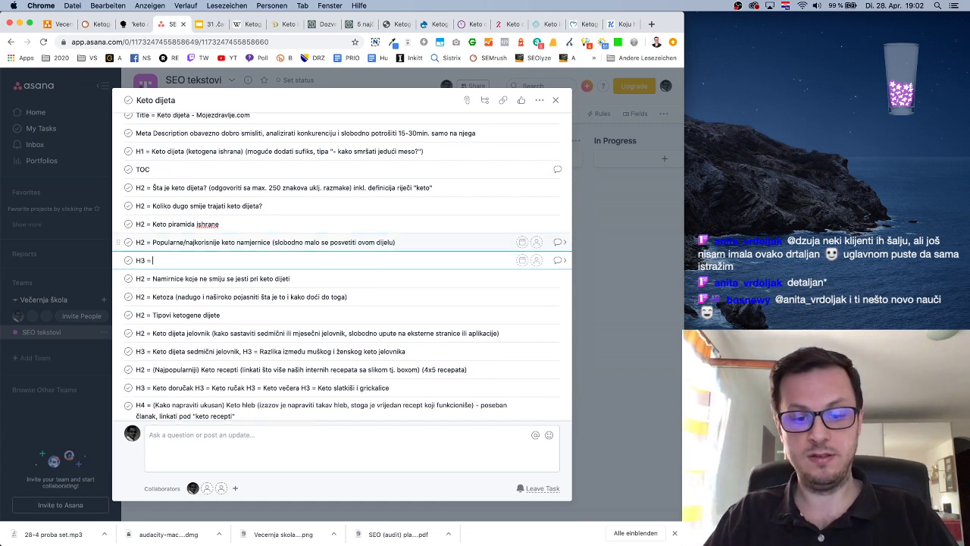
{"action": "type", "text": " keto jo"}
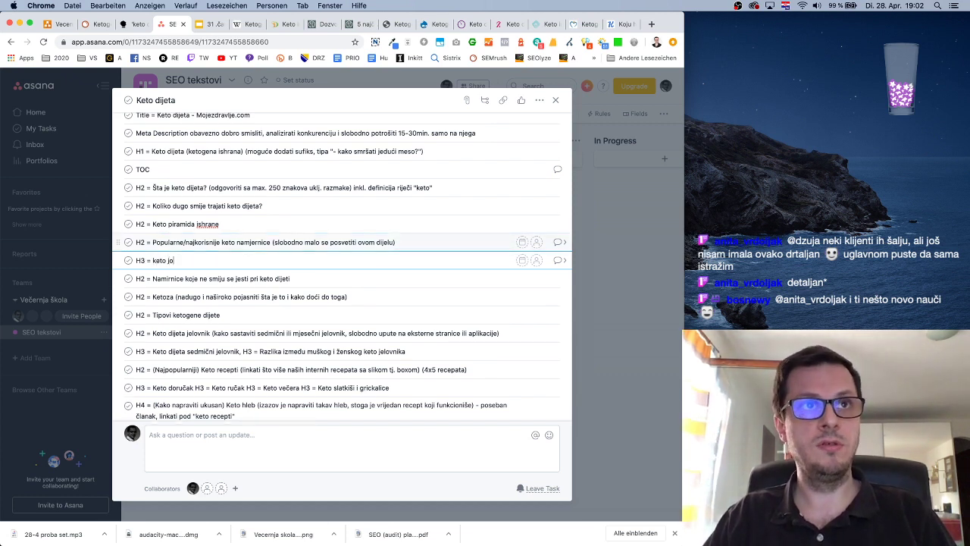
{"action": "type", "text": "gurt (nisa"}
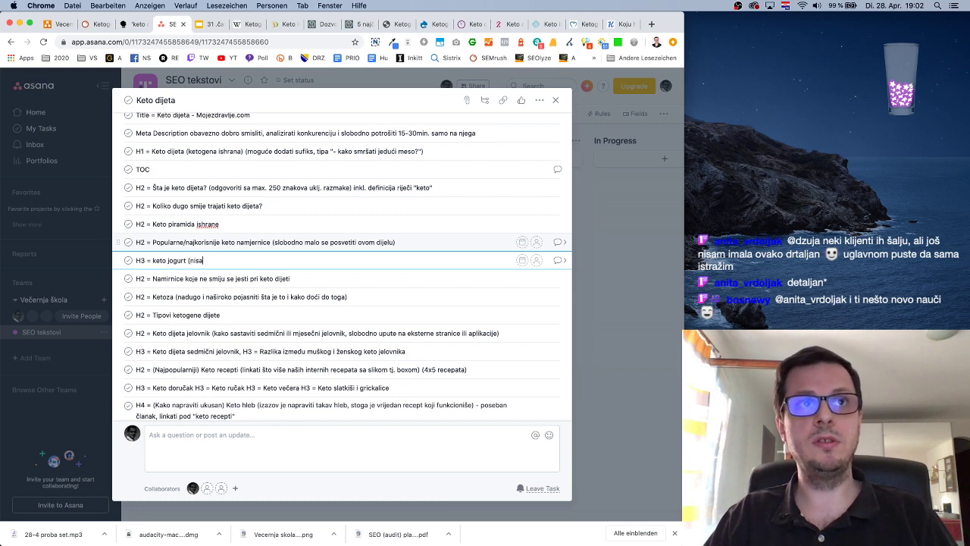
{"action": "type", "text": "m siguran je"}
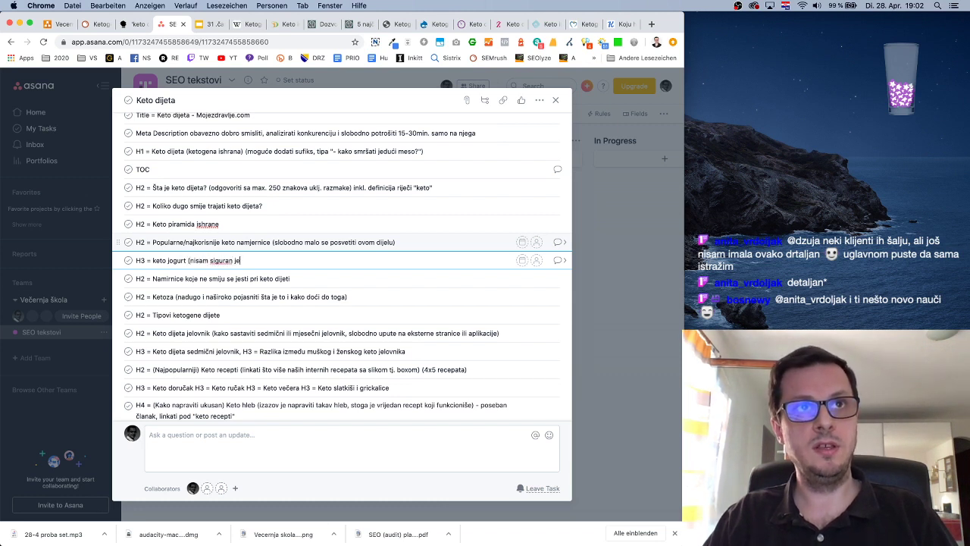
{"action": "type", "text": "l dobro ili loše, "}
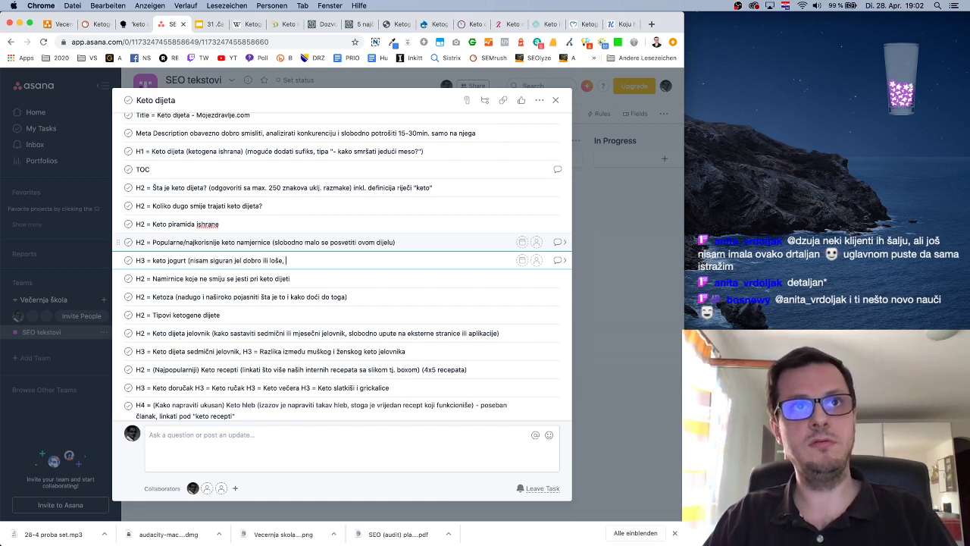
{"action": "type", "text": "uglavnom često je"}
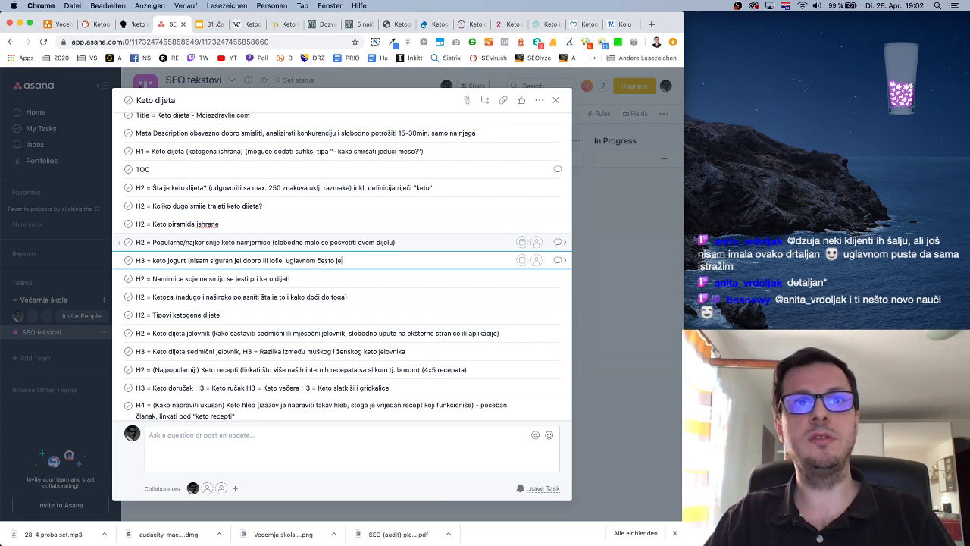
{"action": "type", "text": " tema i treba ob"}
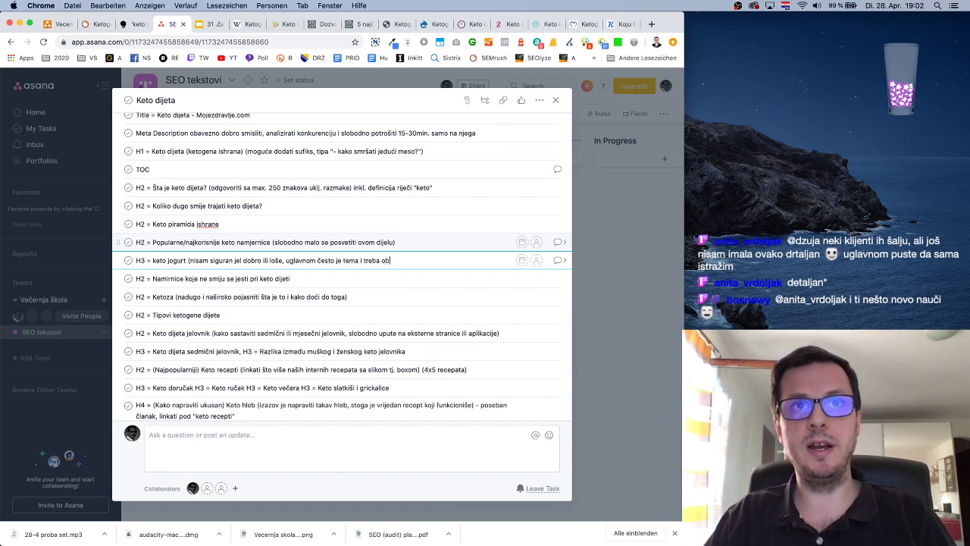
{"action": "type", "text": "raditi)"}
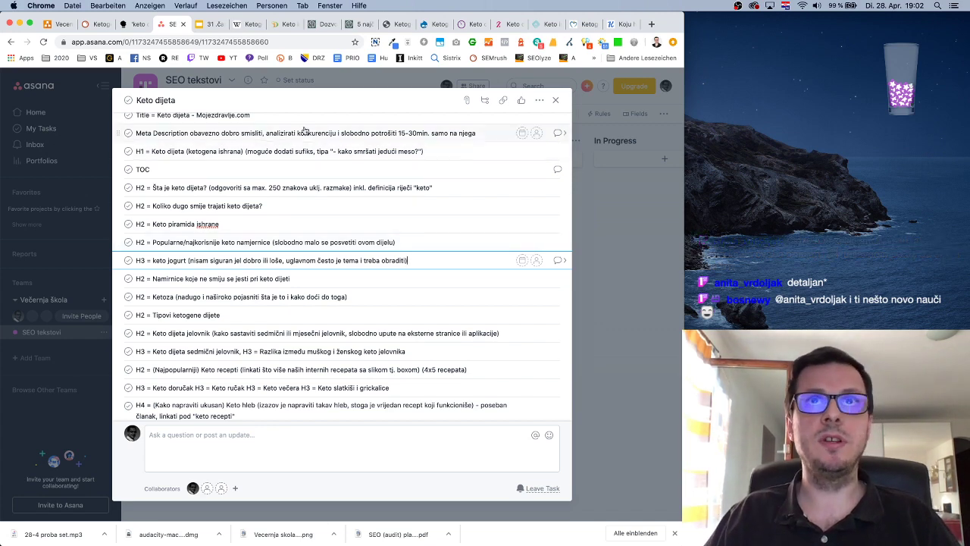
Review the whole ketodijeta.com article on foods to avoid, from its introduction to the Opasnosti section
{"action": "left_click", "coordinate": [620, 24]}
{"action": "scroll", "coordinate": [424, 246], "scroll_direction": "down", "scroll_amount": 20}
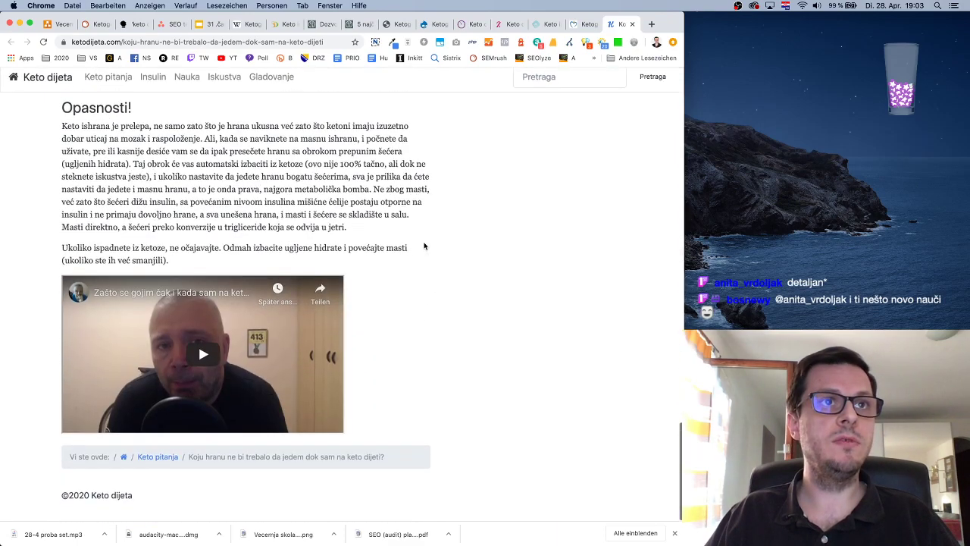
{"action": "scroll", "coordinate": [424, 245], "scroll_direction": "up", "scroll_amount": 20}
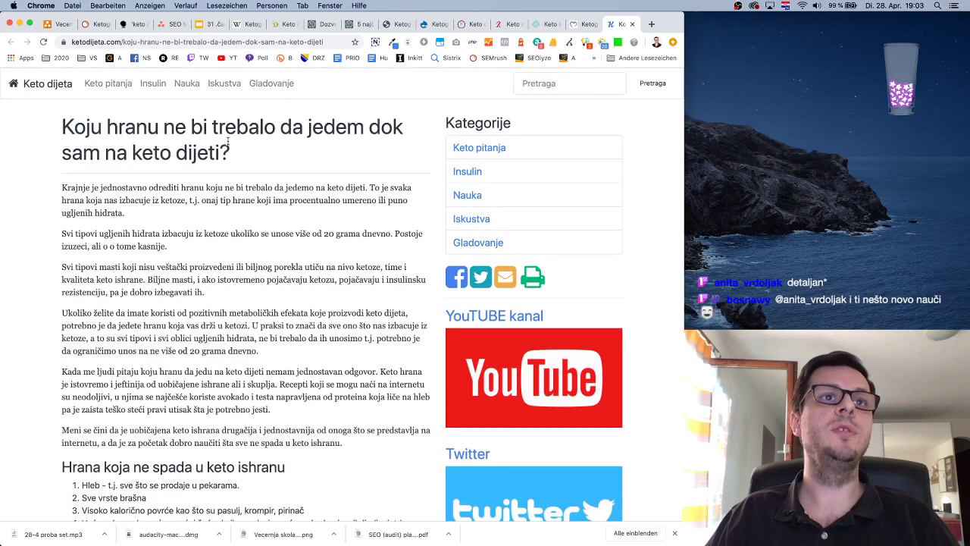
{"action": "scroll", "coordinate": [227, 141], "scroll_direction": "down", "scroll_amount": 10}
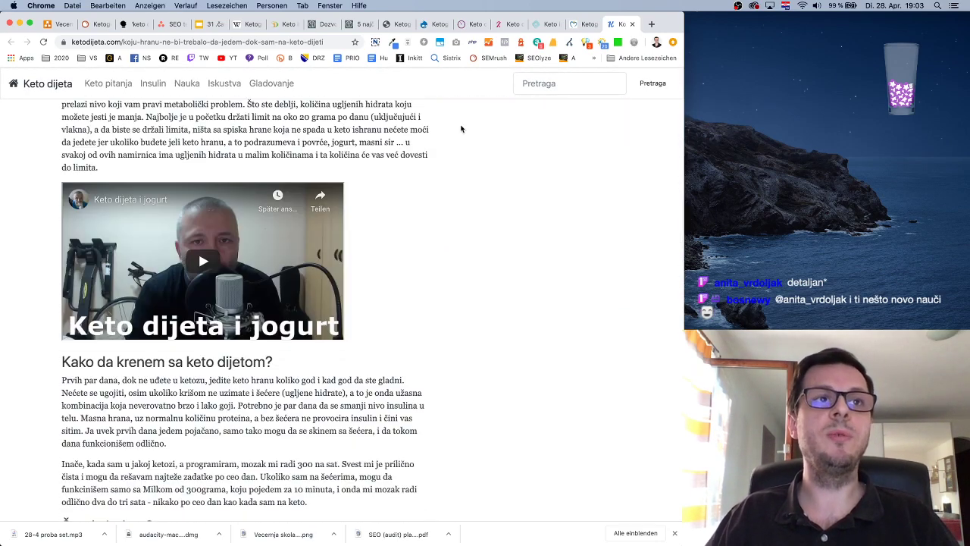
{"action": "scroll", "coordinate": [461, 129], "scroll_direction": "up", "scroll_amount": 15}
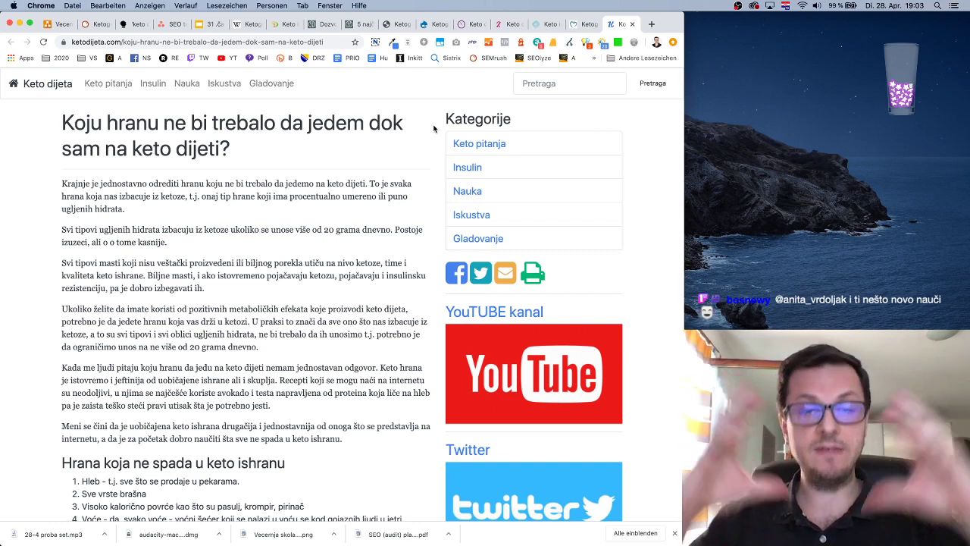
Skim the Wikipedia Ketogenic diet article's structure and sections, and switch to the Semrush Keyword Magic Tool results for "Ketogena ishrana"
{"action": "left_click", "coordinate": [245, 24]}
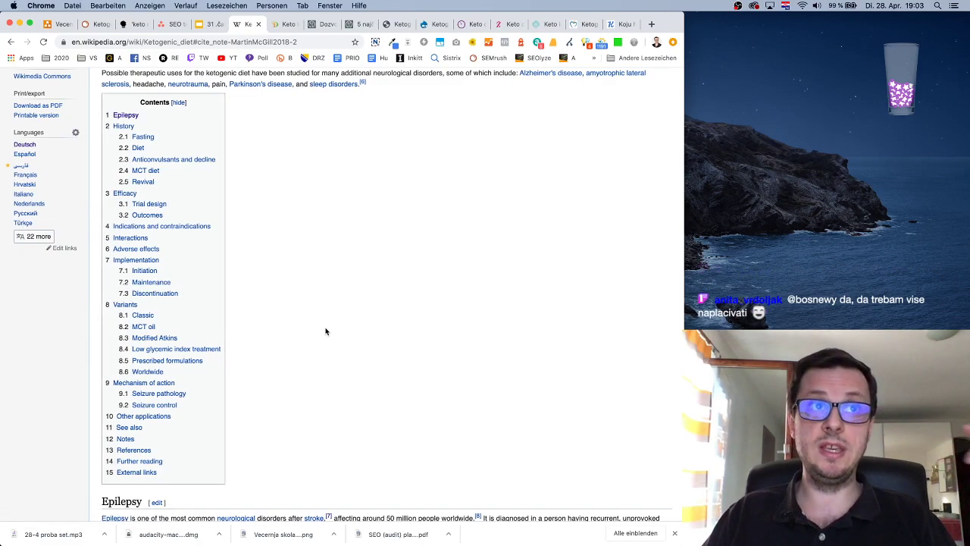
{"action": "scroll", "coordinate": [326, 331], "scroll_direction": "down", "scroll_amount": 5}
{"action": "scroll", "coordinate": [326, 331], "scroll_direction": "down", "scroll_amount": 10}
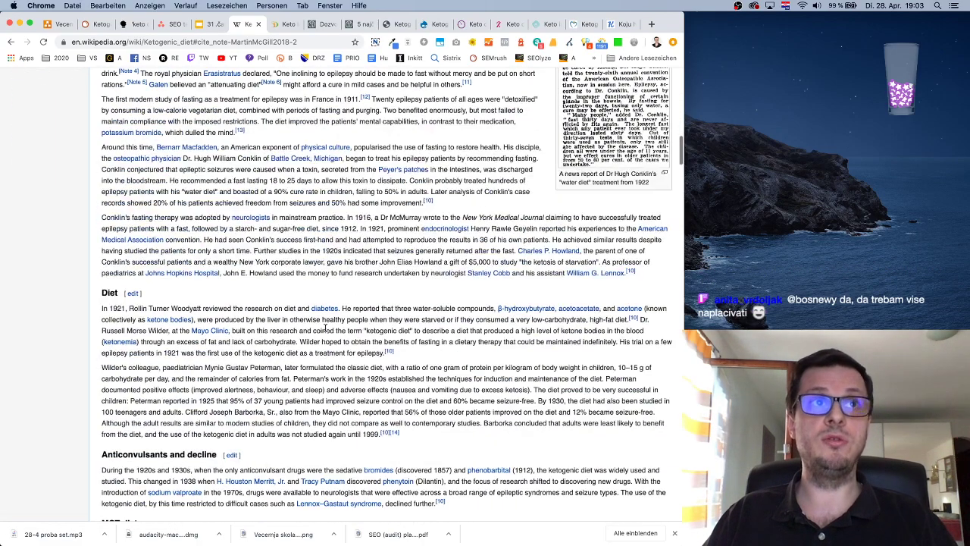
{"action": "scroll", "coordinate": [326, 331], "scroll_direction": "down", "scroll_amount": 20}
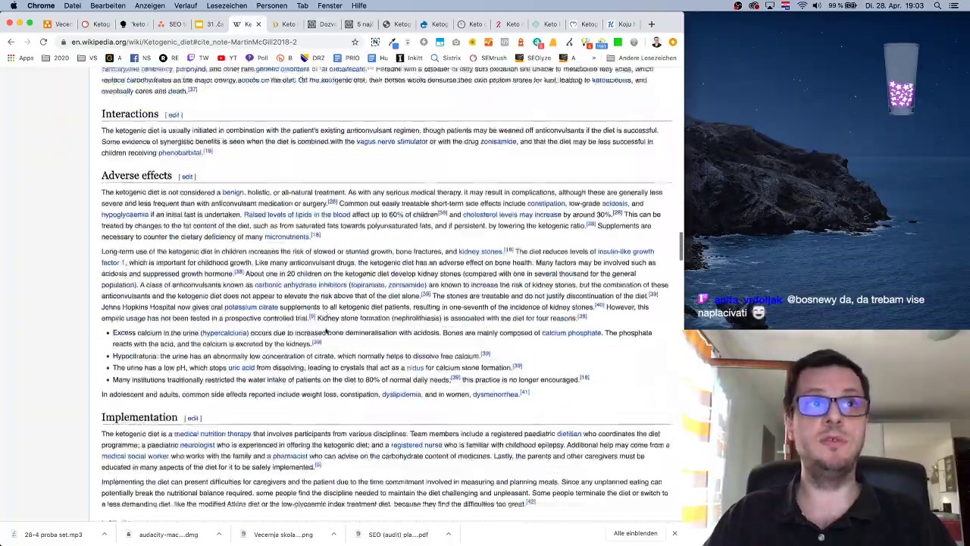
{"action": "scroll", "coordinate": [326, 331], "scroll_direction": "up", "scroll_amount": 20}
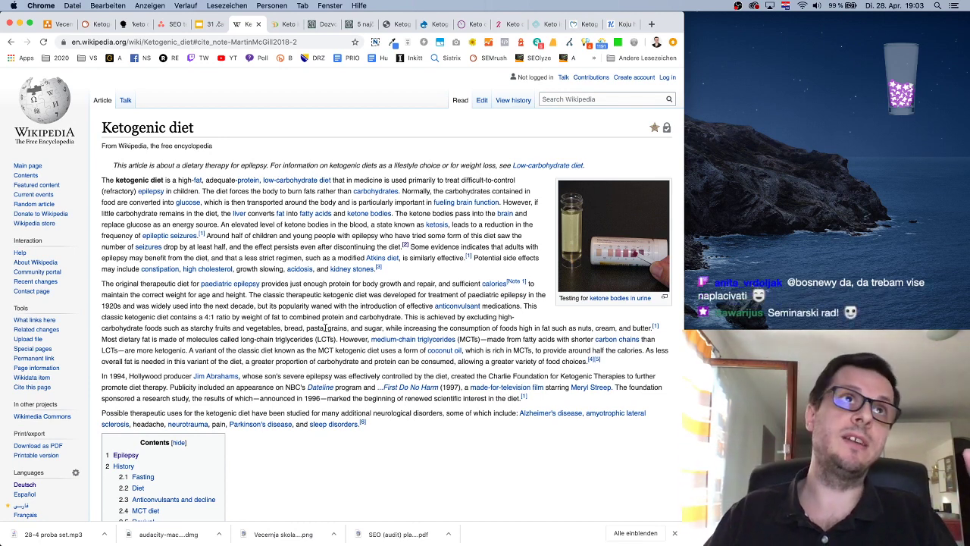
{"action": "left_click", "coordinate": [98, 25]}
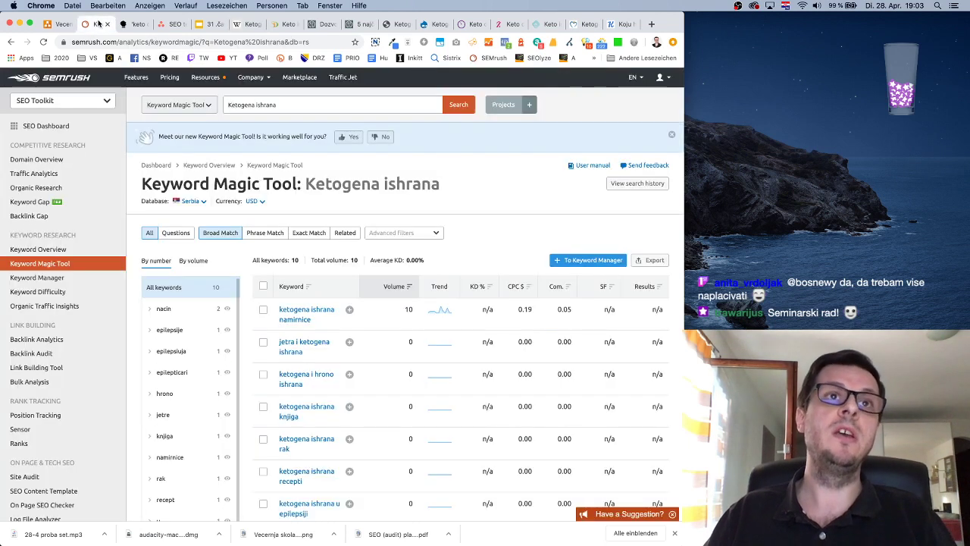
Limit the Keyword Magic Tool results to questions and search for "keto dijeta" in the Serbian database
{"action": "left_click", "coordinate": [181, 234]}
{"action": "double_click", "coordinate": [242, 104]}
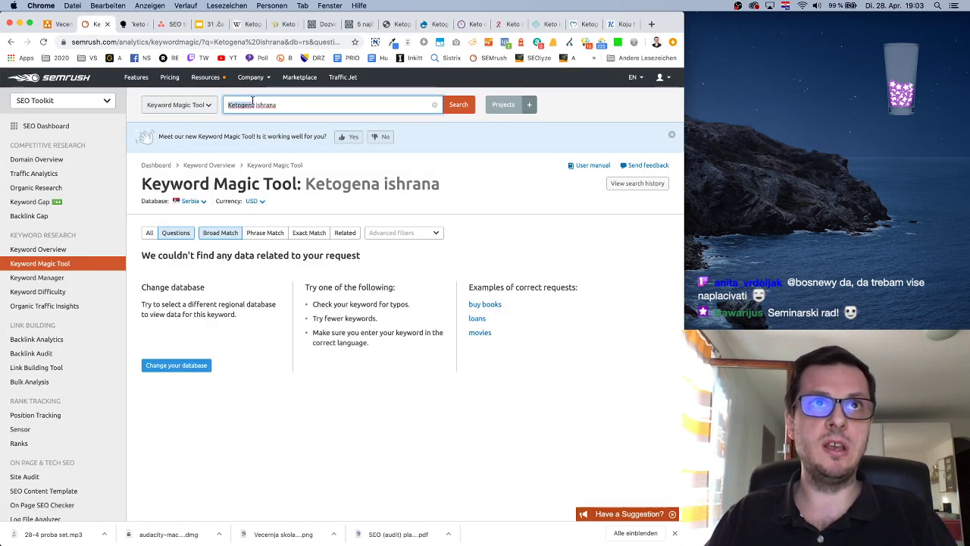
{"action": "left_click", "coordinate": [295, 105]}
{"action": "left_click_drag", "start_coordinate": [295, 105], "coordinate": [224, 105]}
{"action": "type", "text": "keto dijeta"}
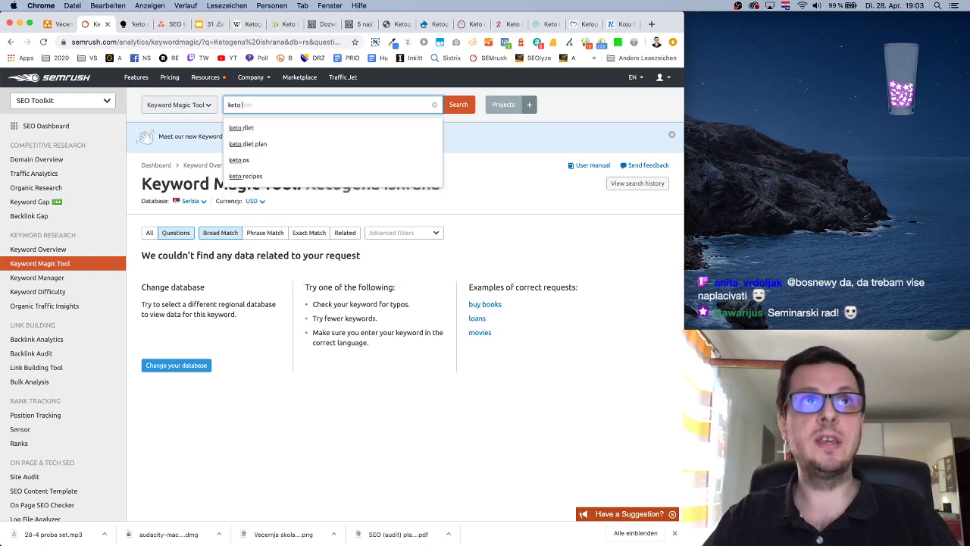
{"action": "key", "text": "Return"}
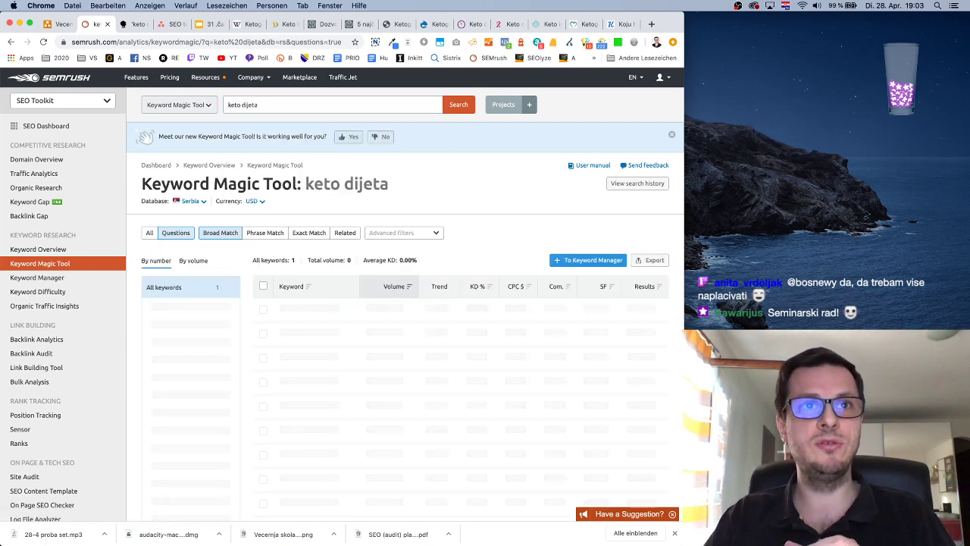
Broaden the question keyword search to "keto"
{"action": "triple_click", "coordinate": [249, 106]}
{"action": "type", "text": "keto"}
{"action": "key", "text": "Return"}
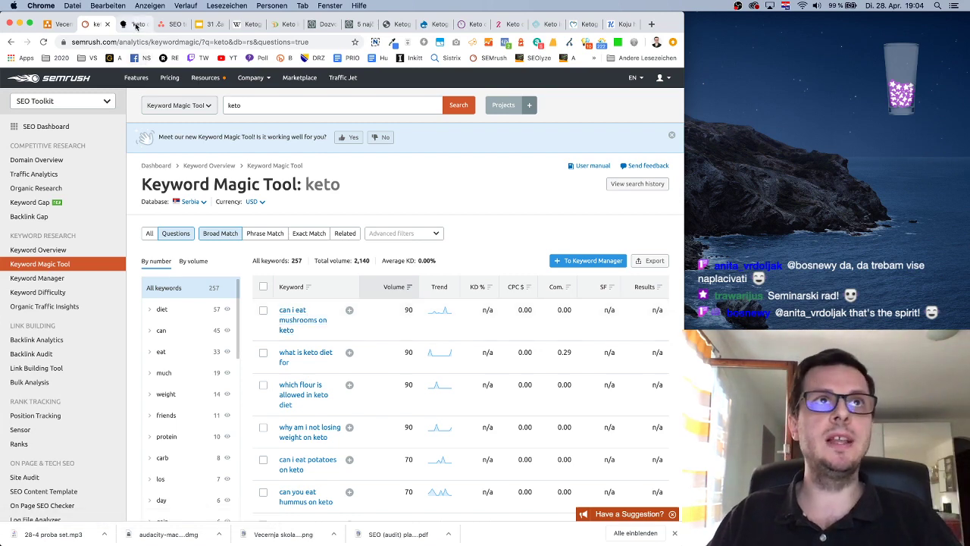
In the Asana brief, start a subtask below "Česta pitanja o keto dijeti" with "H3 (FAQ Snippet) =" and copy that prefix for reuse
{"action": "left_click", "coordinate": [159, 25]}
{"action": "scroll", "coordinate": [294, 326], "scroll_direction": "down", "scroll_amount": 10}
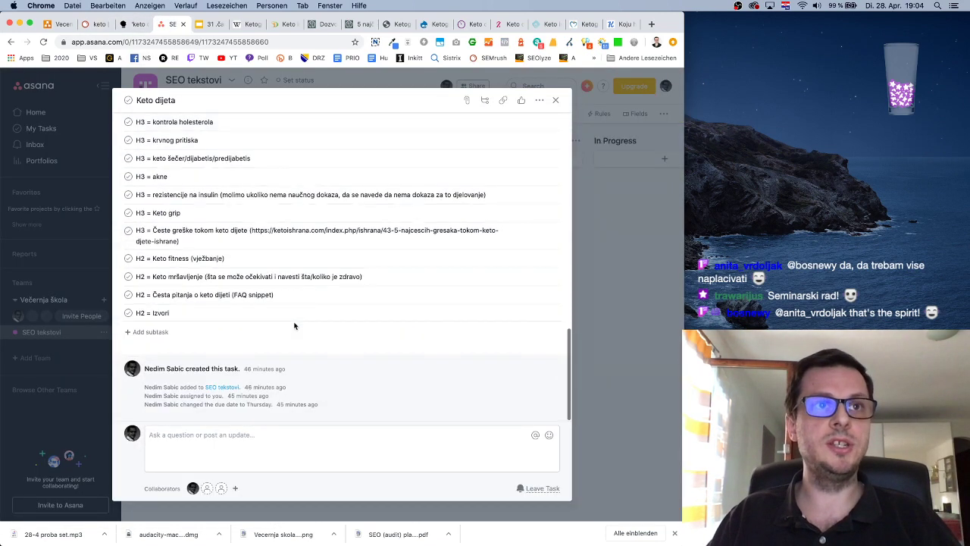
{"action": "left_click", "coordinate": [328, 297]}
{"action": "key", "text": "Return"}
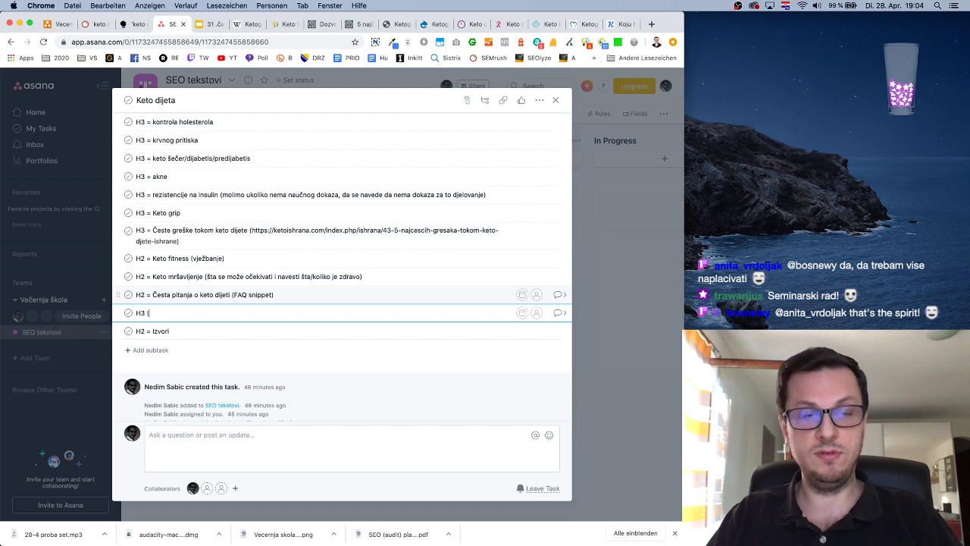
{"action": "type", "text": "H3 (FAQ Snippet) ="}
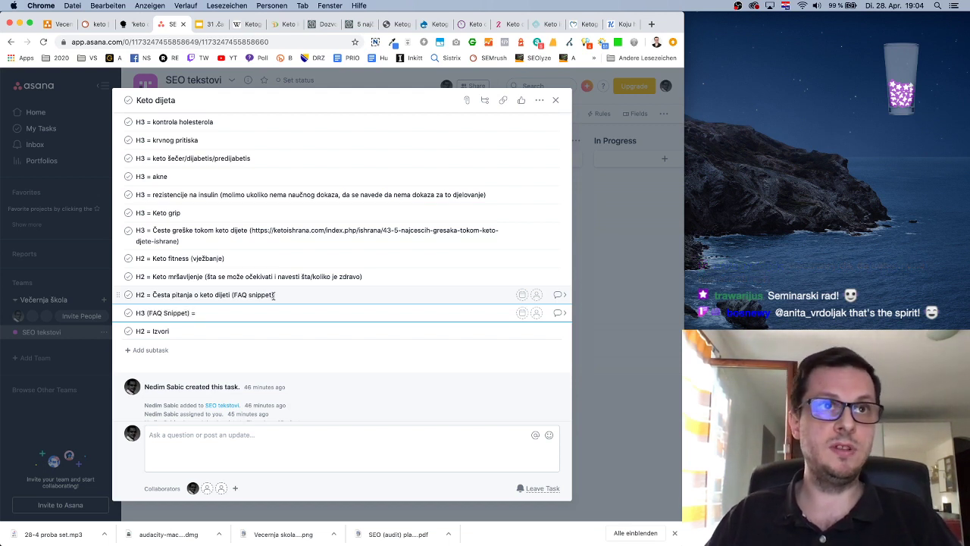
{"action": "left_click", "coordinate": [160, 312]}
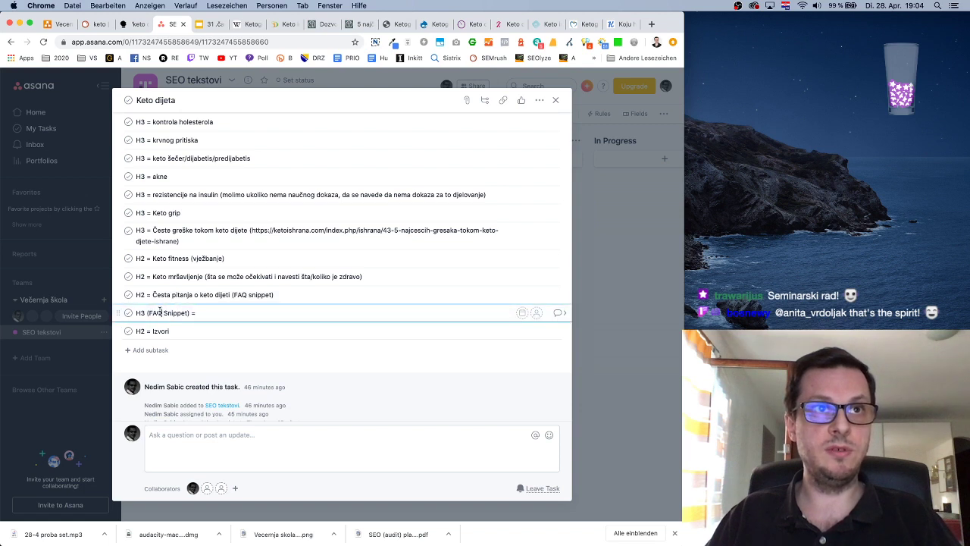
{"action": "left_click_drag", "start_coordinate": [198, 312], "coordinate": [120, 313]}
{"action": "left_click", "coordinate": [221, 317]}
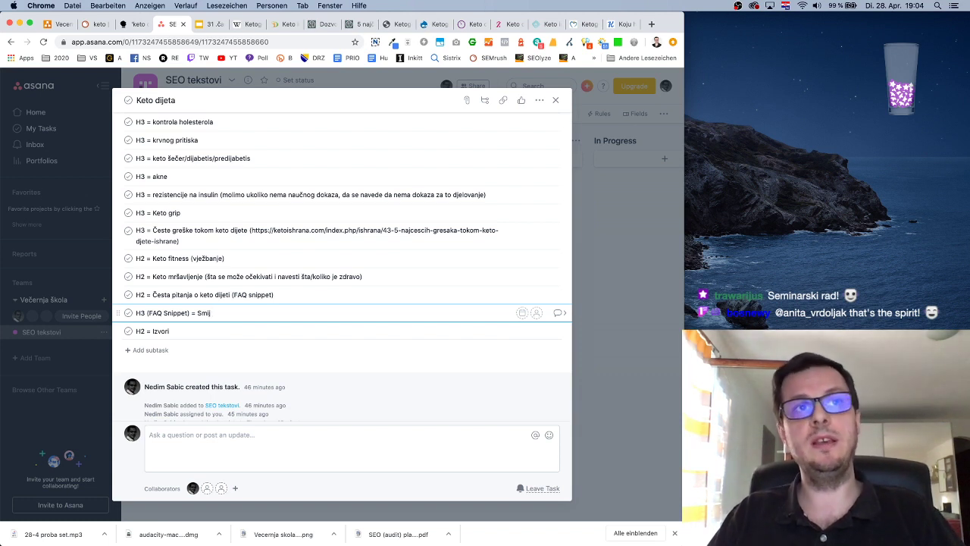
Complete the FAQ subtask with the question "Da li je na keto dijeti dozvoljeno jesti gljive?" and add an empty subtask below it
{"action": "type", "text": "Smij"}
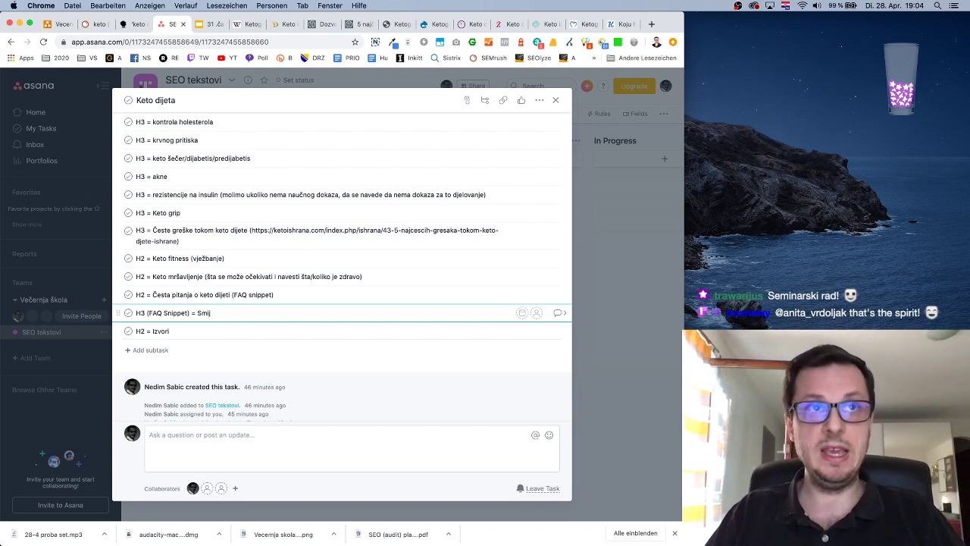
{"action": "type", "text": "em l"}
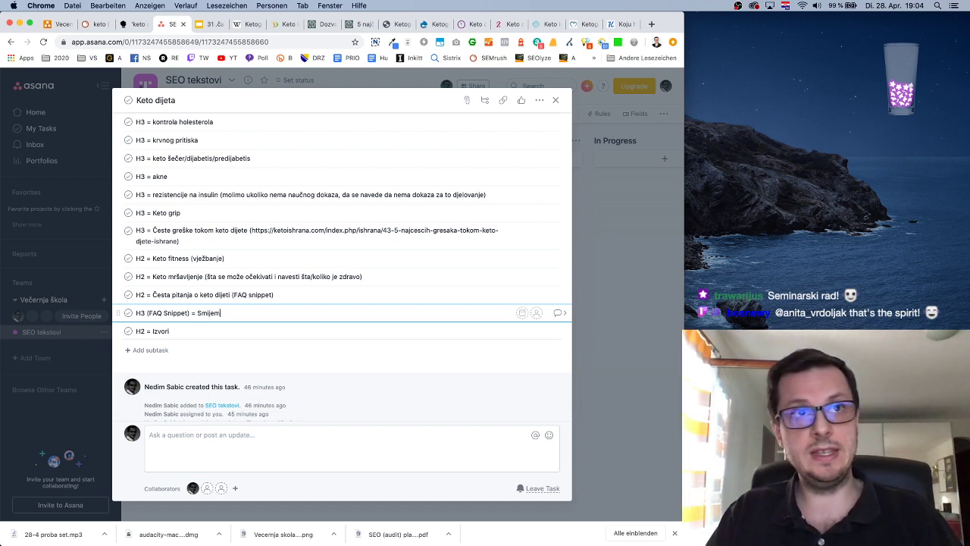
{"action": "key", "text": "BackSpace"}
{"action": "key", "text": "BackSpace"}
{"action": "key", "text": "BackSpace"}
{"action": "type", "text": "Da li je na keto d"}
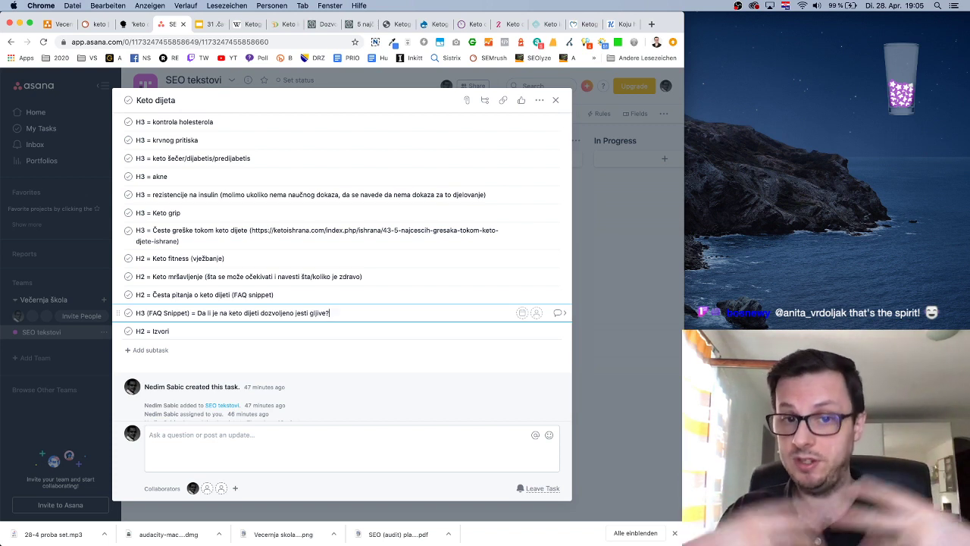
{"action": "key", "text": "Return"}
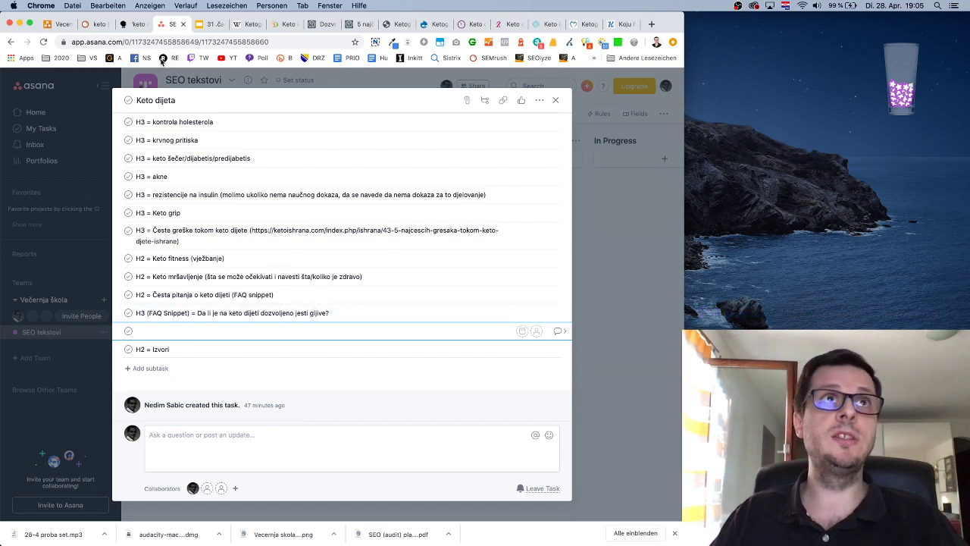
Check AnswerThePublic's keto diet questions and fill the empty Asana subtask with "H3 (FAQ Snippet) = Da li su dodaci ishrane kao keto tablete štetne/korisne?"
{"action": "left_click", "coordinate": [135, 24]}
{"action": "scroll", "coordinate": [314, 223], "scroll_direction": "up", "scroll_amount": 5}
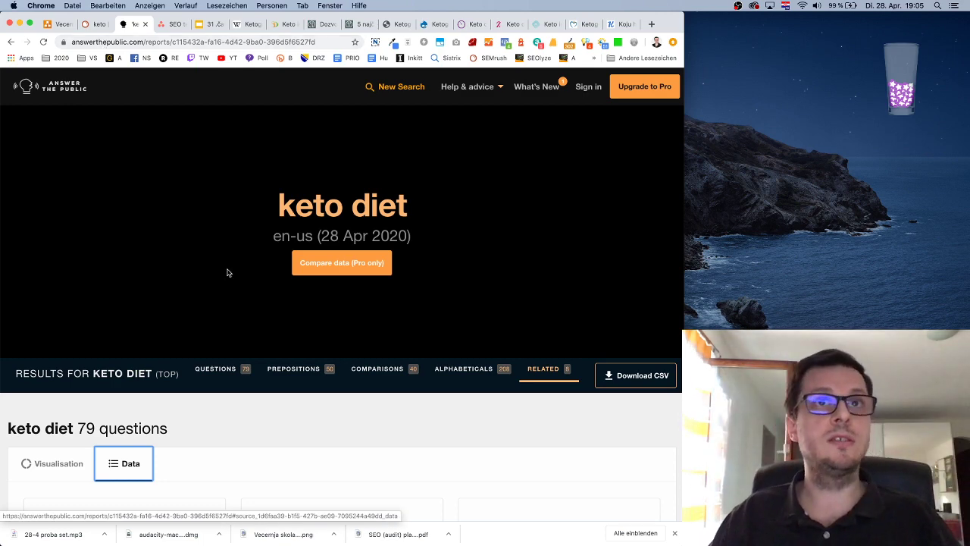
{"action": "scroll", "coordinate": [227, 273], "scroll_direction": "down", "scroll_amount": 3}
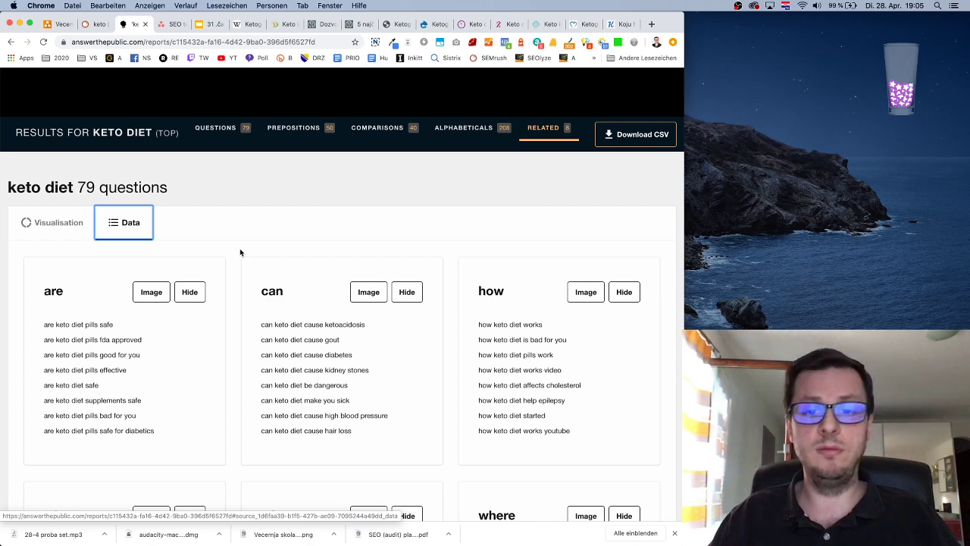
{"action": "scroll", "coordinate": [239, 253], "scroll_direction": "down", "scroll_amount": 2}
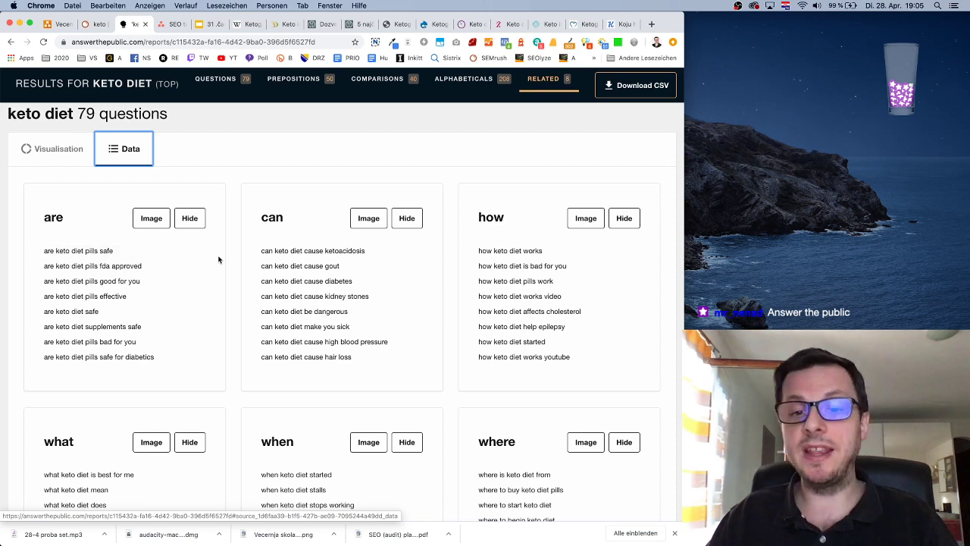
{"action": "scroll", "coordinate": [121, 253], "scroll_direction": "down", "scroll_amount": 1}
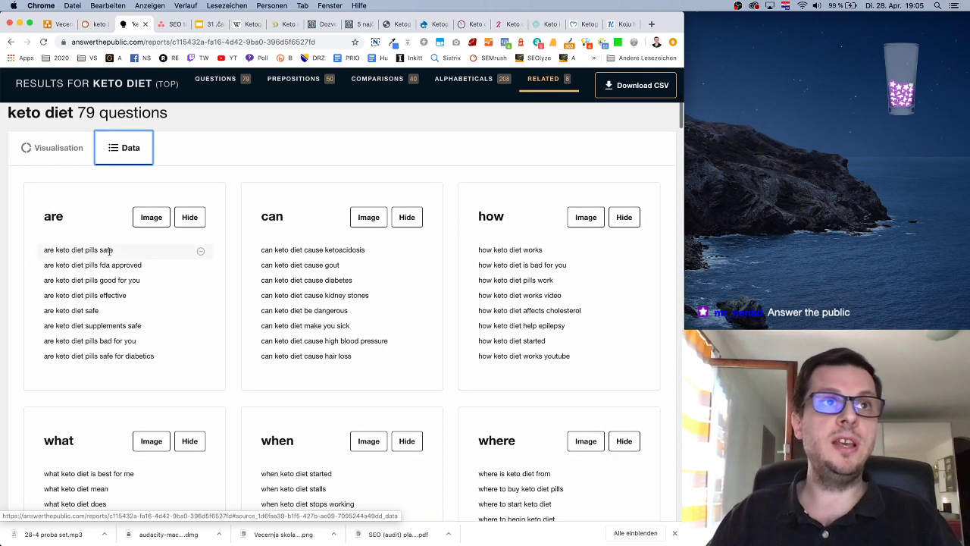
{"action": "left_click", "coordinate": [156, 24]}
{"action": "type", "text": "H3 (FAQ Snippet) = "}
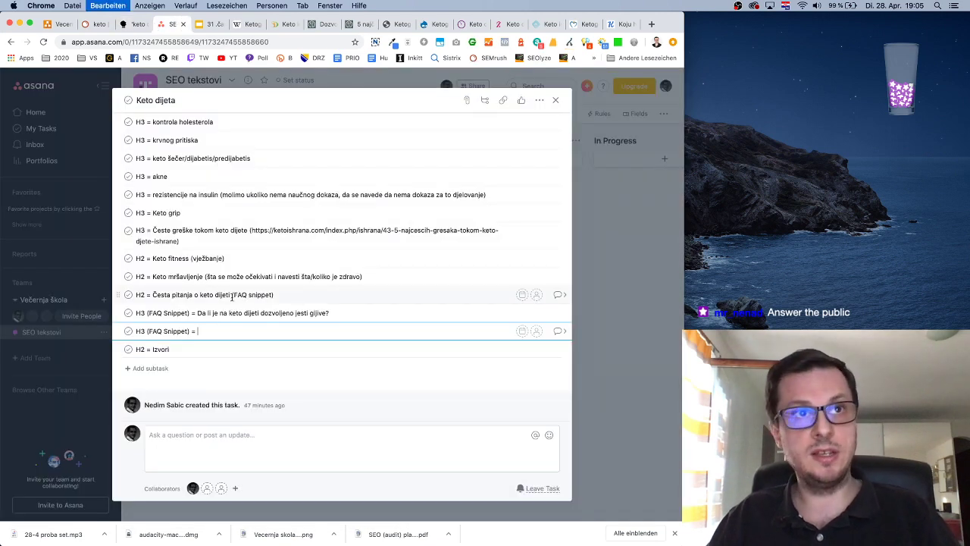
{"action": "type", "text": "Da li su d"}
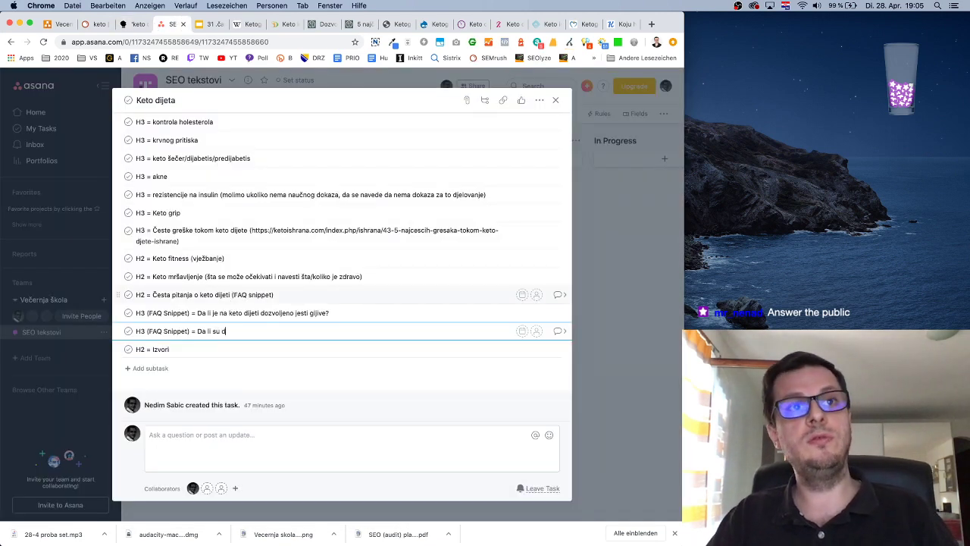
{"action": "type", "text": "odaci ishrane"}
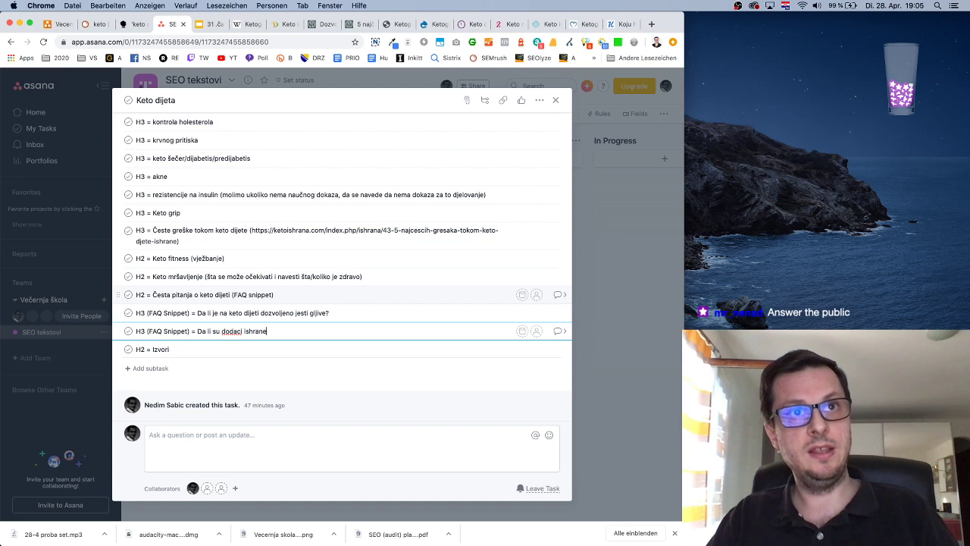
{"action": "type", "text": " kao keto"}
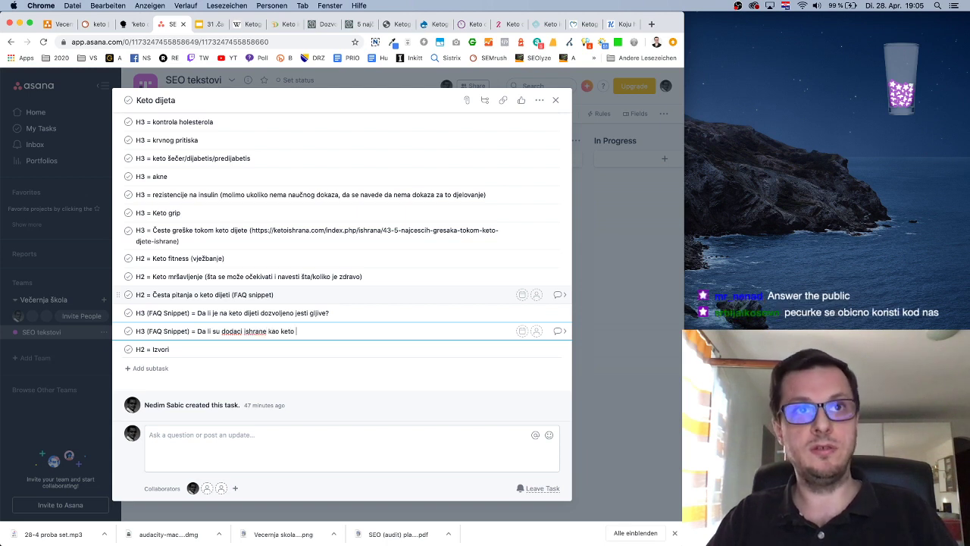
{"action": "type", "text": " tablete štet"}
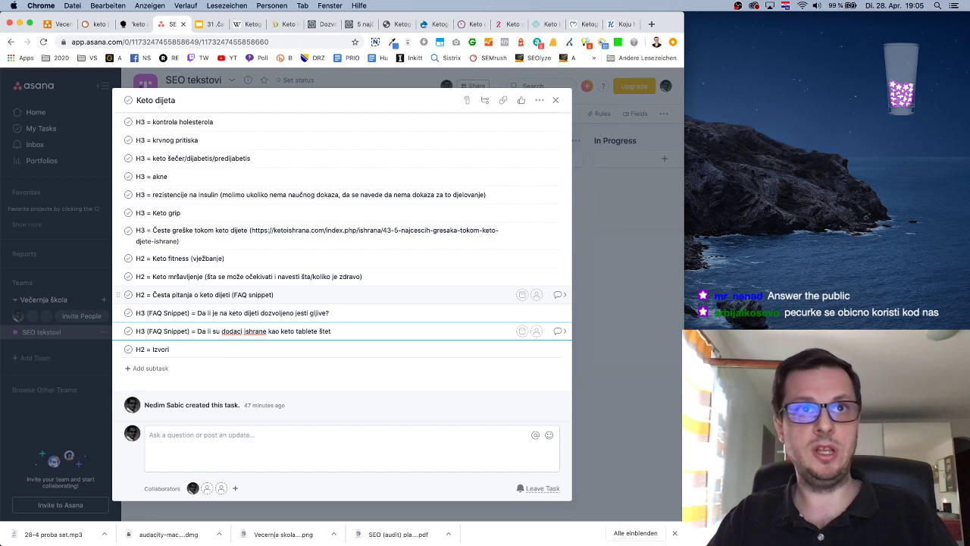
{"action": "type", "text": "ne/k"}
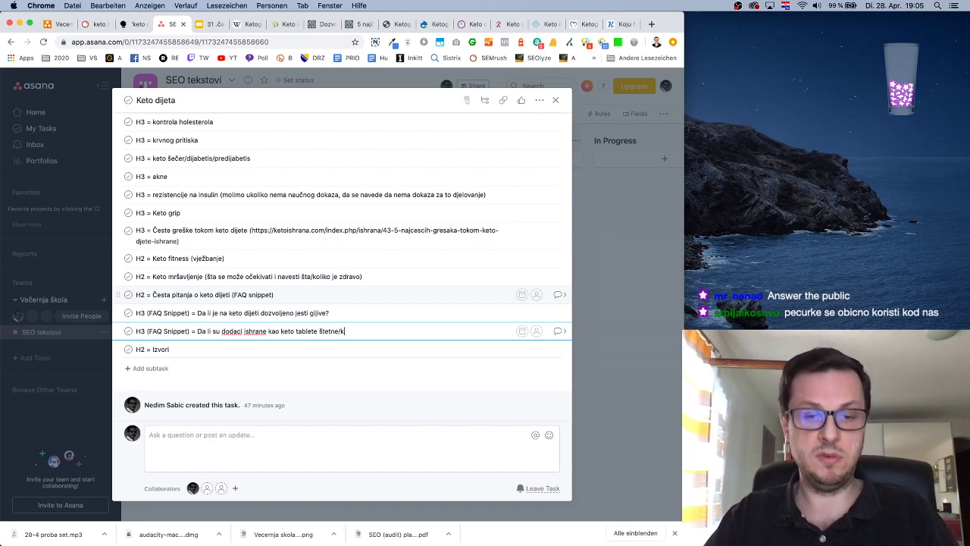
{"action": "type", "text": "orisne?"}
{"action": "key", "text": "Return"}
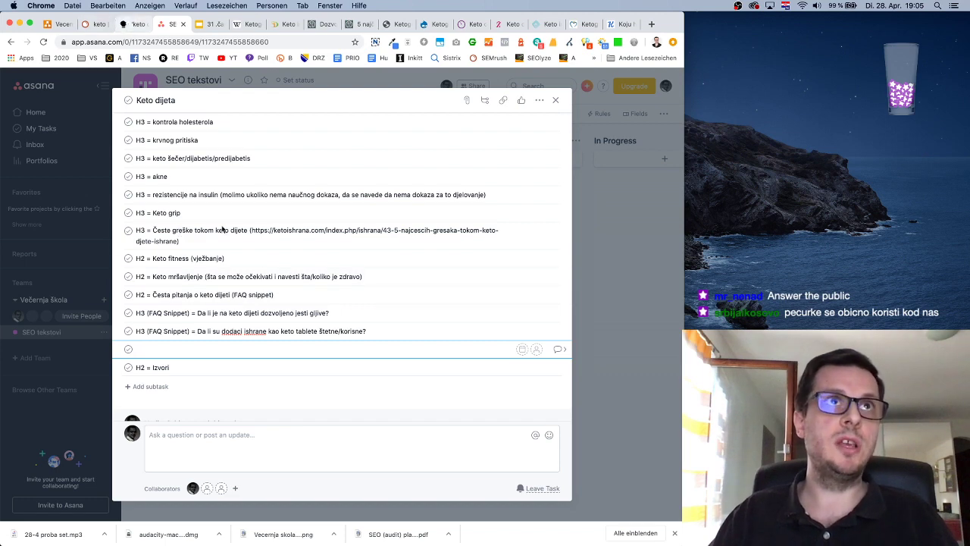
Consult AnswerThePublic's "can" questions and add the Asana subtask "H3 (FAQ Snippet) = Da li keto dijeta prouzrokuje visoki pristisak?" above Izvori
{"action": "left_click", "coordinate": [132, 24]}
{"action": "scroll", "coordinate": [160, 276], "scroll_direction": "down", "scroll_amount": 1}
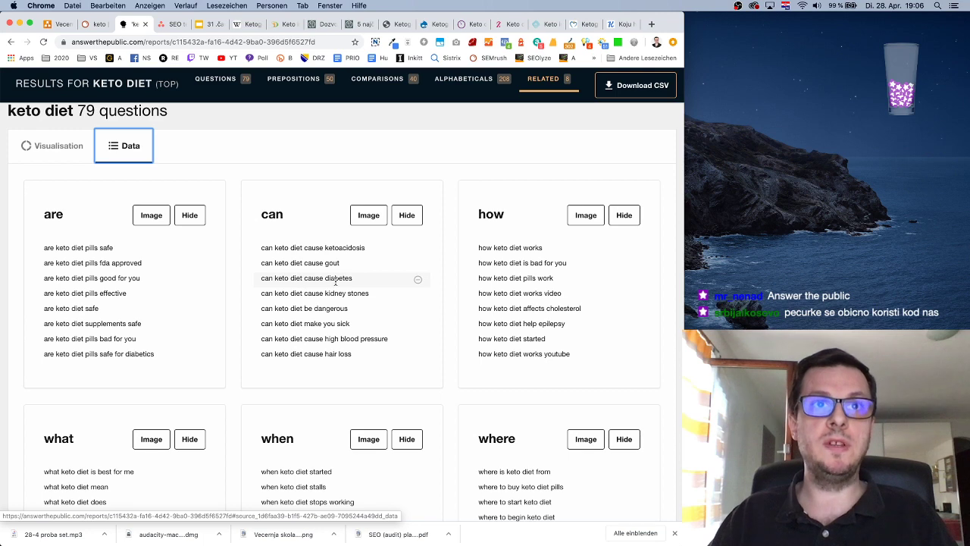
{"action": "scroll", "coordinate": [336, 281], "scroll_direction": "up", "scroll_amount": 1}
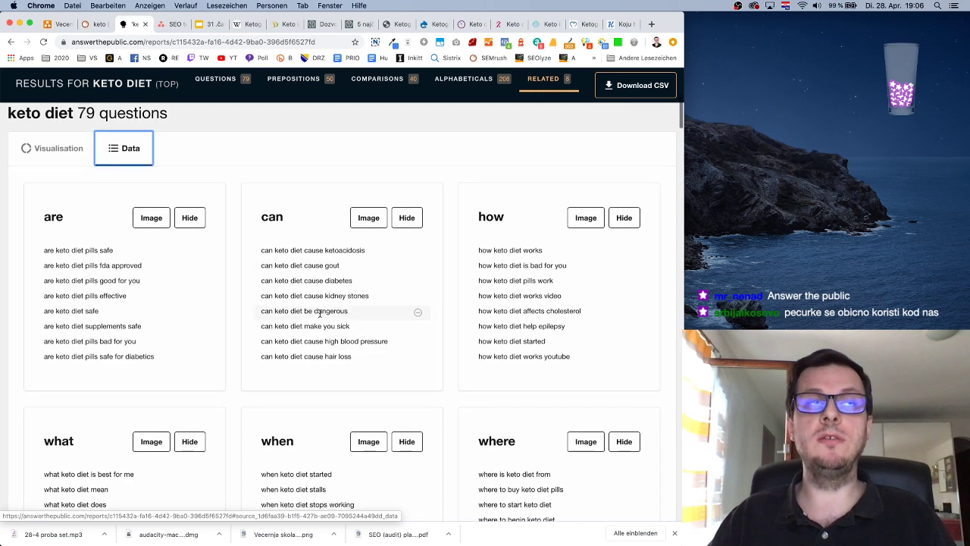
{"action": "left_click", "coordinate": [90, 25]}
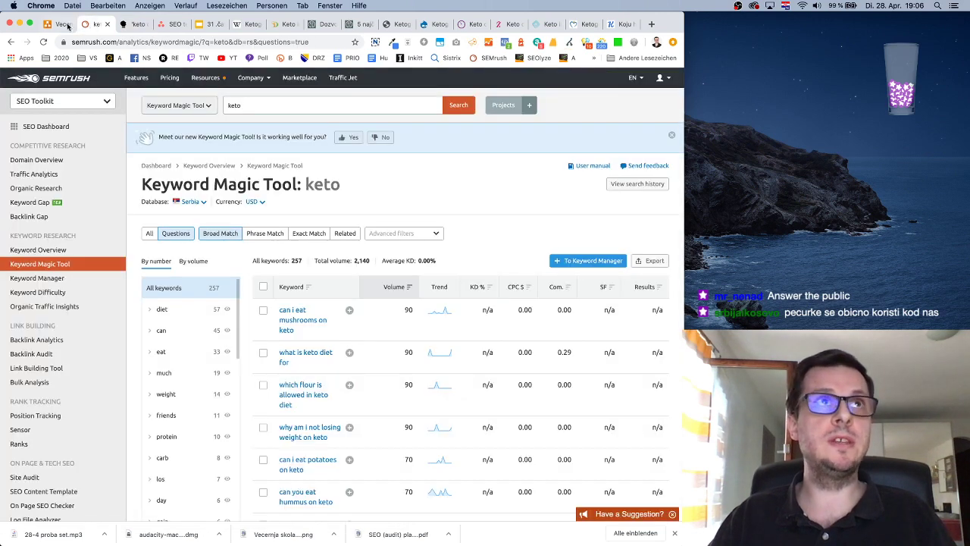
{"action": "left_click", "coordinate": [57, 25]}
{"action": "left_click", "coordinate": [168, 25]}
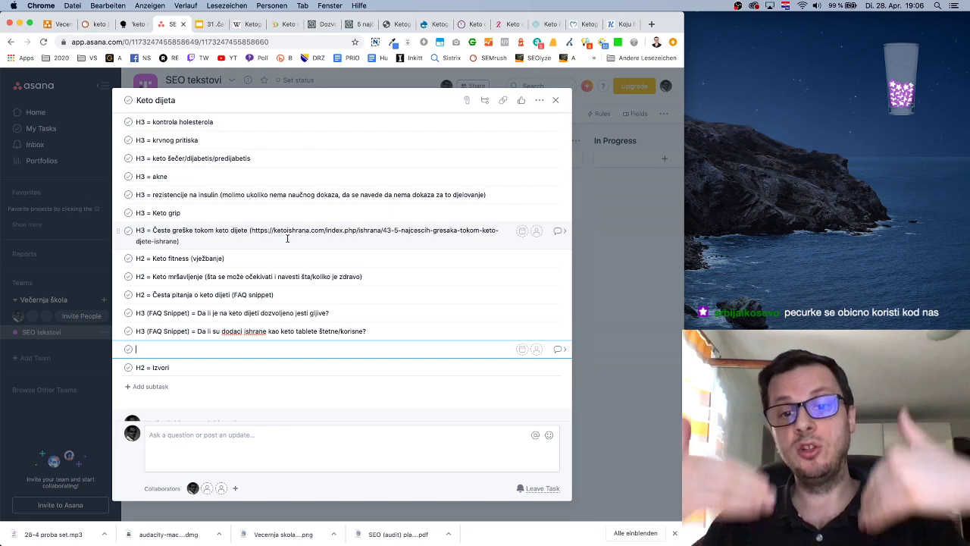
{"action": "type", "text": "H3 (FAQ Snippet) ="}
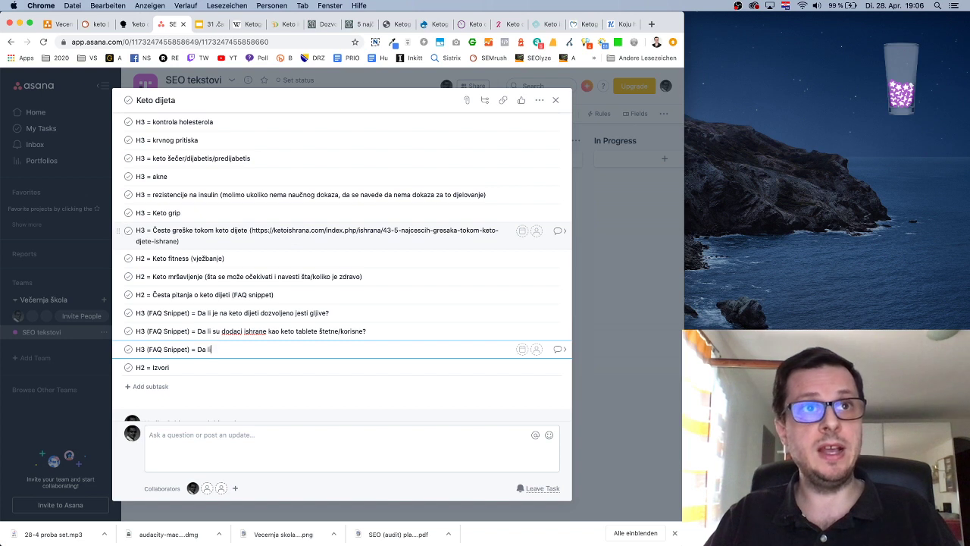
{"action": "type", "text": "to dijeta uti"}
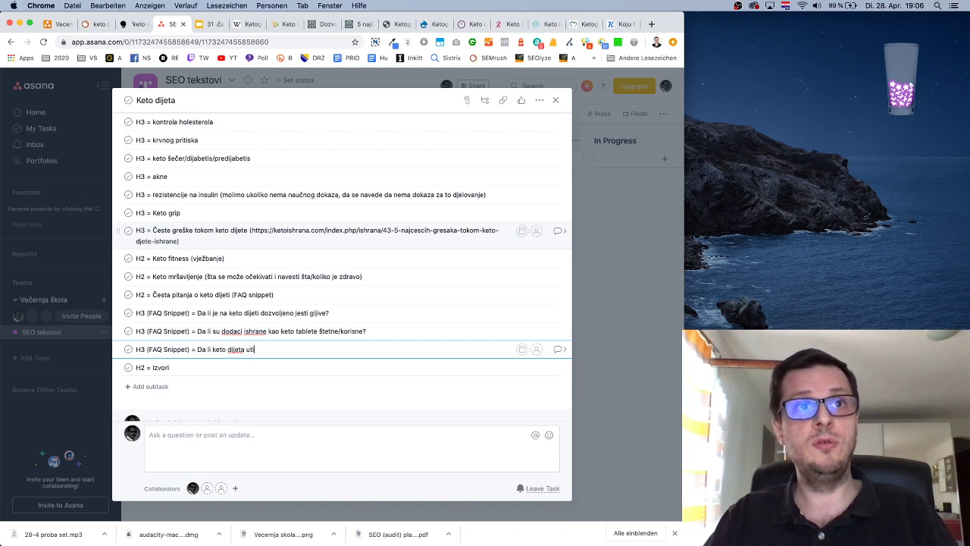
{"action": "type", "text": "če na vis"}
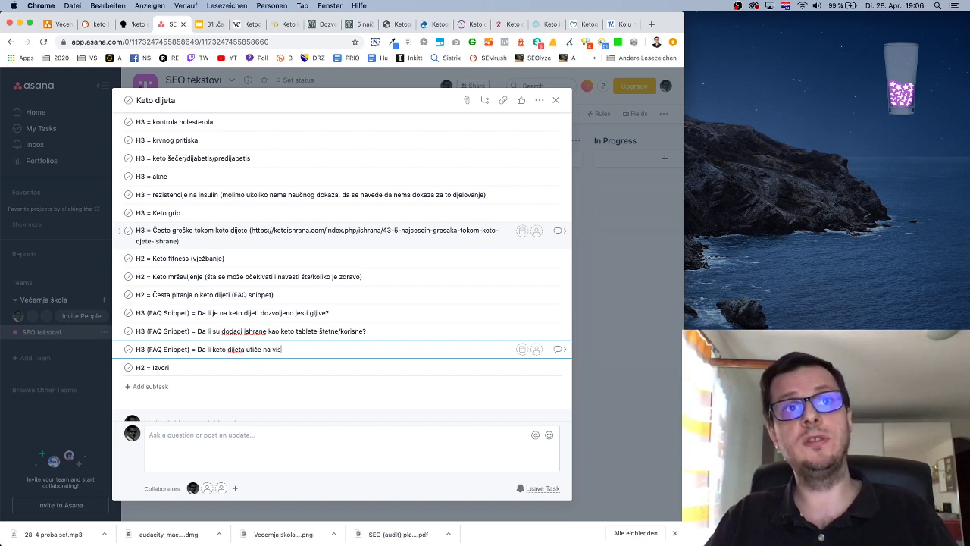
{"action": "type", "text": "o"}
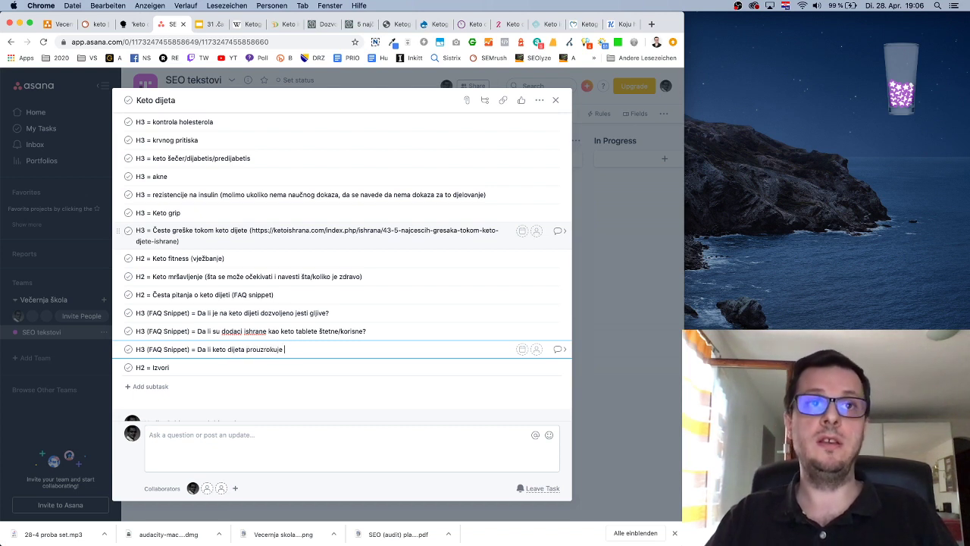
{"action": "type", "text": "vi"}
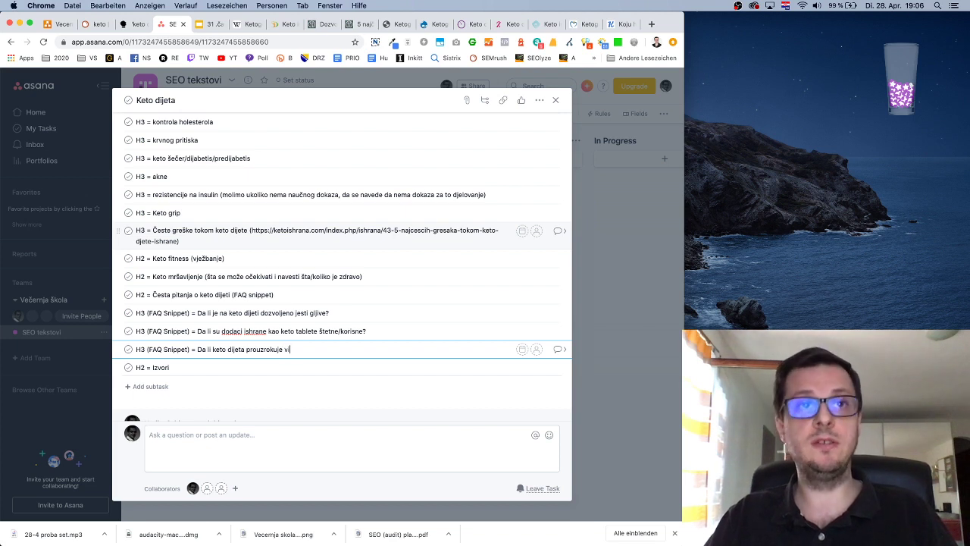
{"action": "type", "text": "soki prisis"}
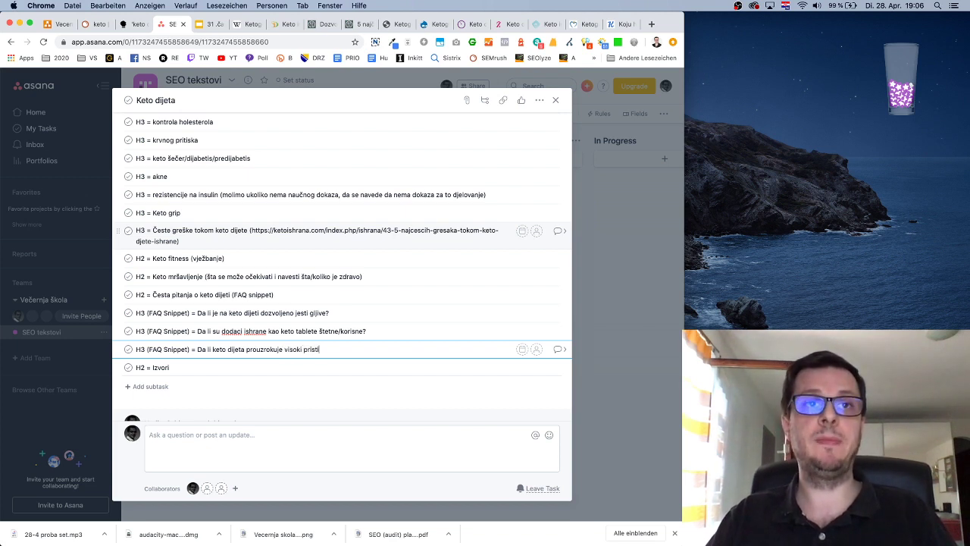
{"action": "type", "text": "ak?"}
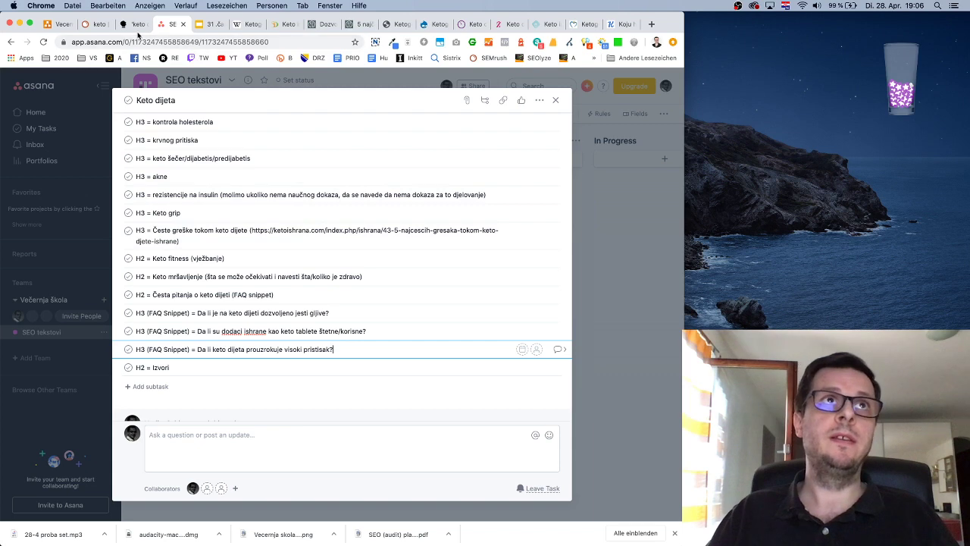
Consult AnswerThePublic's "how" questions and start an Asana subtask with "H2 = Kako" below "Koliko dugo smije trajati keto dijeta?"
{"action": "left_click", "coordinate": [134, 23]}
{"action": "scroll", "coordinate": [496, 291], "scroll_direction": "down", "scroll_amount": 1}
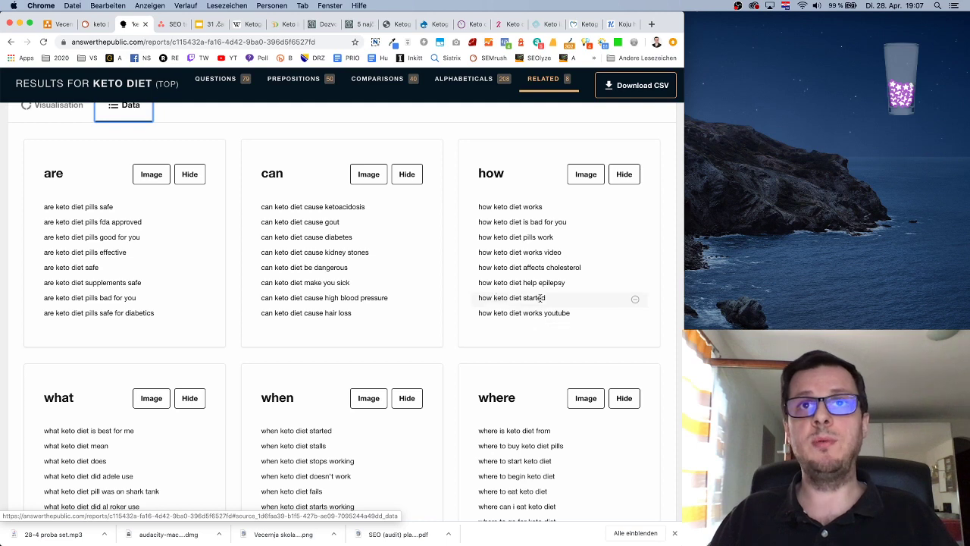
{"action": "left_click", "coordinate": [167, 25]}
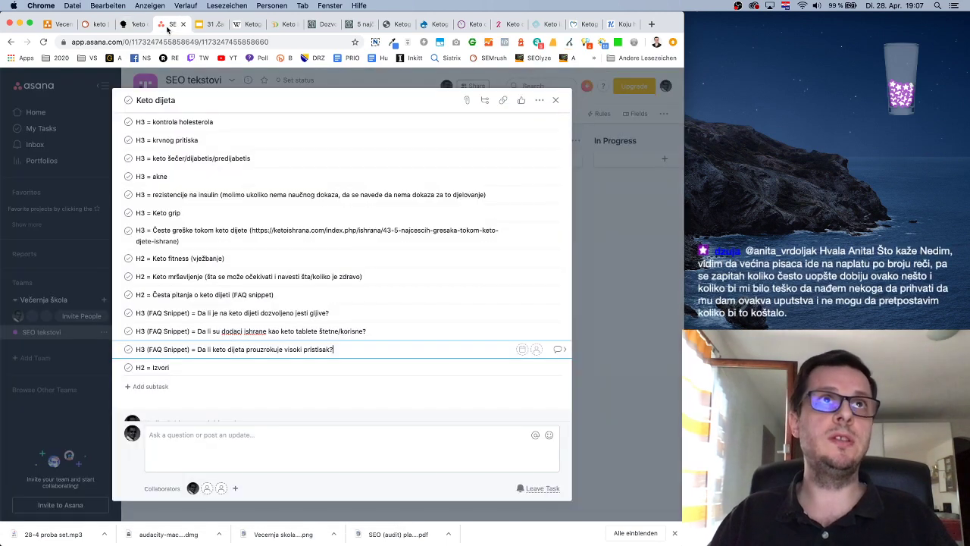
{"action": "scroll", "coordinate": [307, 274], "scroll_direction": "up", "scroll_amount": 10}
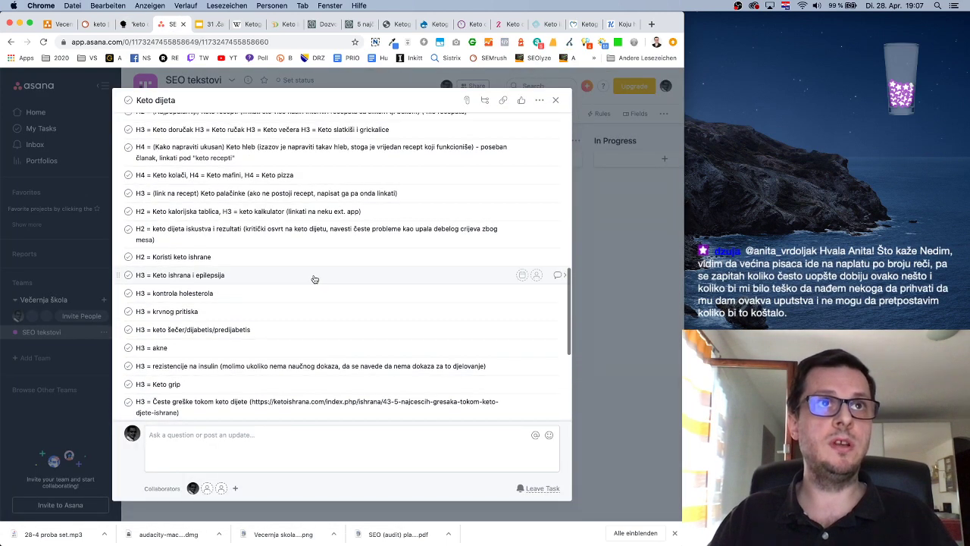
{"action": "scroll", "coordinate": [307, 275], "scroll_direction": "up", "scroll_amount": 5}
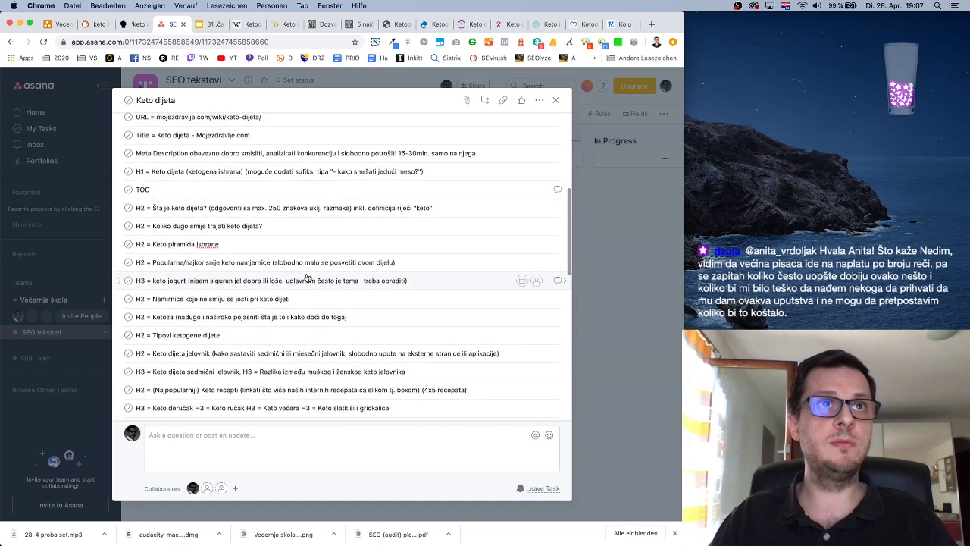
{"action": "scroll", "coordinate": [307, 278], "scroll_direction": "up", "scroll_amount": 2}
{"action": "scroll", "coordinate": [273, 280], "scroll_direction": "down", "scroll_amount": 2}
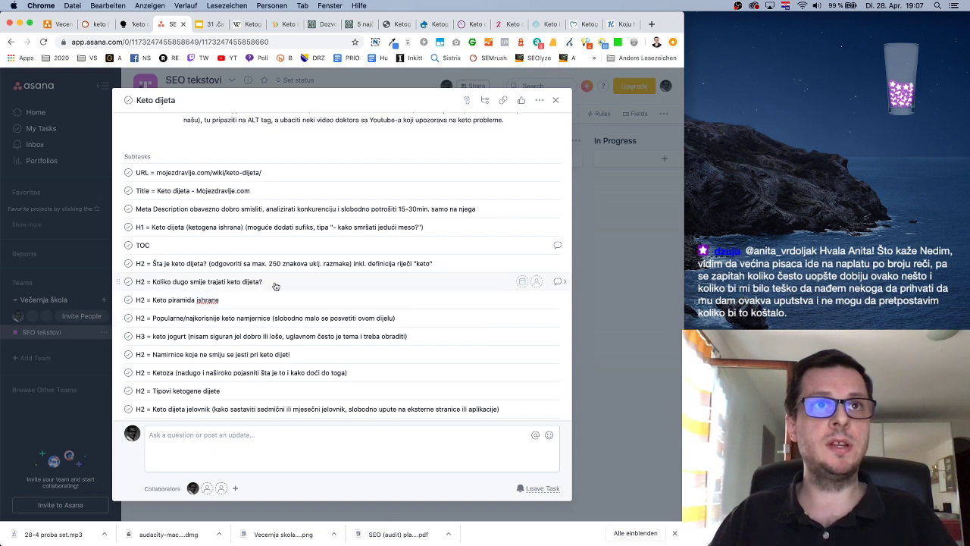
{"action": "left_click", "coordinate": [287, 285]}
{"action": "key", "text": "Return"}
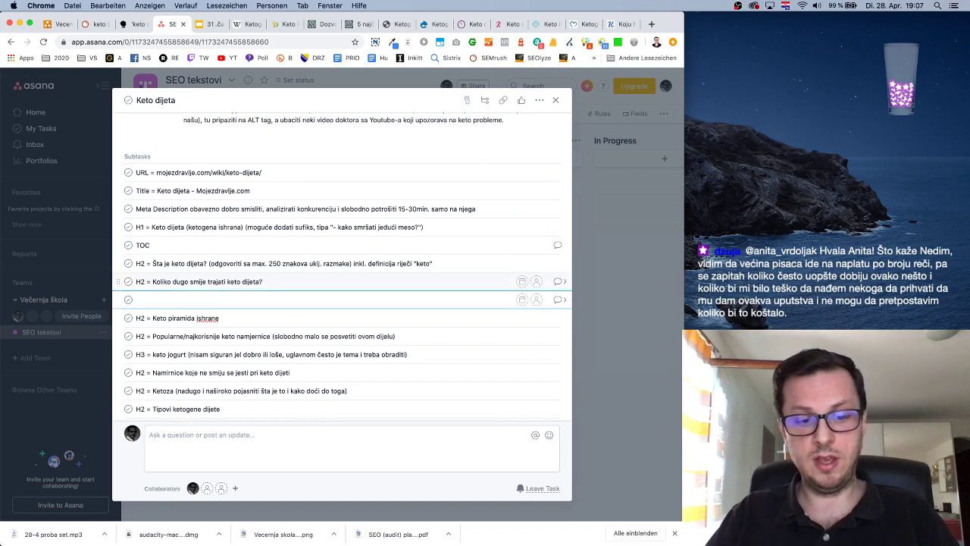
{"action": "type", "text": "H2 = Kako"}
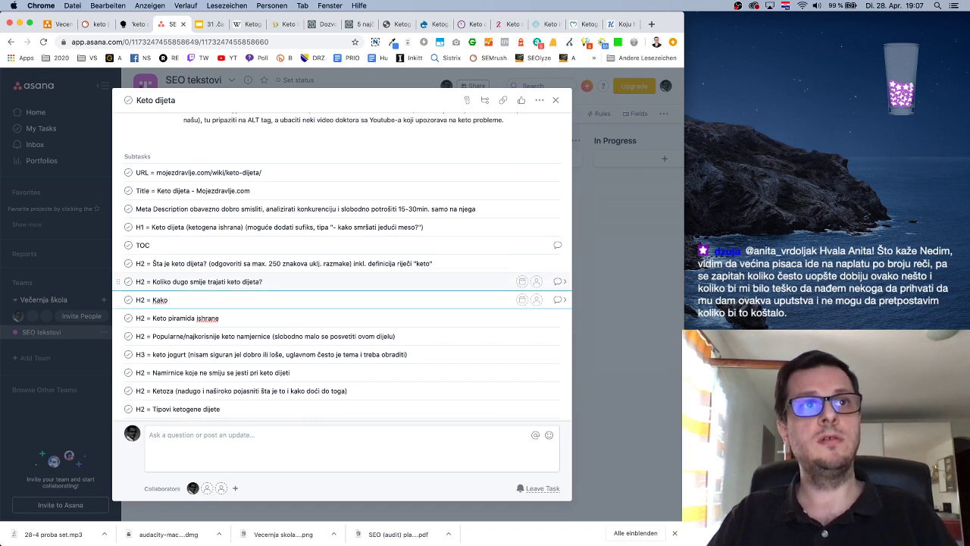
Rewrite the new subtask as "H3 = Kako započeti keto dijetu?"
{"action": "key", "text": "BackSpace"}
{"action": "key", "text": "BackSpace"}
{"action": "key", "text": "BackSpace"}
{"action": "key", "text": "BackSpace"}
{"action": "key", "text": "BackSpace"}
{"action": "key", "text": "BackSpace"}
{"action": "key", "text": "BackSpace"}
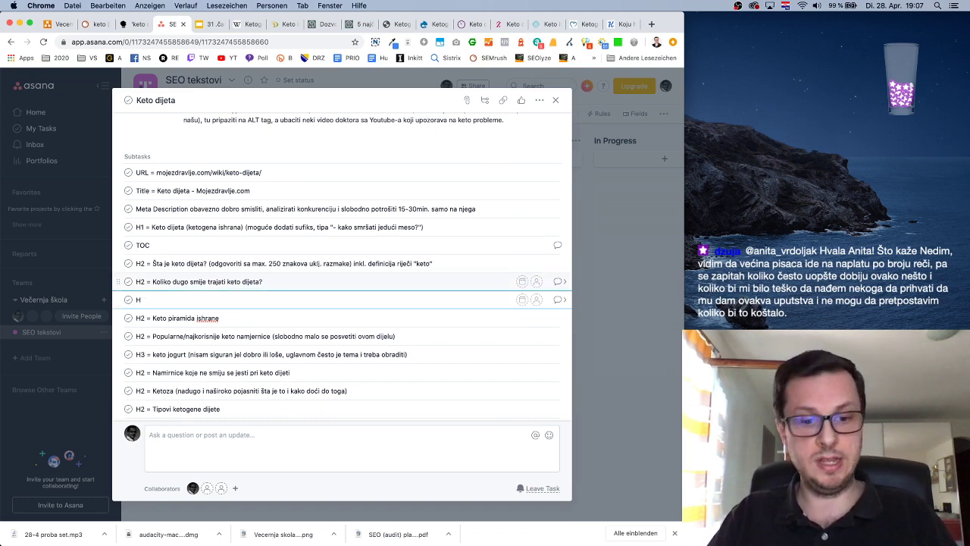
{"action": "type", "text": "3 = Ka"}
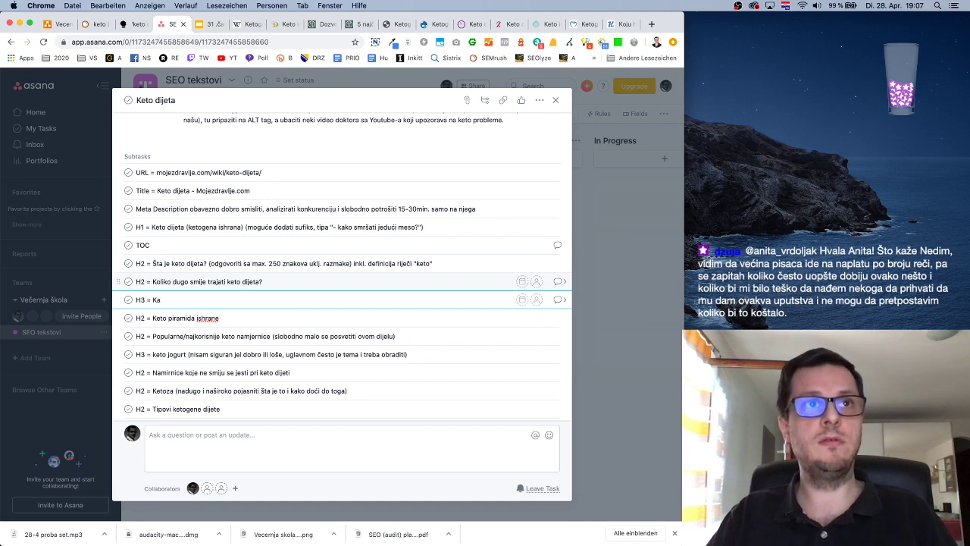
{"action": "type", "text": "ko započeti keto dijetu?"}
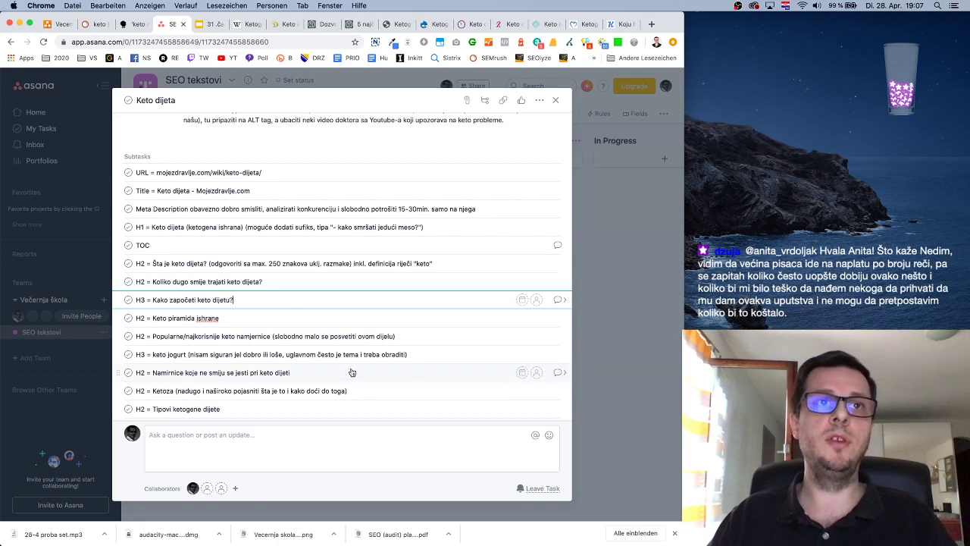
Consult AnswerThePublic's "when" questions and add the Asana subtask "H3 = Kada je izmišljena keto dijeta?" below the "Šta je keto dijeta?" subtask
{"action": "scroll", "coordinate": [351, 372], "scroll_direction": "down", "scroll_amount": 10}
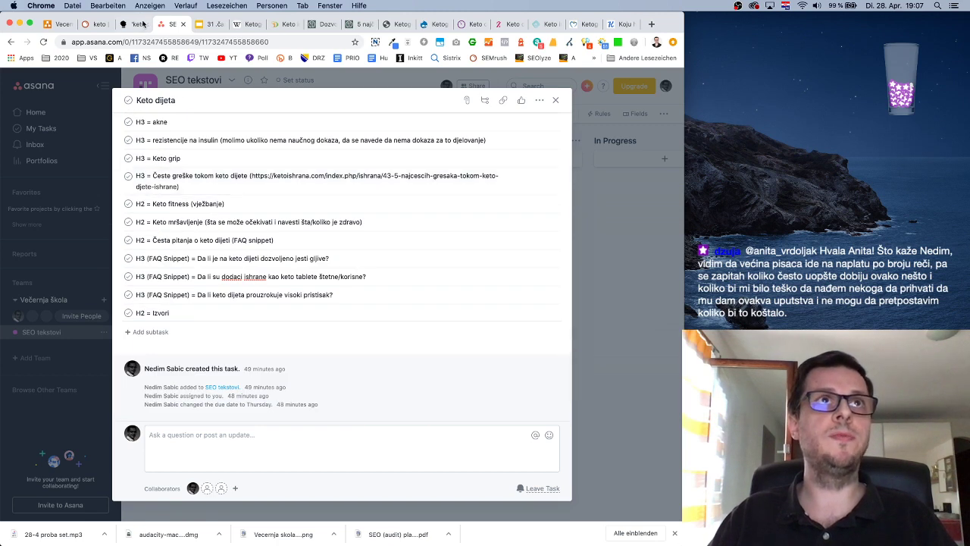
{"action": "left_click", "coordinate": [144, 25]}
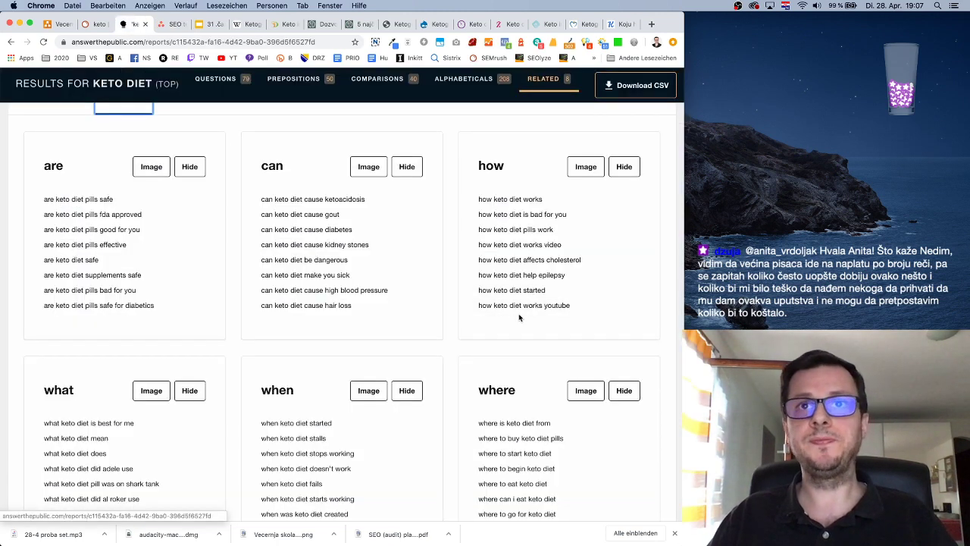
{"action": "scroll", "coordinate": [518, 315], "scroll_direction": "down", "scroll_amount": 5}
{"action": "scroll", "coordinate": [517, 315], "scroll_direction": "up", "scroll_amount": 4}
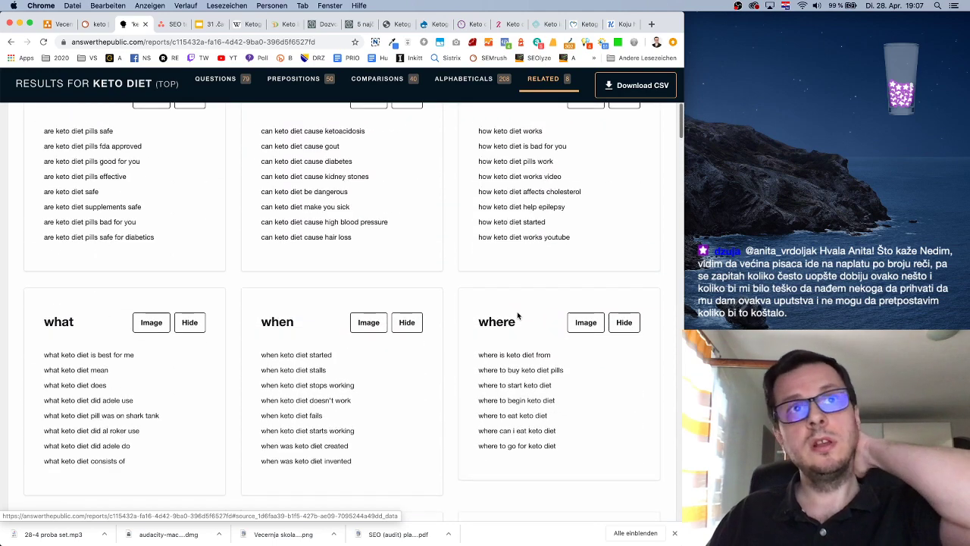
{"action": "scroll", "coordinate": [518, 316], "scroll_direction": "down", "scroll_amount": 1}
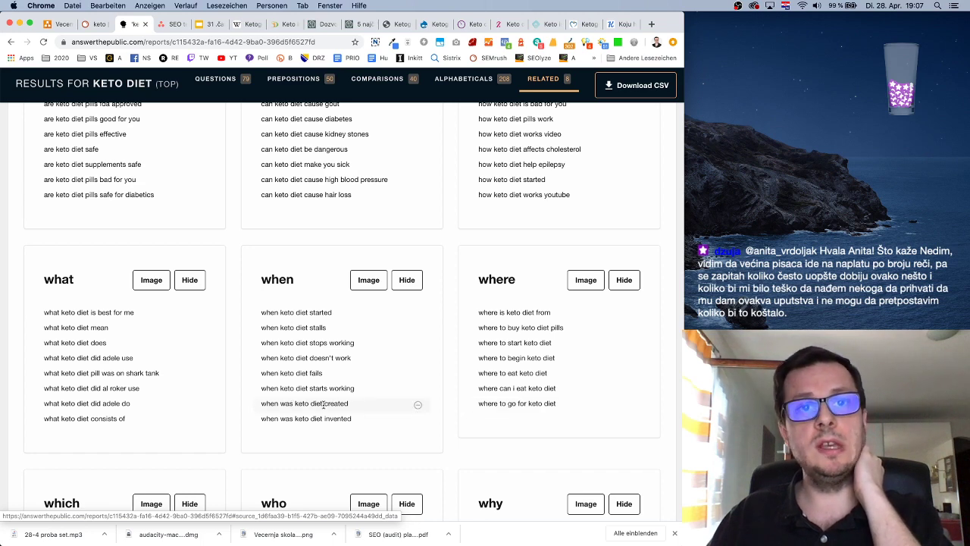
{"action": "left_click", "coordinate": [171, 23]}
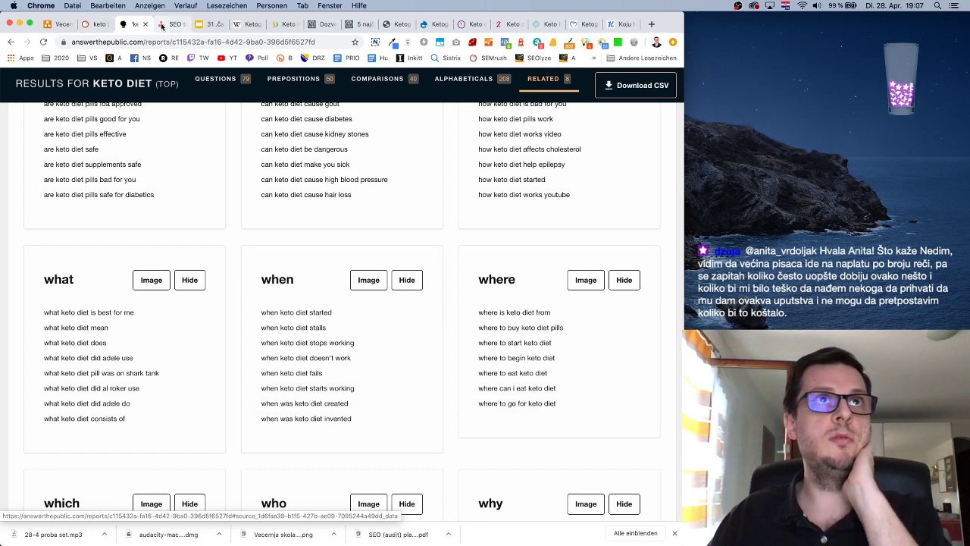
{"action": "scroll", "coordinate": [289, 287], "scroll_direction": "up", "scroll_amount": 10}
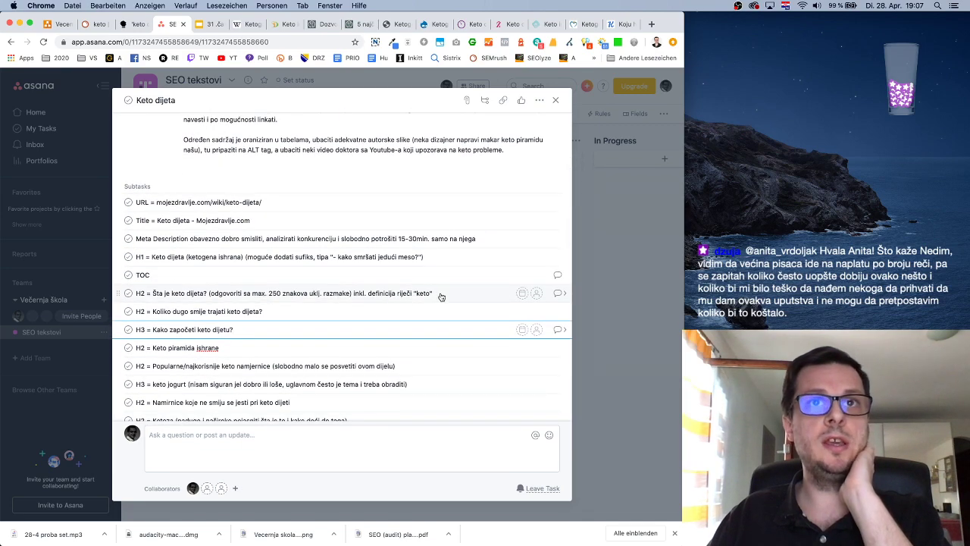
{"action": "key", "text": "Return"}
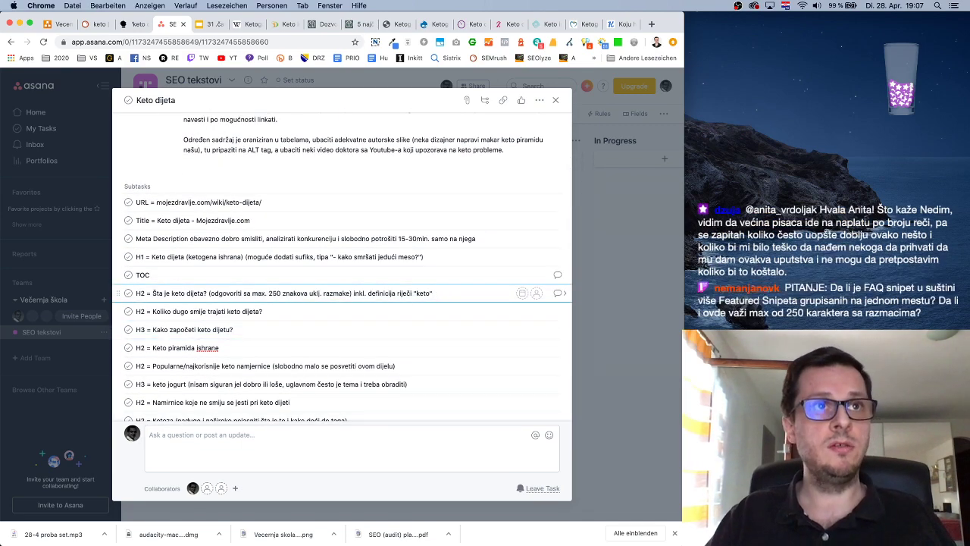
{"action": "type", "text": "H3 = "}
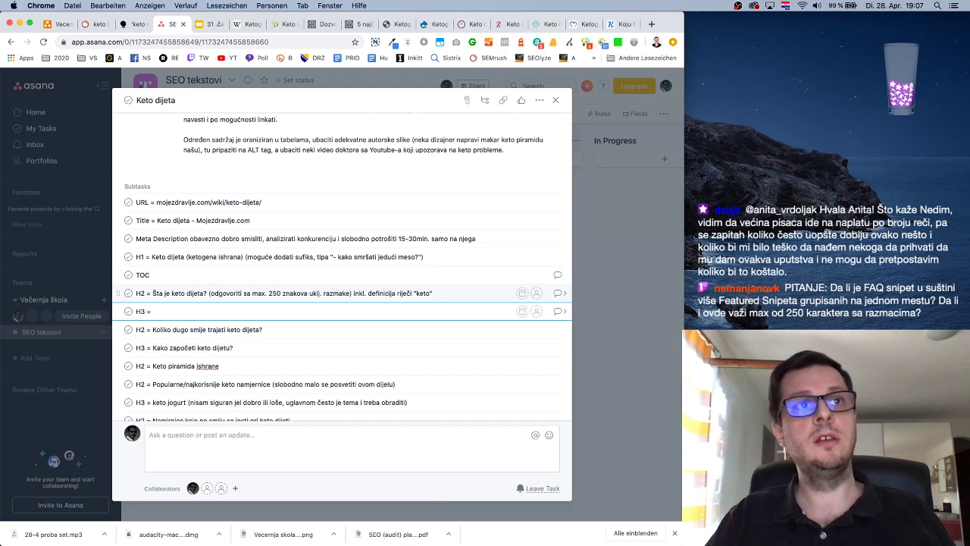
{"action": "type", "text": "Kada"}
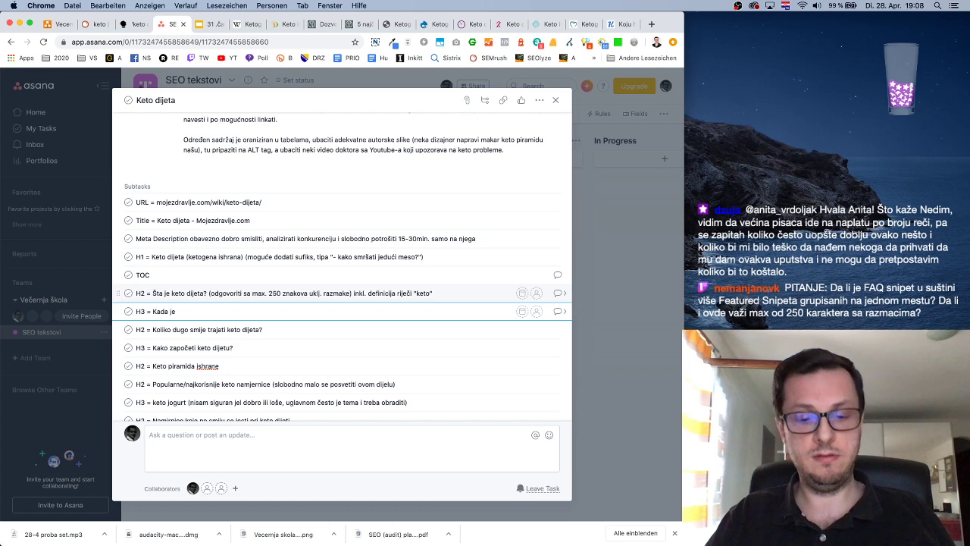
{"action": "type", "text": "je izm"}
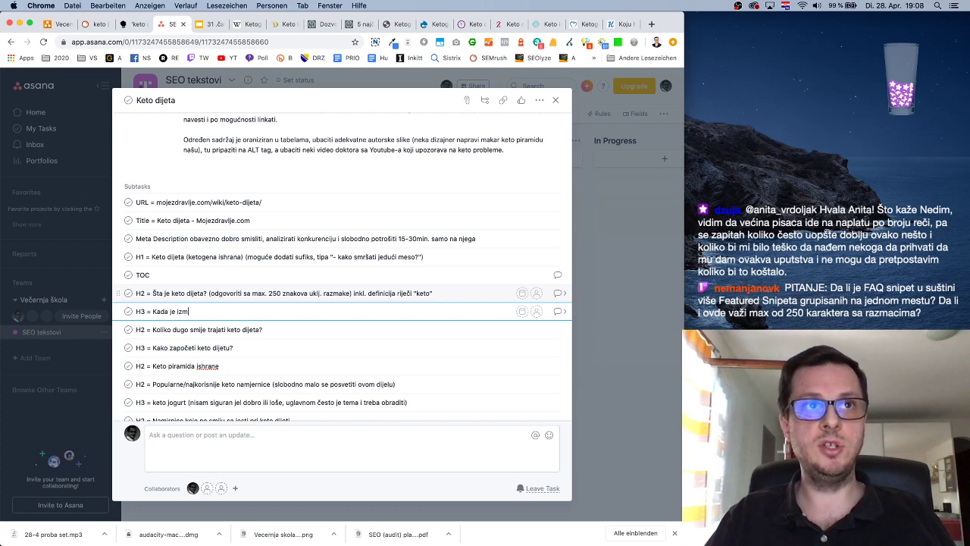
{"action": "type", "text": "išljena keto dijeta"}
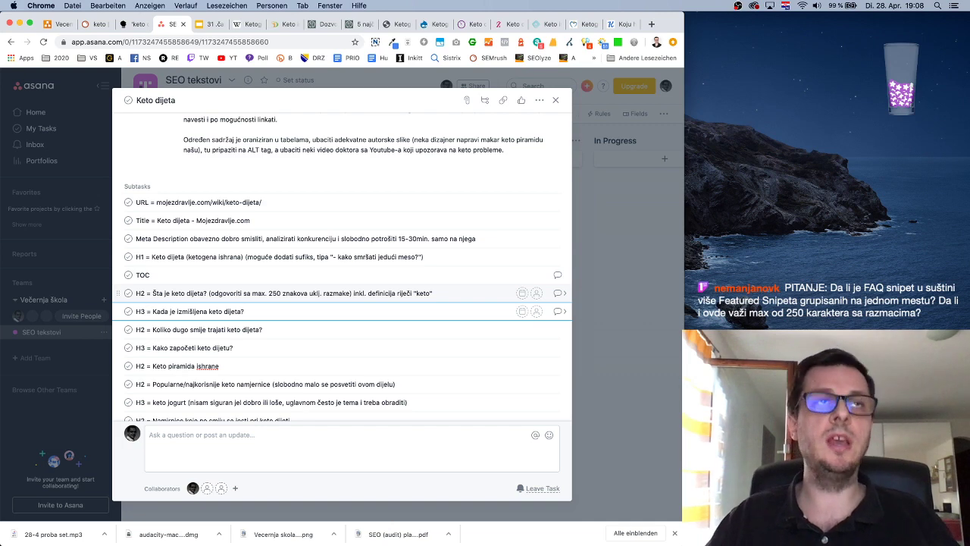
{"action": "type", "text": "?"}
Check AnswerThePublic's "why" questions and add the Asana subtask "H3 = Zašto funkcioniše keto dijeta?" below "Kada je izmišljena keto dijeta?"
{"action": "left_click", "coordinate": [140, 27]}
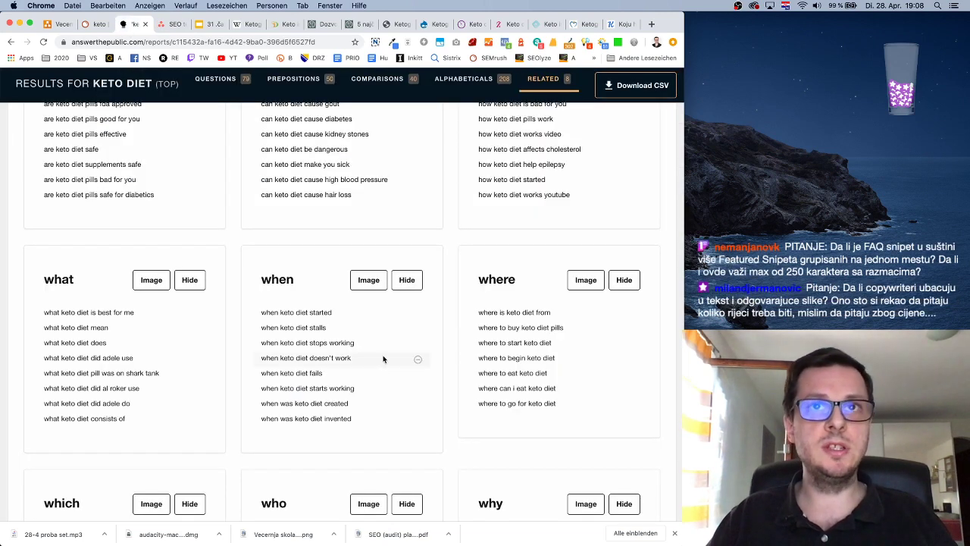
{"action": "scroll", "coordinate": [403, 364], "scroll_direction": "down", "scroll_amount": 7}
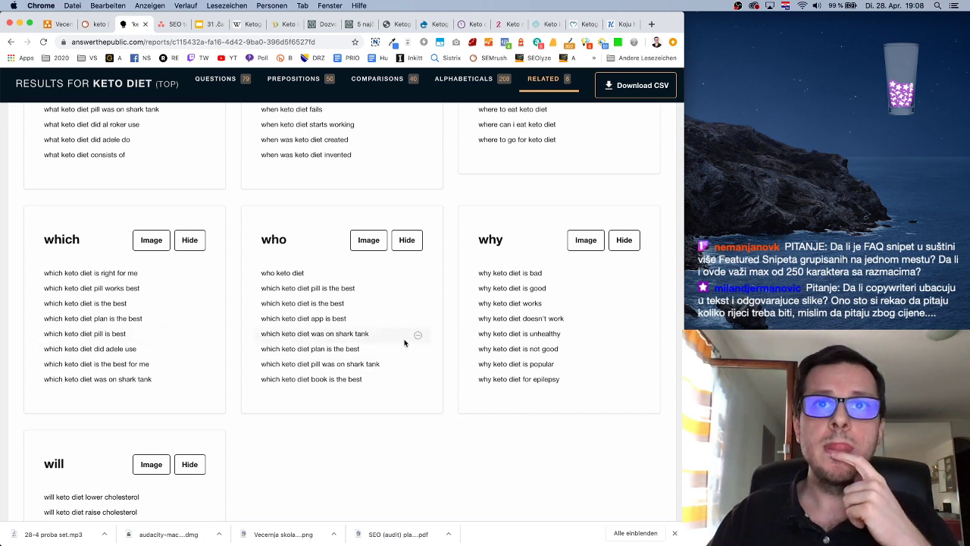
{"action": "left_click", "coordinate": [170, 25]}
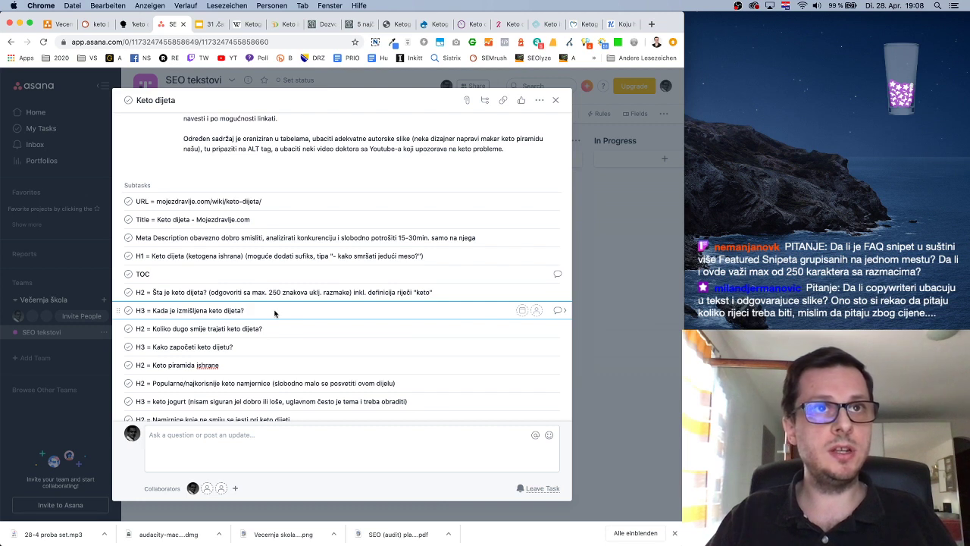
{"action": "key", "text": "Return"}
{"action": "type", "text": "H3 = Z"}
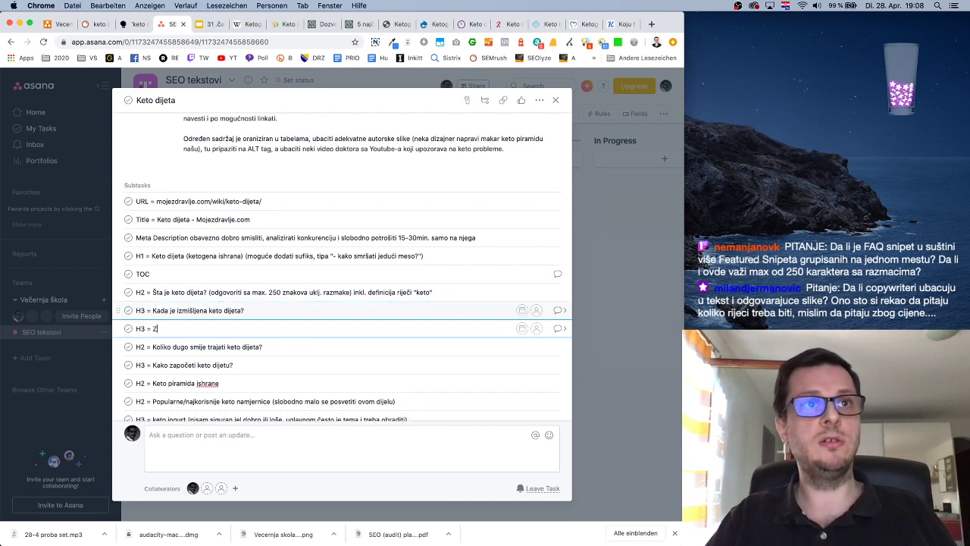
{"action": "type", "text": "ašto funkci"}
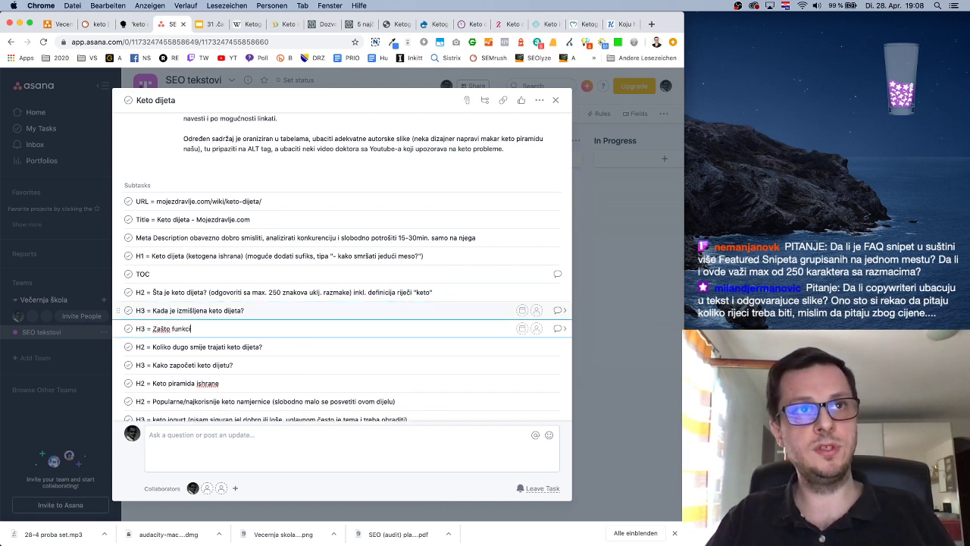
{"action": "type", "text": "oniše keto dijeta"}
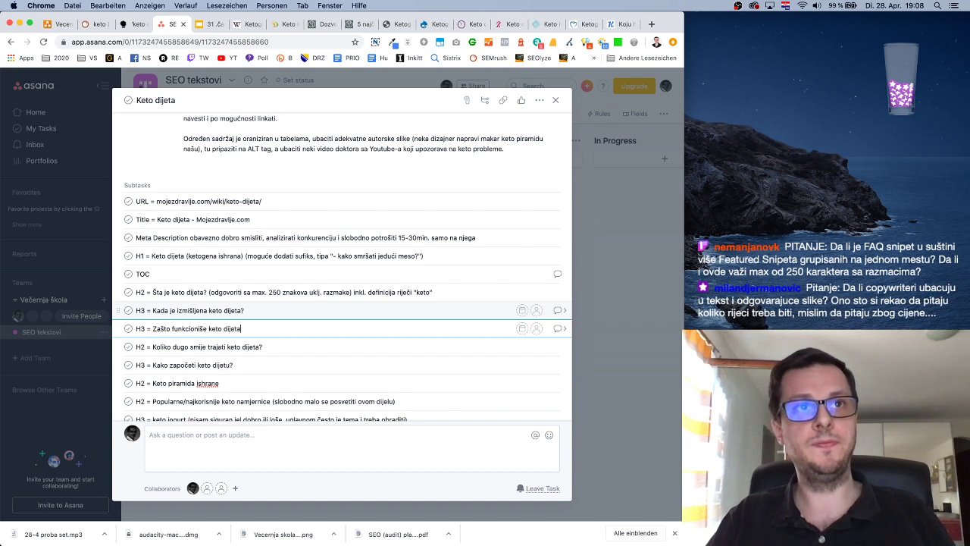
{"action": "type", "text": "?"}
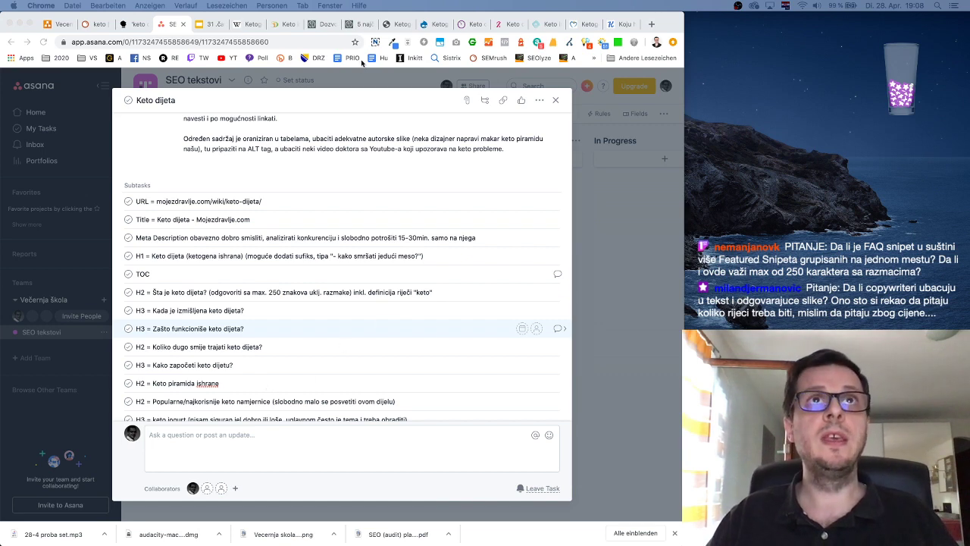
Recheck the AnswerThePublic "why" questions and append "(alternativa: zašto je popularna keto dijeta?)" to the Asana subtask "Zašto funkcioniše keto dijeta?"
{"action": "left_click", "coordinate": [142, 25]}
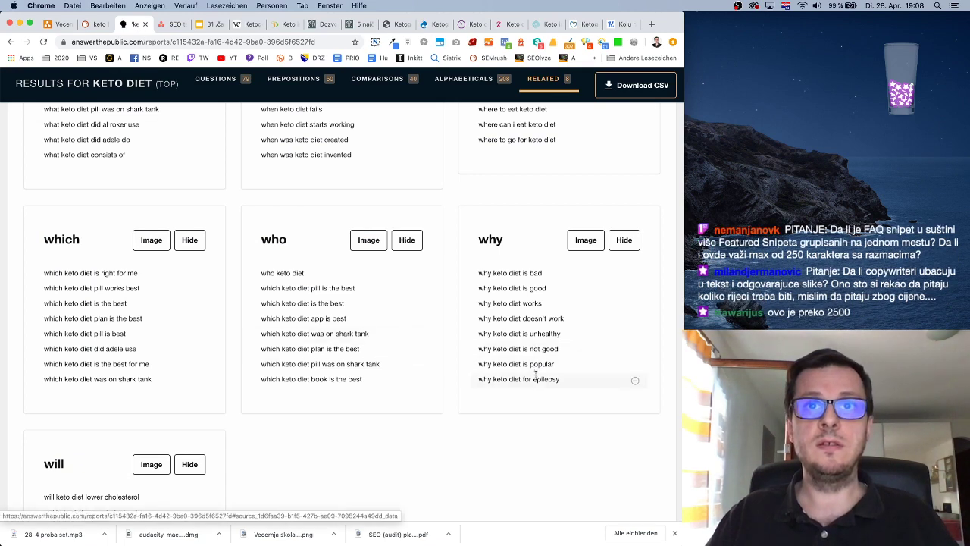
{"action": "left_click", "coordinate": [173, 23]}
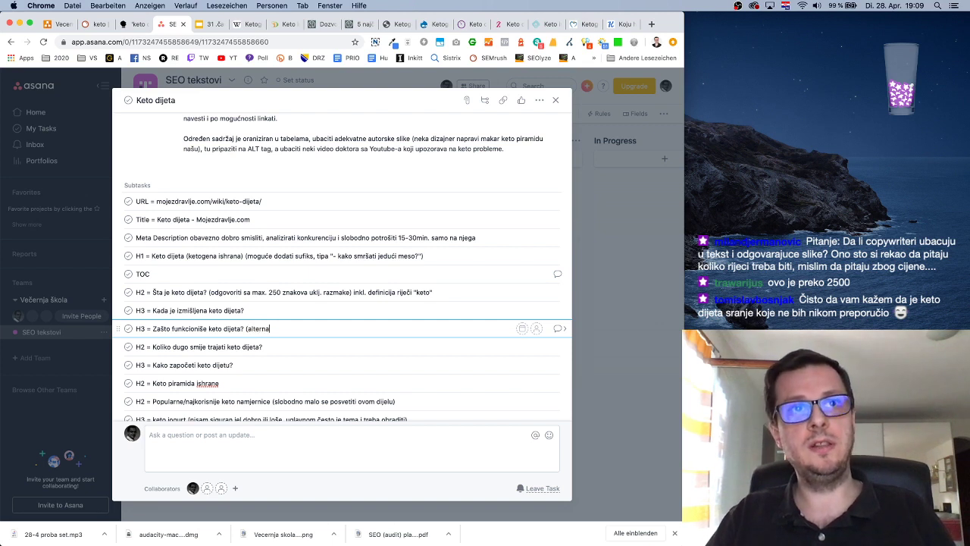
{"action": "type", "text": "ašto je popularna keto dijeta?"}
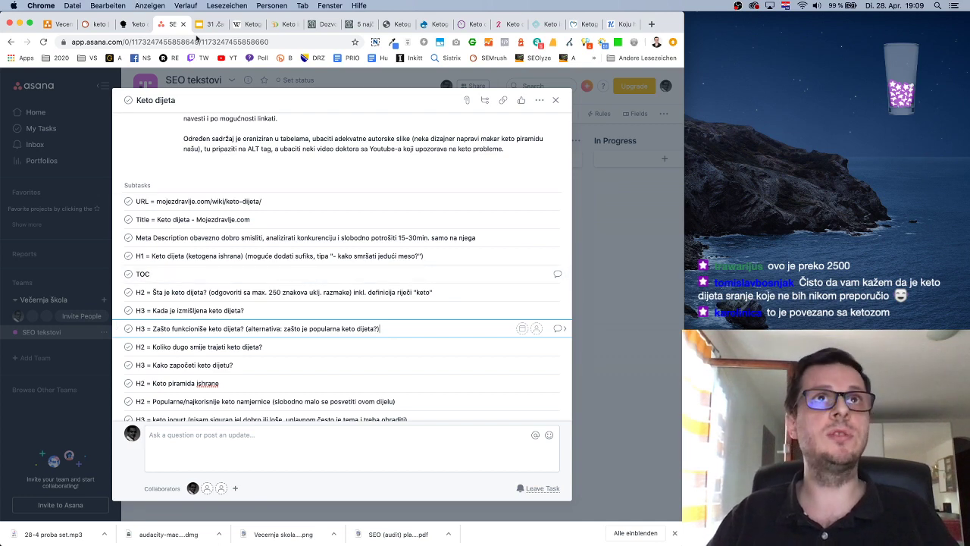
Review AnswerThePublic's "will" questions about the keto diet and return to the Asana brief
{"action": "left_click", "coordinate": [138, 25]}
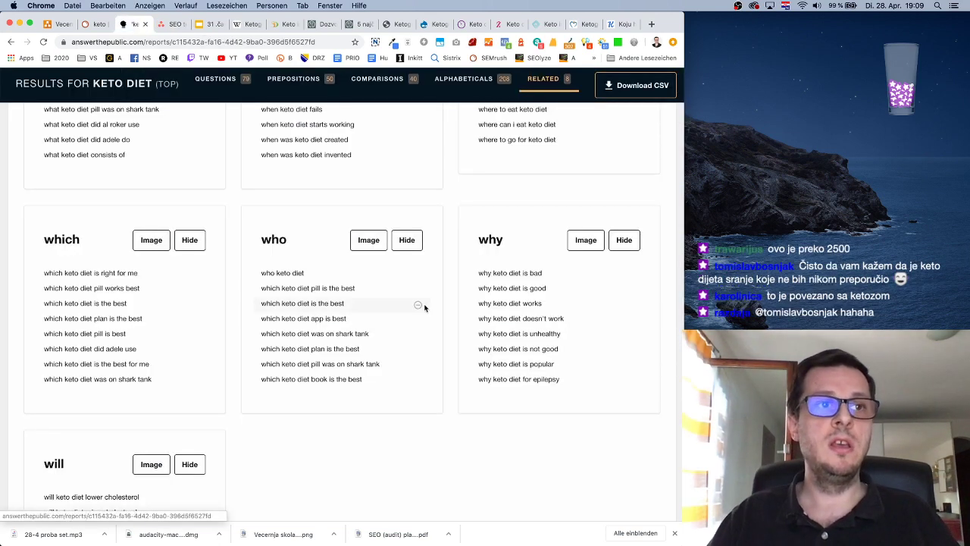
{"action": "scroll", "coordinate": [422, 306], "scroll_direction": "down", "scroll_amount": 5}
{"action": "scroll", "coordinate": [424, 308], "scroll_direction": "up", "scroll_amount": 2}
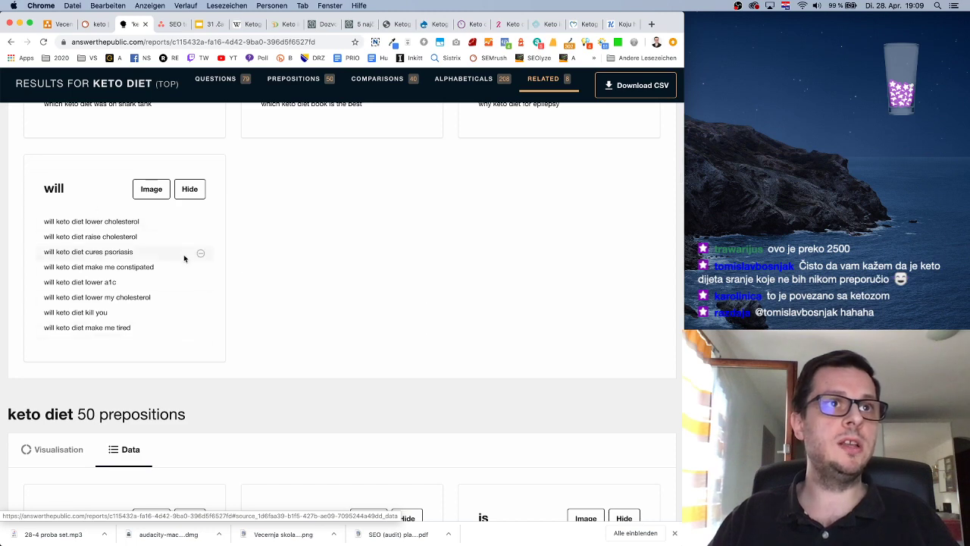
{"action": "left_click", "coordinate": [98, 25]}
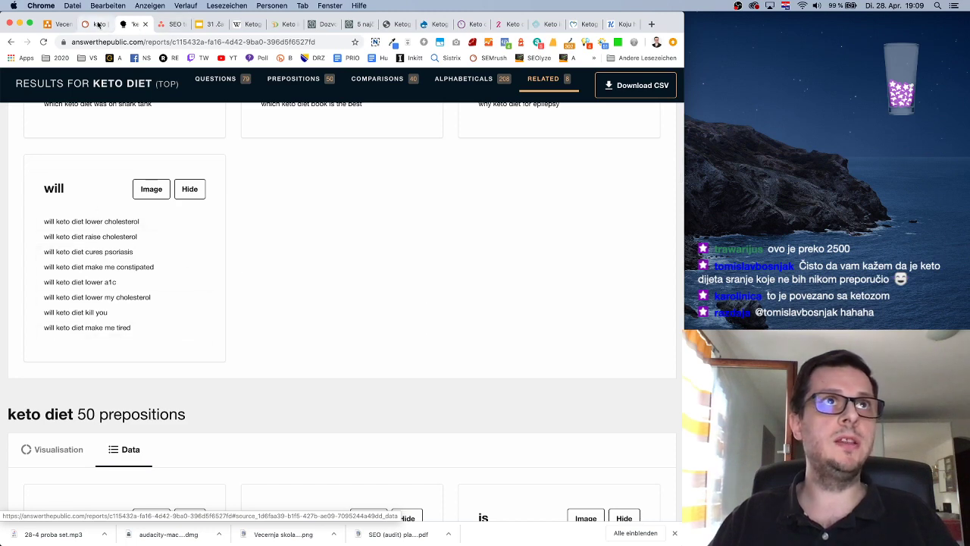
{"action": "left_click", "coordinate": [185, 25]}
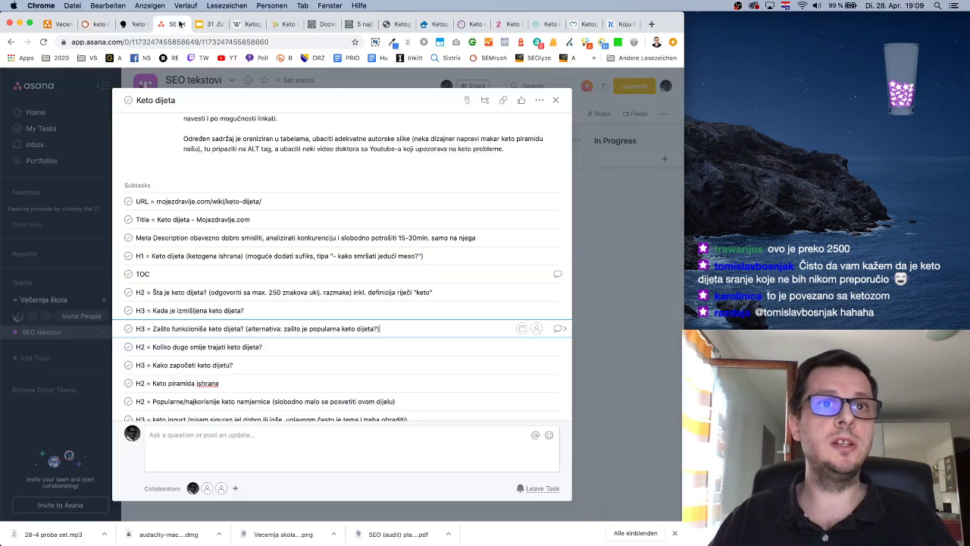
Skim AnswerThePublic's preposition, comparison and related keyword sections for the keto diet and return to the Asana brief
{"action": "scroll", "coordinate": [293, 348], "scroll_direction": "down", "scroll_amount": 5}
{"action": "scroll", "coordinate": [293, 349], "scroll_direction": "down", "scroll_amount": 3}
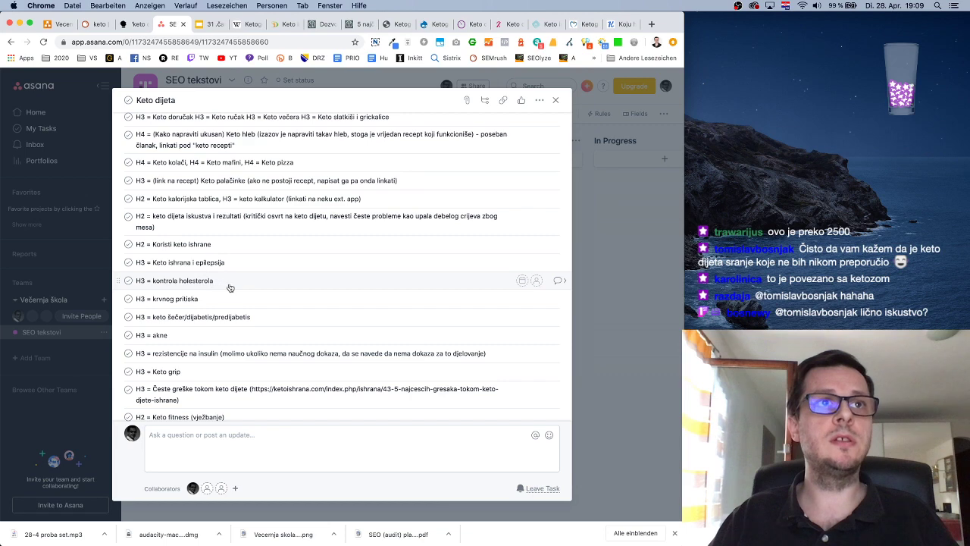
{"action": "left_click", "coordinate": [95, 23]}
{"action": "left_click", "coordinate": [212, 24]}
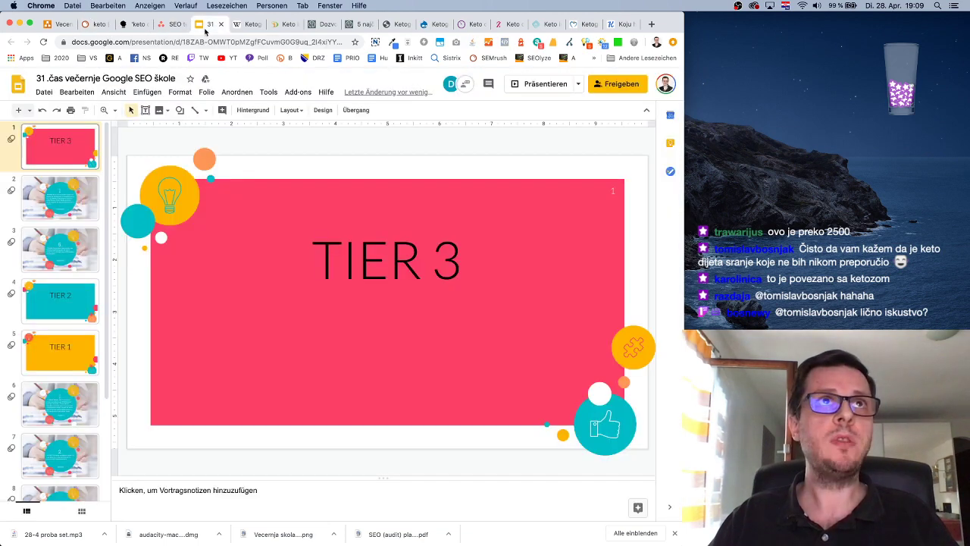
{"action": "left_click", "coordinate": [133, 23]}
{"action": "scroll", "coordinate": [373, 304], "scroll_direction": "down", "scroll_amount": 5}
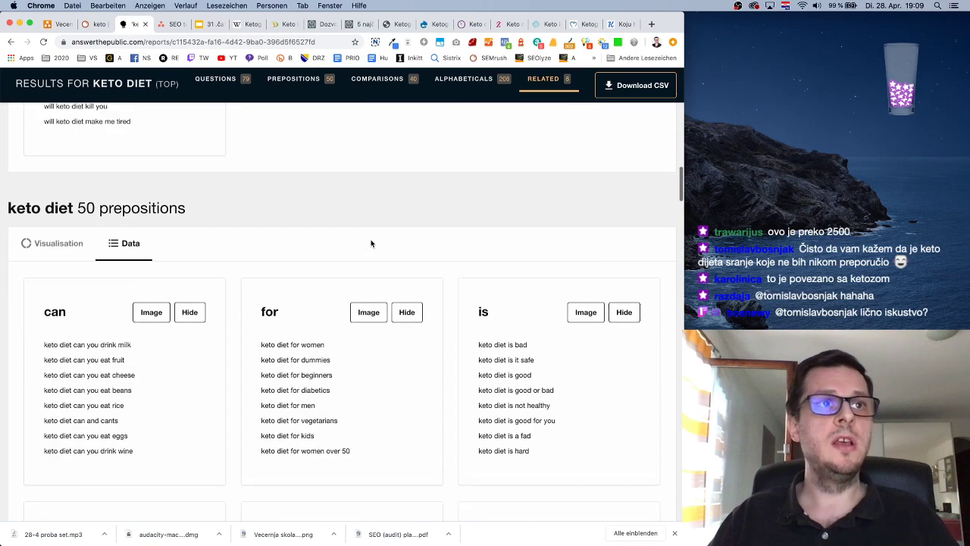
{"action": "scroll", "coordinate": [371, 244], "scroll_direction": "down", "scroll_amount": 20}
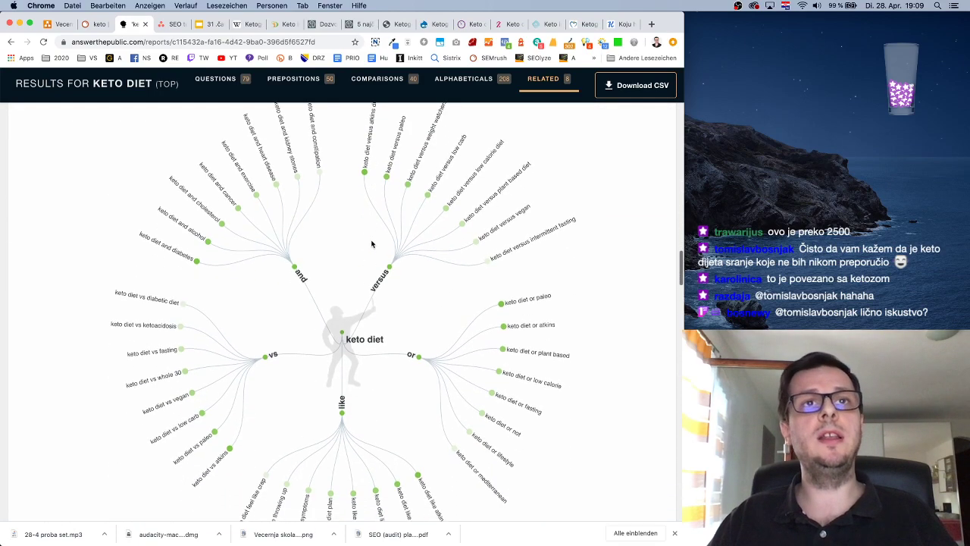
{"action": "scroll", "coordinate": [371, 243], "scroll_direction": "down", "scroll_amount": 20}
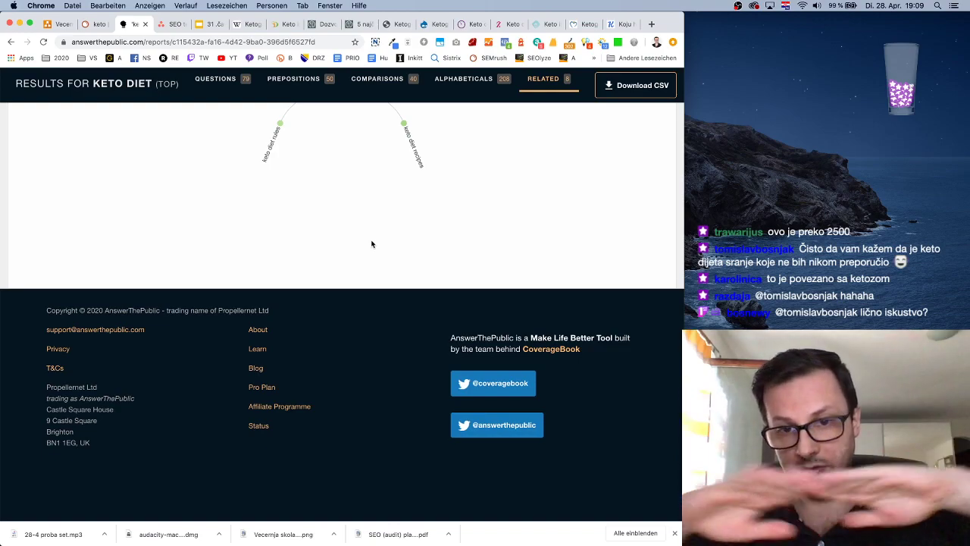
{"action": "scroll", "coordinate": [371, 244], "scroll_direction": "up", "scroll_amount": 15}
{"action": "scroll", "coordinate": [371, 243], "scroll_direction": "down", "scroll_amount": 10}
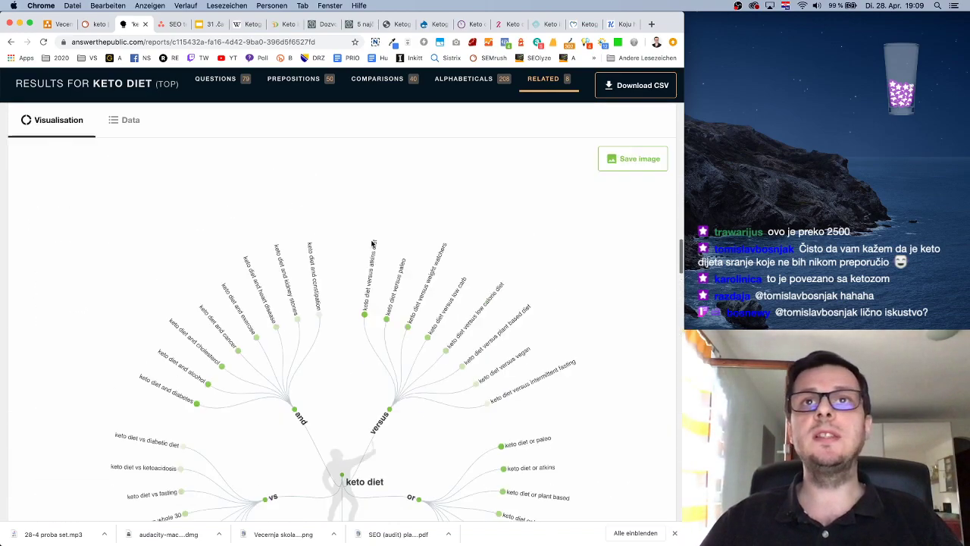
{"action": "scroll", "coordinate": [372, 243], "scroll_direction": "up", "scroll_amount": 10}
{"action": "left_click", "coordinate": [166, 26]}
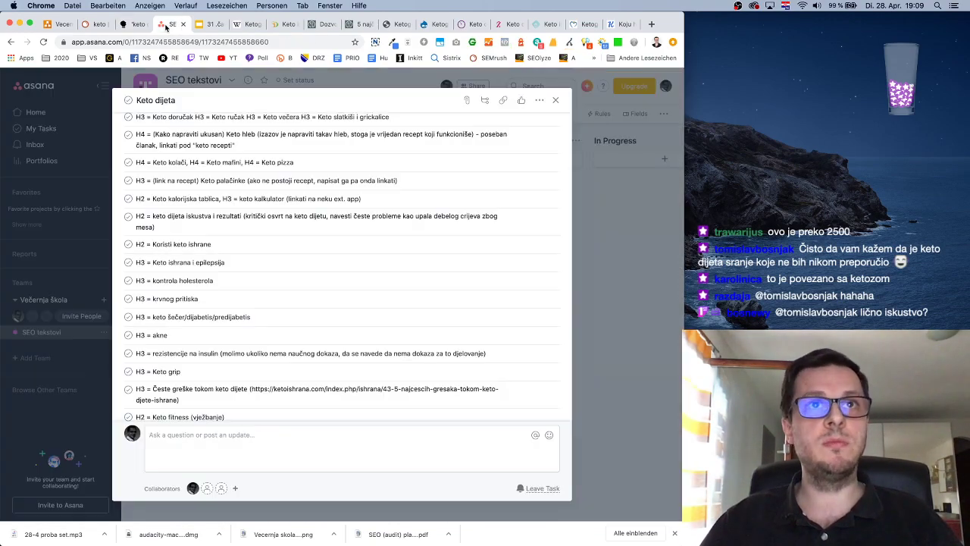
Review the "Keto dijeta" task's description and its full list of heading and FAQ snippet subtasks
{"action": "scroll", "coordinate": [437, 346], "scroll_direction": "up", "scroll_amount": 10}
{"action": "scroll", "coordinate": [437, 346], "scroll_direction": "down", "scroll_amount": 10}
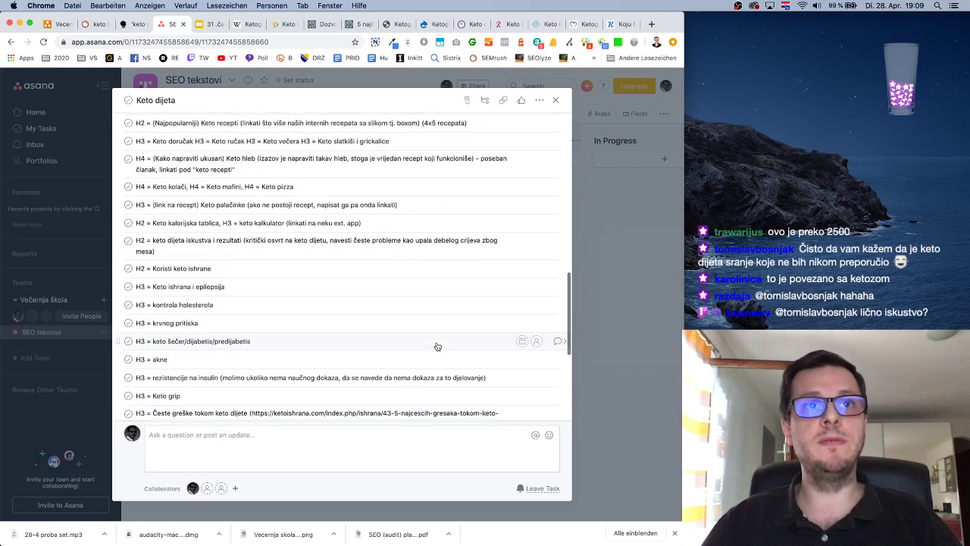
{"action": "scroll", "coordinate": [436, 345], "scroll_direction": "down", "scroll_amount": 5}
{"action": "left_click", "coordinate": [407, 434]}
{"action": "scroll", "coordinate": [409, 321], "scroll_direction": "up", "scroll_amount": 3}
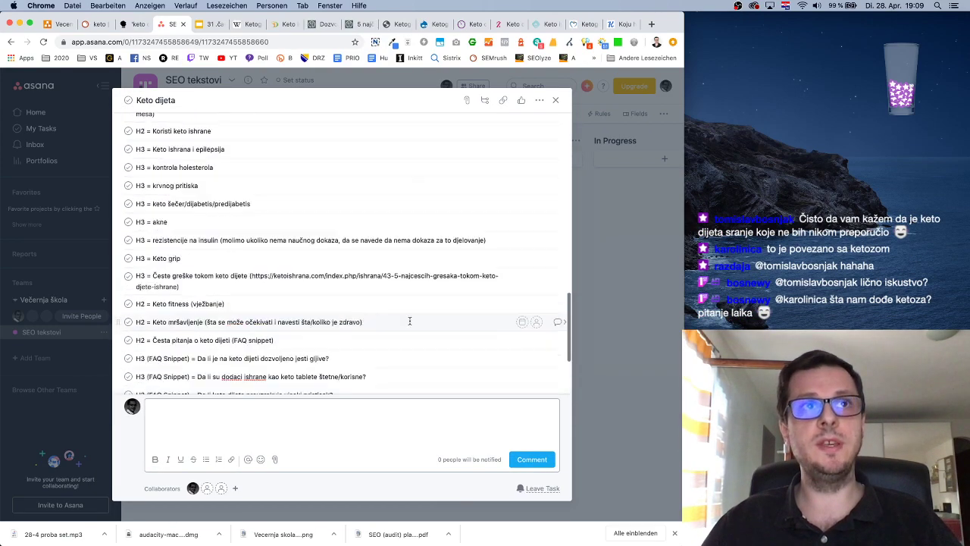
{"action": "scroll", "coordinate": [409, 322], "scroll_direction": "up", "scroll_amount": 10}
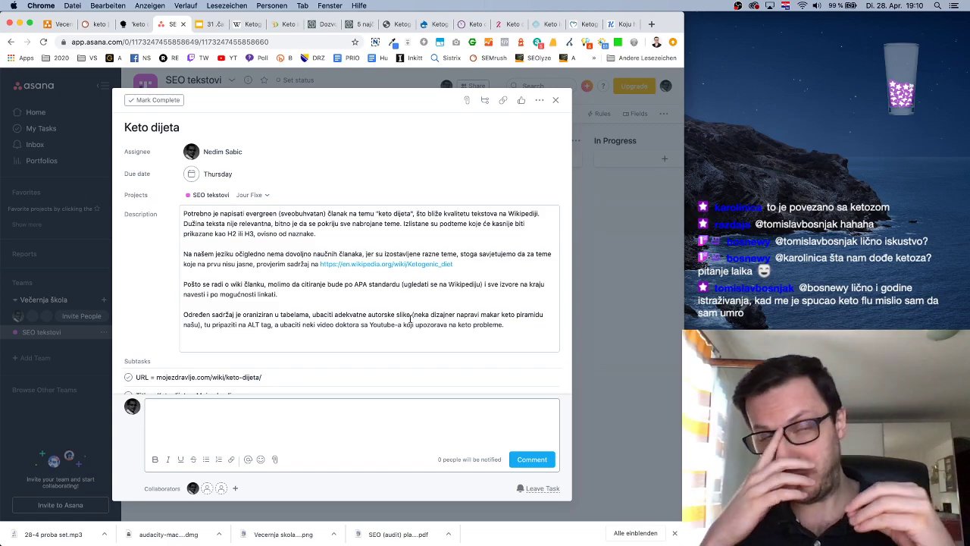
{"action": "scroll", "coordinate": [410, 320], "scroll_direction": "down", "scroll_amount": 15}
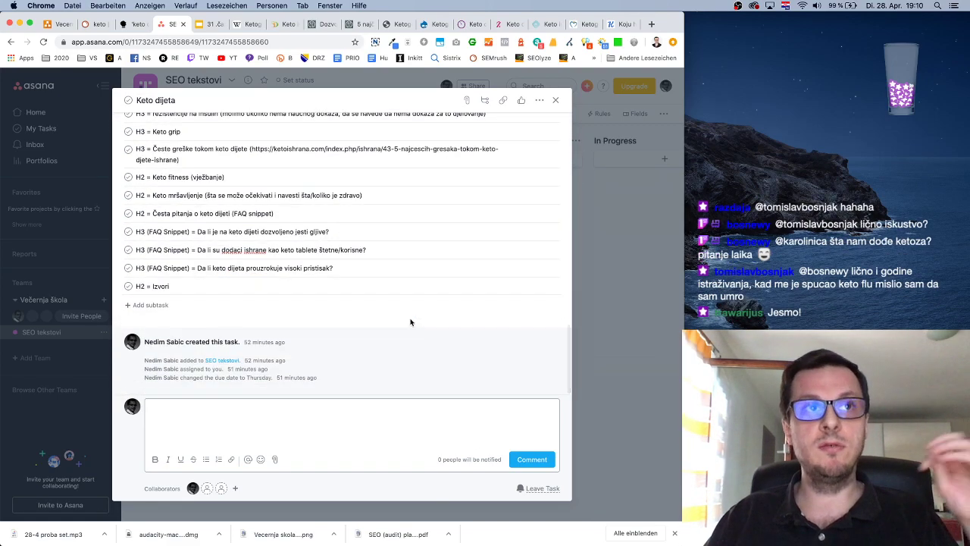
{"action": "scroll", "coordinate": [410, 323], "scroll_direction": "up", "scroll_amount": 15}
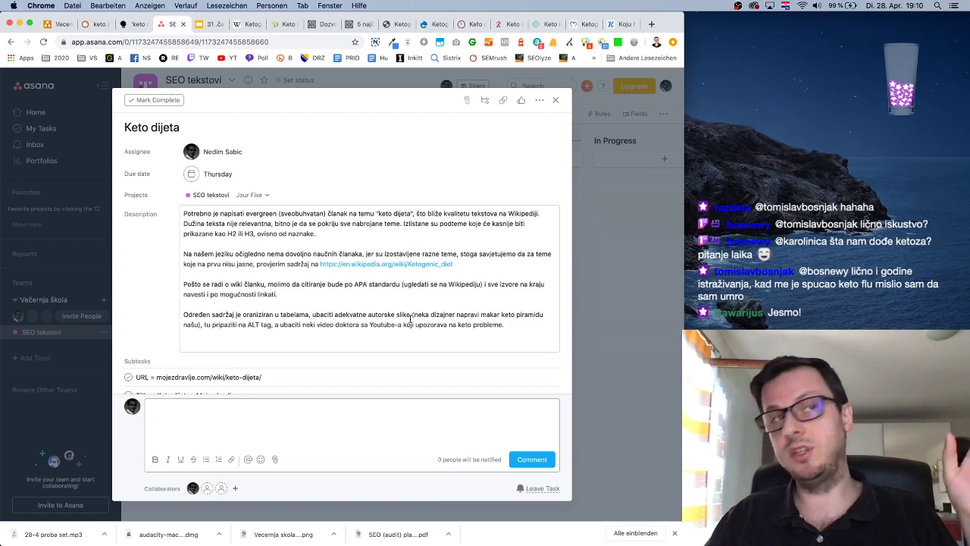
{"action": "left_click", "coordinate": [248, 339]}
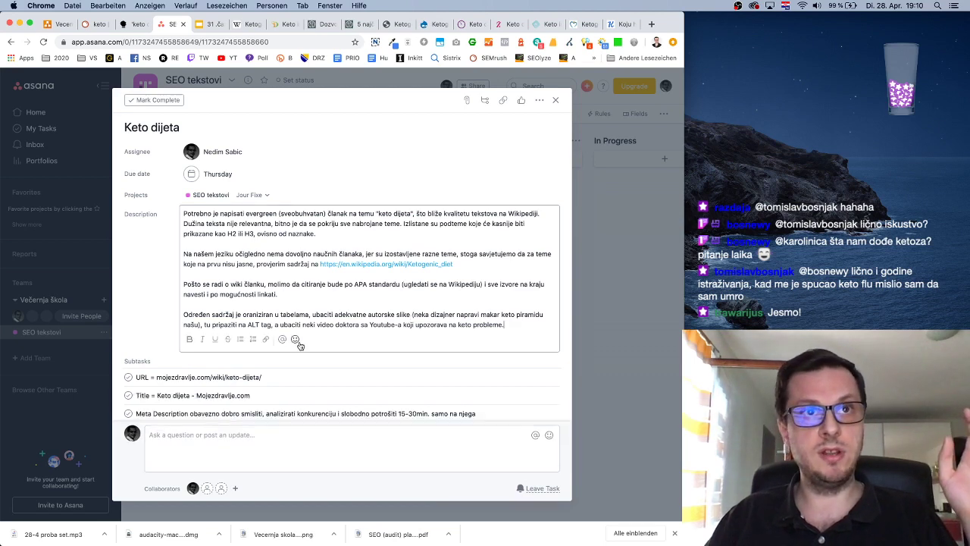
{"action": "left_click", "coordinate": [141, 287]}
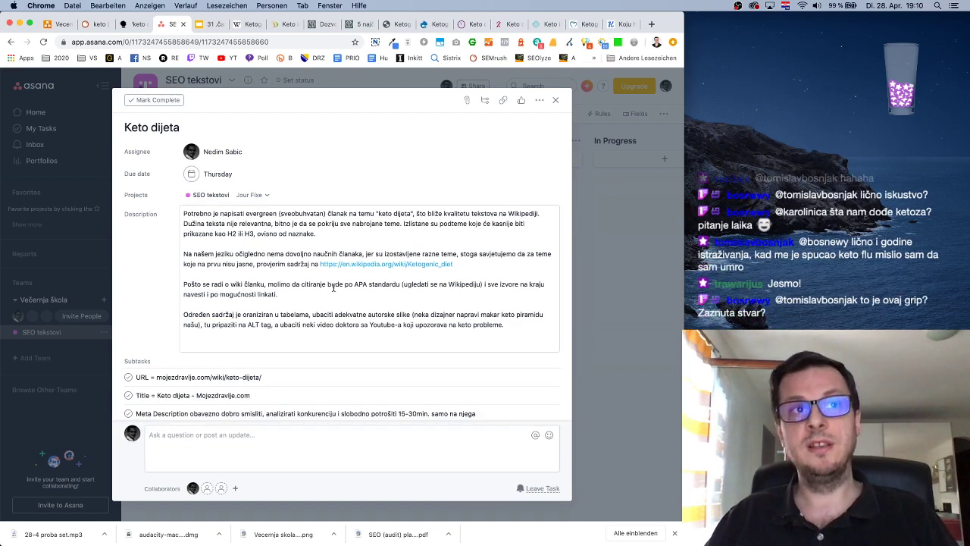
{"action": "scroll", "coordinate": [334, 289], "scroll_direction": "down", "scroll_amount": 10}
{"action": "scroll", "coordinate": [334, 291], "scroll_direction": "down", "scroll_amount": 5}
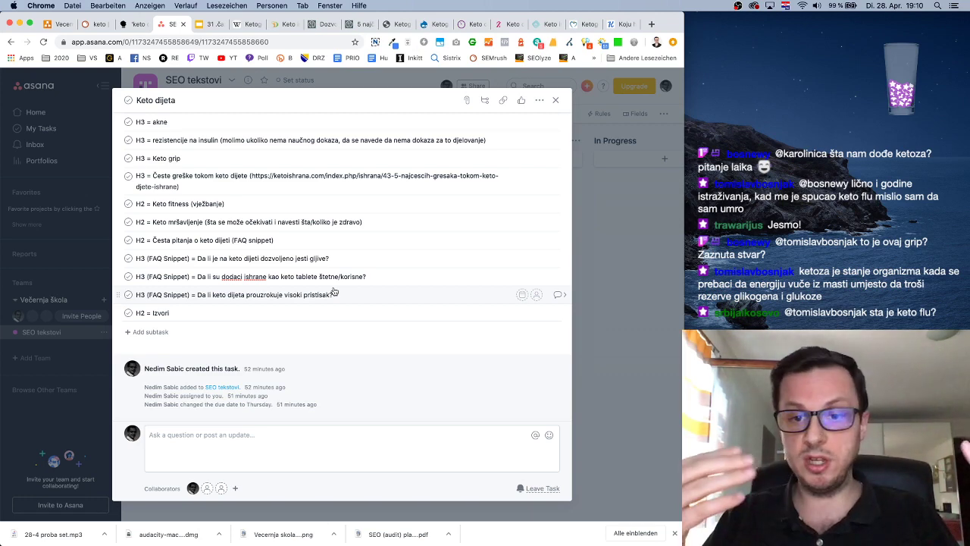
{"action": "scroll", "coordinate": [315, 174], "scroll_direction": "up", "scroll_amount": 15}
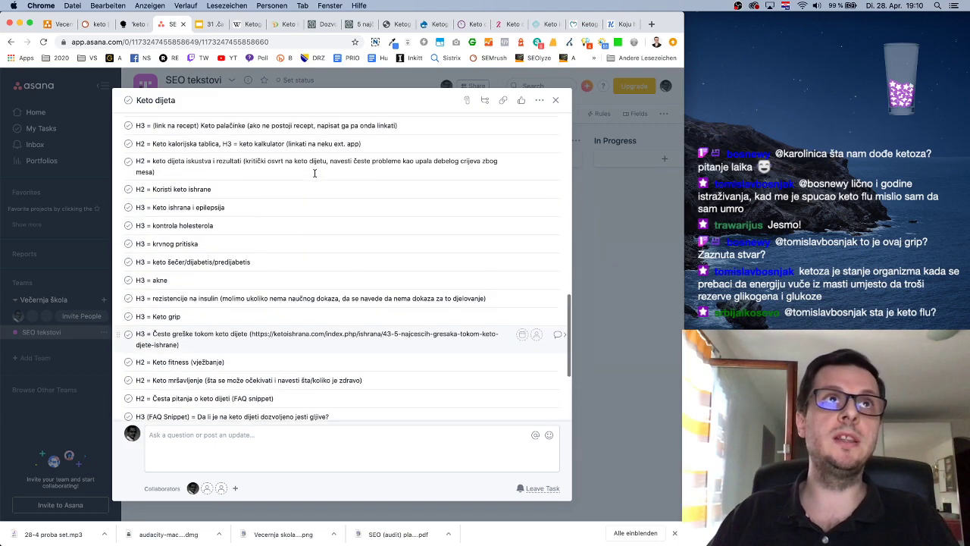
{"action": "scroll", "coordinate": [315, 176], "scroll_direction": "down", "scroll_amount": 5}
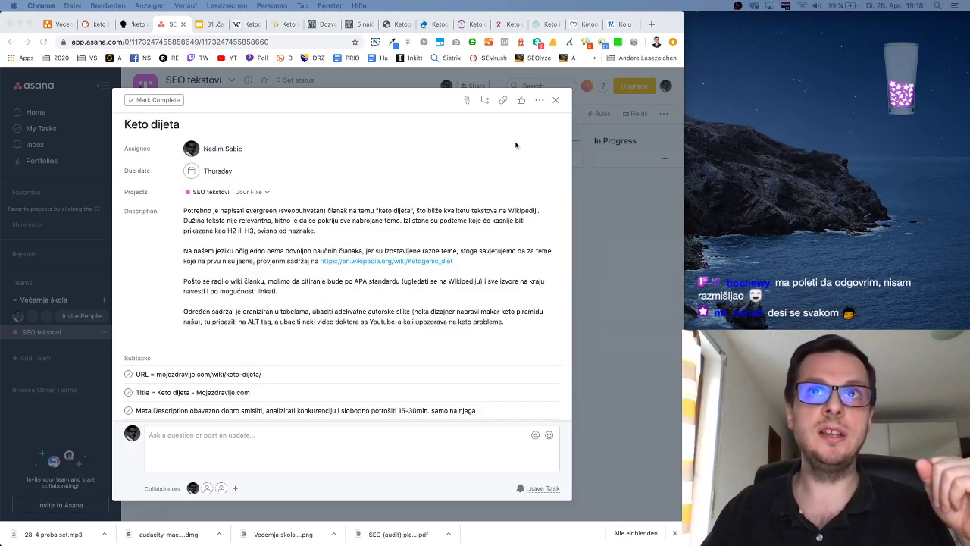
Close and reopen the "Keto dijeta" task from the Jour Fixe column, skim its subtasks, and return to the board
{"action": "left_click", "coordinate": [556, 102]}
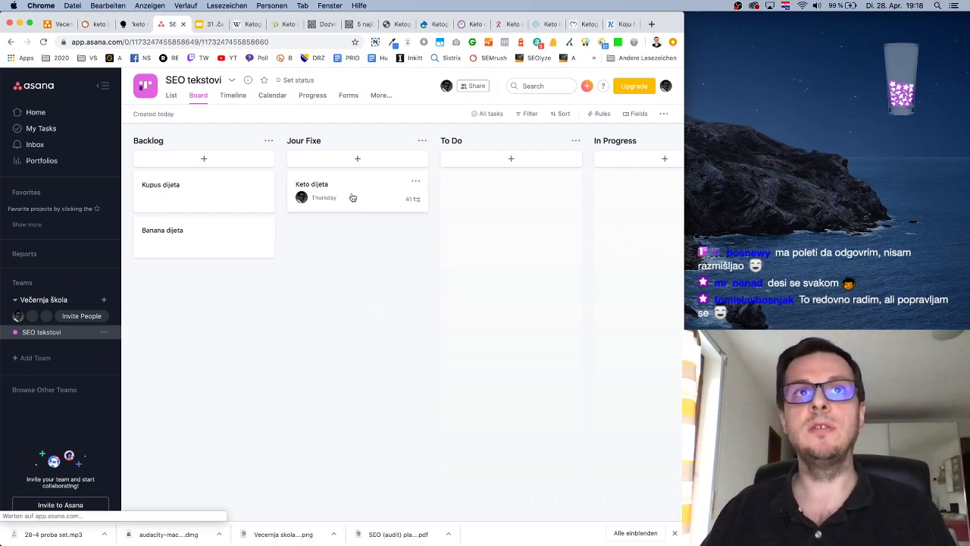
{"action": "left_click", "coordinate": [348, 205]}
{"action": "scroll", "coordinate": [361, 292], "scroll_direction": "down", "scroll_amount": 10}
{"action": "scroll", "coordinate": [361, 292], "scroll_direction": "down", "scroll_amount": 5}
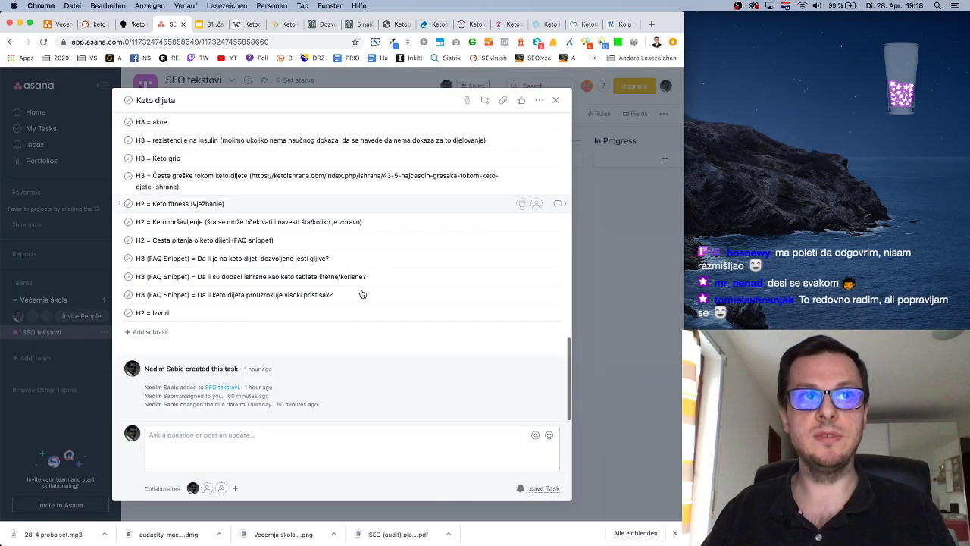
{"action": "scroll", "coordinate": [362, 292], "scroll_direction": "up", "scroll_amount": 20}
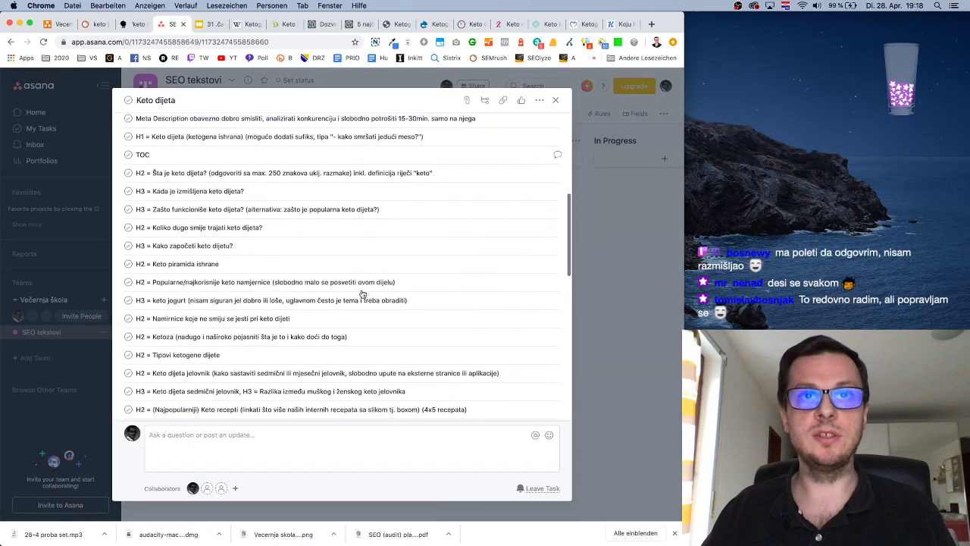
{"action": "left_click", "coordinate": [557, 103]}
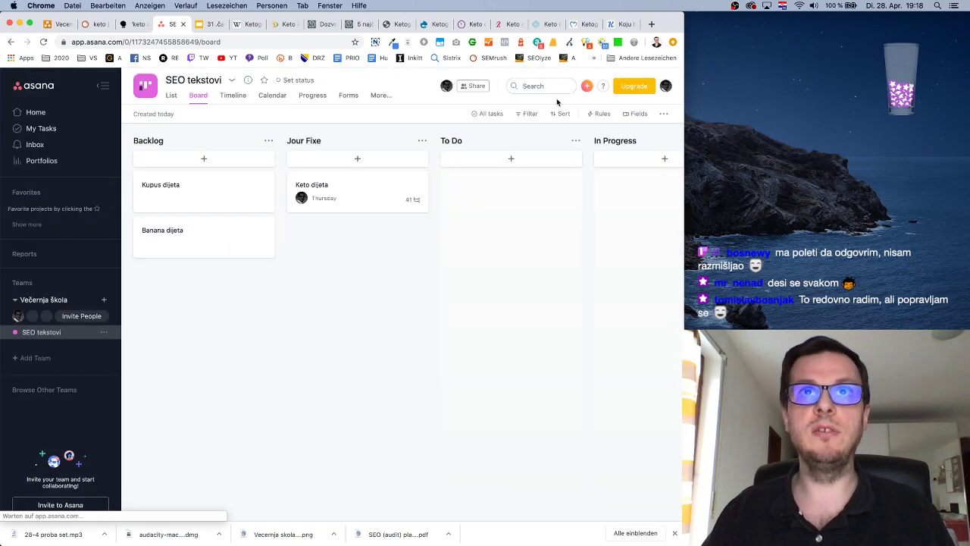
Go through the "Keto dijeta" brief's assignment details, description and subtasks once more, then close it
{"action": "left_click", "coordinate": [359, 202]}
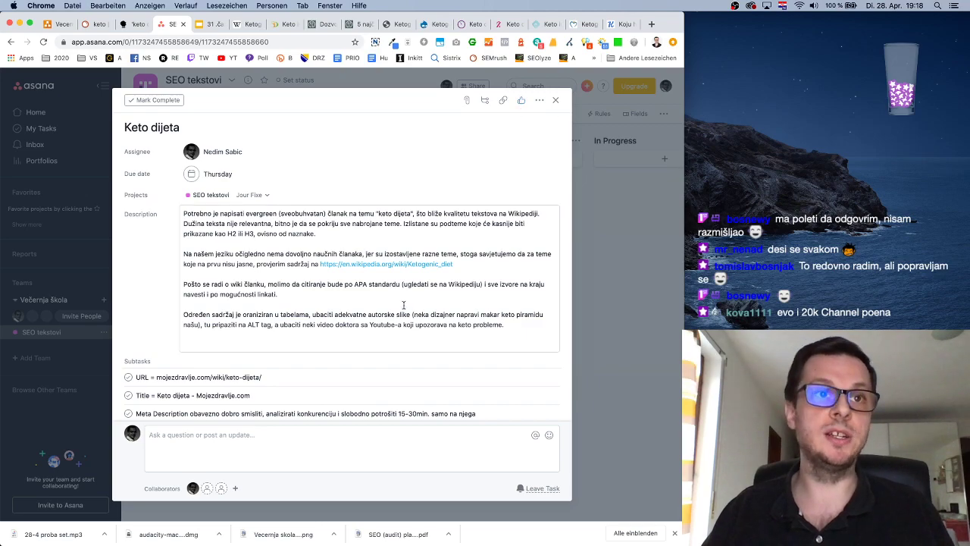
{"action": "scroll", "coordinate": [404, 309], "scroll_direction": "down", "scroll_amount": 15}
{"action": "scroll", "coordinate": [404, 309], "scroll_direction": "up", "scroll_amount": 8}
{"action": "scroll", "coordinate": [404, 309], "scroll_direction": "up", "scroll_amount": 5}
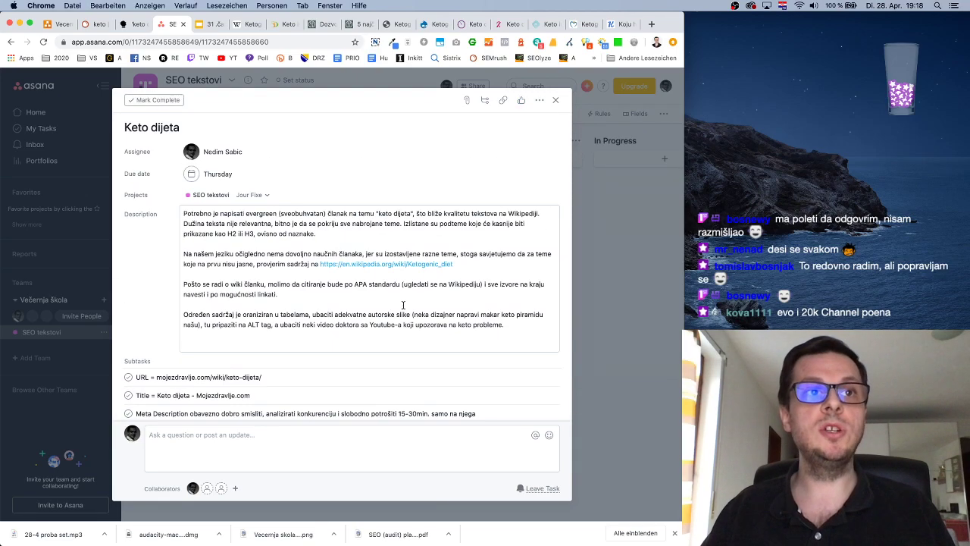
{"action": "scroll", "coordinate": [404, 309], "scroll_direction": "down", "scroll_amount": 6}
{"action": "scroll", "coordinate": [404, 309], "scroll_direction": "up", "scroll_amount": 6}
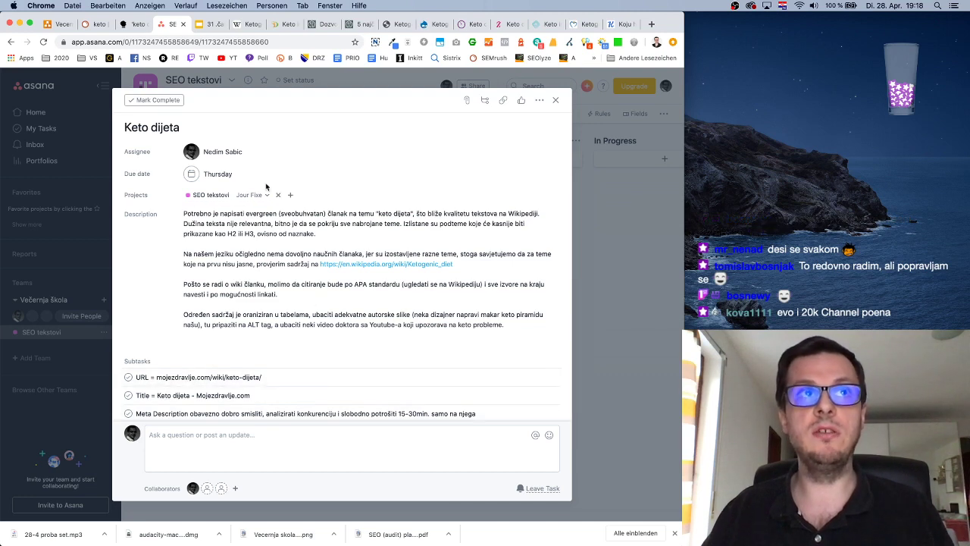
{"action": "left_click", "coordinate": [586, 279]}
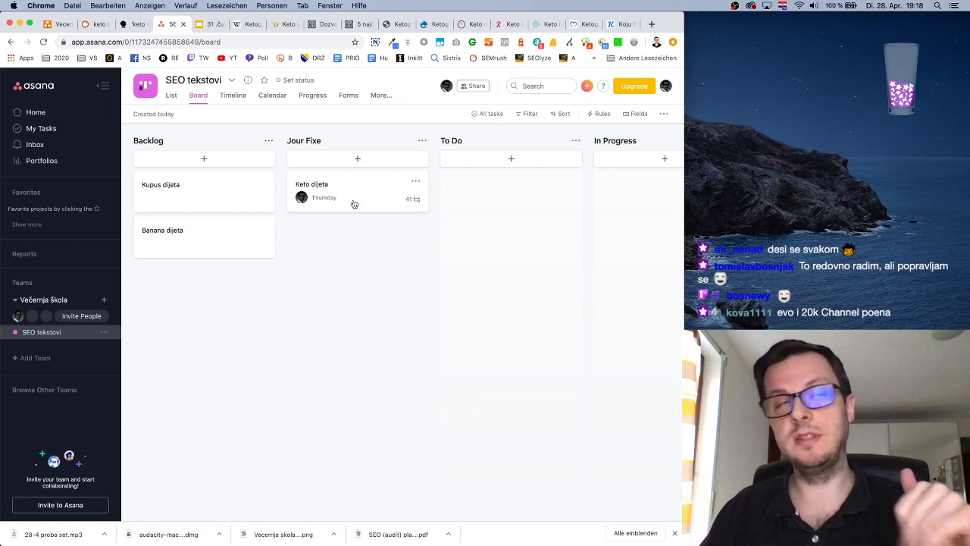
Move the "Keto dijeta" card from Jour Fixe to To Do and on to In Progress
{"action": "left_click_drag", "start_coordinate": [322, 194], "coordinate": [507, 271]}
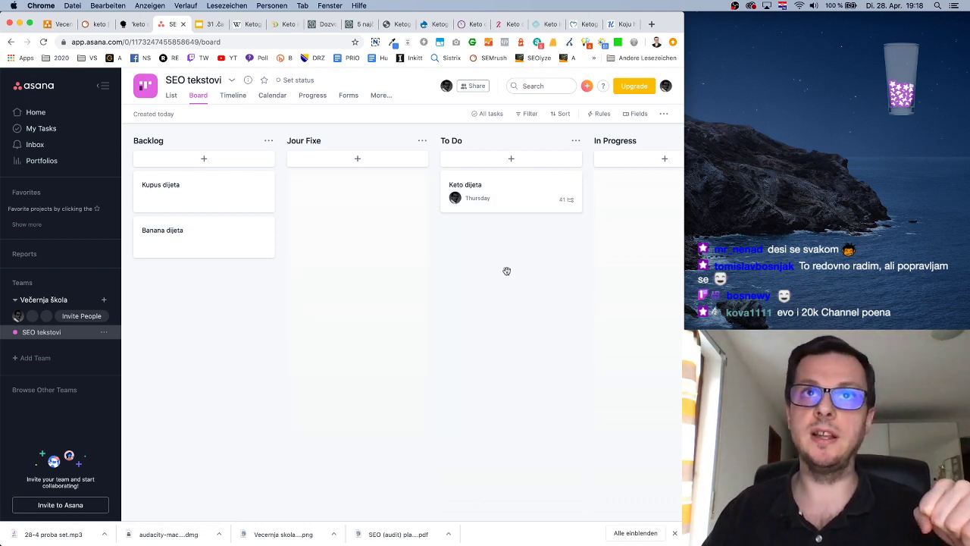
{"action": "scroll", "coordinate": [506, 270], "scroll_direction": "right", "scroll_amount": 6}
{"action": "left_click_drag", "start_coordinate": [275, 206], "coordinate": [414, 202]}
In the "Keto dijeta" task, mark the TOC and "Šta je keto dijeta?" subtasks complete, and set TOC back to incomplete
{"action": "left_click", "coordinate": [415, 200]}
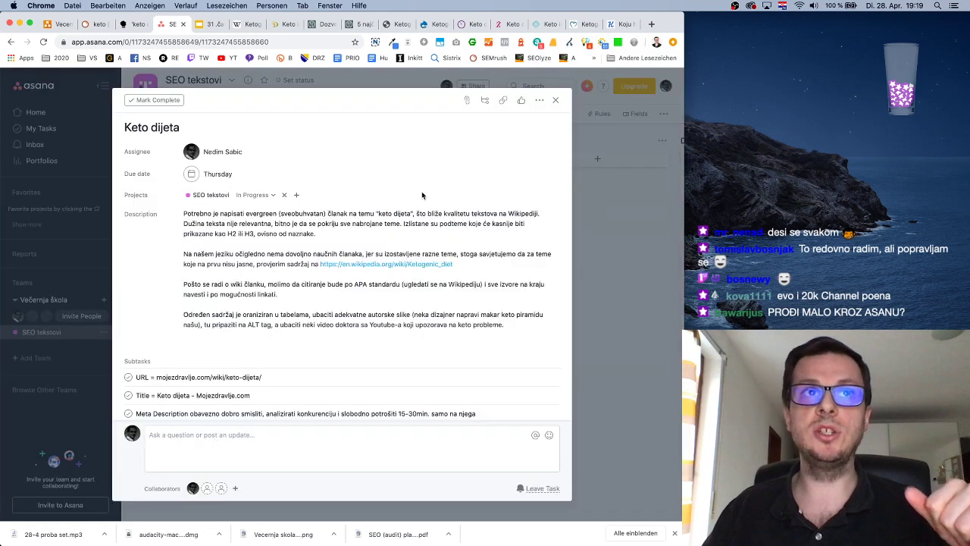
{"action": "scroll", "coordinate": [250, 318], "scroll_direction": "down", "scroll_amount": 5}
{"action": "scroll", "coordinate": [250, 318], "scroll_direction": "down", "scroll_amount": 1}
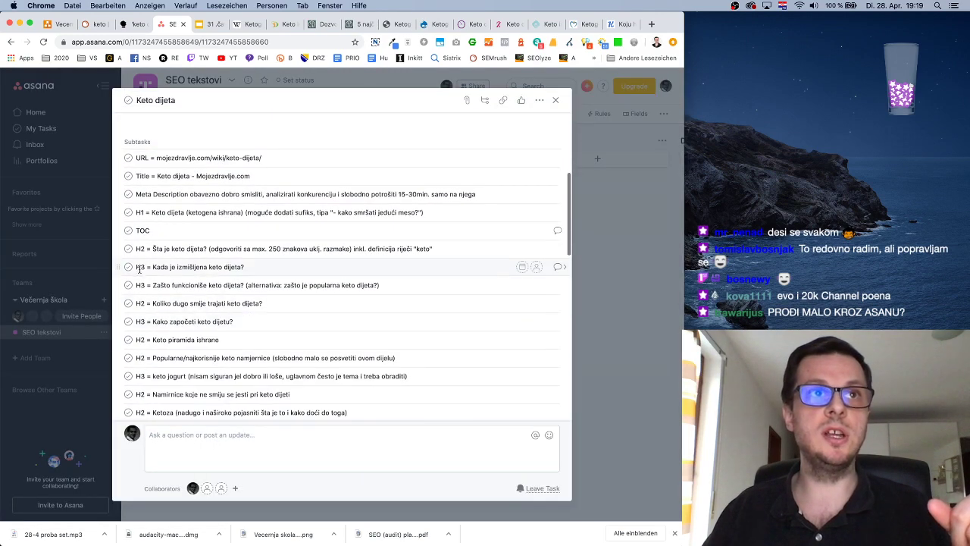
{"action": "left_click", "coordinate": [128, 232]}
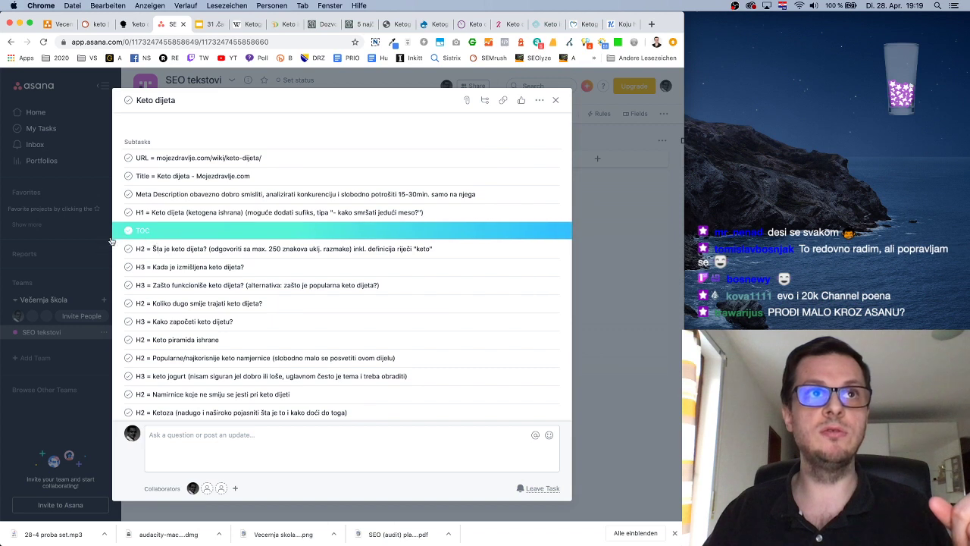
{"action": "left_click", "coordinate": [128, 250]}
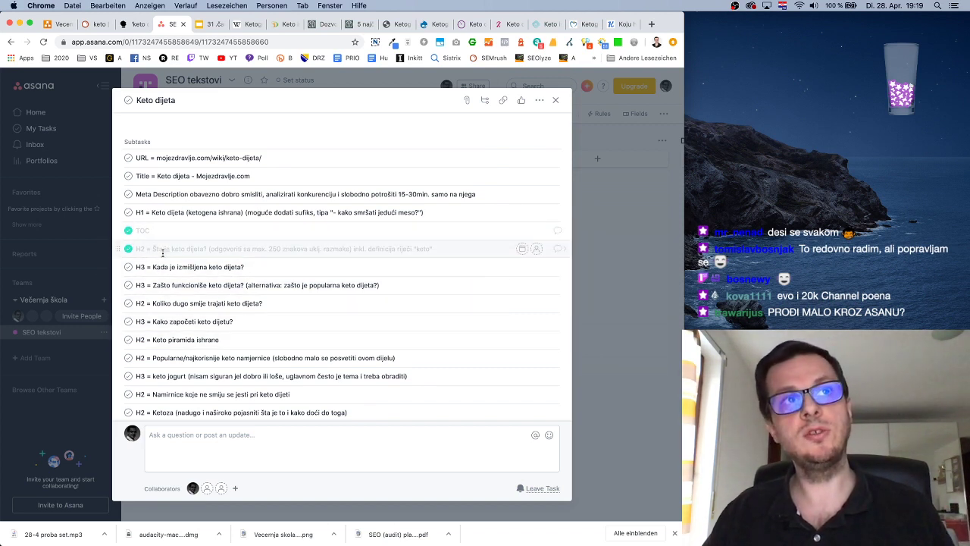
{"action": "left_click", "coordinate": [128, 231]}
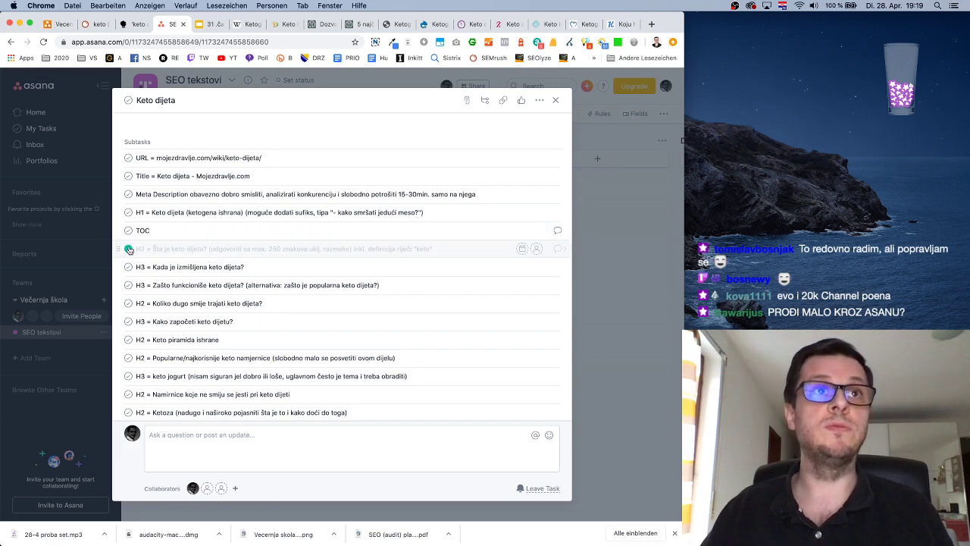
Close the "Keto dijeta" task and look over the board's workflow columns from Backlog through Done
{"action": "left_click", "coordinate": [554, 101]}
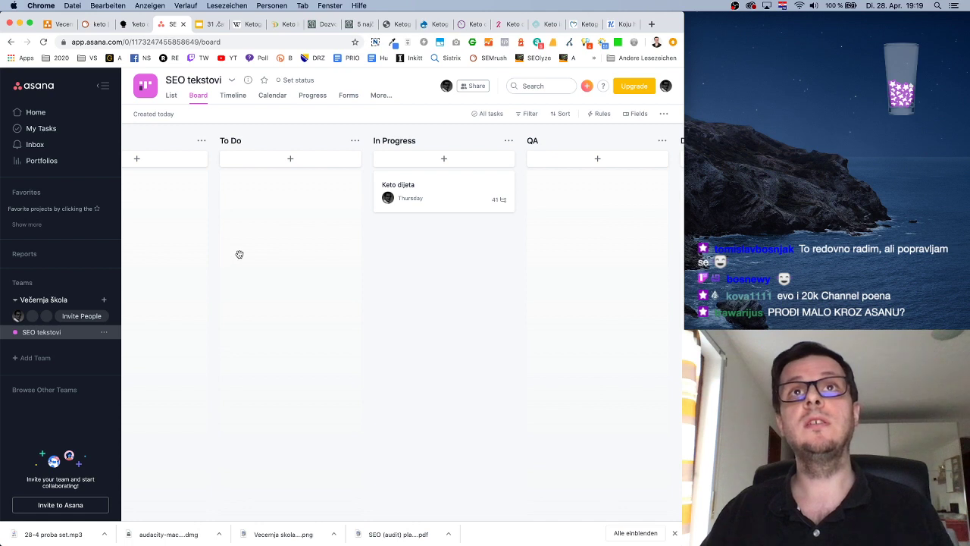
{"action": "scroll", "coordinate": [239, 254], "scroll_direction": "left", "scroll_amount": 5}
{"action": "scroll", "coordinate": [240, 257], "scroll_direction": "right", "scroll_amount": 2}
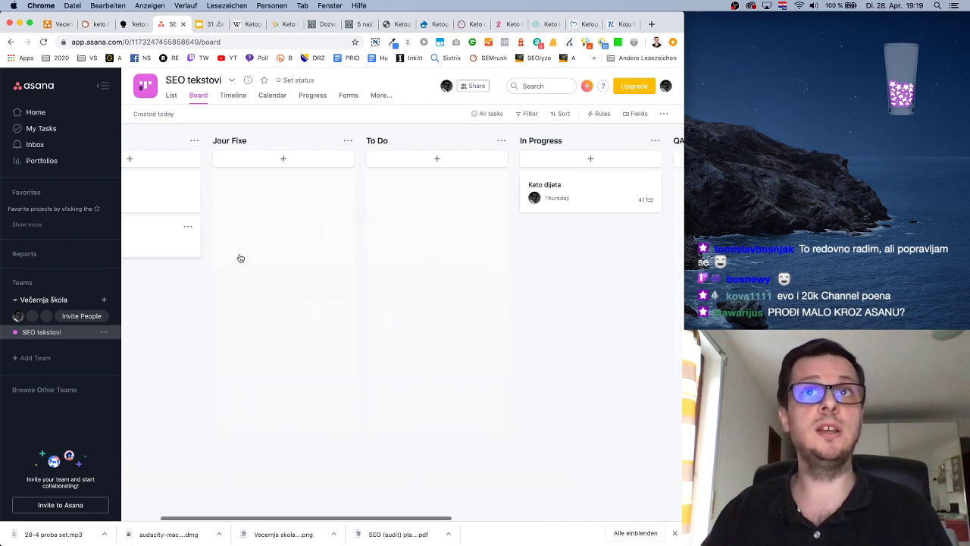
{"action": "scroll", "coordinate": [240, 258], "scroll_direction": "left", "scroll_amount": 2}
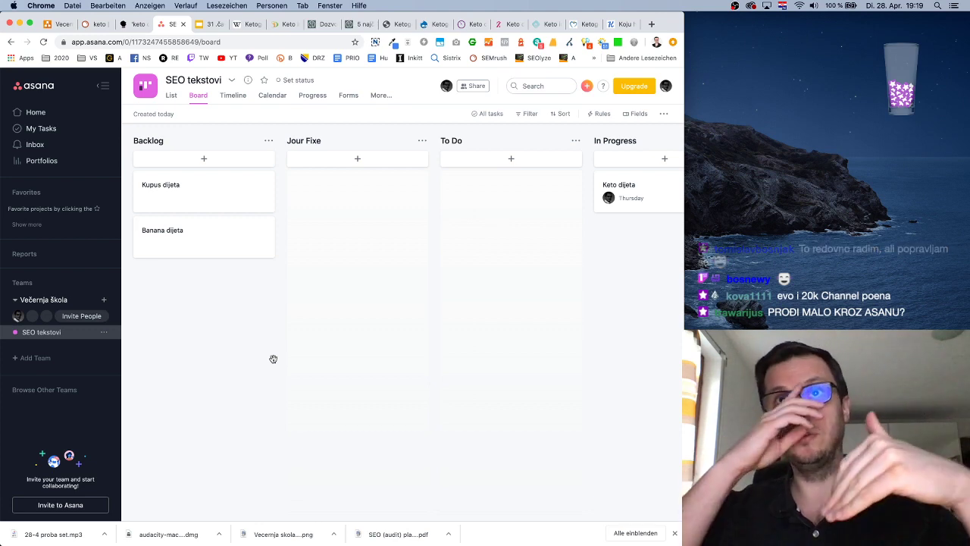
{"action": "scroll", "coordinate": [303, 342], "scroll_direction": "right", "scroll_amount": 8}
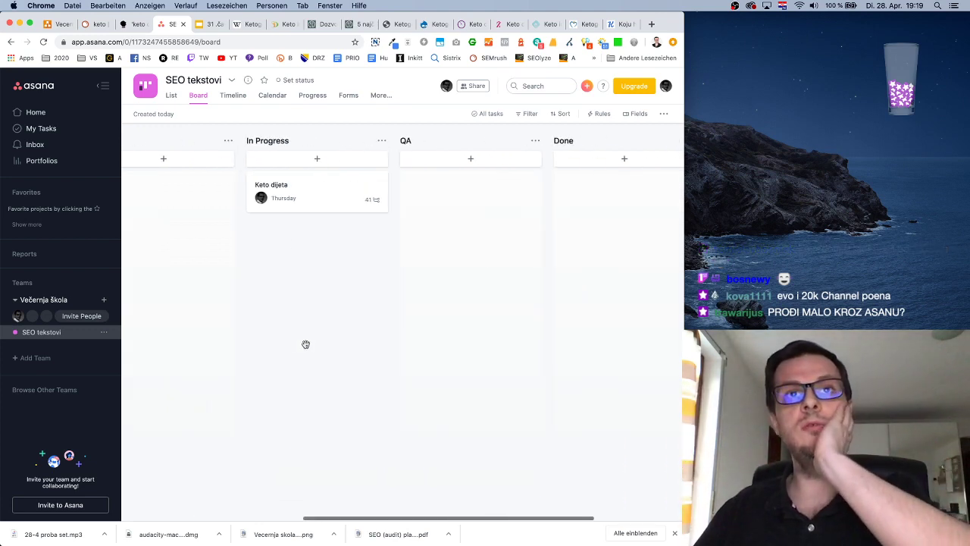
Review the "Keto dijeta" task's description and its list of heading subtasks twice, closing the task each time
{"action": "left_click", "coordinate": [313, 192]}
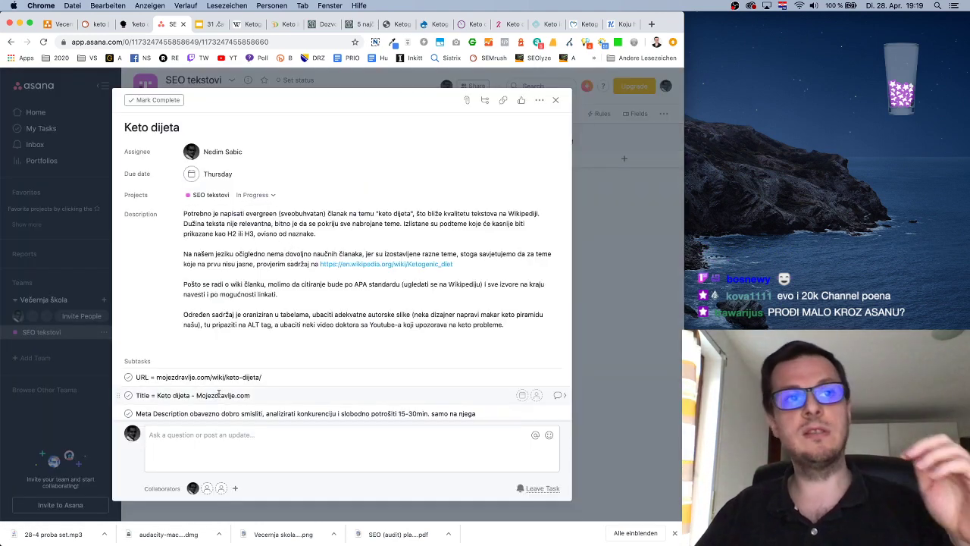
{"action": "scroll", "coordinate": [250, 333], "scroll_direction": "down", "scroll_amount": 10}
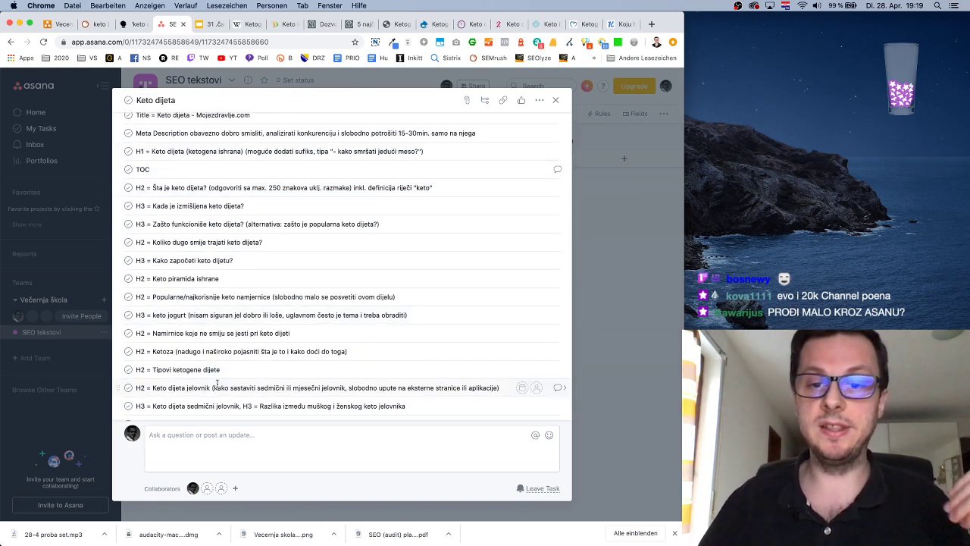
{"action": "left_click", "coordinate": [580, 335]}
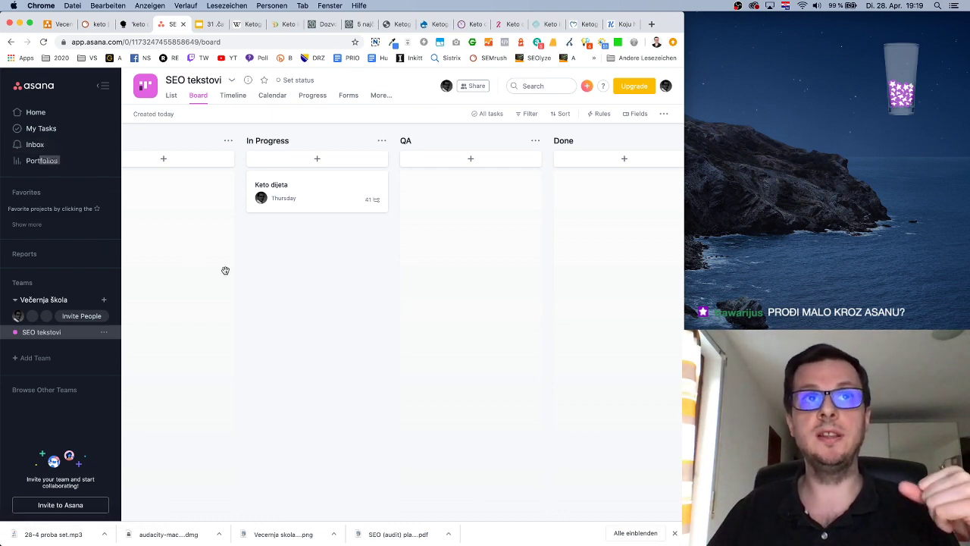
{"action": "left_click", "coordinate": [307, 195]}
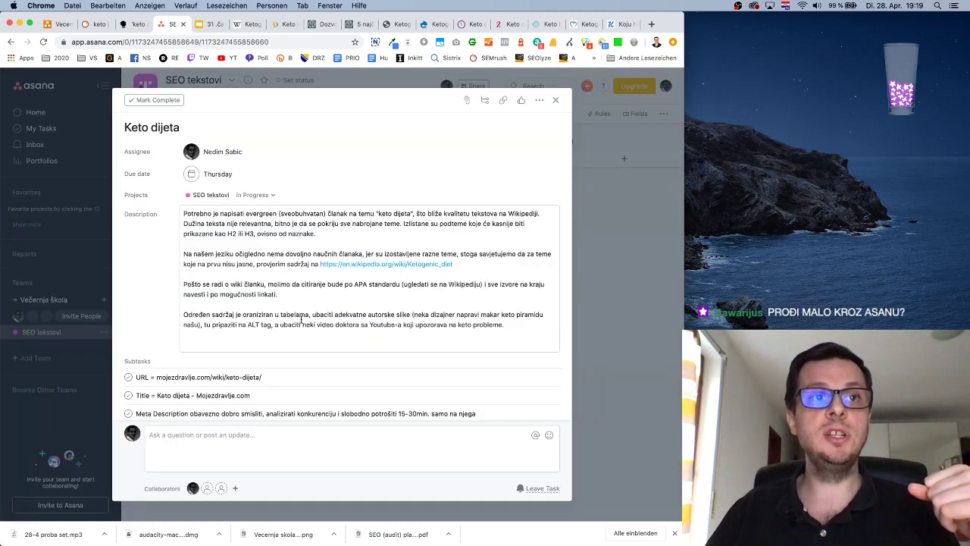
{"action": "scroll", "coordinate": [299, 320], "scroll_direction": "down", "scroll_amount": 10}
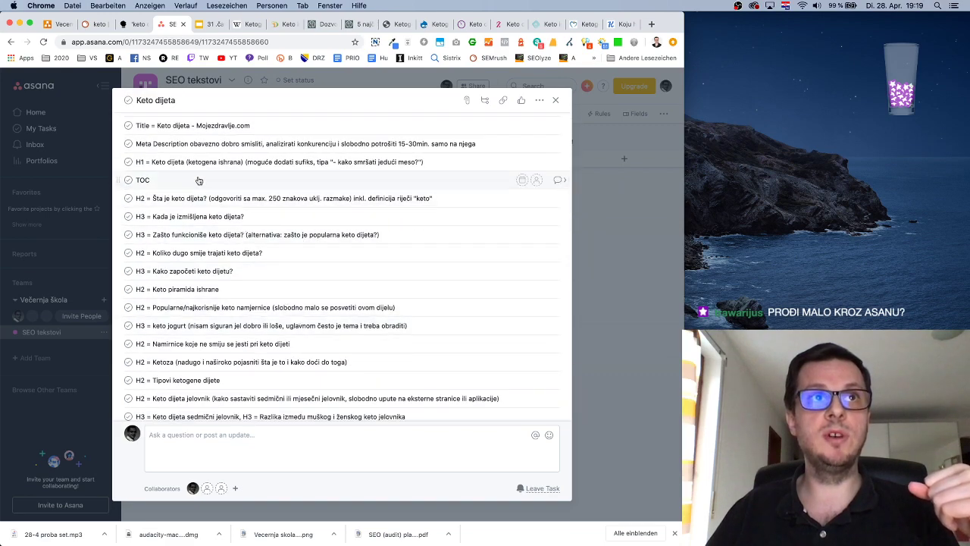
{"action": "scroll", "coordinate": [244, 236], "scroll_direction": "down", "scroll_amount": 5}
{"action": "scroll", "coordinate": [238, 189], "scroll_direction": "up", "scroll_amount": 10}
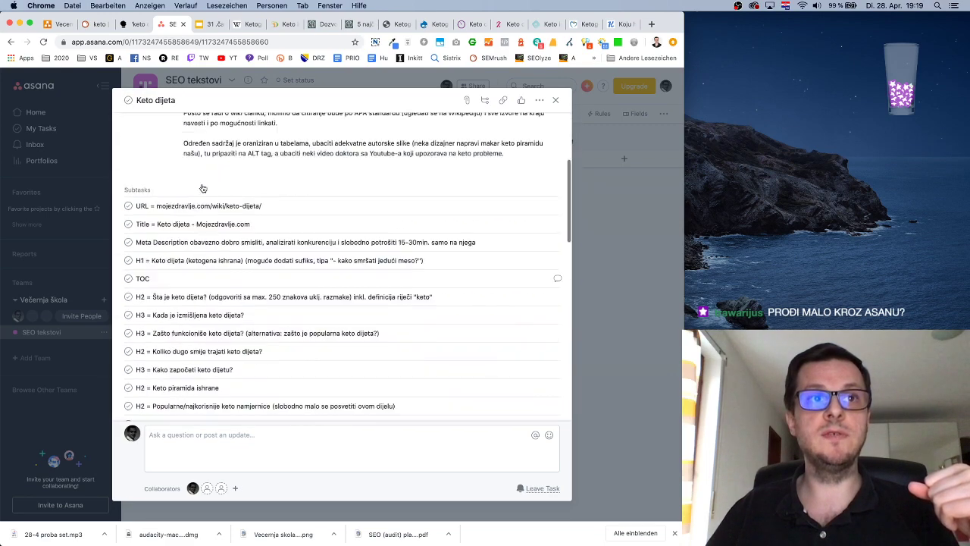
{"action": "left_click", "coordinate": [558, 103]}
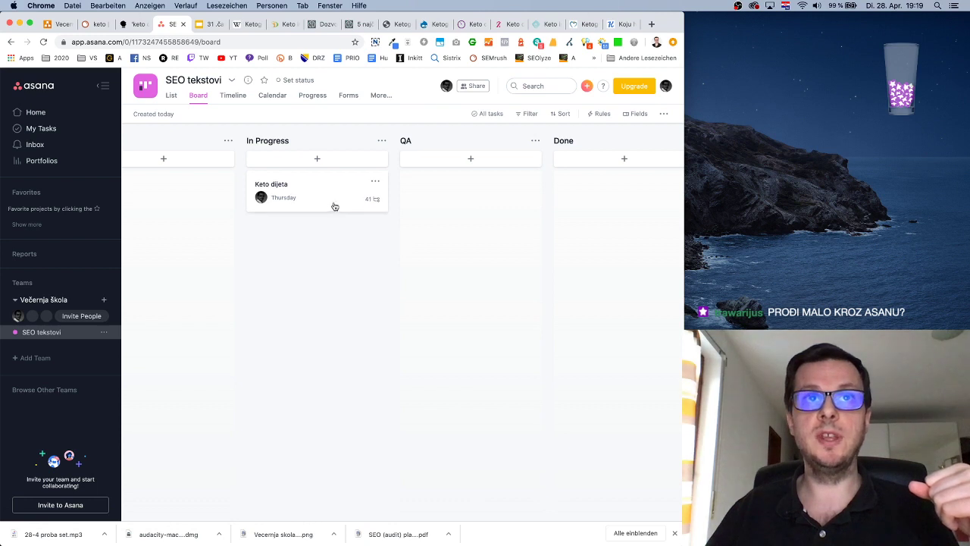
Move the "Keto dijeta" card to QA, back to In Progress, and finally to Done
{"action": "left_click_drag", "start_coordinate": [334, 206], "coordinate": [465, 206]}
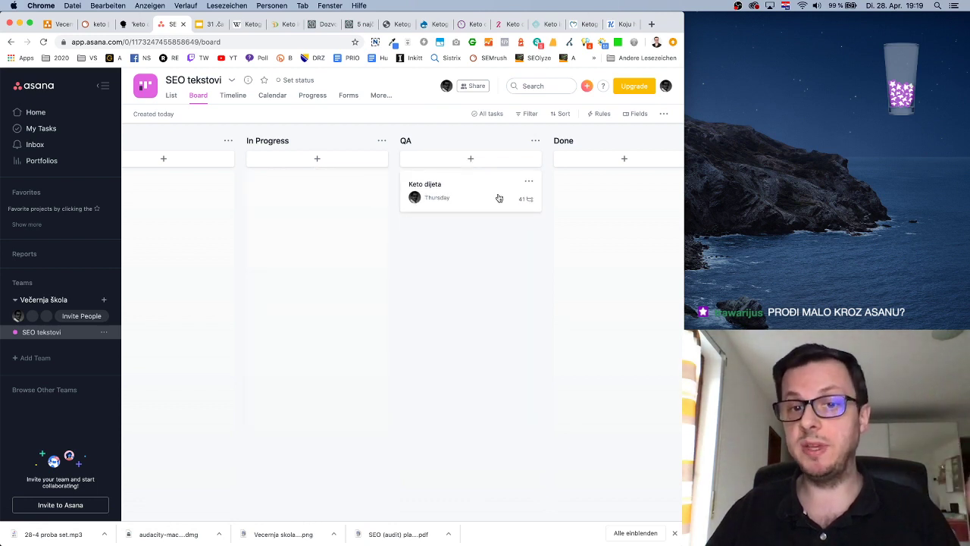
{"action": "scroll", "coordinate": [483, 258], "scroll_direction": "right", "scroll_amount": 3}
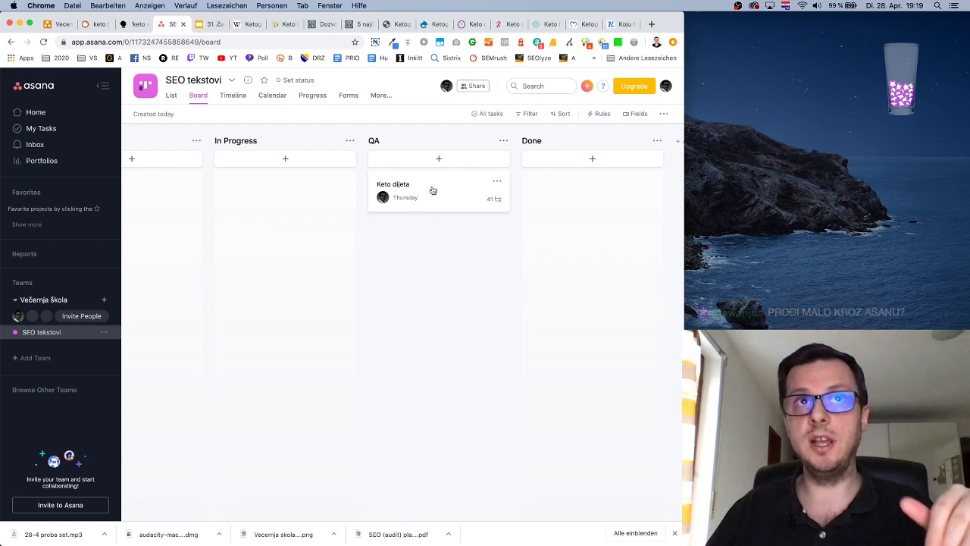
{"action": "left_click_drag", "start_coordinate": [435, 190], "coordinate": [260, 179]}
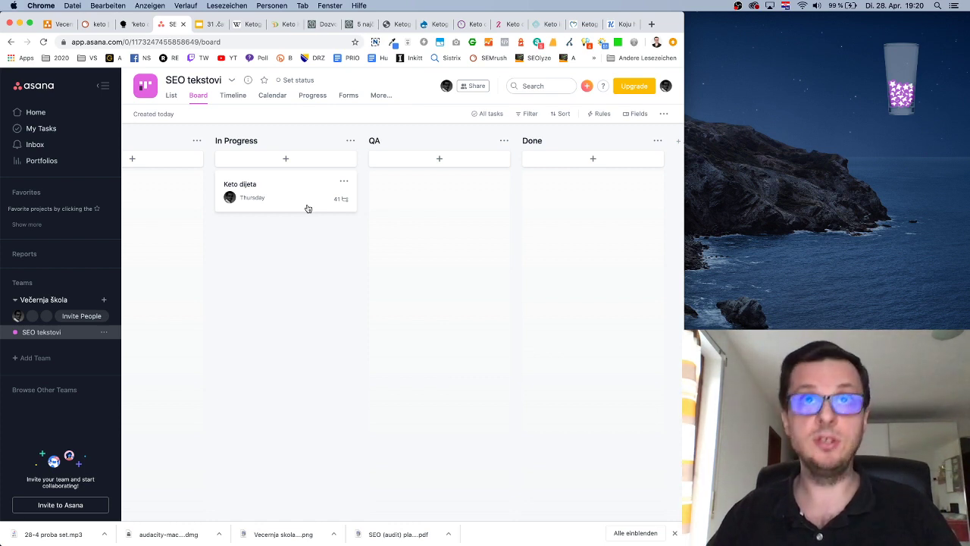
{"action": "left_click_drag", "start_coordinate": [288, 189], "coordinate": [552, 191]}
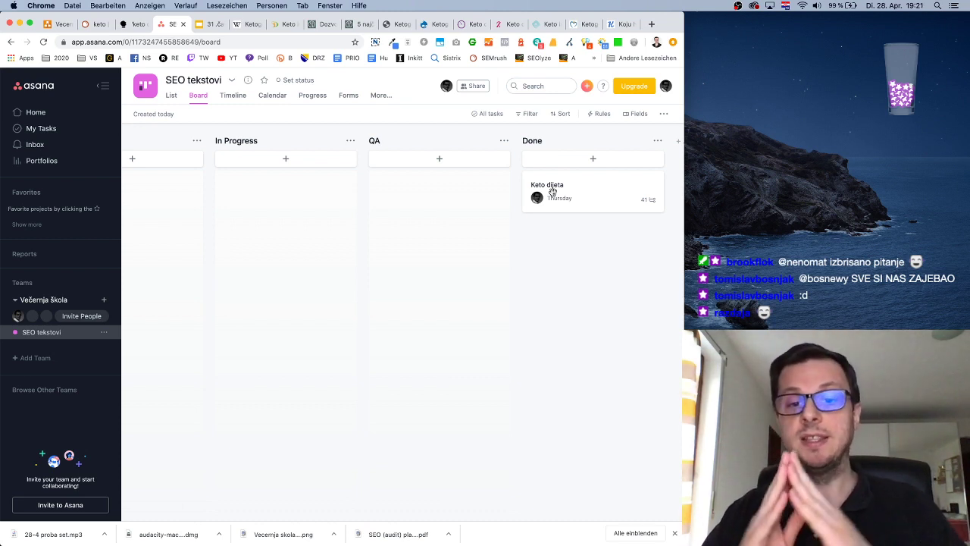
{"action": "scroll", "coordinate": [523, 196], "scroll_direction": "right", "scroll_amount": 1}
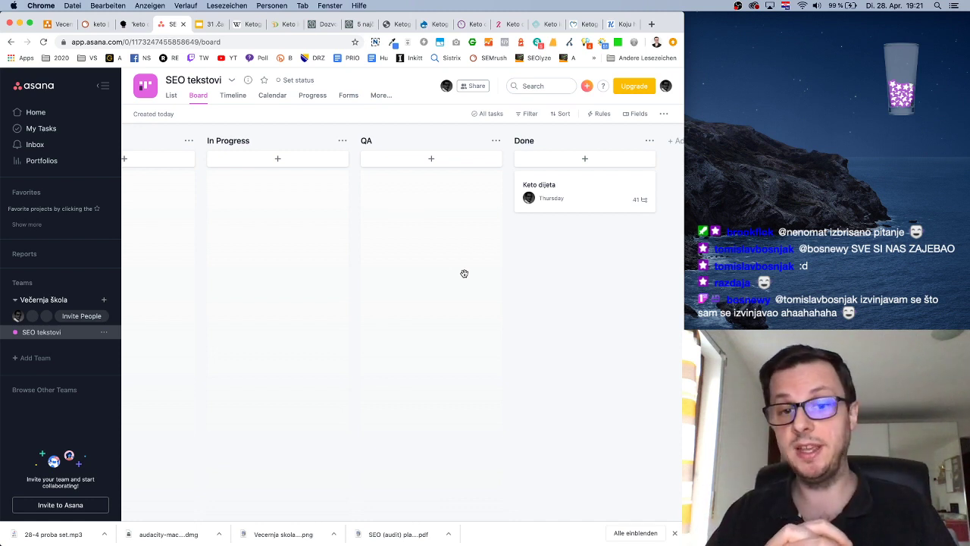
{"action": "scroll", "coordinate": [504, 159], "scroll_direction": "right", "scroll_amount": 1}
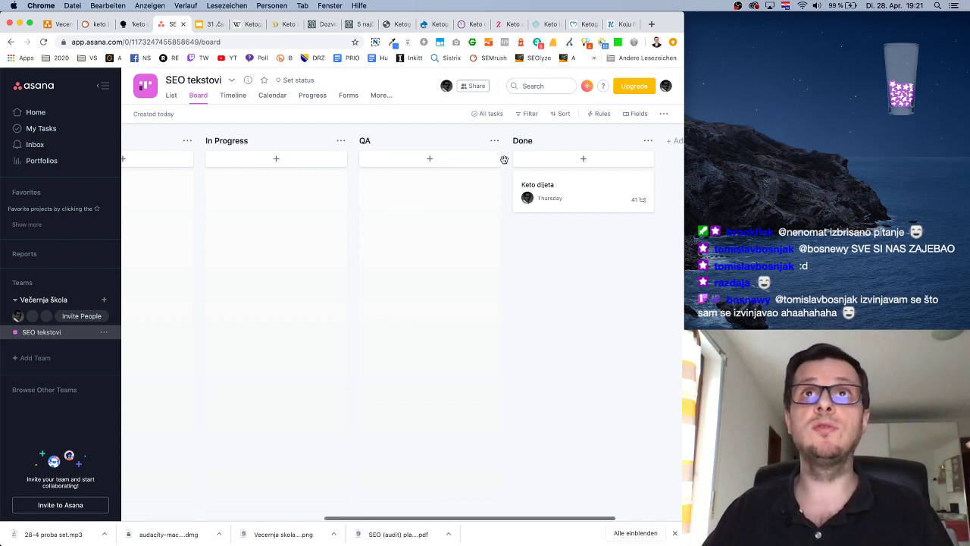
Open SEOlyze in a new browser tab, log in with the saved credentials and go to the WDF/IDF Editor
{"action": "left_click", "coordinate": [651, 24]}
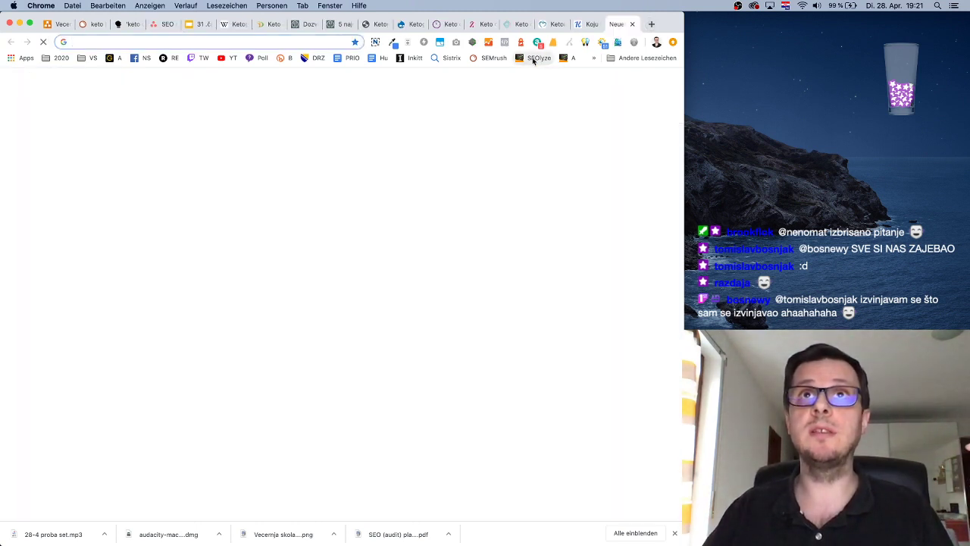
{"action": "left_click", "coordinate": [533, 59]}
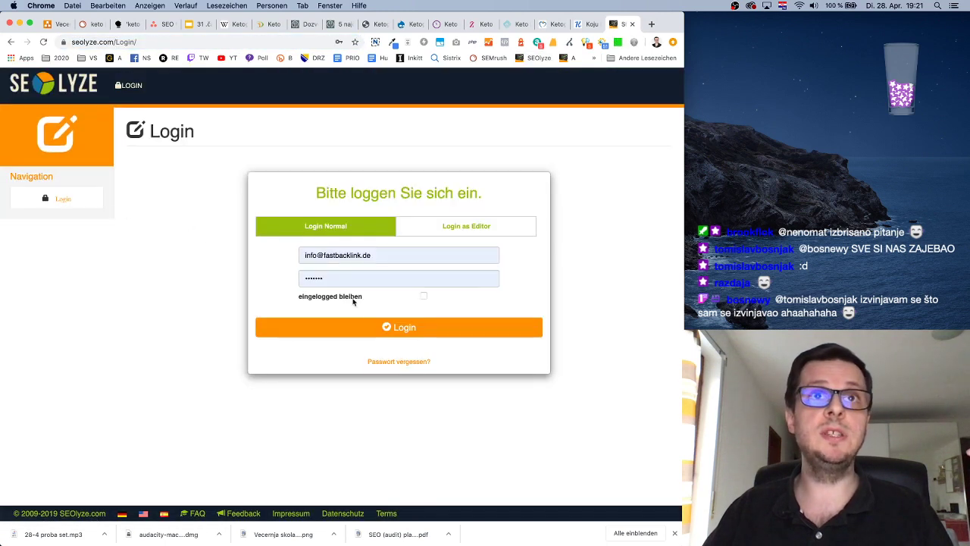
{"action": "left_click", "coordinate": [378, 332]}
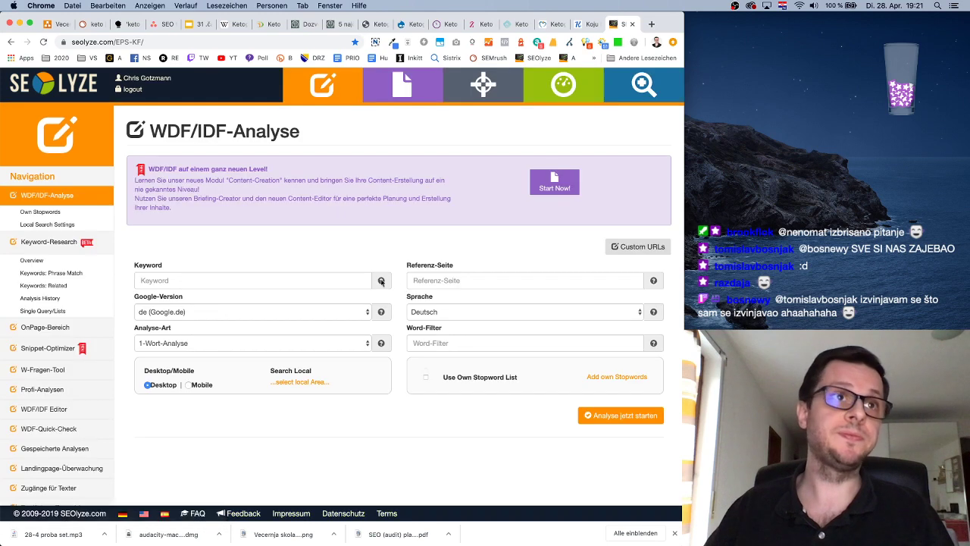
{"action": "scroll", "coordinate": [141, 343], "scroll_direction": "down", "scroll_amount": 2}
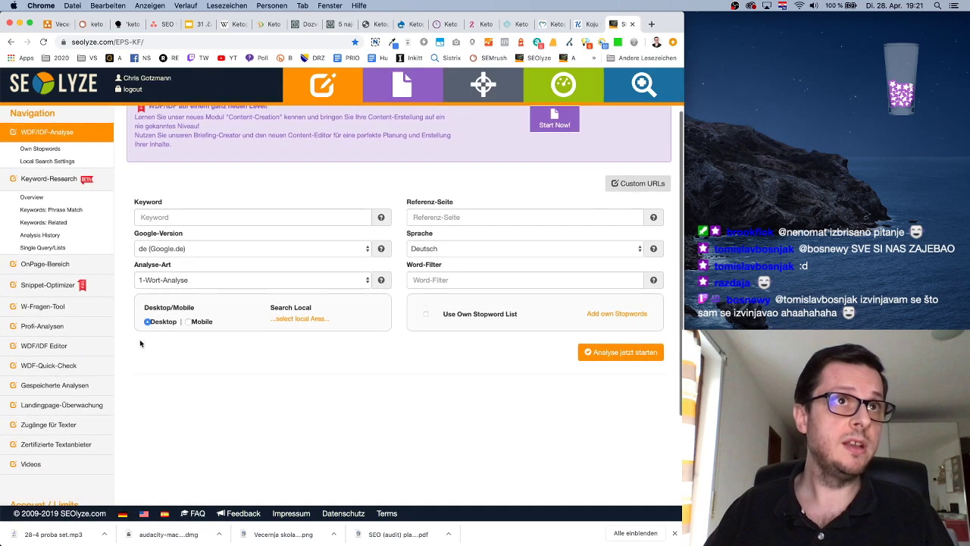
{"action": "left_click", "coordinate": [50, 348]}
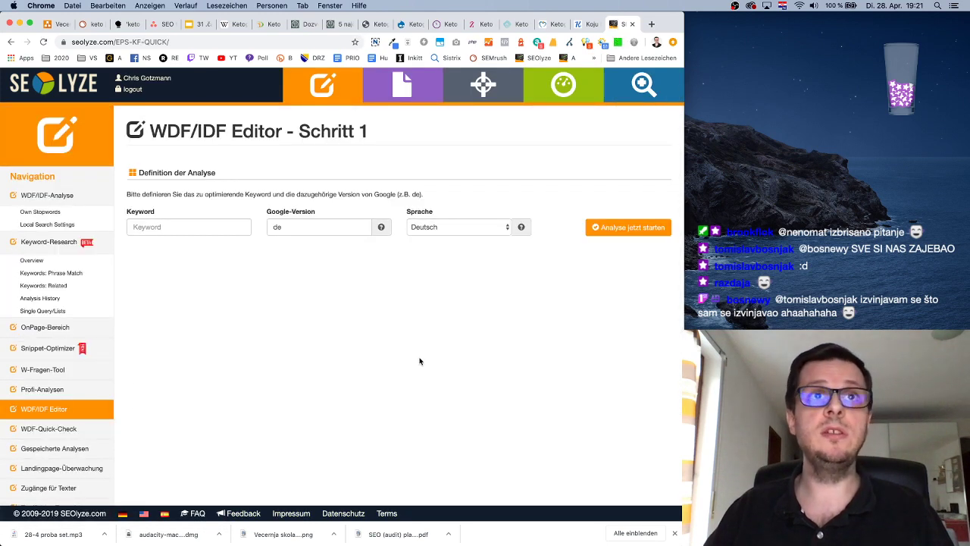
Start a WDF/IDF analysis for the keyword "keto dijeta" with Google version rs and language serbisch
{"action": "left_click", "coordinate": [189, 226]}
{"action": "type", "text": "keto dijeta"}
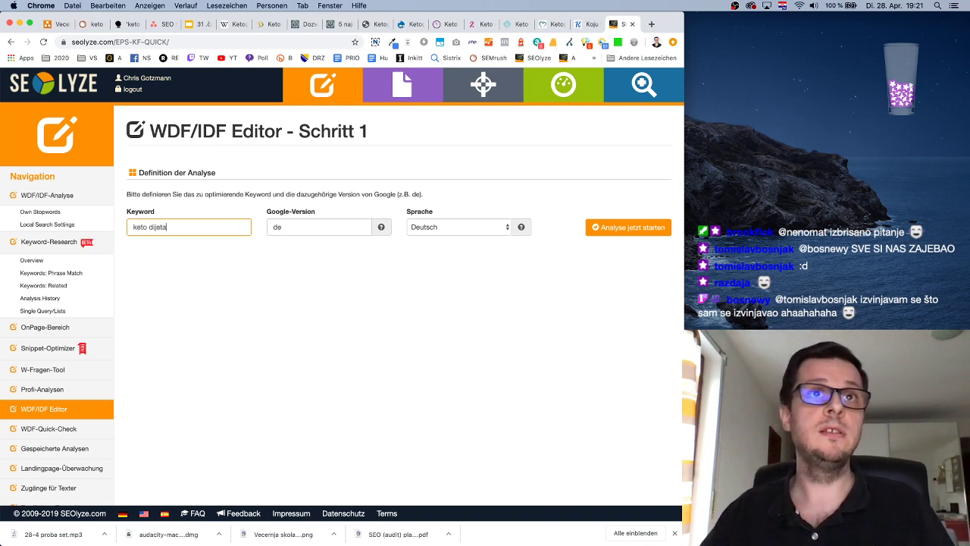
{"action": "left_click", "coordinate": [290, 227]}
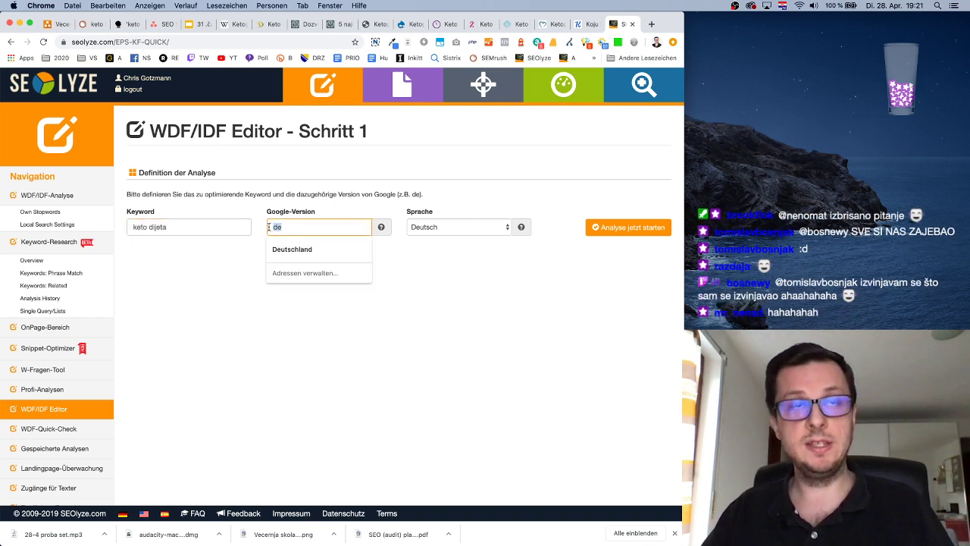
{"action": "type", "text": "rs"}
{"action": "left_click", "coordinate": [462, 227]}
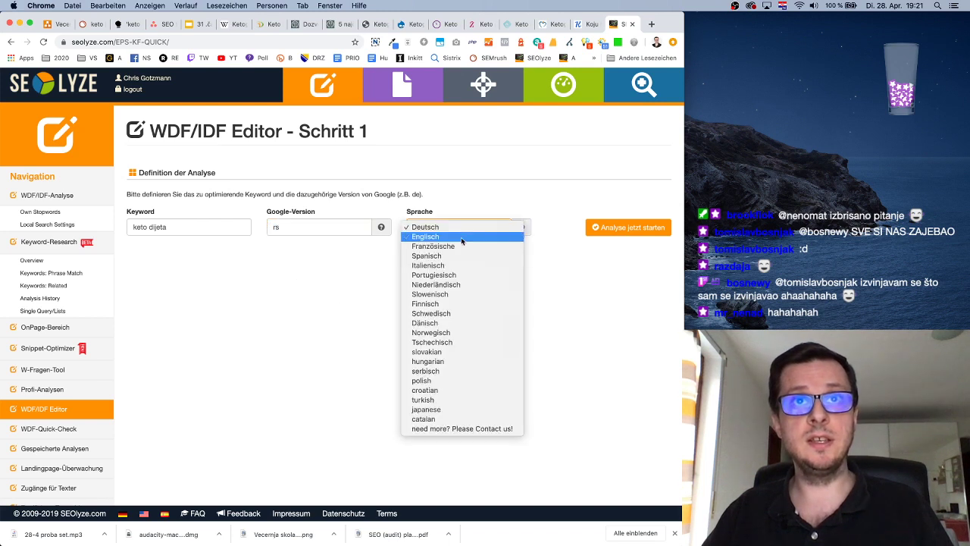
{"action": "left_click", "coordinate": [444, 370]}
{"action": "left_click", "coordinate": [619, 229]}
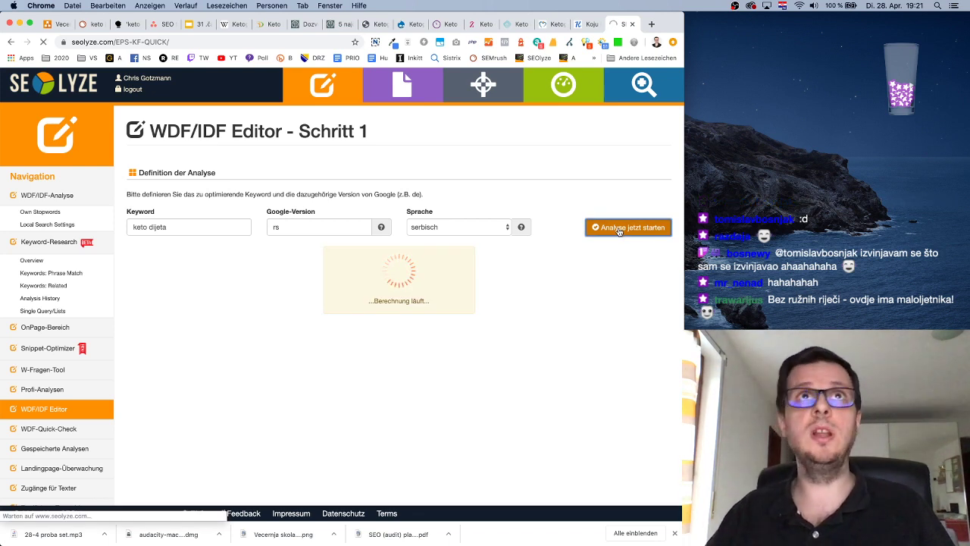
Copy the full ketodijeta.com article on foods to avoid into the analysis text field and add it for evaluation
{"action": "key", "text": "ctrl+shift+Tab"}
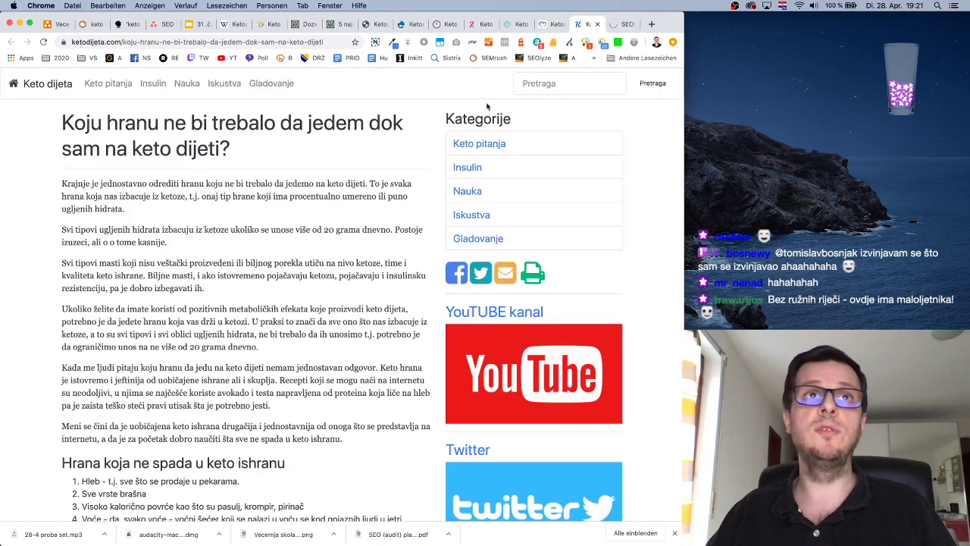
{"action": "left_click_drag", "start_coordinate": [84, 130], "coordinate": [310, 265]}
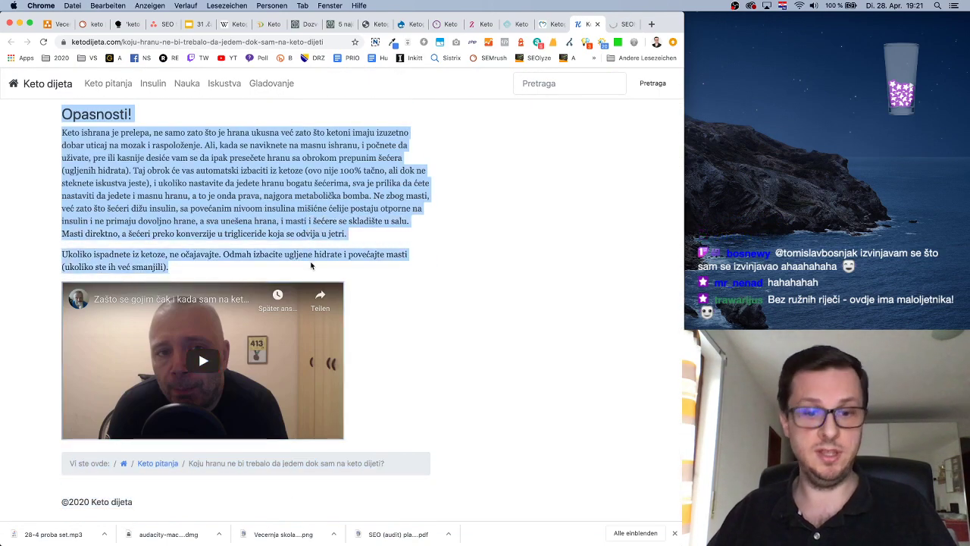
{"action": "key", "text": "ctrl+Tab"}
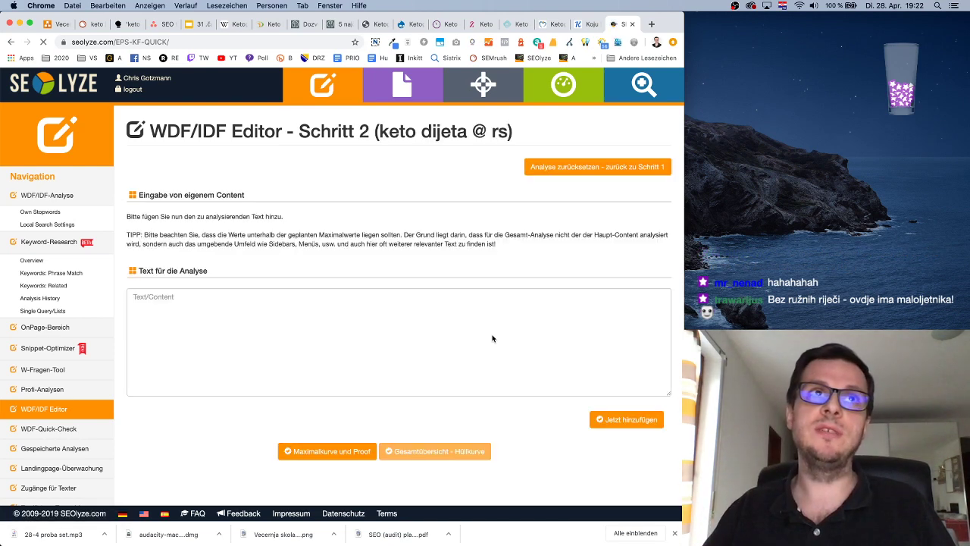
{"action": "left_click", "coordinate": [358, 321]}
{"action": "key", "text": "cmd+v"}
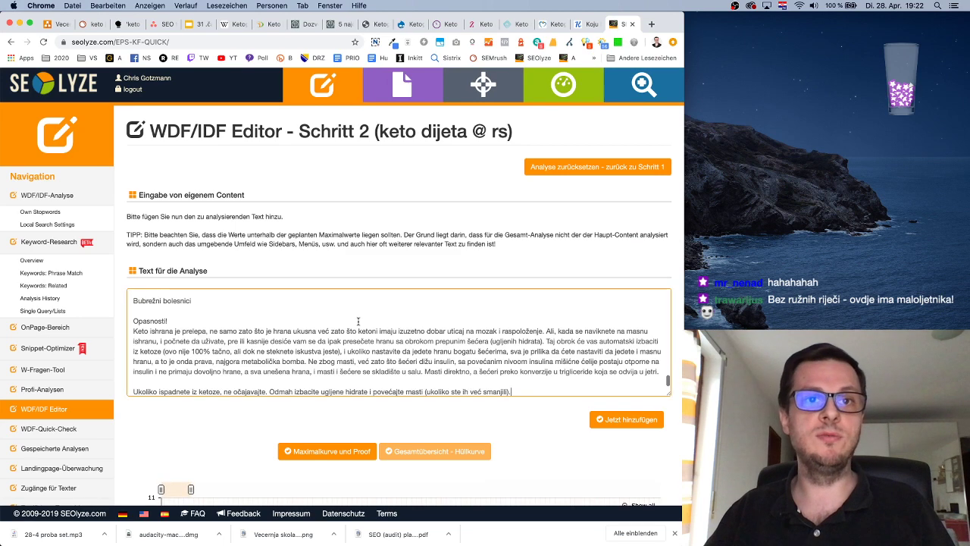
{"action": "key", "text": "Tab"}
{"action": "key", "text": "Return"}
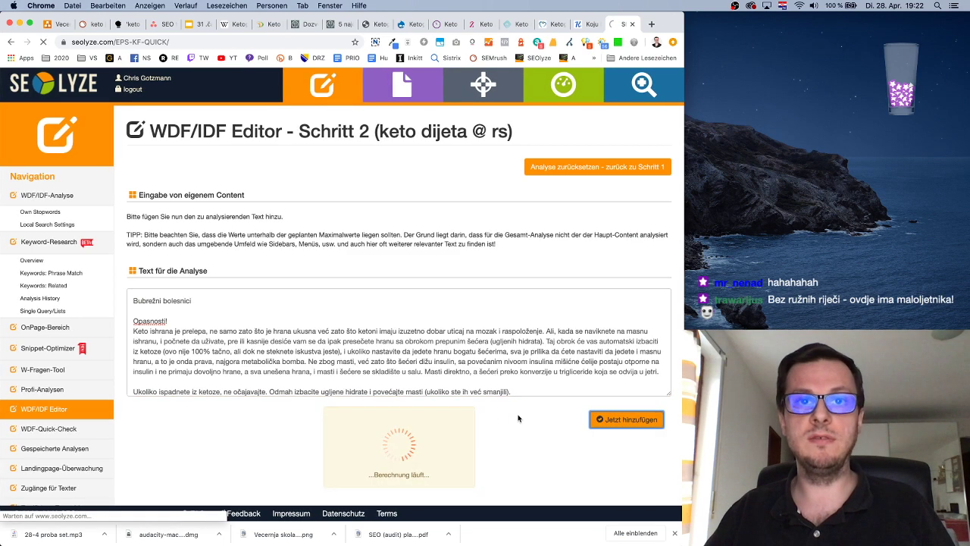
Examine the Top 20 proof keyword evaluation and the maximum curve chart for the added text
{"action": "scroll", "coordinate": [512, 386], "scroll_direction": "down", "scroll_amount": 5}
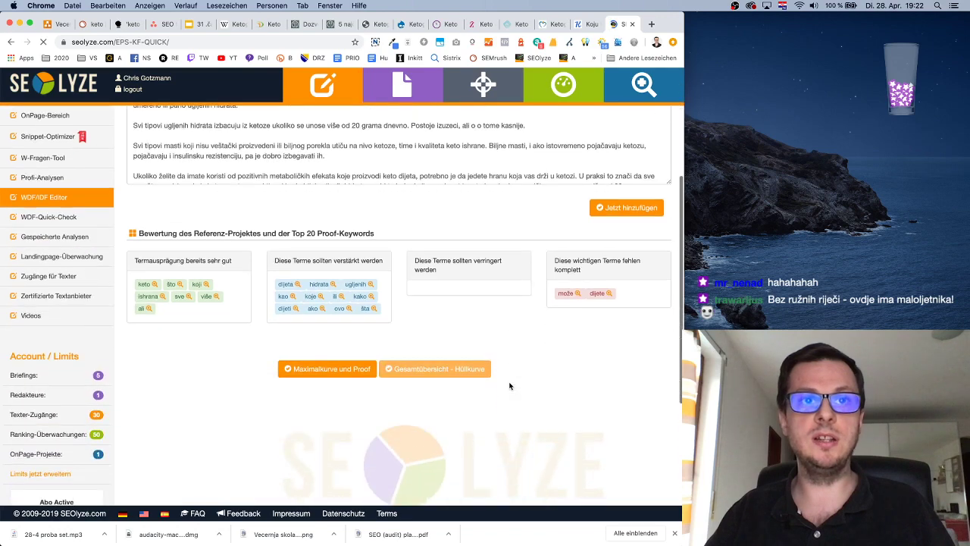
{"action": "scroll", "coordinate": [509, 385], "scroll_direction": "down", "scroll_amount": 4}
{"action": "scroll", "coordinate": [509, 385], "scroll_direction": "up", "scroll_amount": 2}
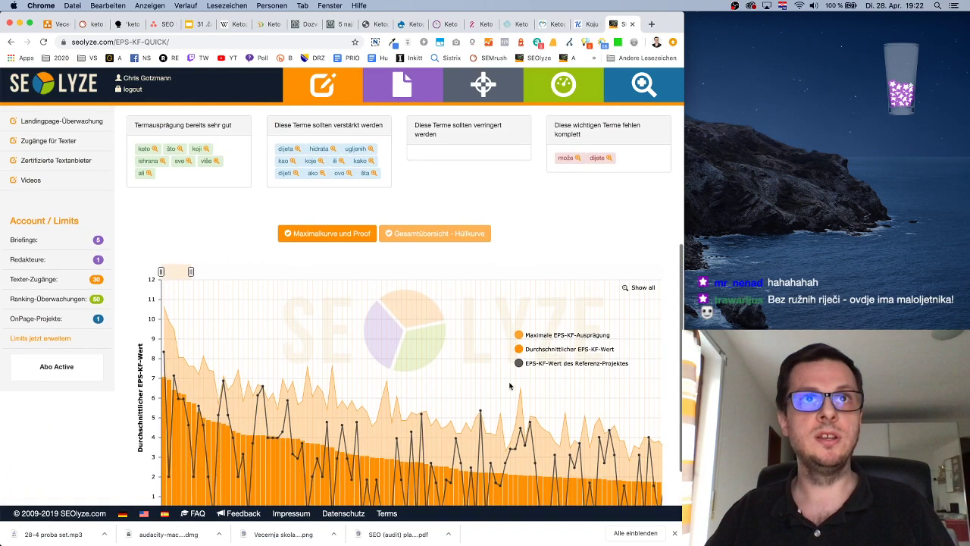
{"action": "scroll", "coordinate": [509, 386], "scroll_direction": "down", "scroll_amount": 2}
{"action": "scroll", "coordinate": [510, 386], "scroll_direction": "up", "scroll_amount": 1}
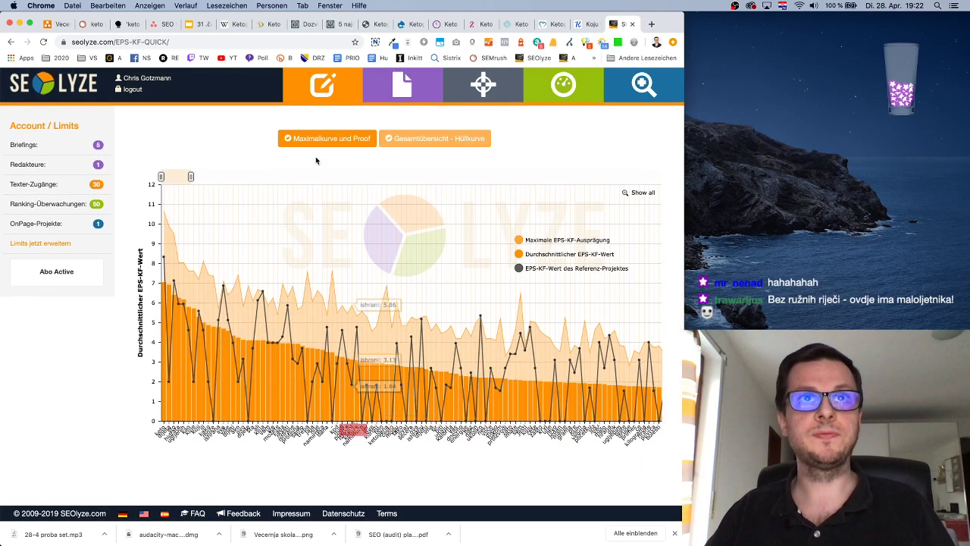
Compare the text with competing pages in the Gesamtübersicht - Hüllkurve chart, then return to Maximalkurve und Proof
{"action": "left_click", "coordinate": [402, 144]}
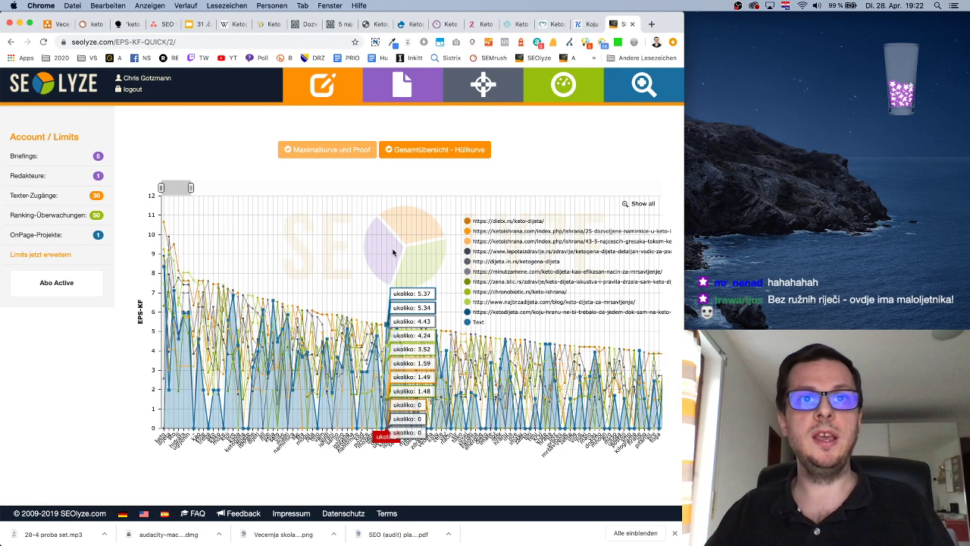
{"action": "scroll", "coordinate": [389, 245], "scroll_direction": "up", "scroll_amount": 2}
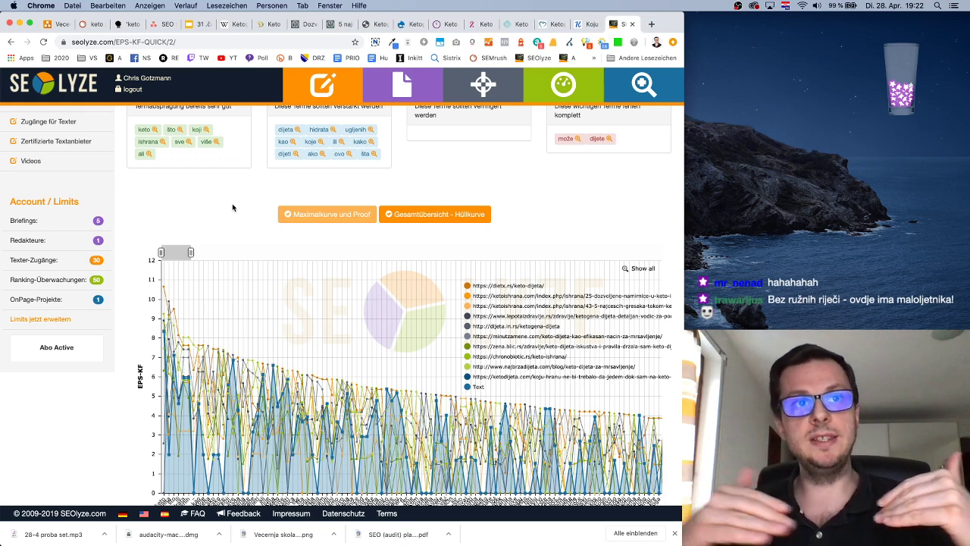
{"action": "scroll", "coordinate": [232, 203], "scroll_direction": "up", "scroll_amount": 1}
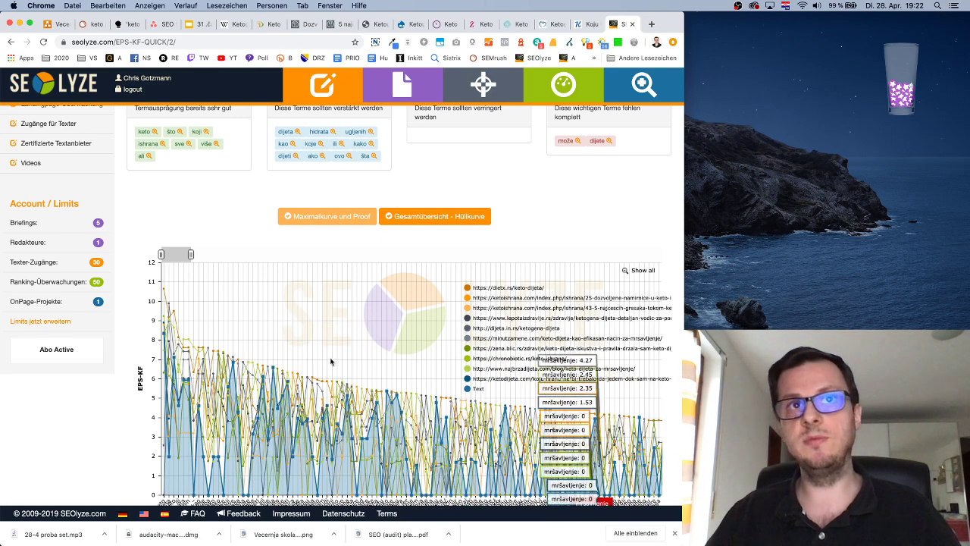
{"action": "left_click", "coordinate": [326, 218]}
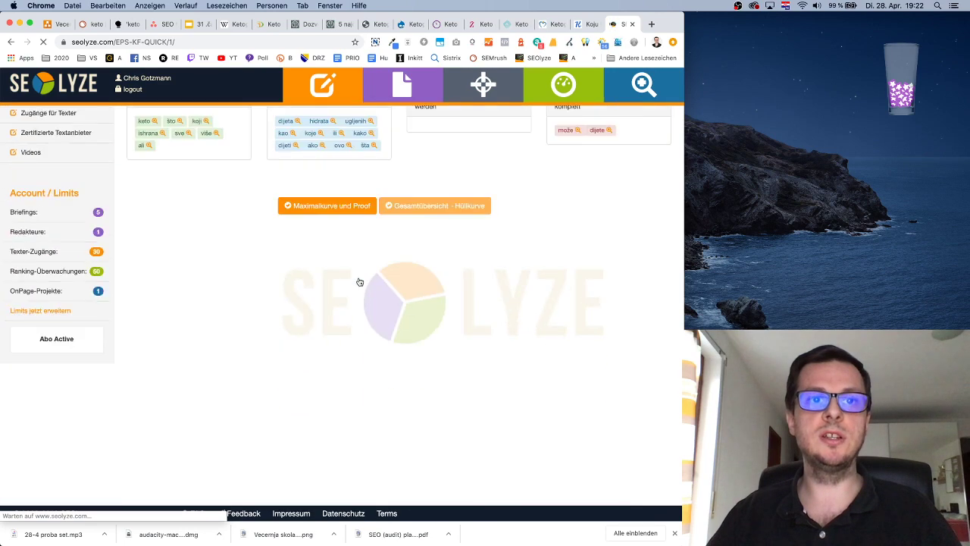
{"action": "scroll", "coordinate": [347, 266], "scroll_direction": "up", "scroll_amount": 1}
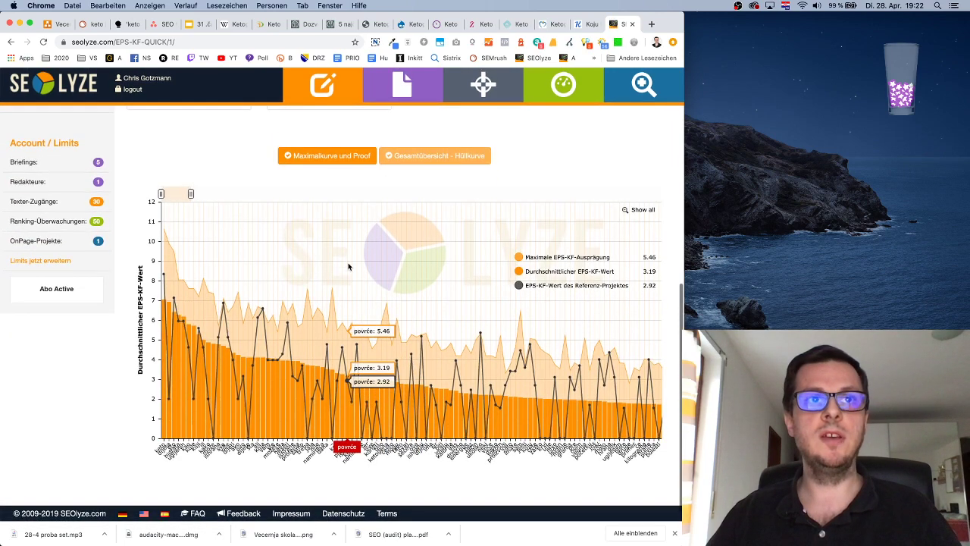
Narrow the maximum curve chart's range to the terms from "keto" to "možete", then widen it to reach "ovaj"
{"action": "scroll", "coordinate": [392, 310], "scroll_direction": "down", "scroll_amount": 1}
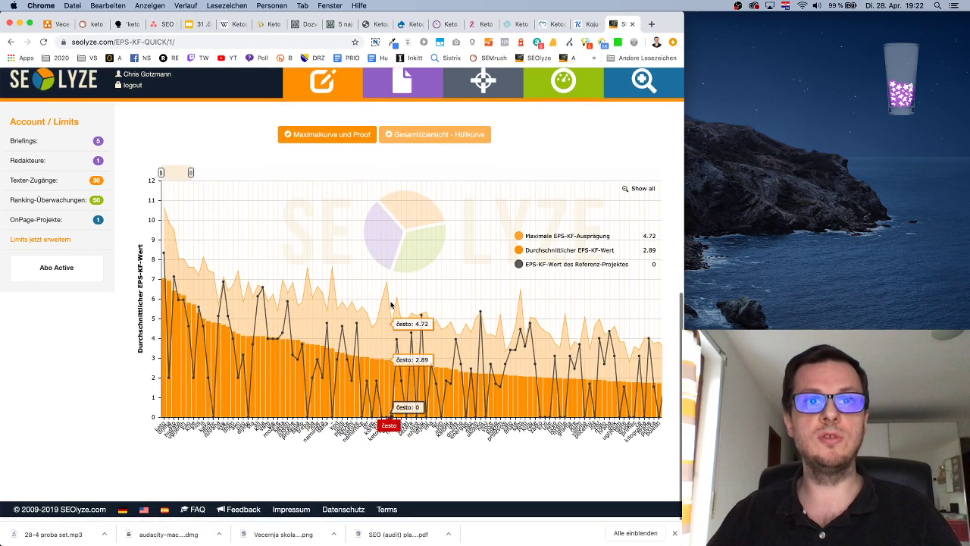
{"action": "scroll", "coordinate": [392, 307], "scroll_direction": "up", "scroll_amount": 3}
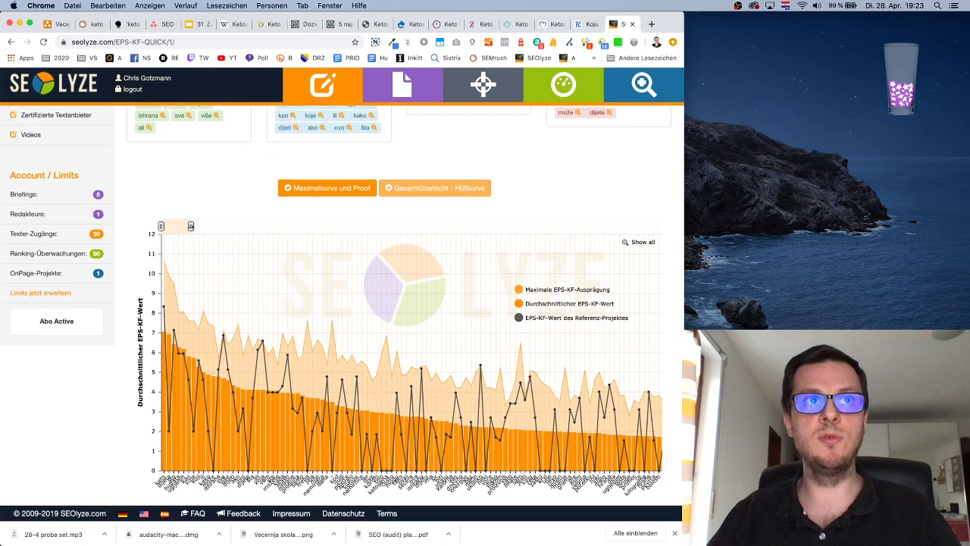
{"action": "left_click_drag", "start_coordinate": [190, 226], "coordinate": [169, 227]}
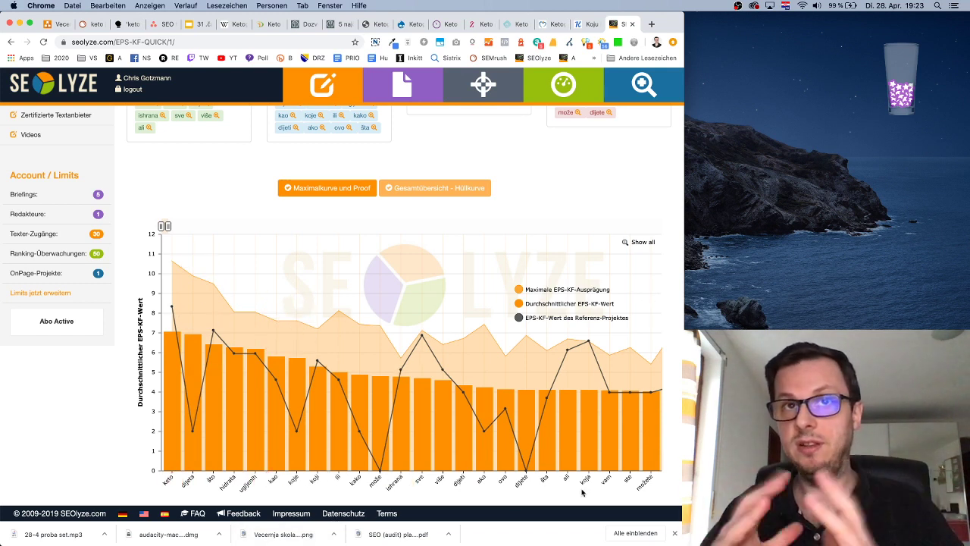
{"action": "left_click_drag", "start_coordinate": [166, 225], "coordinate": [175, 228]}
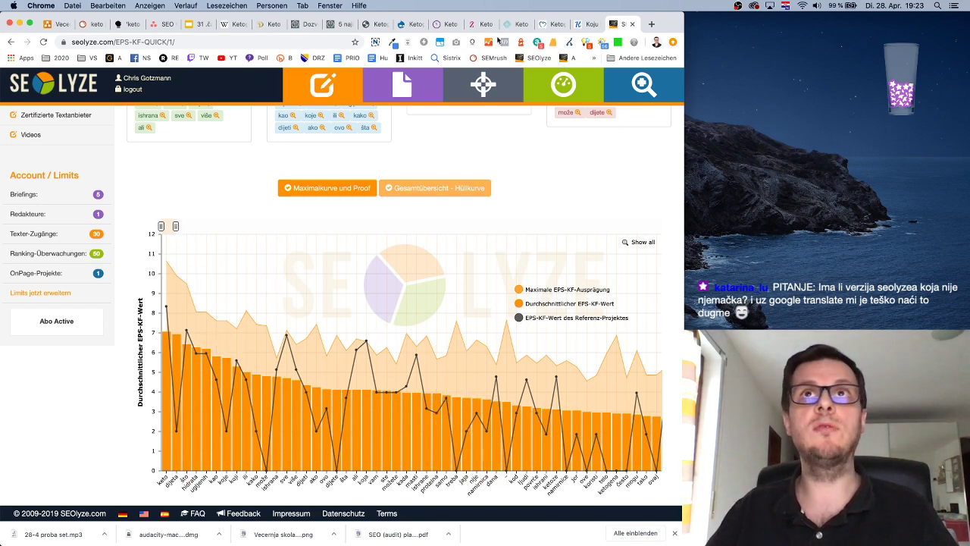
Revisit the ketodijeta.com article and clear its text selection, then review the keyword evaluation and maximum curve in SEOlyze
{"action": "left_click", "coordinate": [574, 28]}
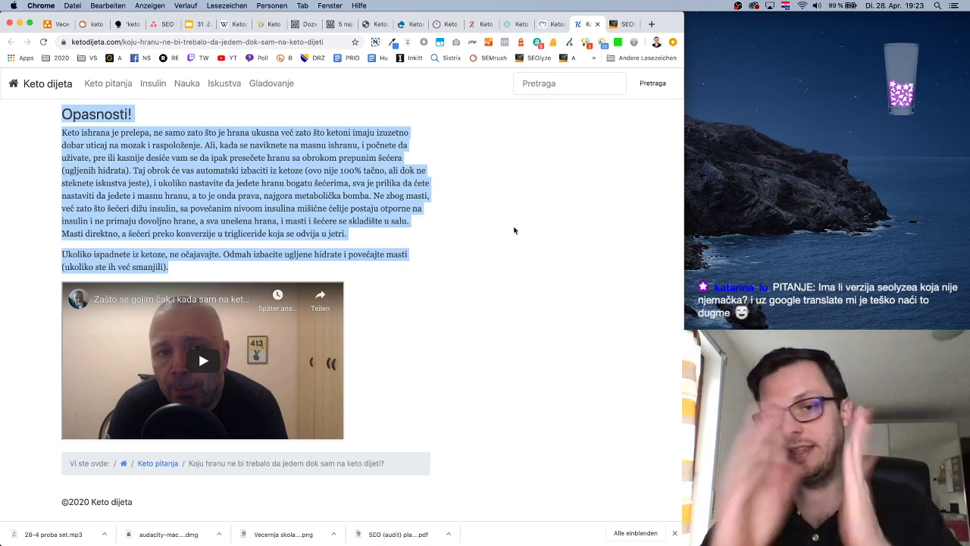
{"action": "left_click", "coordinate": [512, 228]}
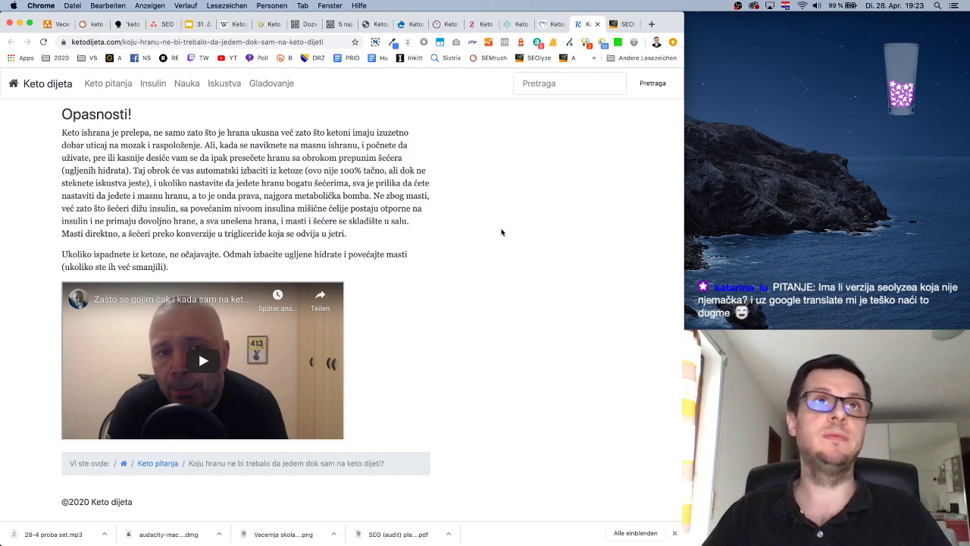
{"action": "left_click", "coordinate": [623, 24]}
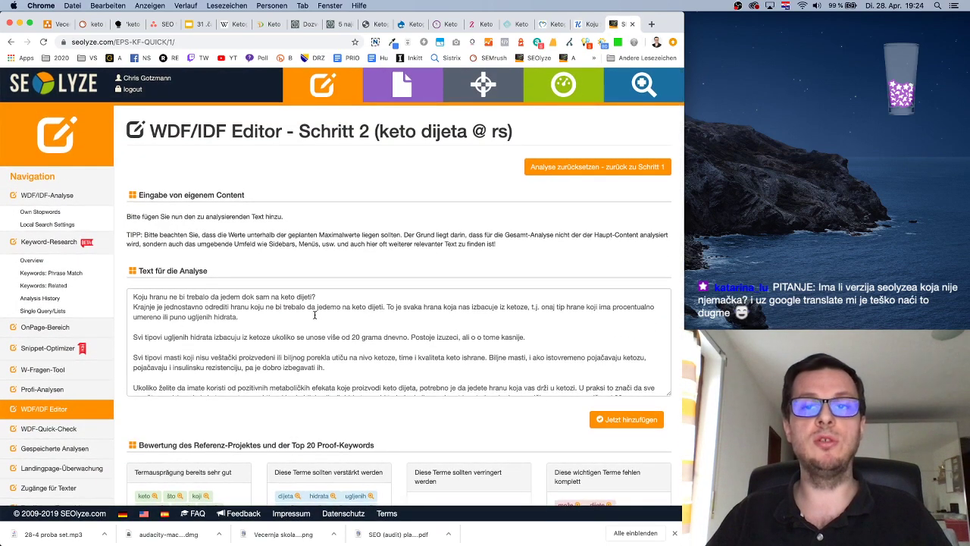
{"action": "scroll", "coordinate": [315, 315], "scroll_direction": "down", "scroll_amount": 15}
{"action": "scroll", "coordinate": [358, 326], "scroll_direction": "down", "scroll_amount": 4}
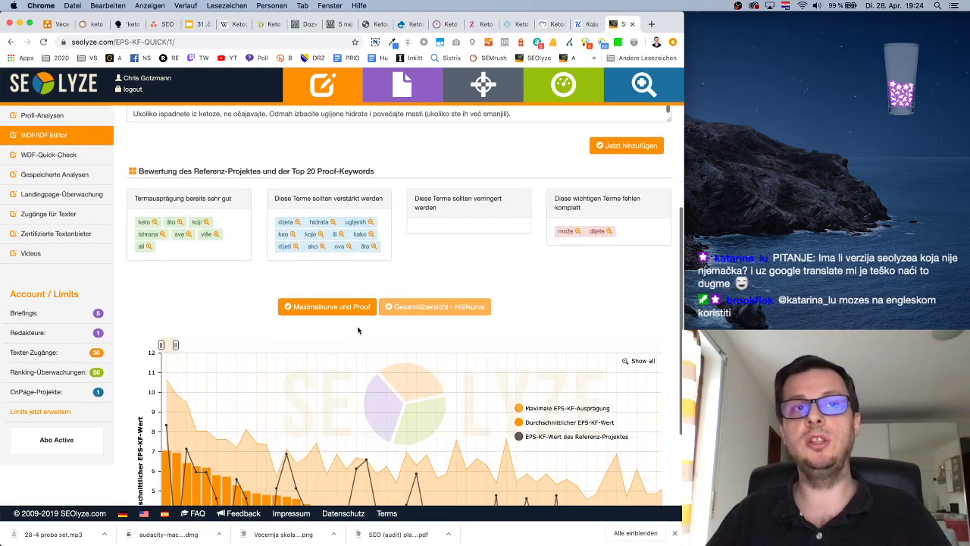
{"action": "scroll", "coordinate": [427, 277], "scroll_direction": "down", "scroll_amount": 3}
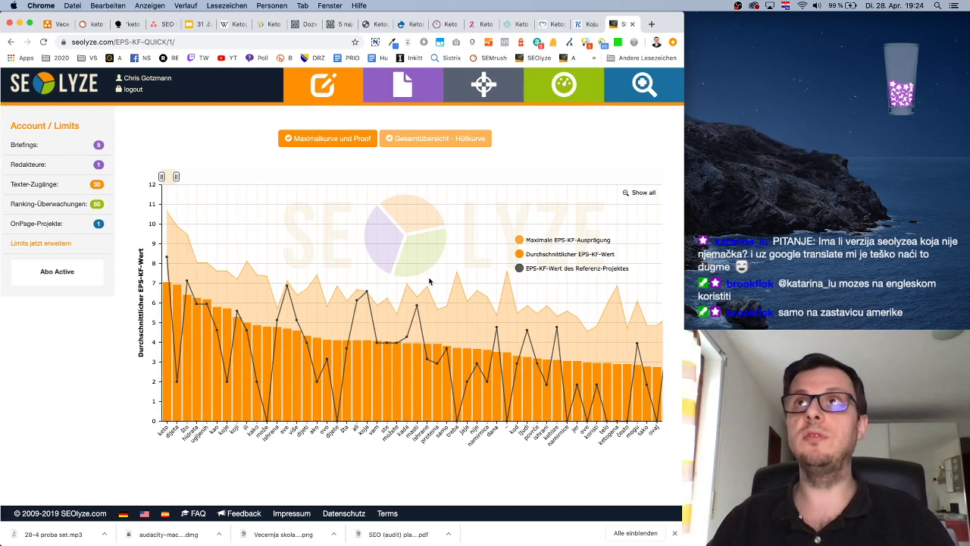
Switch to the Google Slides presentation and show slide 2 with question 1 about ranking for all H2 keywords
{"action": "scroll", "coordinate": [379, 287], "scroll_direction": "up", "scroll_amount": 1}
{"action": "left_click", "coordinate": [198, 23]}
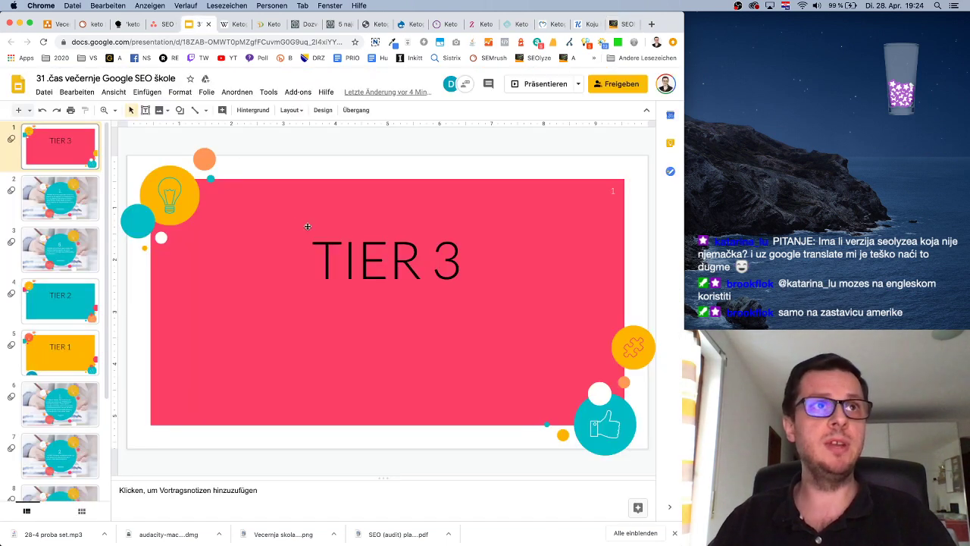
{"action": "left_click", "coordinate": [66, 190]}
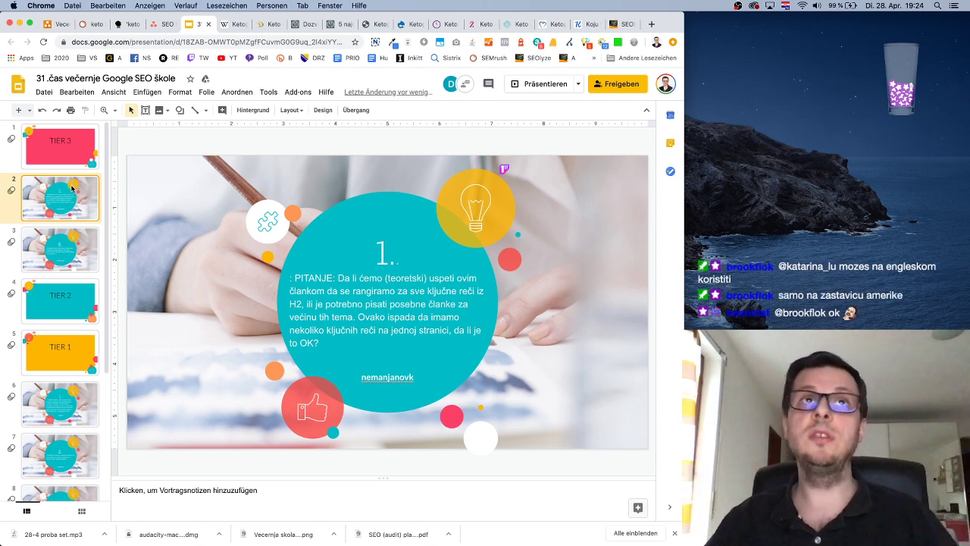
Open the "Keto dijeta" task on the Asana board and view its description and heading subtasks
{"action": "left_click", "coordinate": [161, 24]}
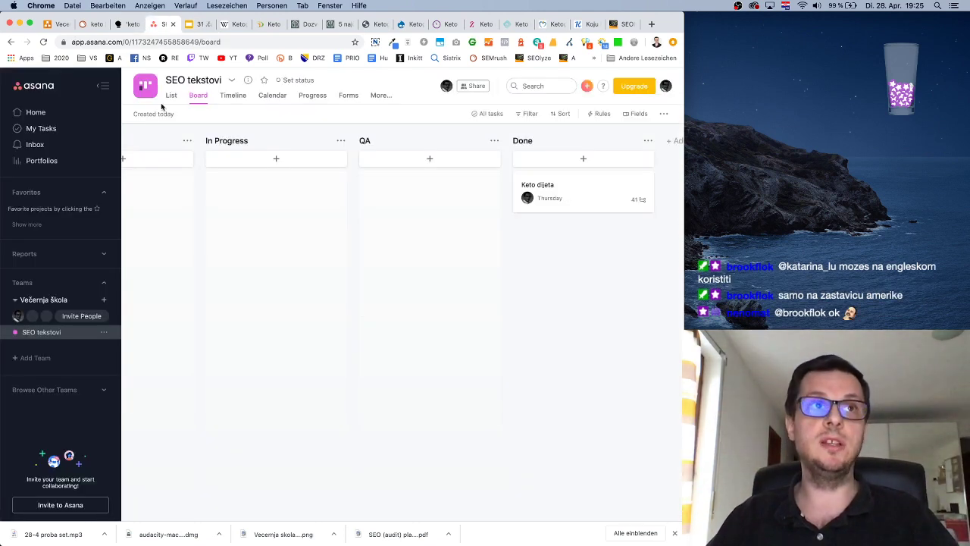
{"action": "left_click", "coordinate": [560, 185]}
{"action": "scroll", "coordinate": [216, 364], "scroll_direction": "down", "scroll_amount": 4}
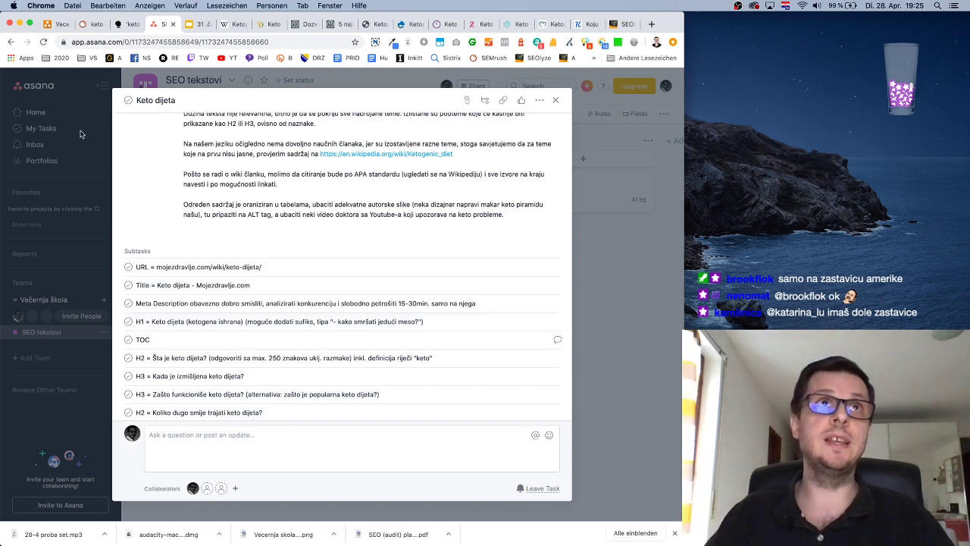
Show all keywords for "keto" in SEMrush's Keyword Magic Tool for Serbia and examine the terms and their search volumes
{"action": "left_click", "coordinate": [91, 25]}
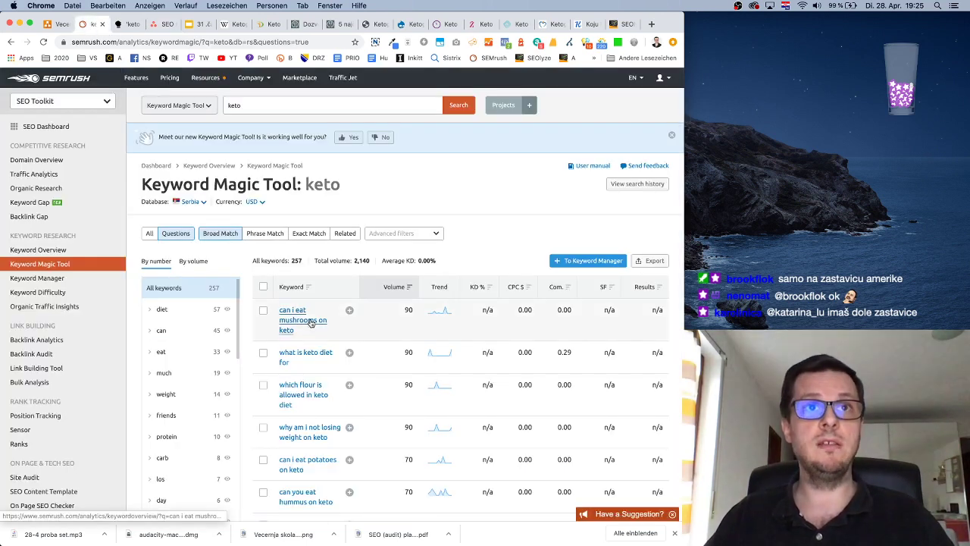
{"action": "left_click", "coordinate": [151, 234]}
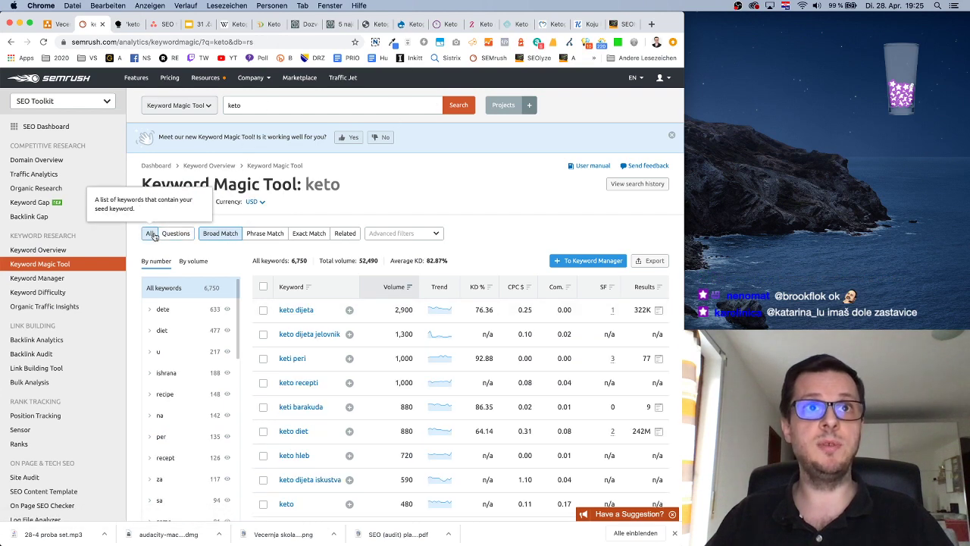
{"action": "scroll", "coordinate": [404, 311], "scroll_direction": "down", "scroll_amount": 3}
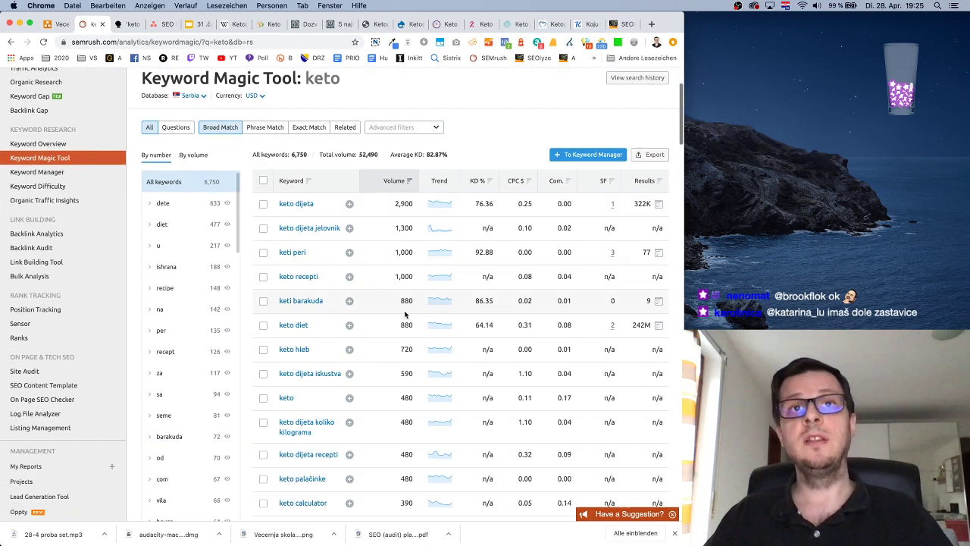
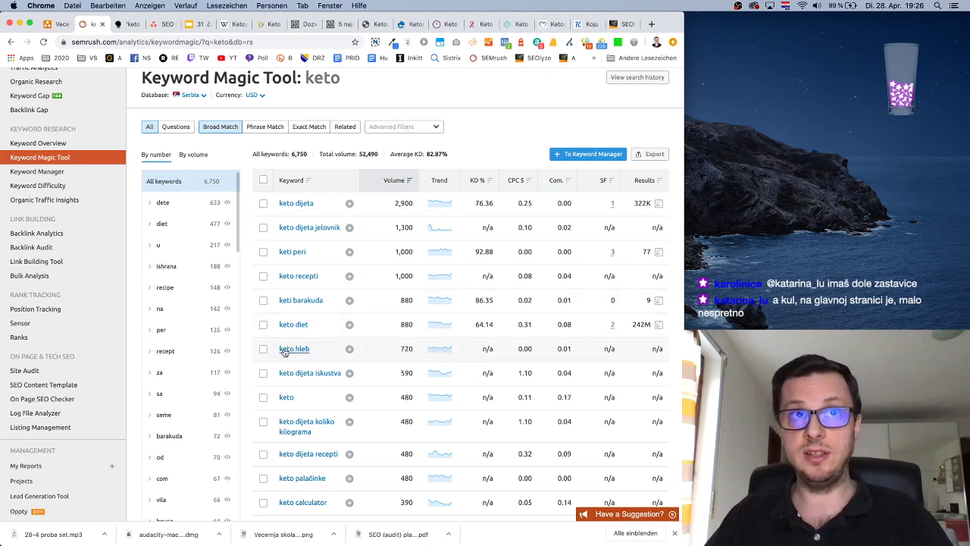
{"action": "scroll", "coordinate": [325, 352], "scroll_direction": "down", "scroll_amount": 2}
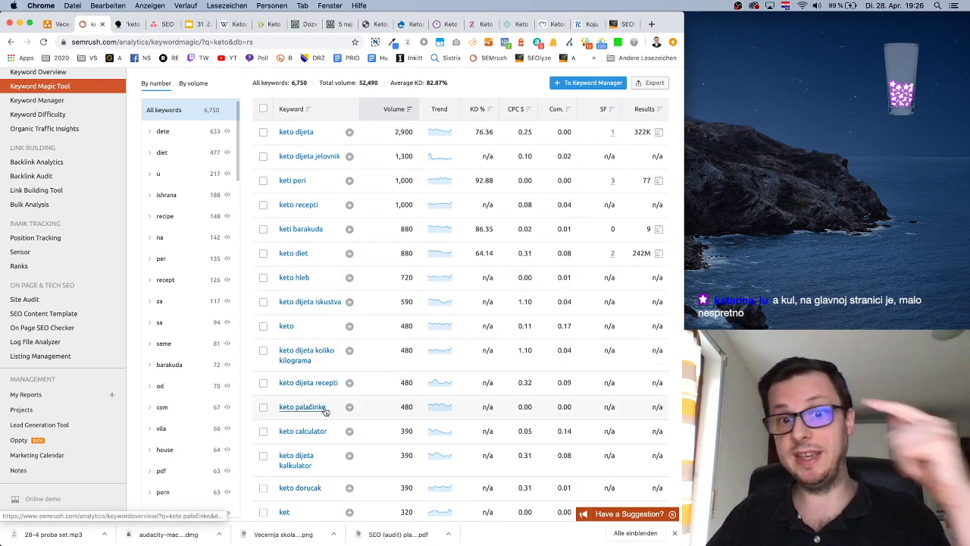
{"action": "scroll", "coordinate": [326, 410], "scroll_direction": "down", "scroll_amount": 3}
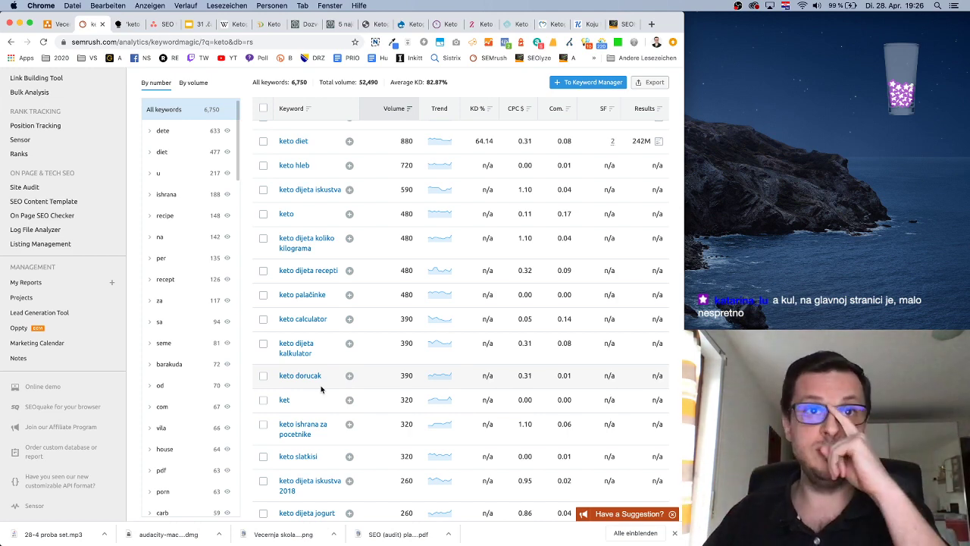
{"action": "scroll", "coordinate": [320, 389], "scroll_direction": "up", "scroll_amount": 2}
{"action": "scroll", "coordinate": [320, 389], "scroll_direction": "up", "scroll_amount": 4}
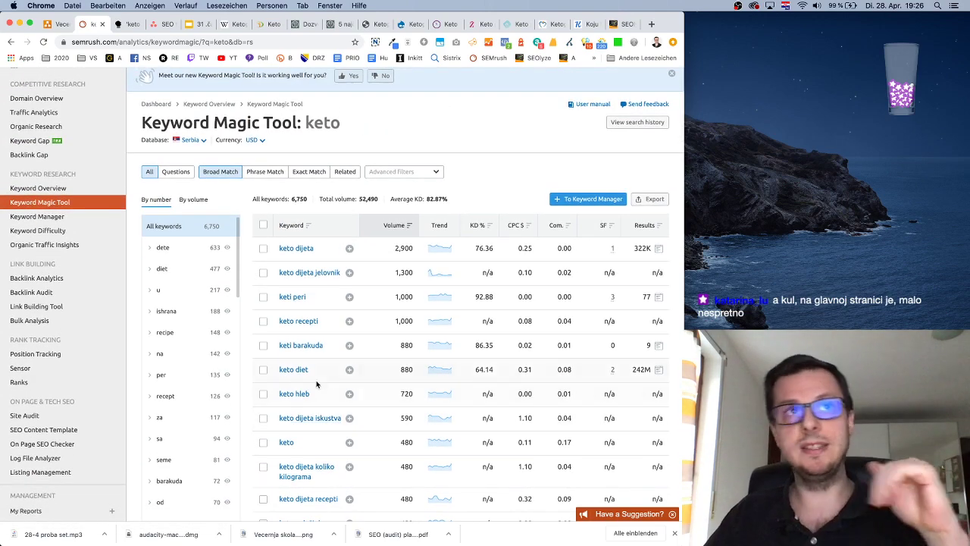
{"action": "scroll", "coordinate": [321, 388], "scroll_direction": "up", "scroll_amount": 2}
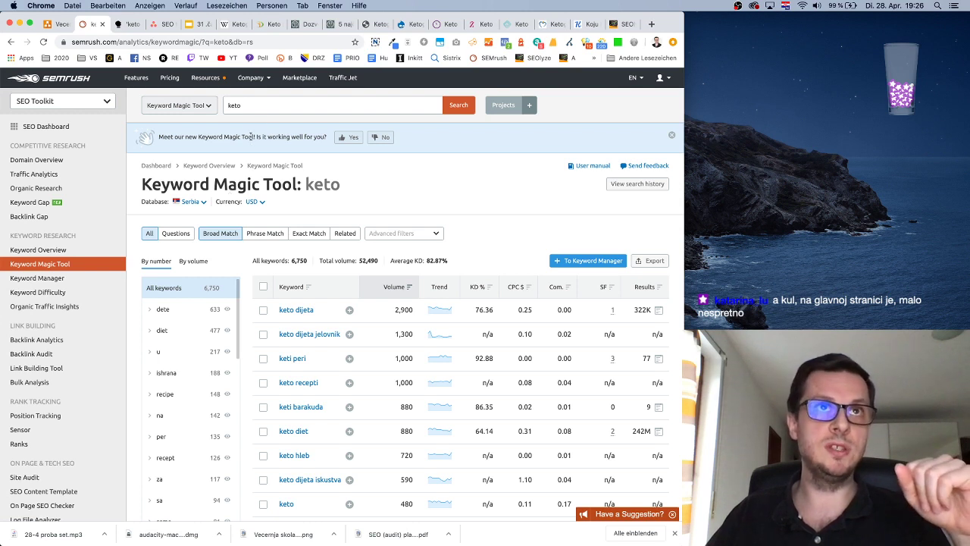
Change the keyword database to Germany and check the search volume of "keto brot" in the list
{"action": "left_click", "coordinate": [196, 202]}
{"action": "left_click", "coordinate": [205, 276]}
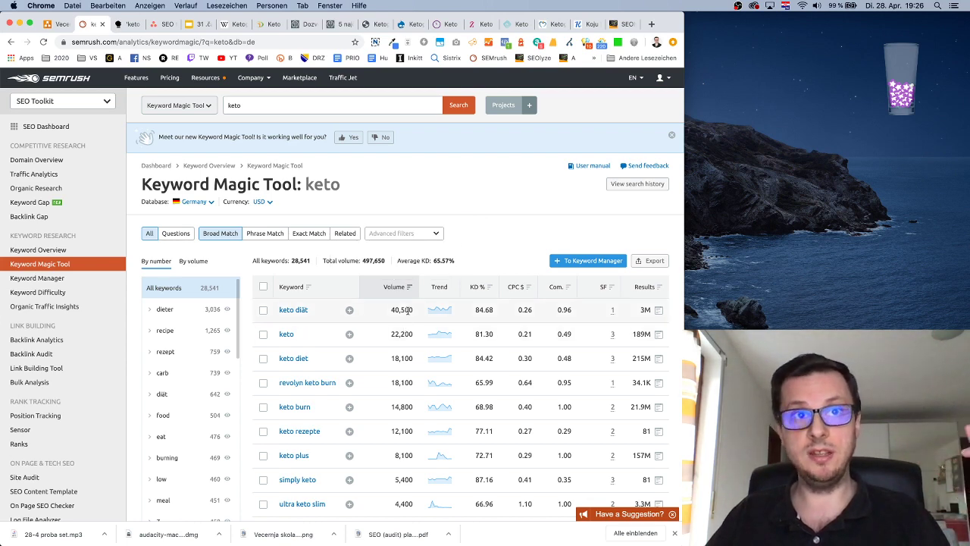
{"action": "scroll", "coordinate": [408, 310], "scroll_direction": "down", "scroll_amount": 1}
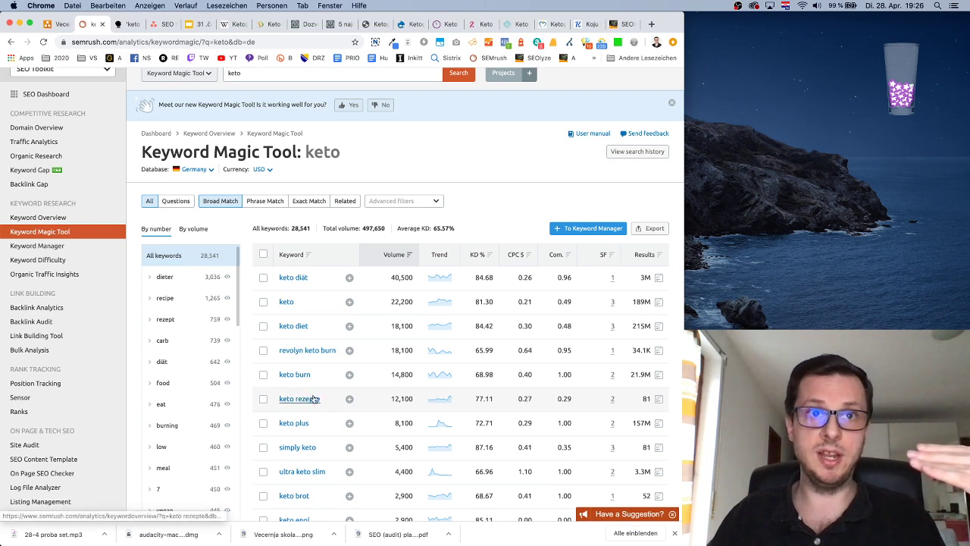
{"action": "scroll", "coordinate": [313, 399], "scroll_direction": "down", "scroll_amount": 2}
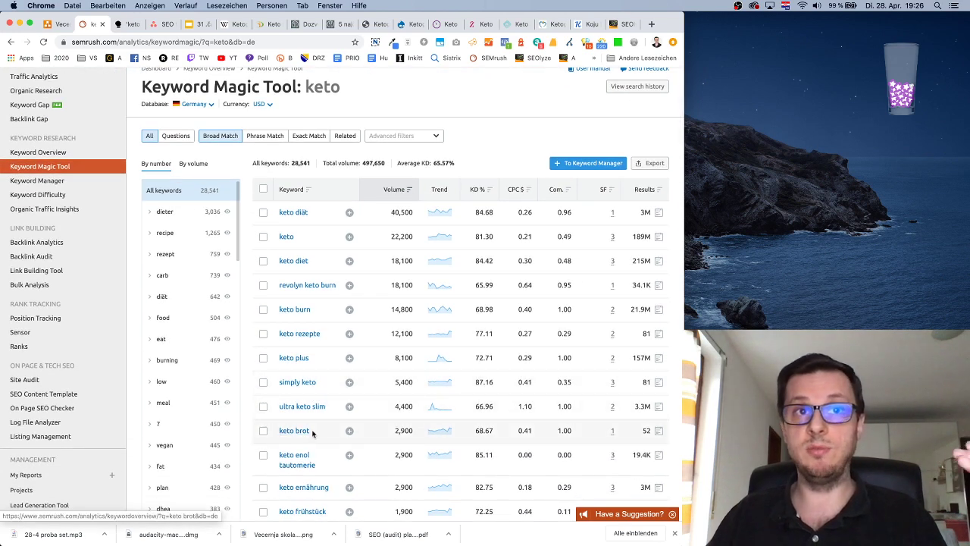
{"action": "left_click_drag", "start_coordinate": [394, 430], "coordinate": [413, 431]}
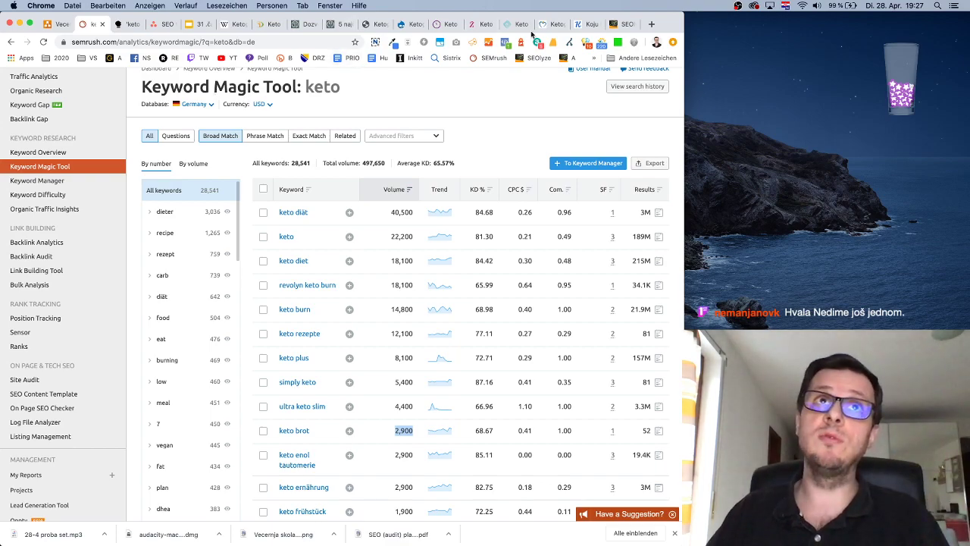
Go back from the DietX handbook page to the dietx.rs/keto-dijeta/ article, skim it to the end and return to its beginning
{"action": "left_click", "coordinate": [269, 24]}
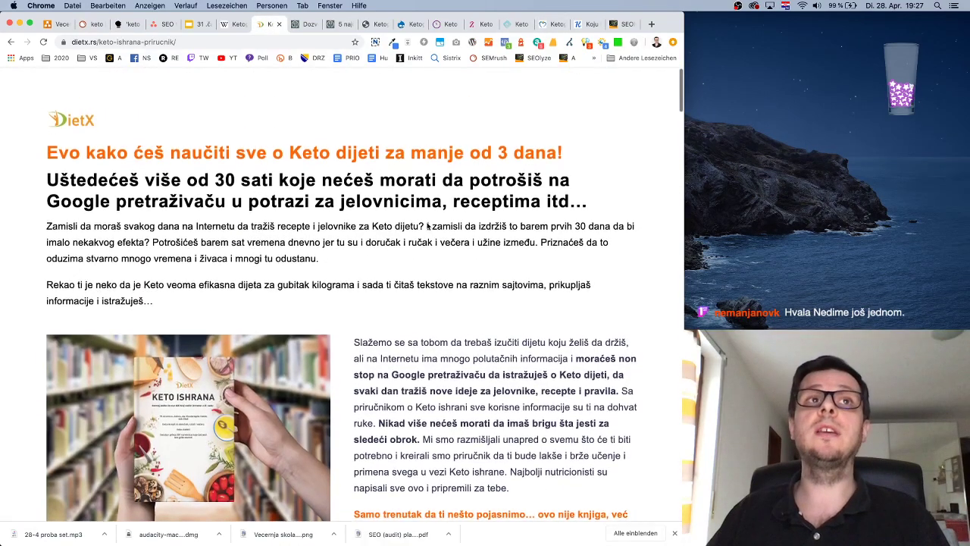
{"action": "scroll", "coordinate": [428, 226], "scroll_direction": "down", "scroll_amount": 15}
{"action": "left_click", "coordinate": [11, 41]}
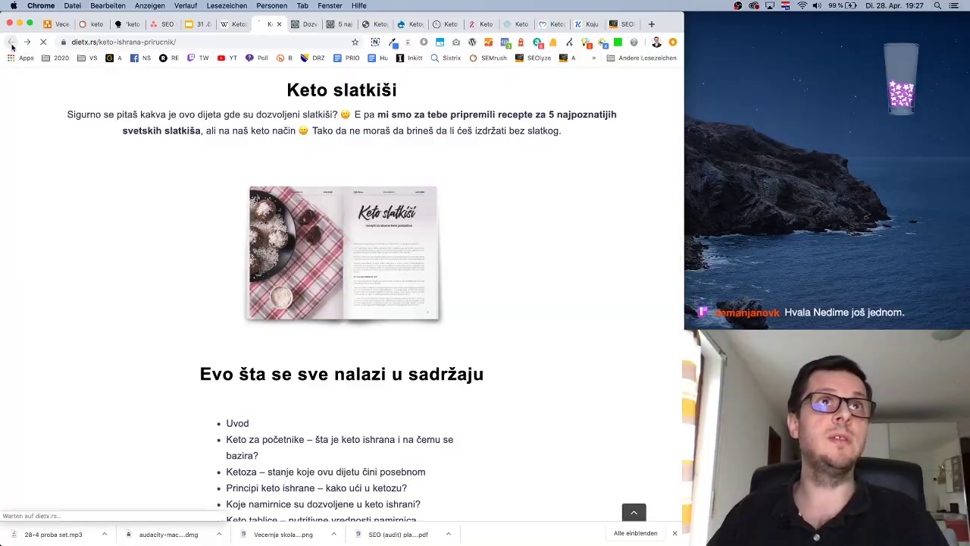
{"action": "scroll", "coordinate": [516, 256], "scroll_direction": "up", "scroll_amount": 5}
{"action": "scroll", "coordinate": [515, 255], "scroll_direction": "down", "scroll_amount": 15}
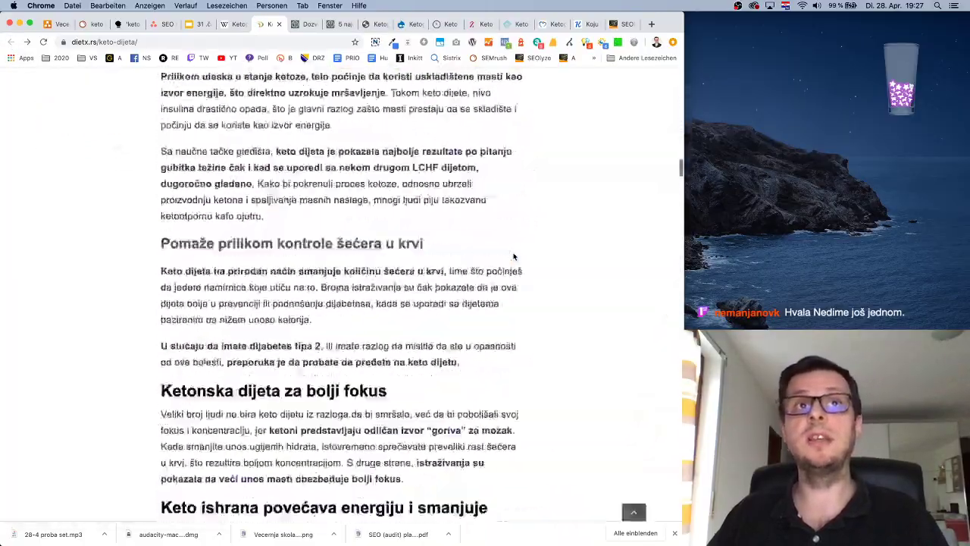
{"action": "scroll", "coordinate": [513, 256], "scroll_direction": "down", "scroll_amount": 20}
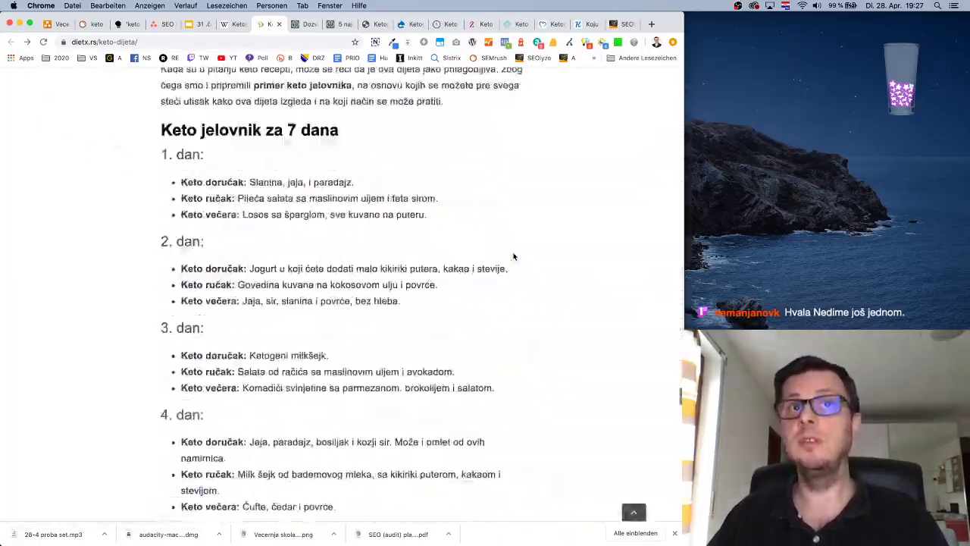
{"action": "scroll", "coordinate": [513, 256], "scroll_direction": "down", "scroll_amount": 20}
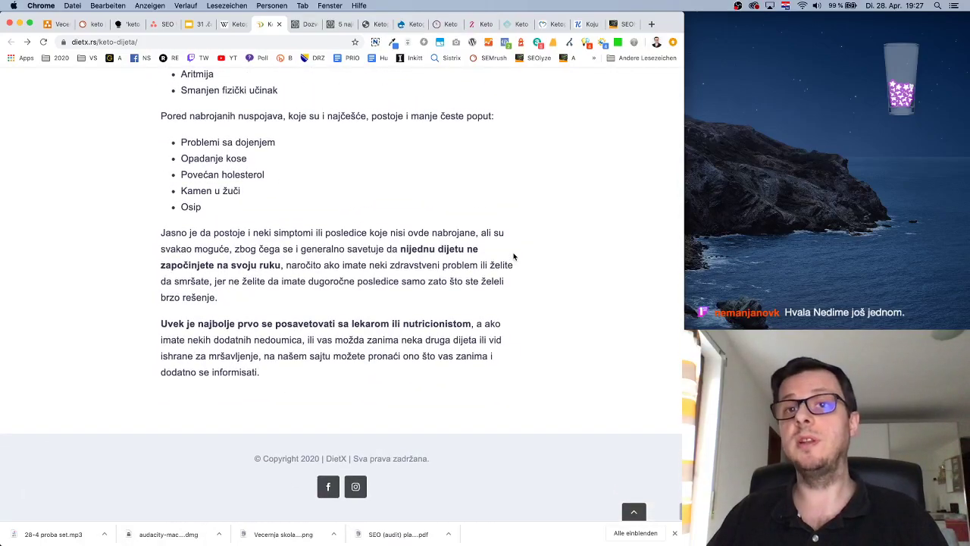
{"action": "left_click", "coordinate": [633, 512]}
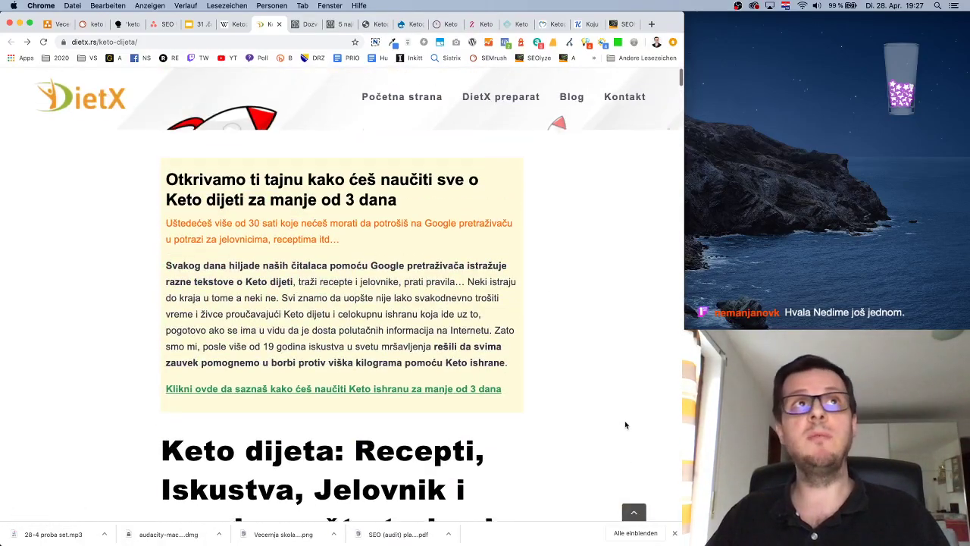
Copy the dietx.rs/keto-dijeta/ article's address and add it after "Benchmark:" on a new last line of the "Keto dijeta" task description in Asana
{"action": "left_click", "coordinate": [170, 45]}
{"action": "key", "text": "super+c"}
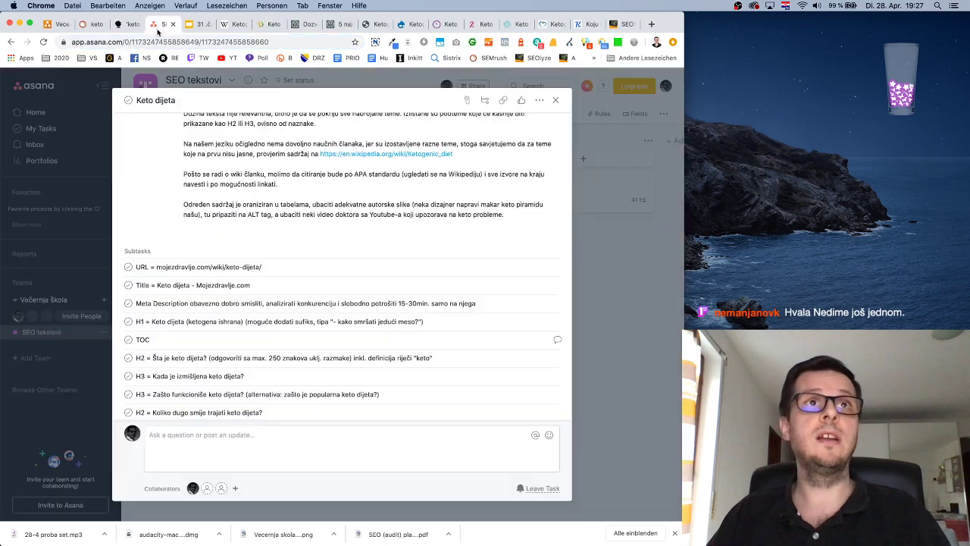
{"action": "left_click", "coordinate": [163, 23]}
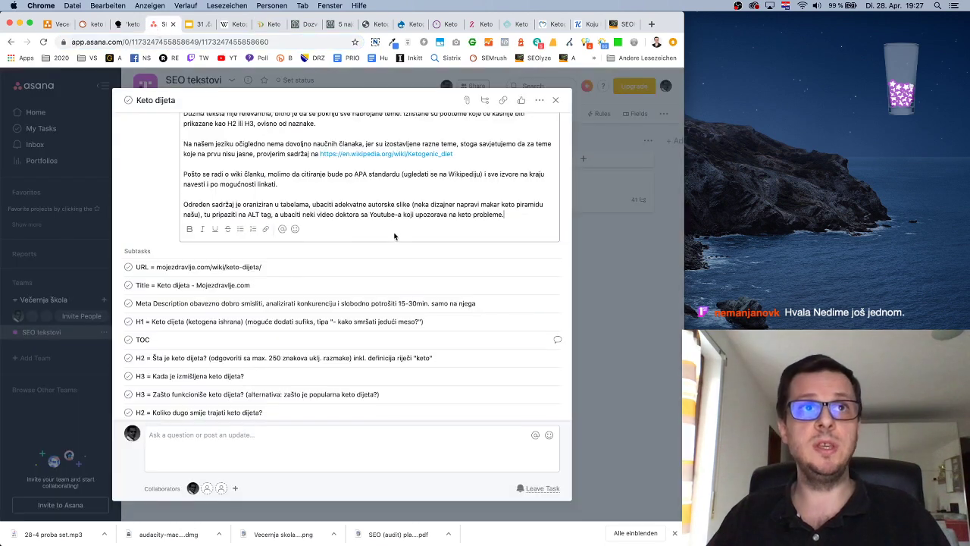
{"action": "left_click", "coordinate": [510, 213]}
{"action": "key", "text": "Return"}
{"action": "type", "text": "B"}
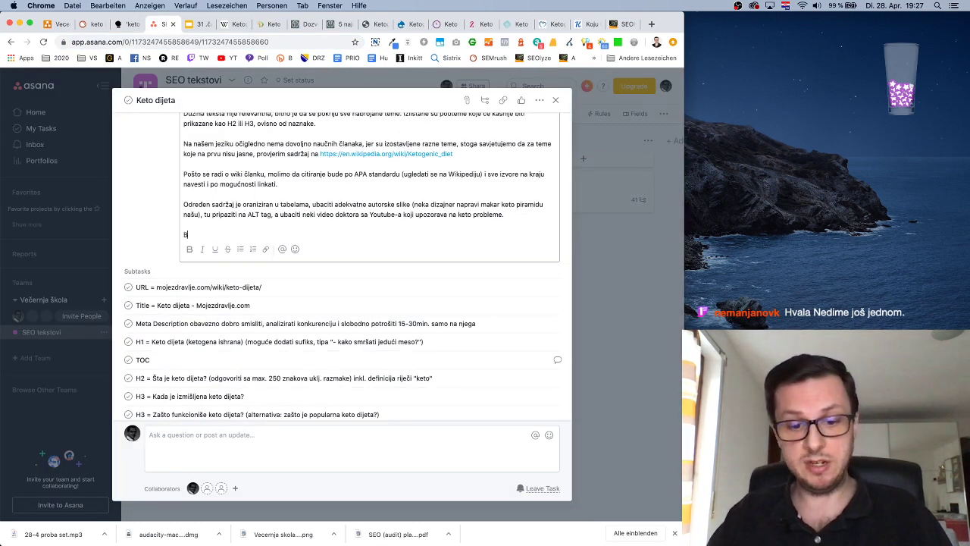
{"action": "type", "text": "enchmark:"}
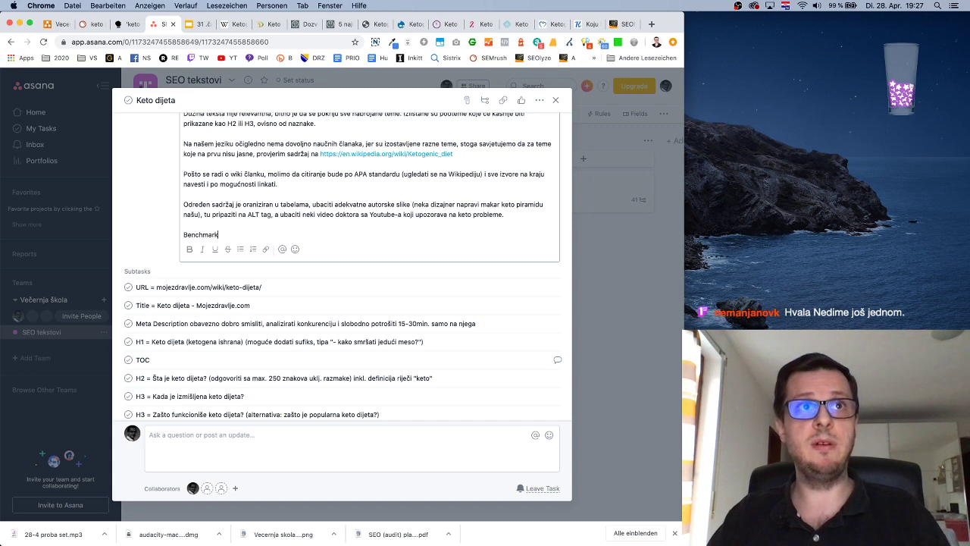
{"action": "key", "text": "super+v"}
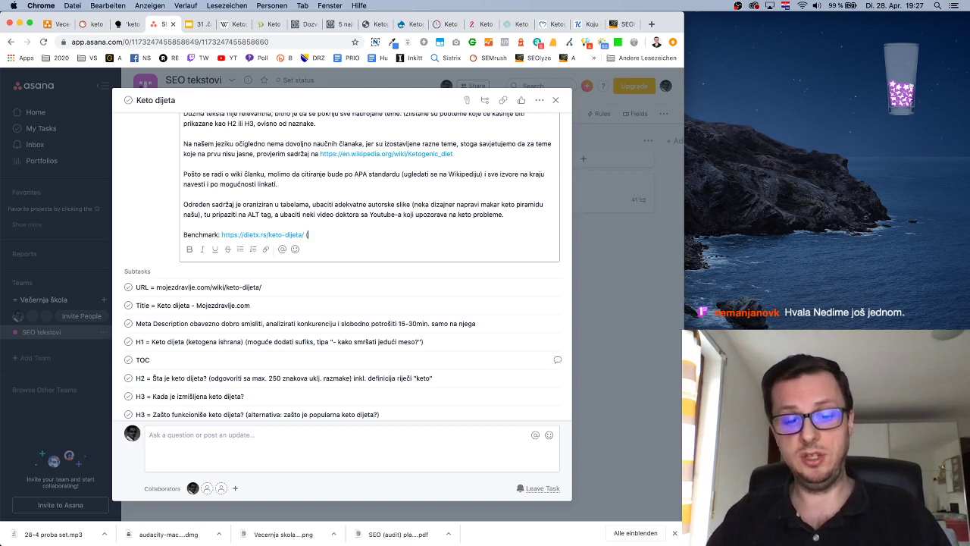
Add the note "(treba biti još mnogo bolje, pogotovo iz perspektive korisnika)" after the benchmark link and finish editing the description
{"action": "type", "text": "(treba biti još m"}
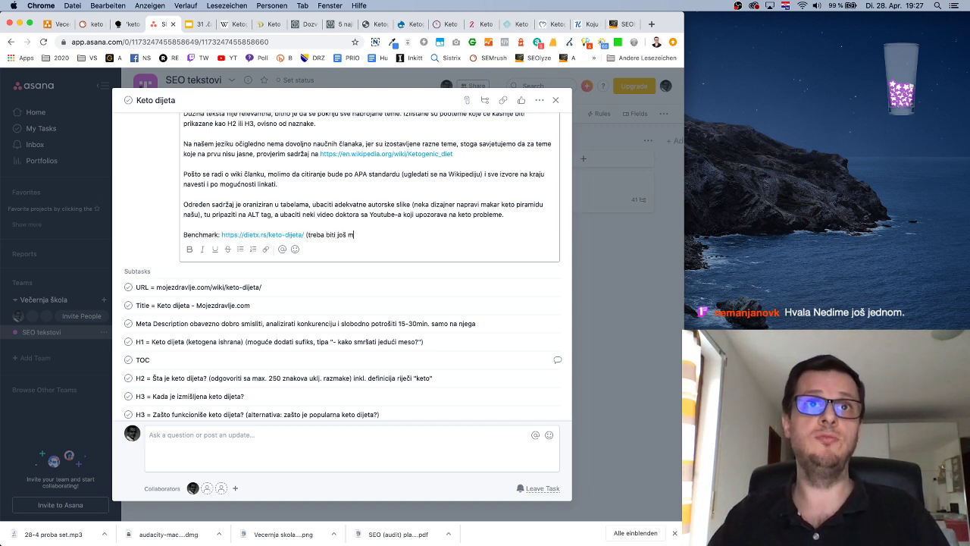
{"action": "type", "text": "nogo"}
{"action": "type", "text": " b"}
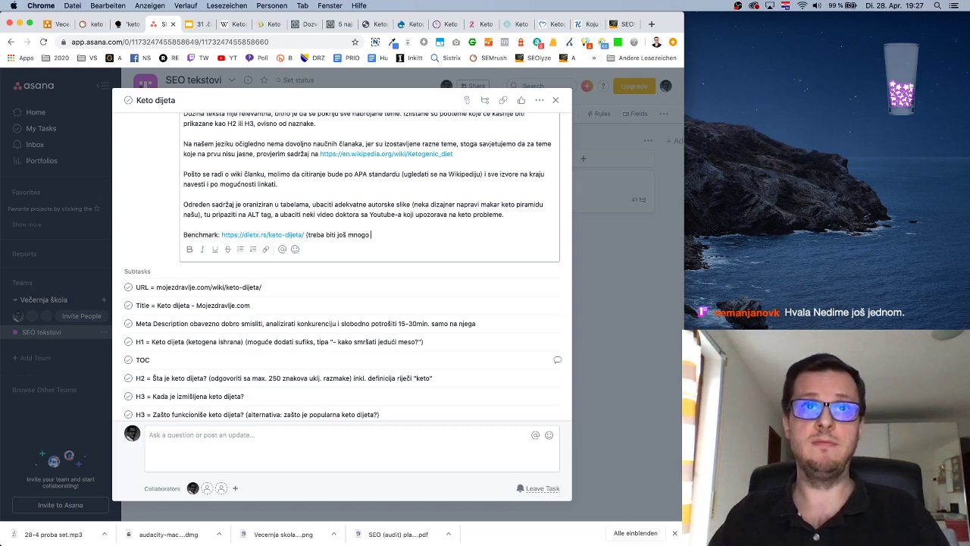
{"action": "type", "text": "olje"}
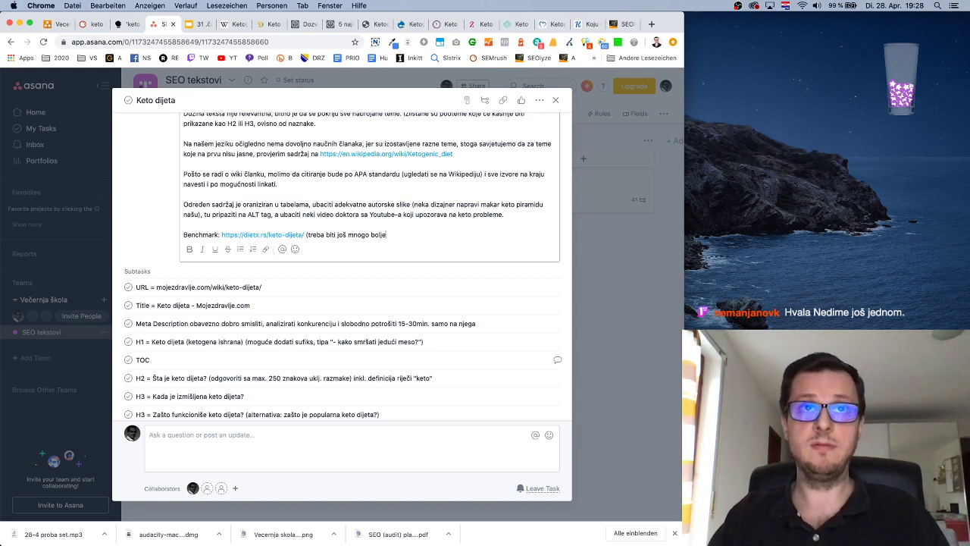
{"action": "type", "text": ", kako"}
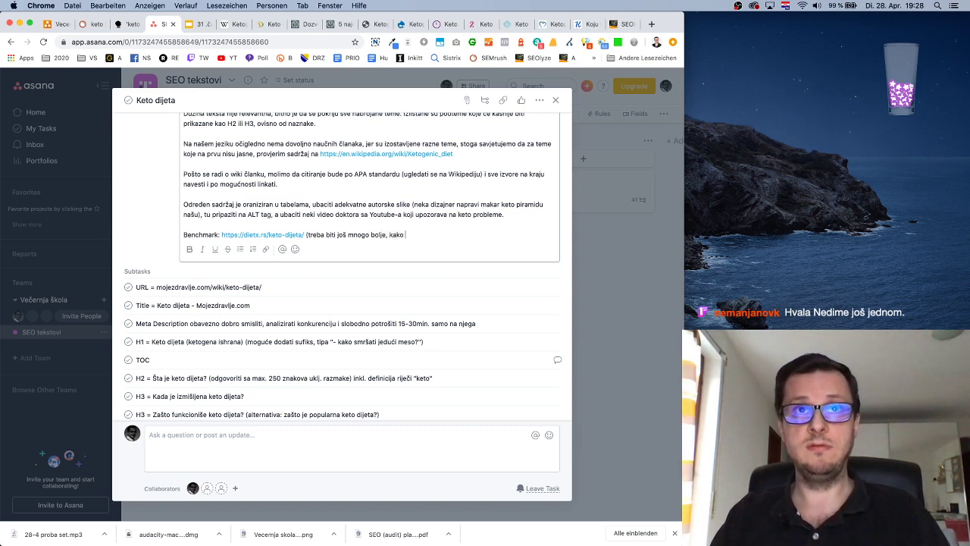
{"action": "key", "text": "BackSpace"}
{"action": "key", "text": "BackSpace"}
{"action": "key", "text": "BackSpace"}
{"action": "type", "text": "pogotov"}
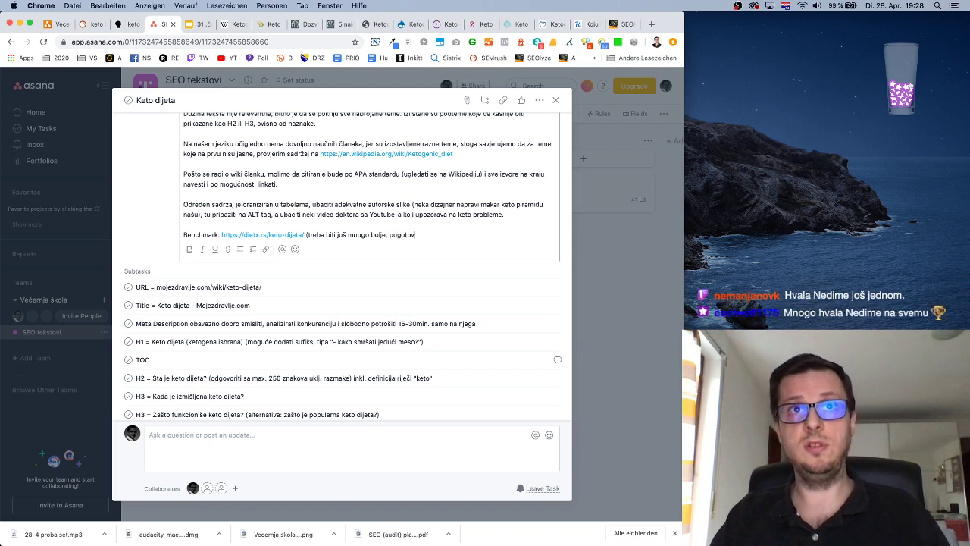
{"action": "type", "text": "o iz perspe"}
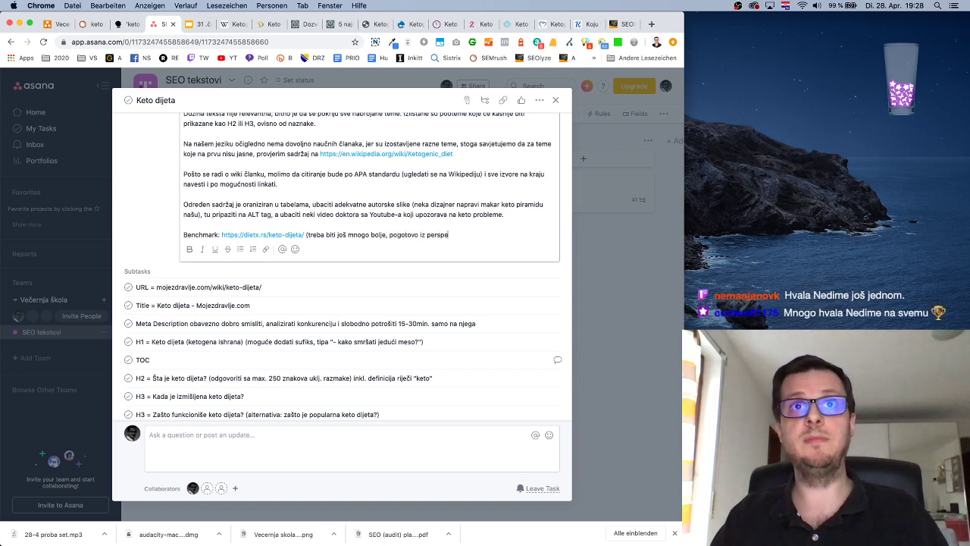
{"action": "type", "text": "ktive korisnika"}
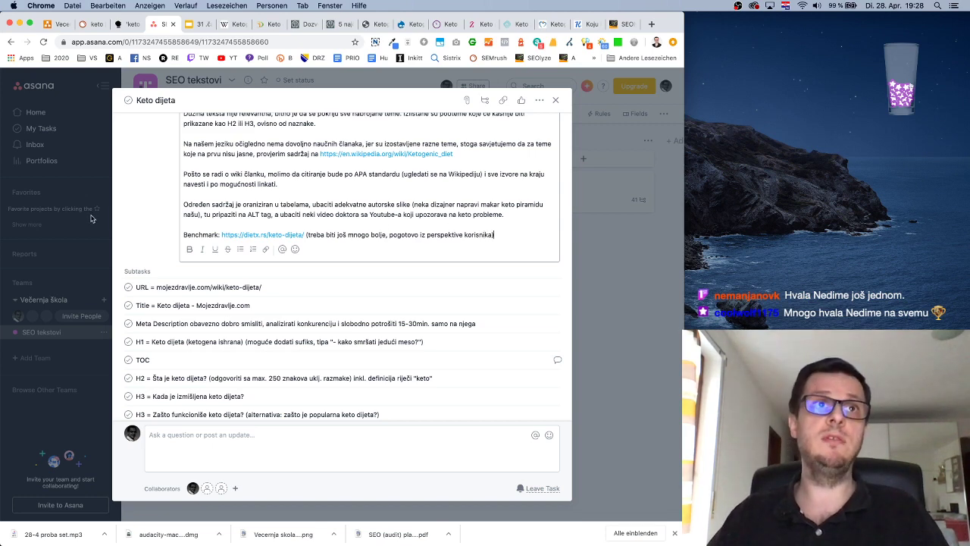
{"action": "left_click", "coordinate": [131, 220]}
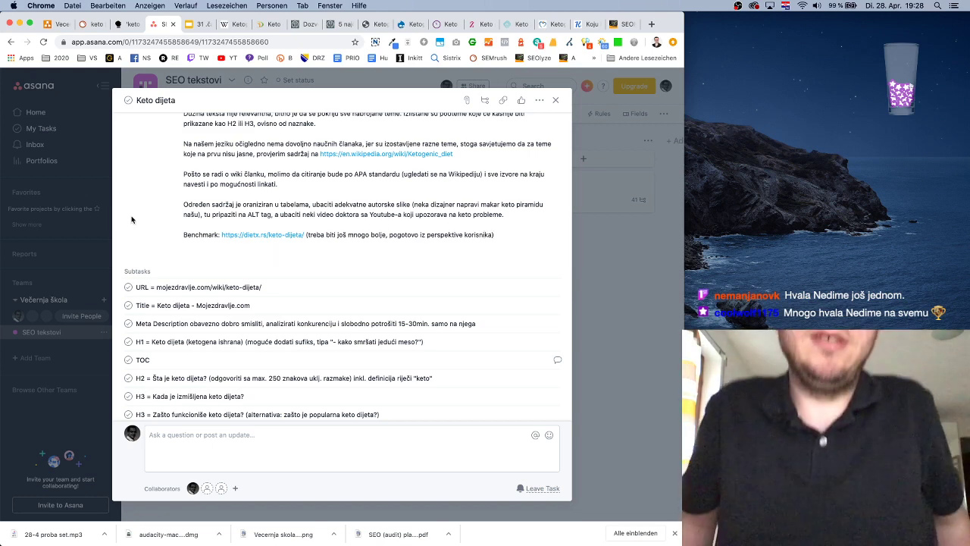